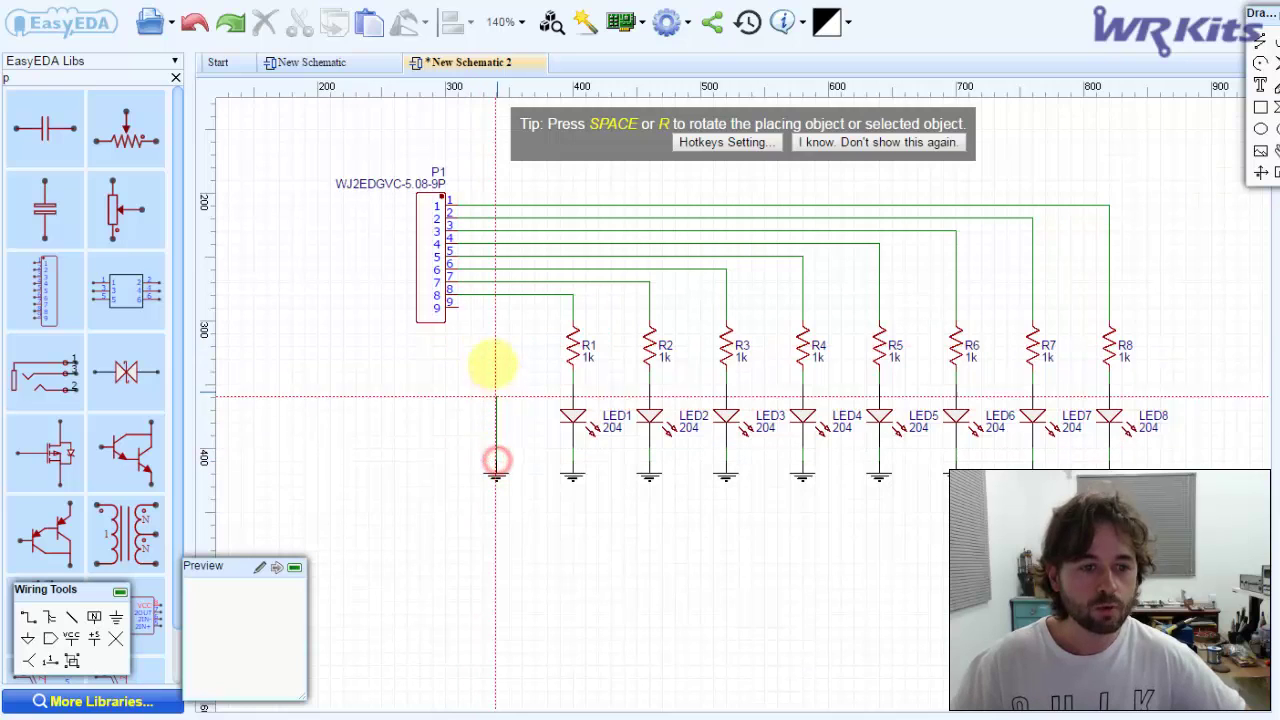
- Wire pin 9 of connector P1 to the ground symbol below it
left_click(447, 308)
right_click(447, 404)
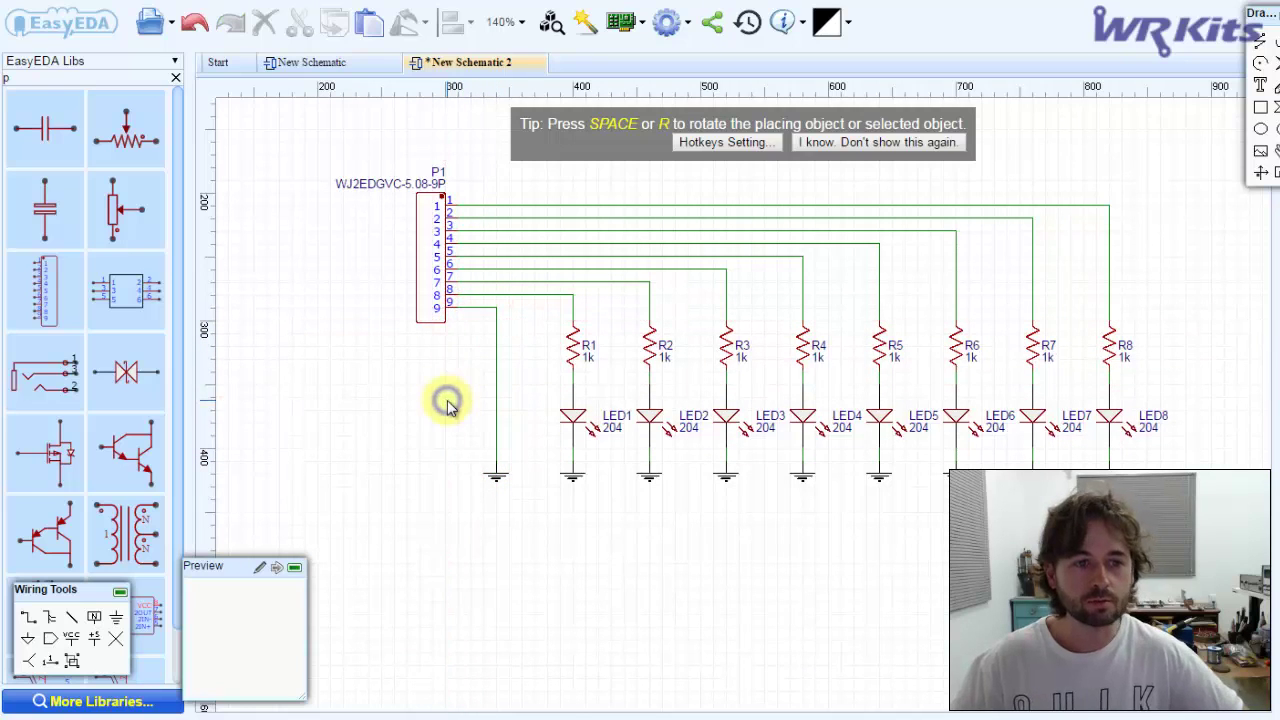
left_click(424, 272)
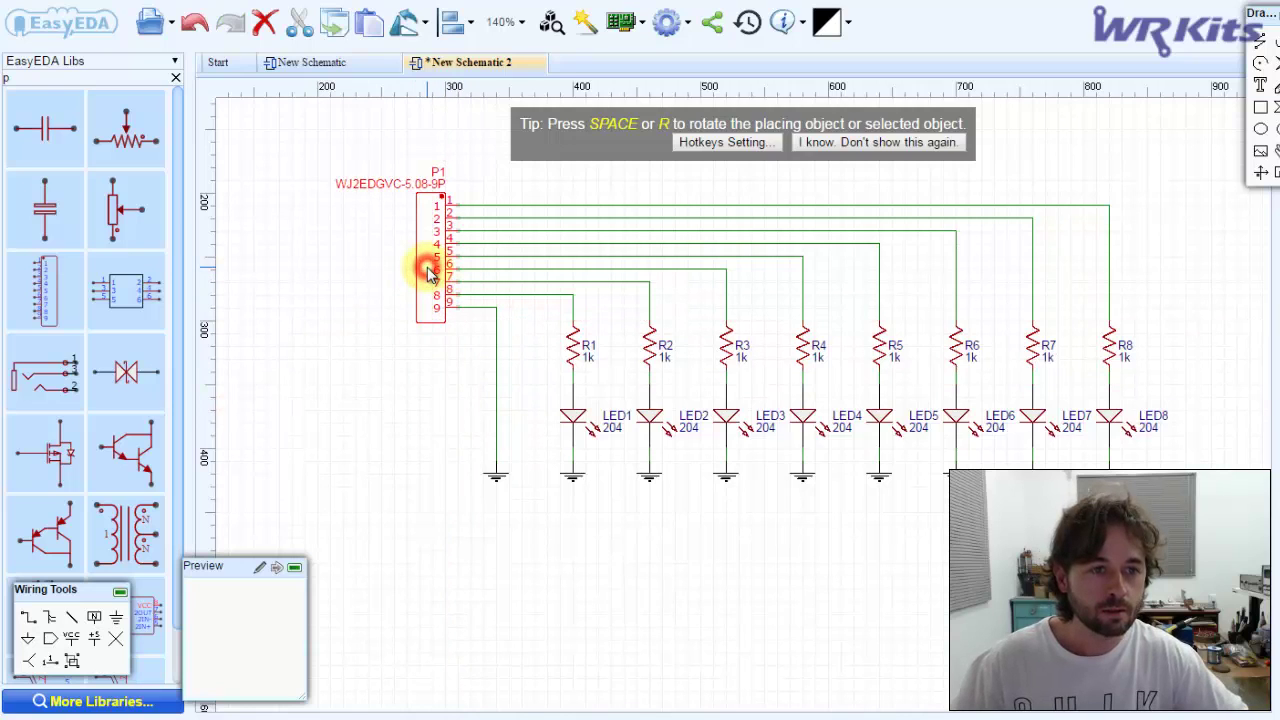
left_click(368, 300)
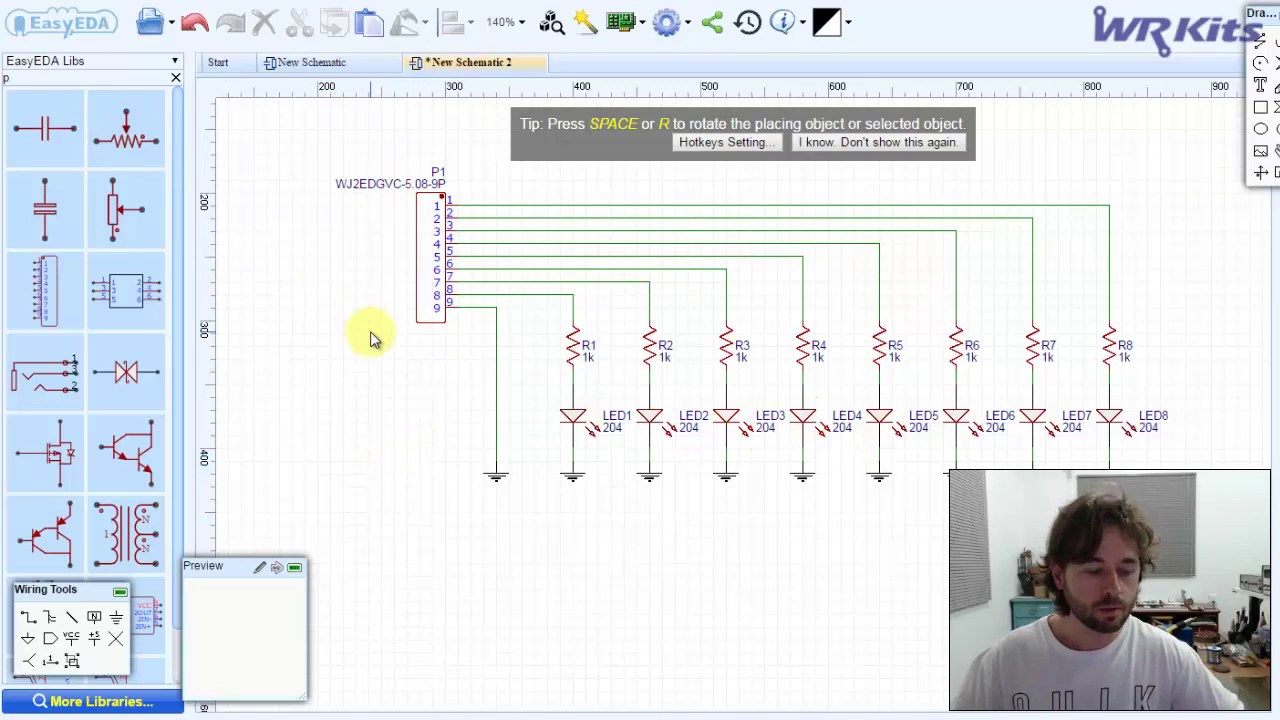
- Save the schematic as diagrama_esquematico_indicador_8 in the indicador_8_bits project
key("ctrl+s")
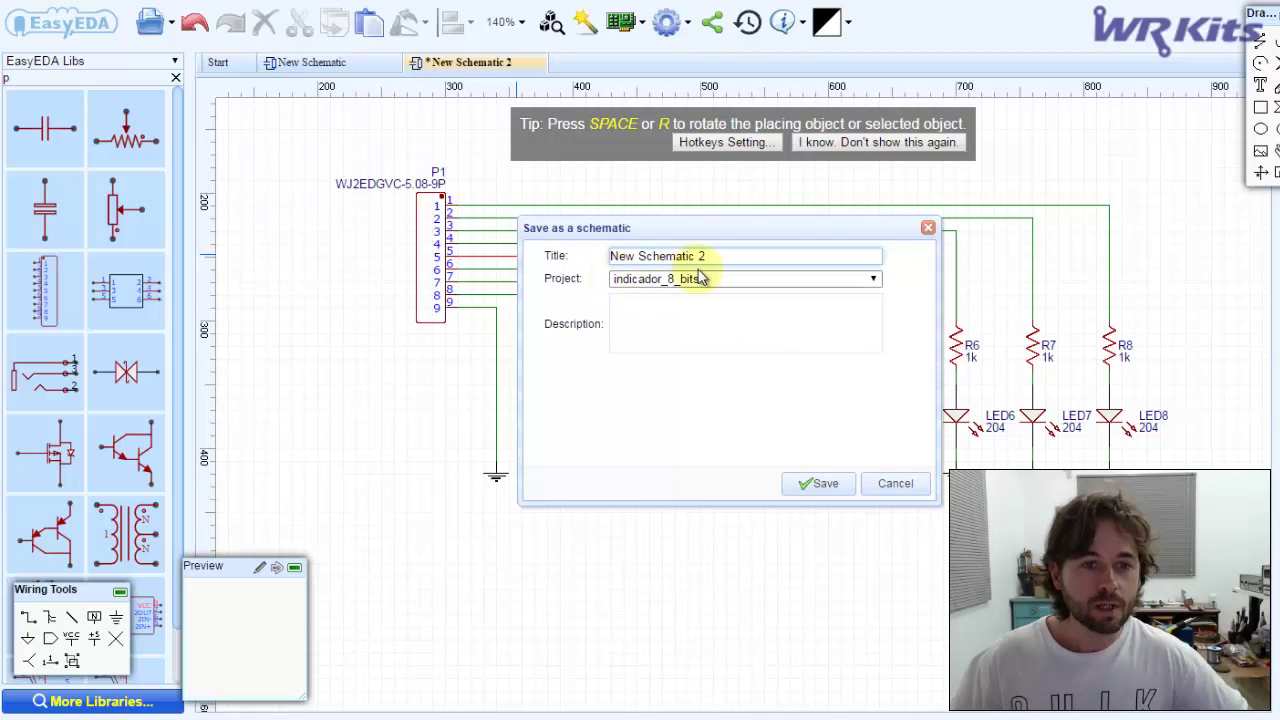
left_click_drag(729, 258, 551, 256)
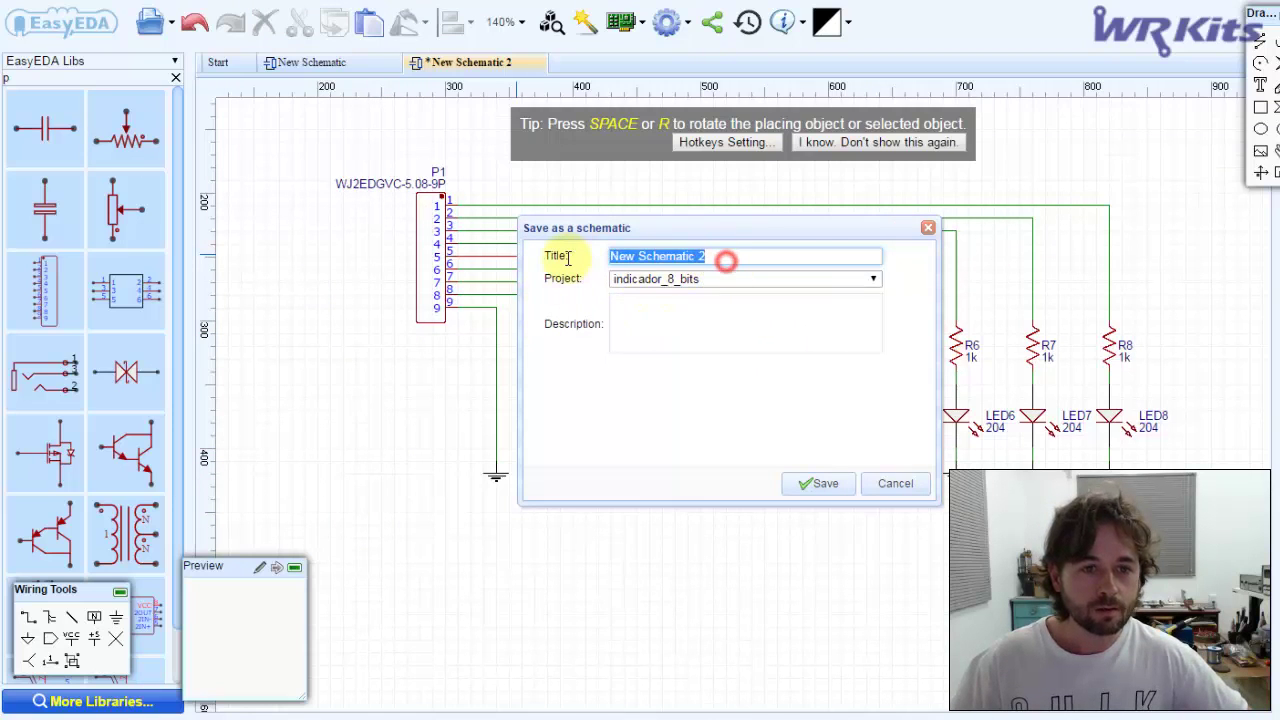
type("d")
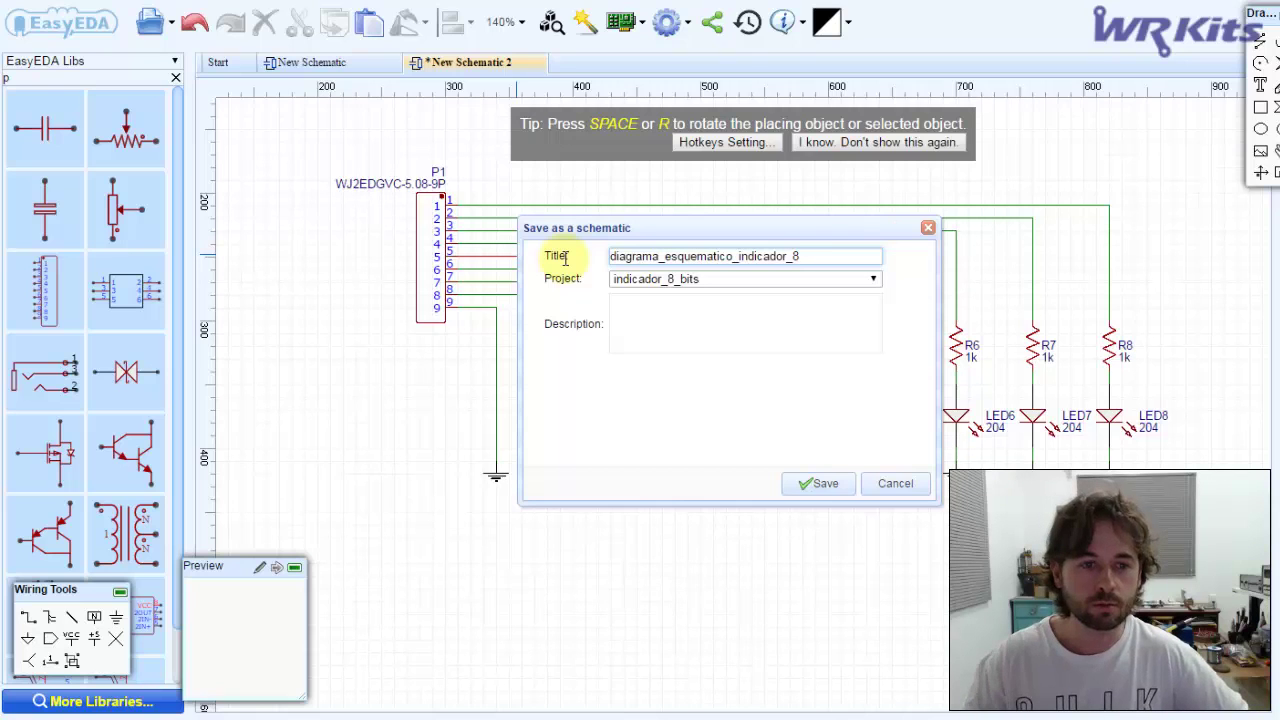
left_click(815, 483)
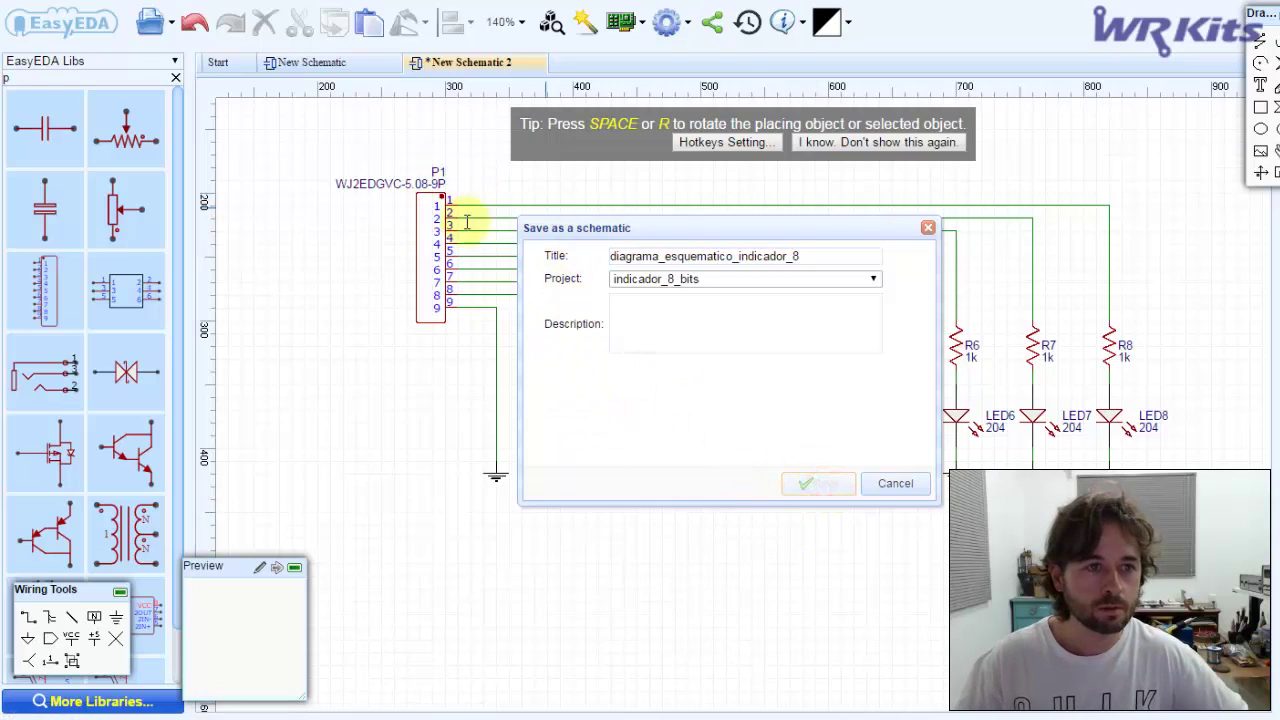
- Close the empty New Schematic document and switch the library list to My Projects
left_click(330, 62)
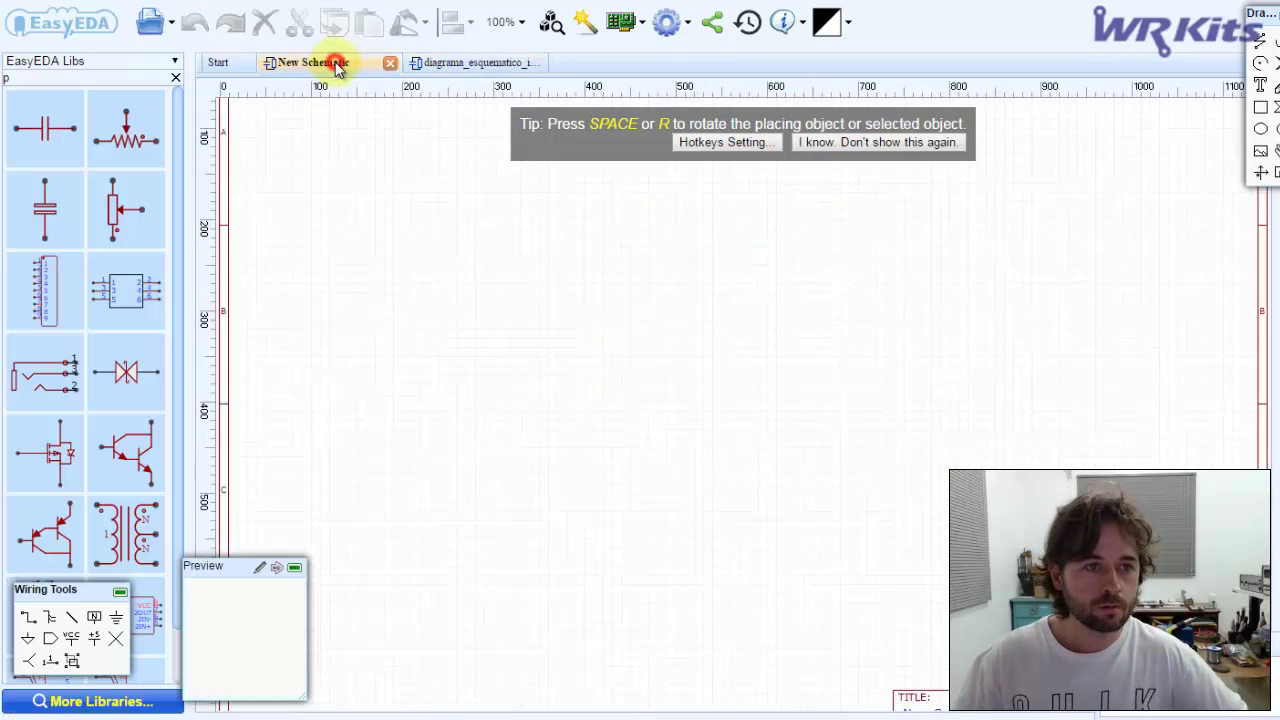
left_click(388, 62)
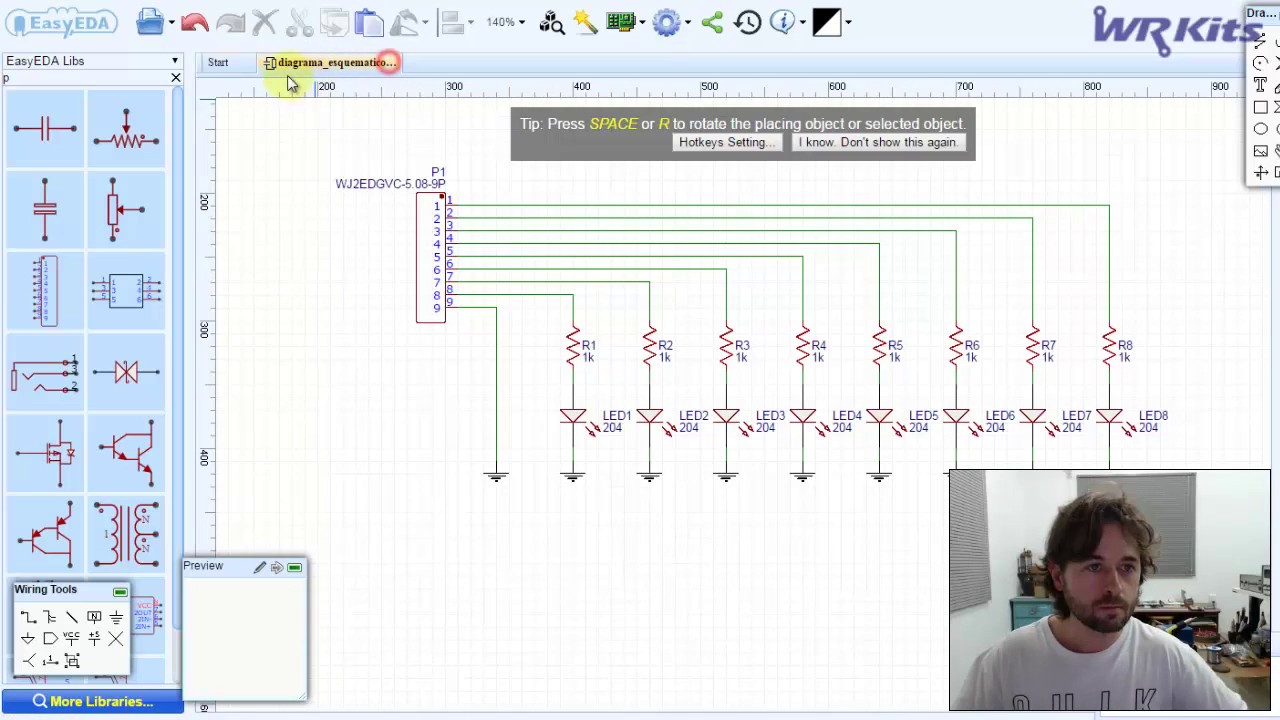
left_click(172, 62)
left_click(64, 76)
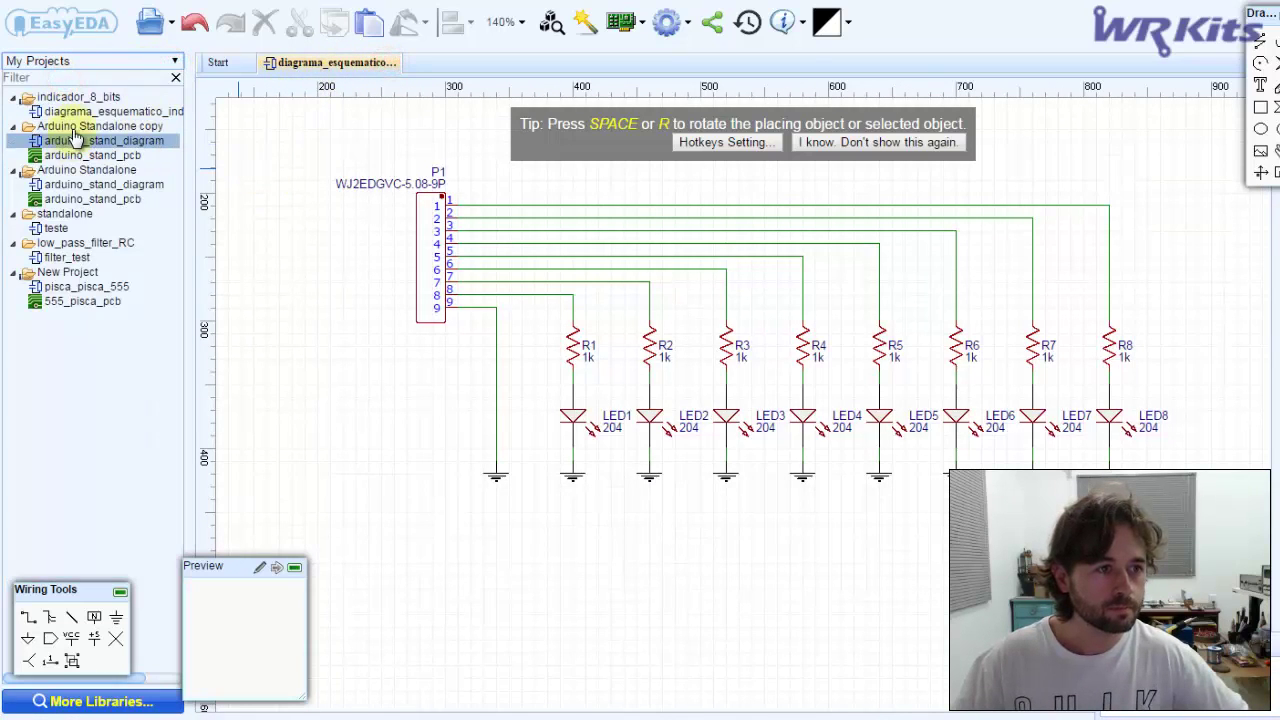
- Convert the project to a PCB and move connector P1 inside the board outline, near its upper edge
left_click(624, 24)
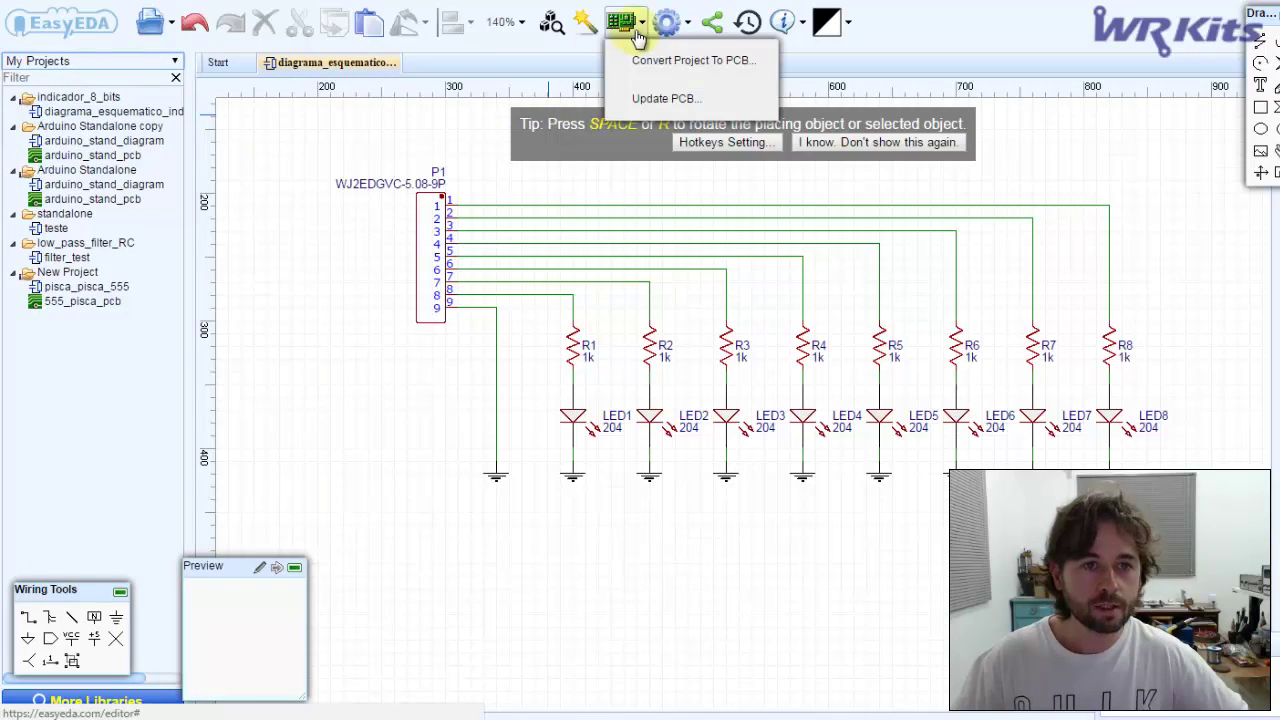
left_click(711, 64)
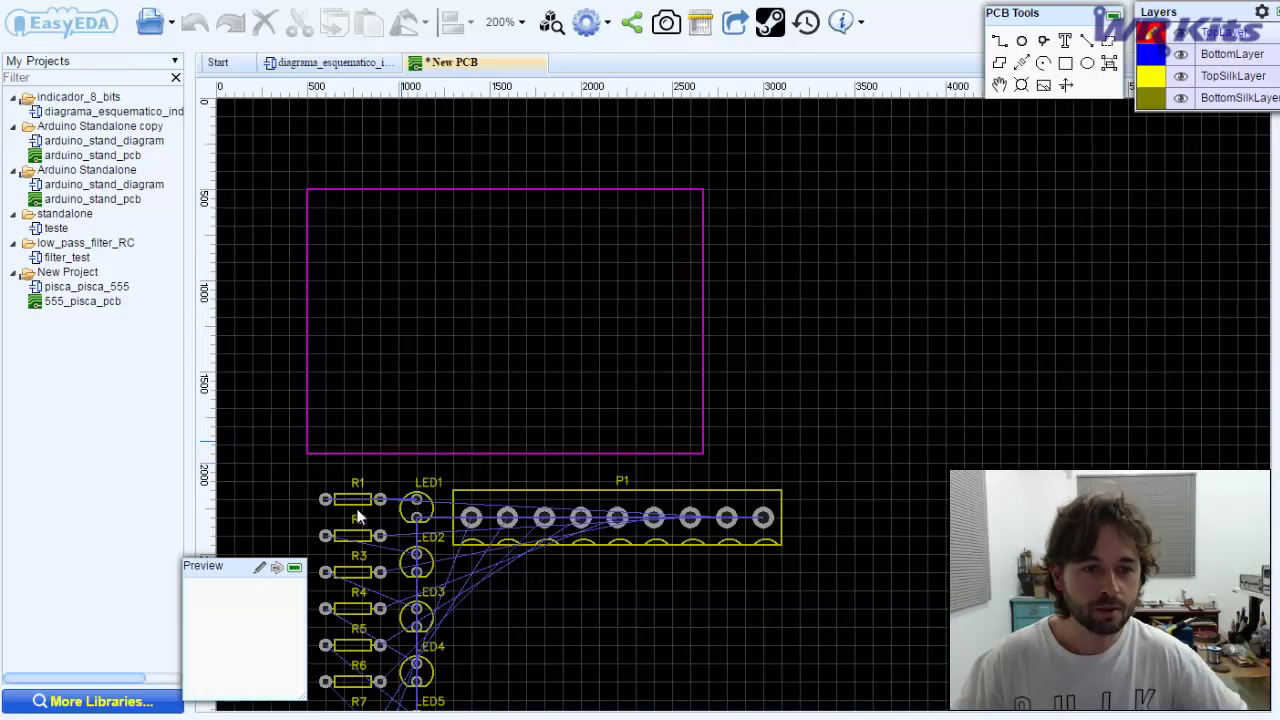
left_click_drag(563, 500, 451, 207)
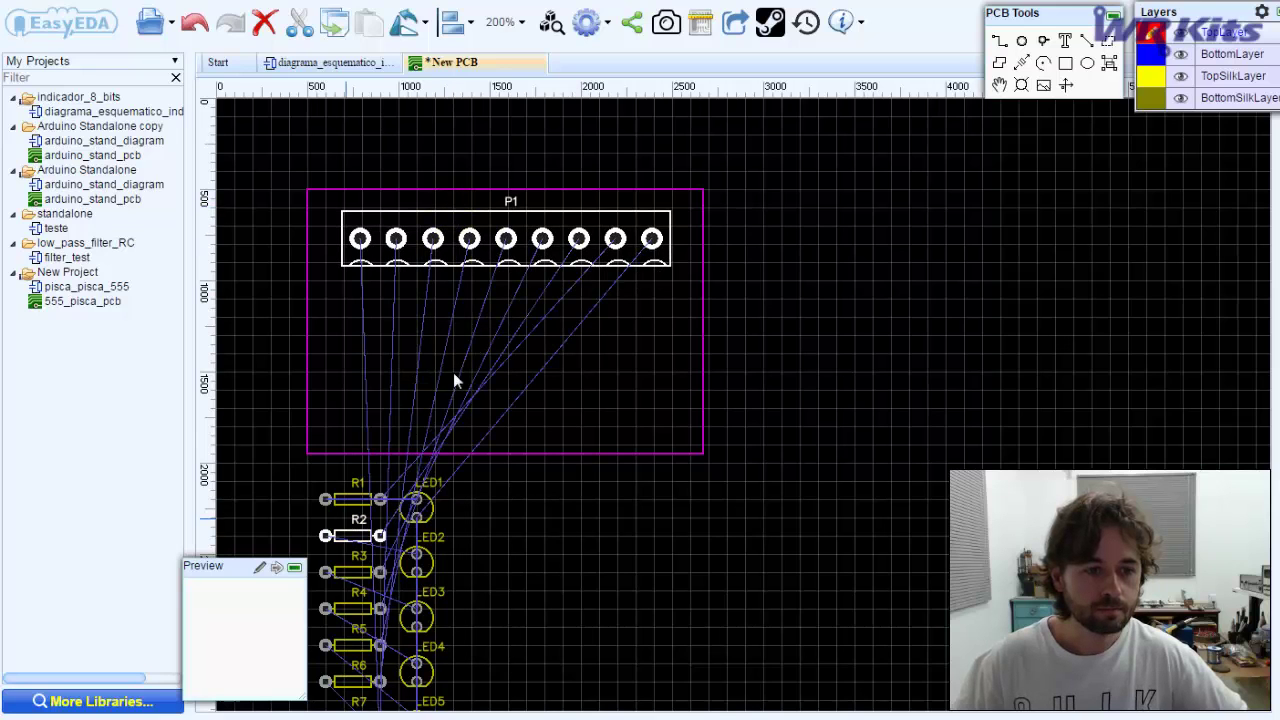
- Move resistor R1 into the board outline below the second-to-last pad of P1 and rotate it upright
scroll(517, 404, "up", 1)
scroll(520, 405, "down", 3)
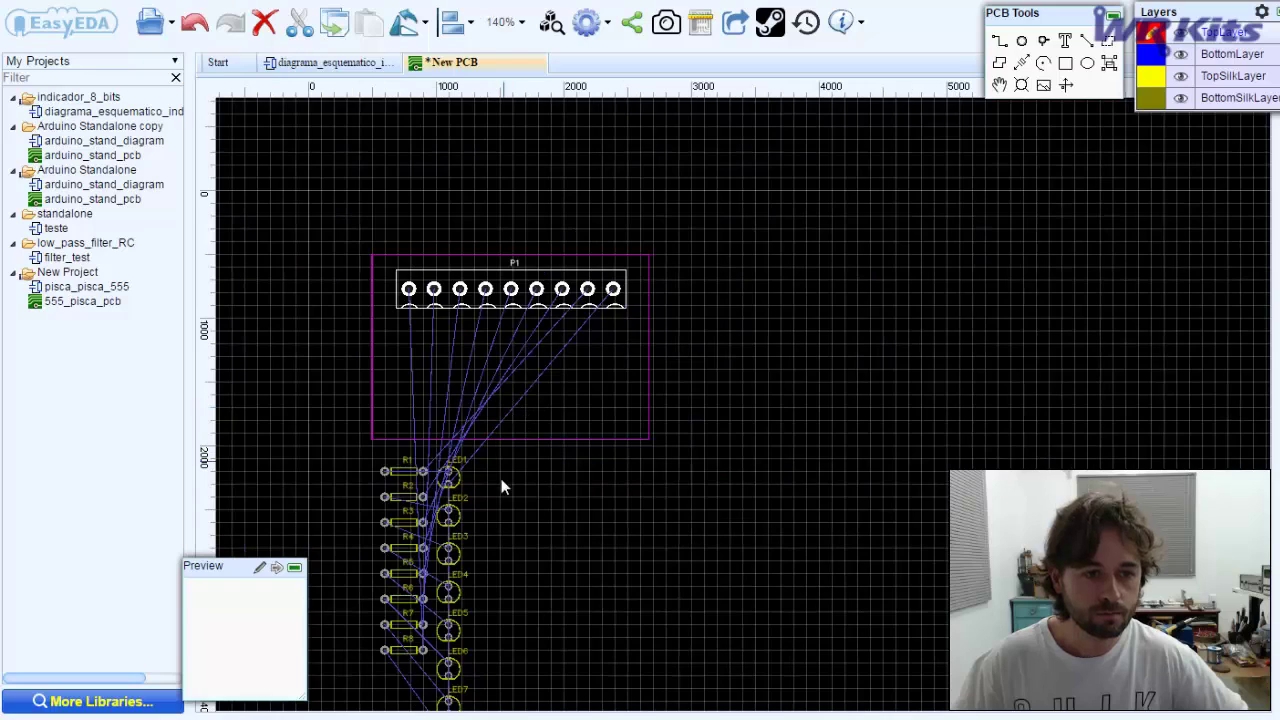
scroll(398, 527, "down", 1)
scroll(440, 480, "up", 3)
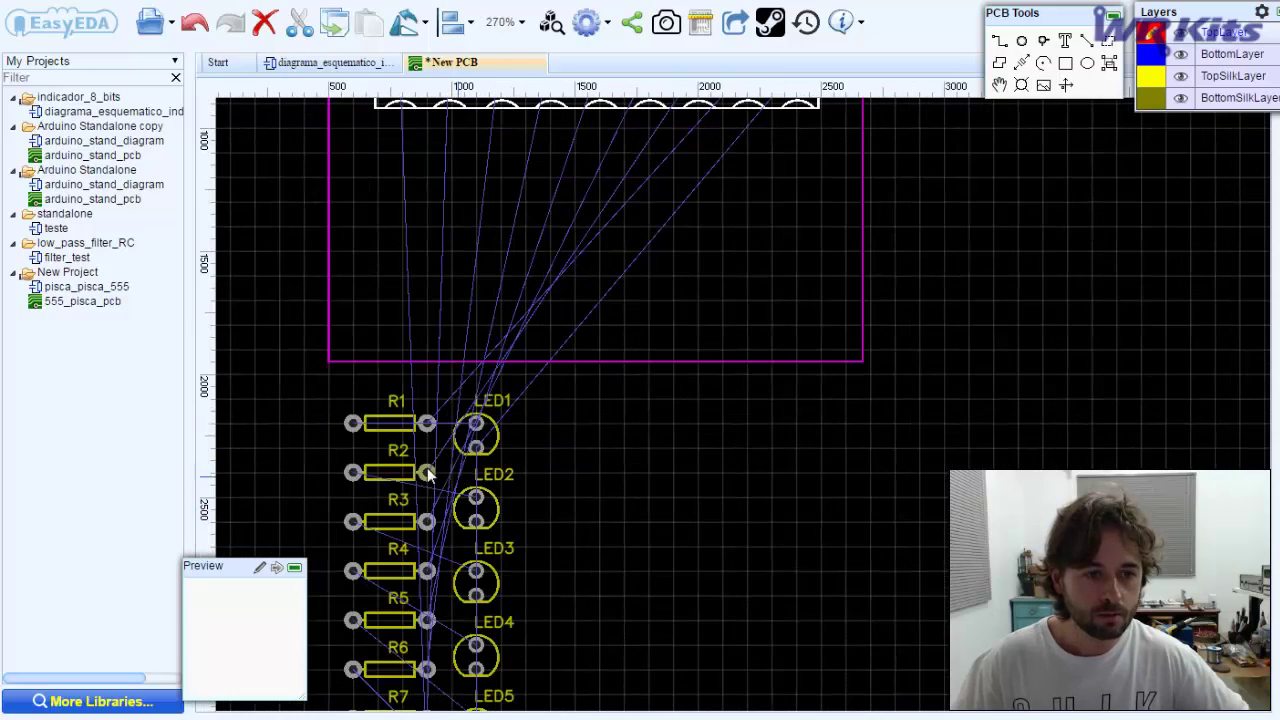
scroll(420, 420, "down", 1)
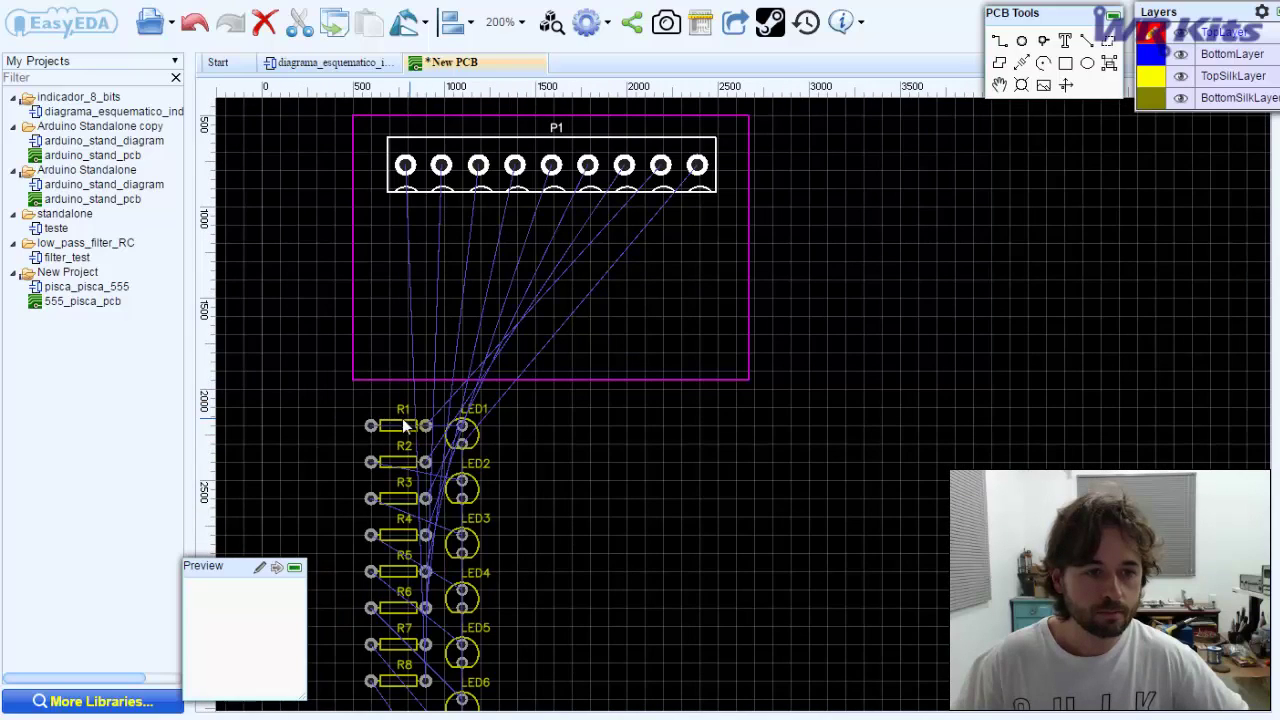
left_click_drag(405, 425, 631, 228)
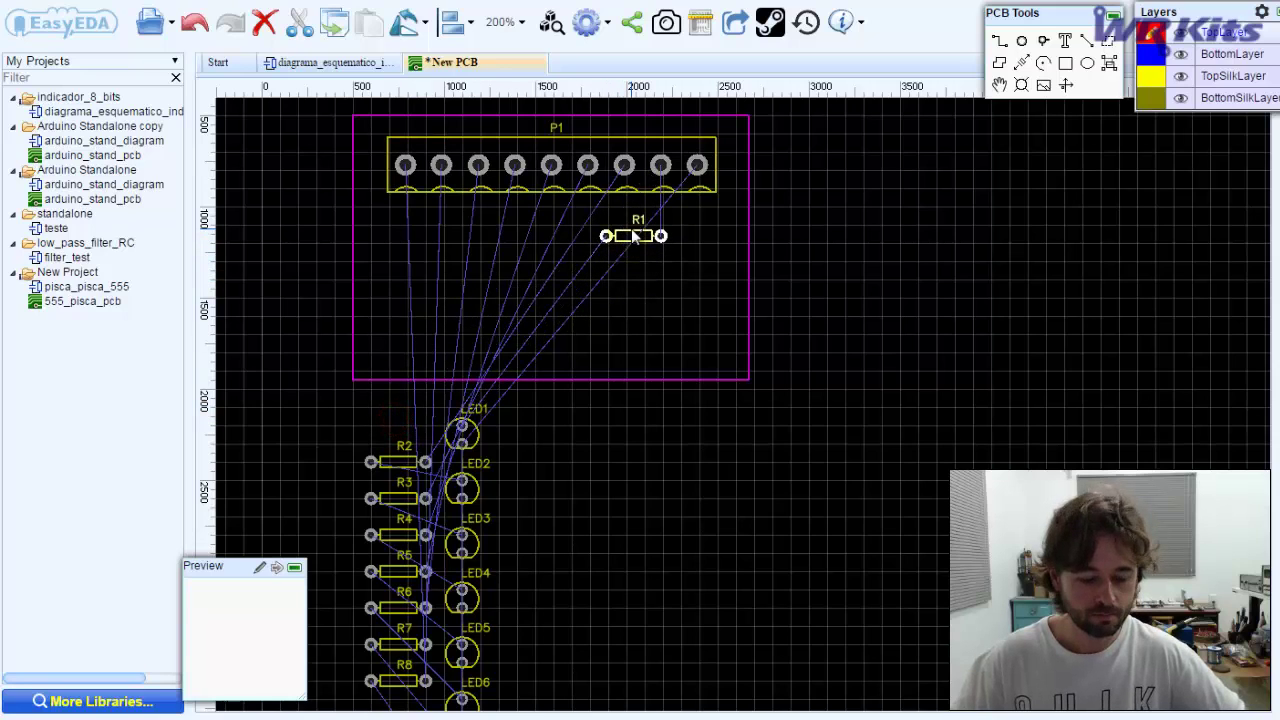
key("space")
key("space")
key("space")
key("space")
key("space")
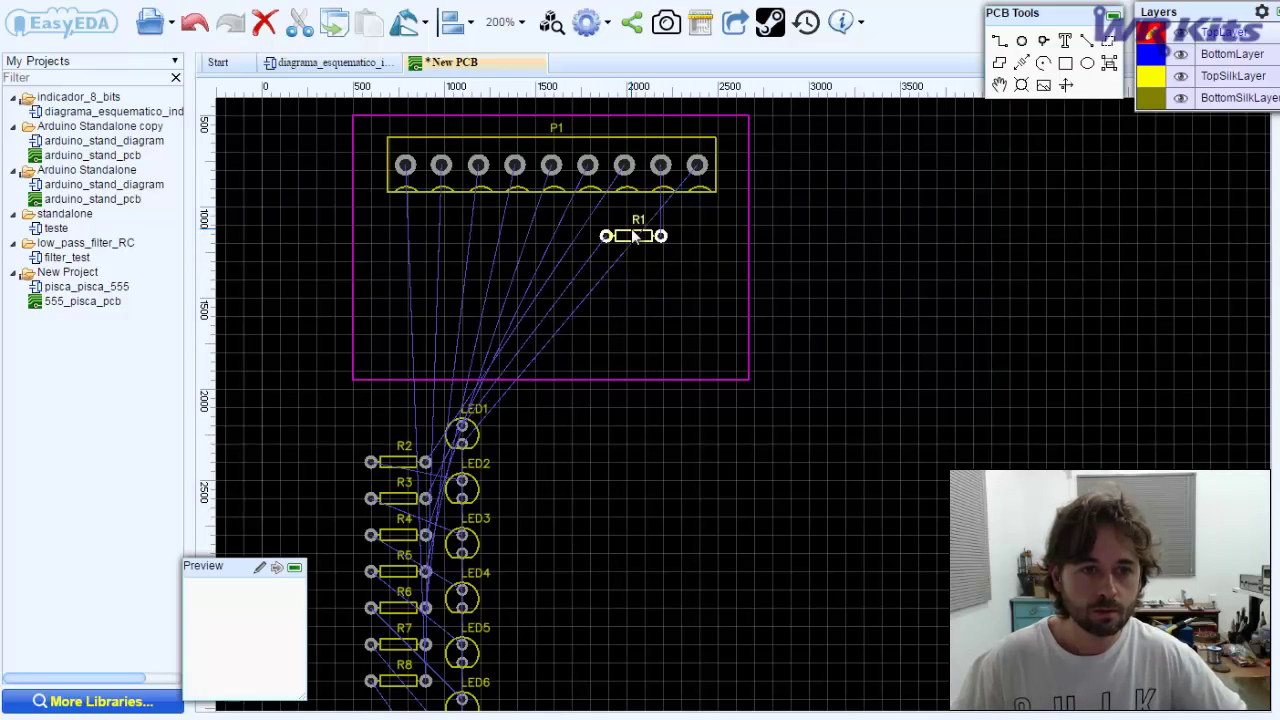
left_click(634, 240)
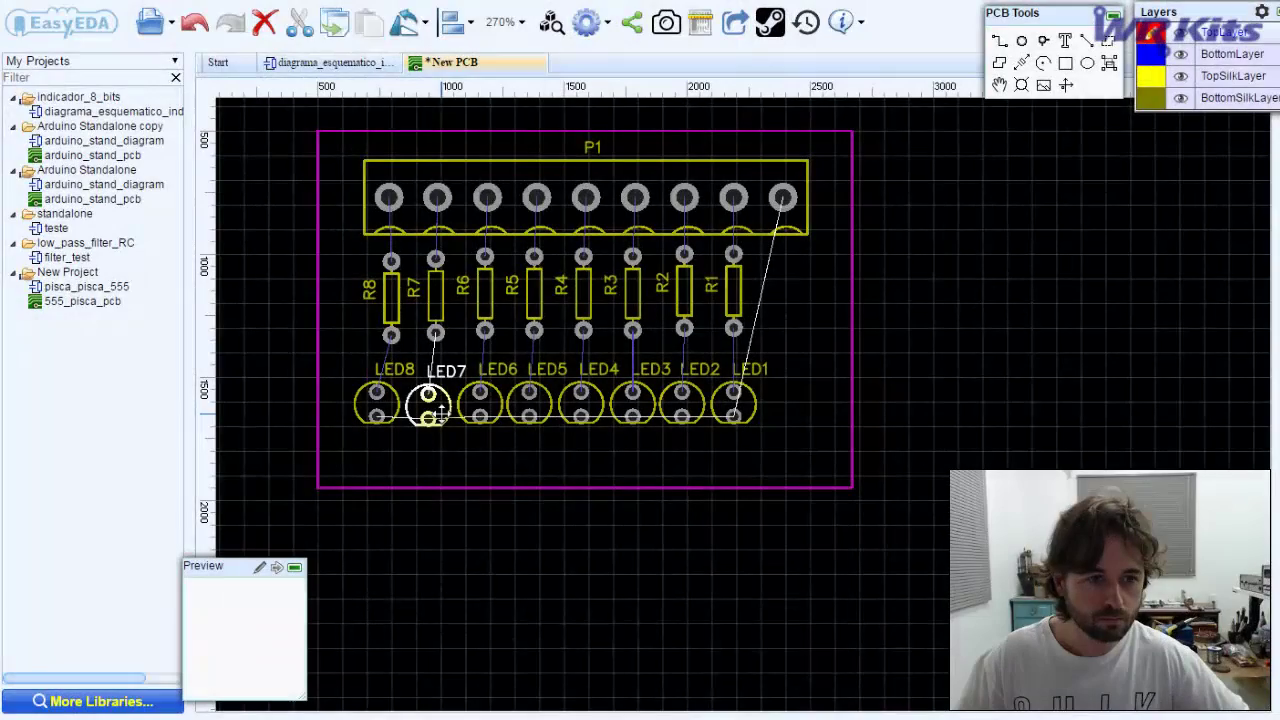
- Line up LED7 and LED8 with the row of LEDs below resistors R7 and R8
left_click_drag(434, 406, 397, 412)
left_click(392, 412)
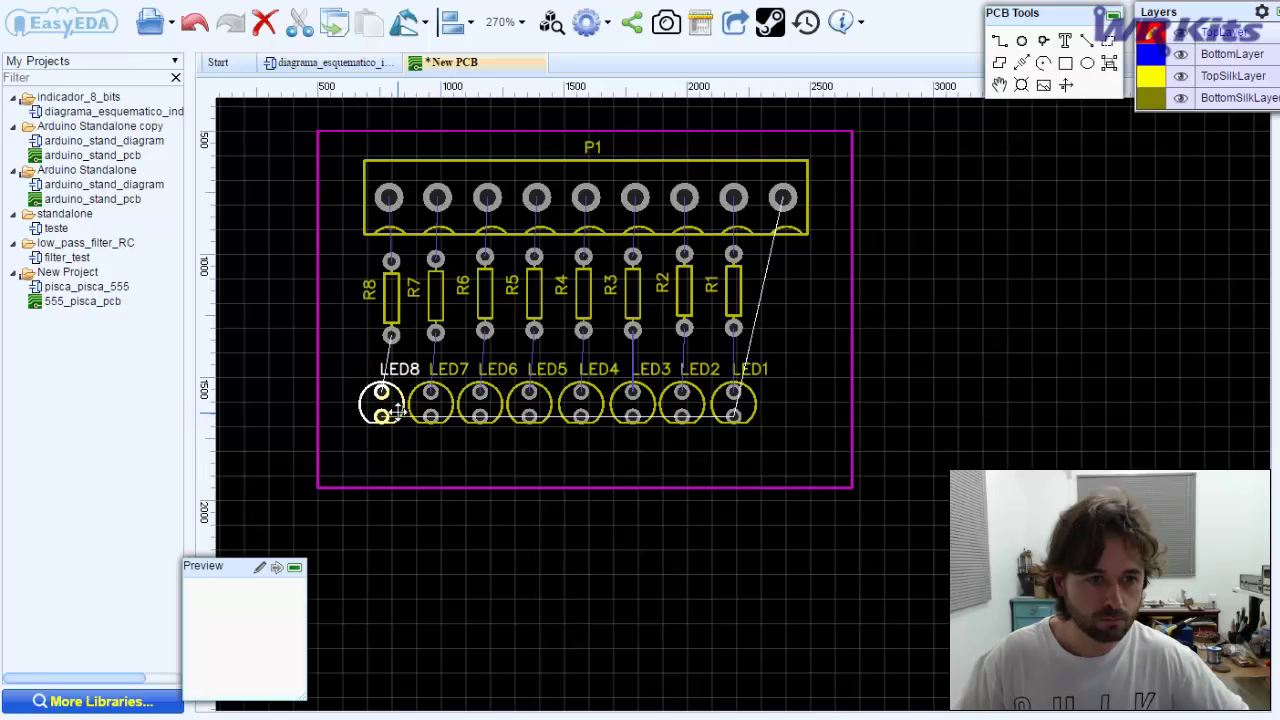
left_click(756, 488)
left_click(702, 477)
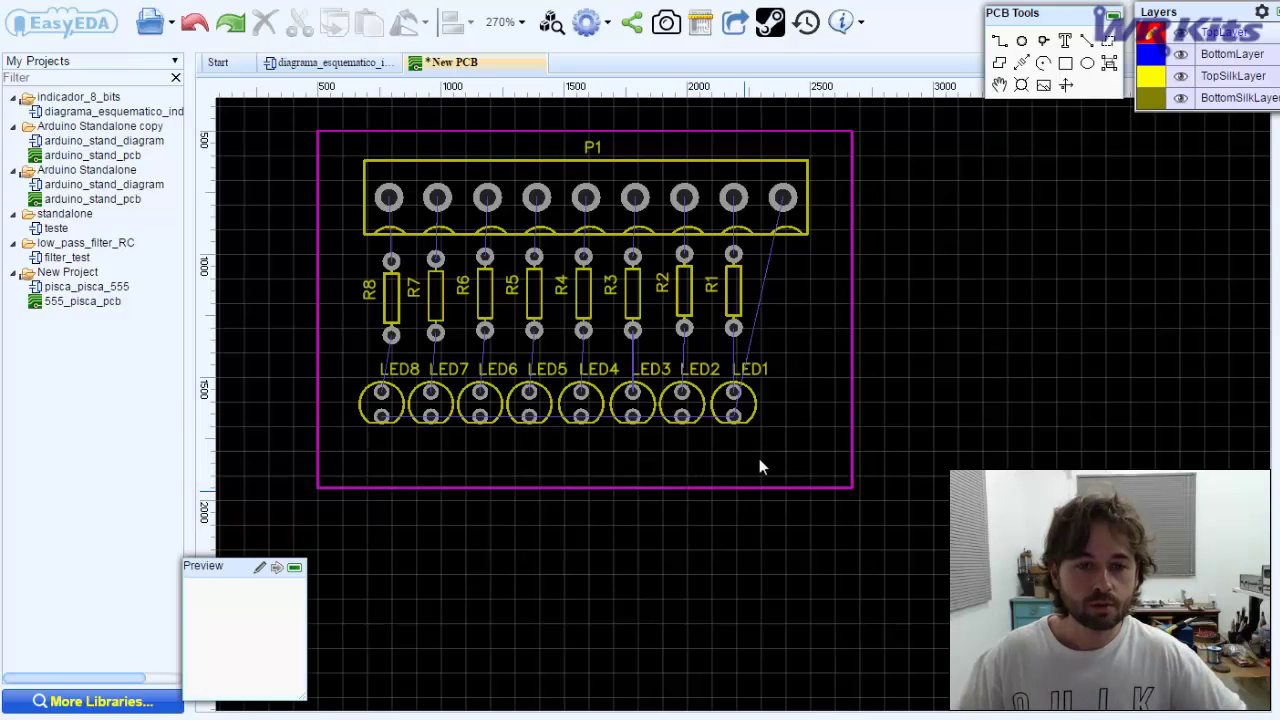
- Shrink the board outline around the components by moving its four corners inward, keeping it roughly rectangular
left_click(810, 488)
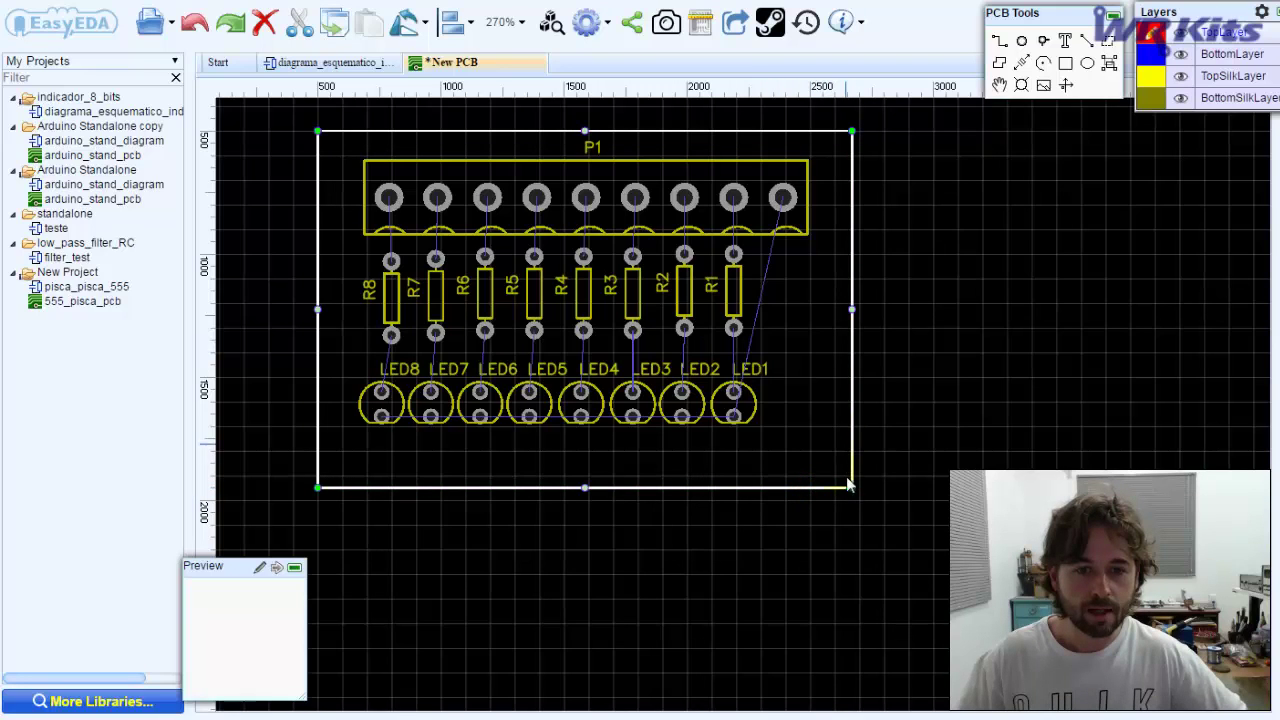
left_click_drag(853, 490, 836, 450)
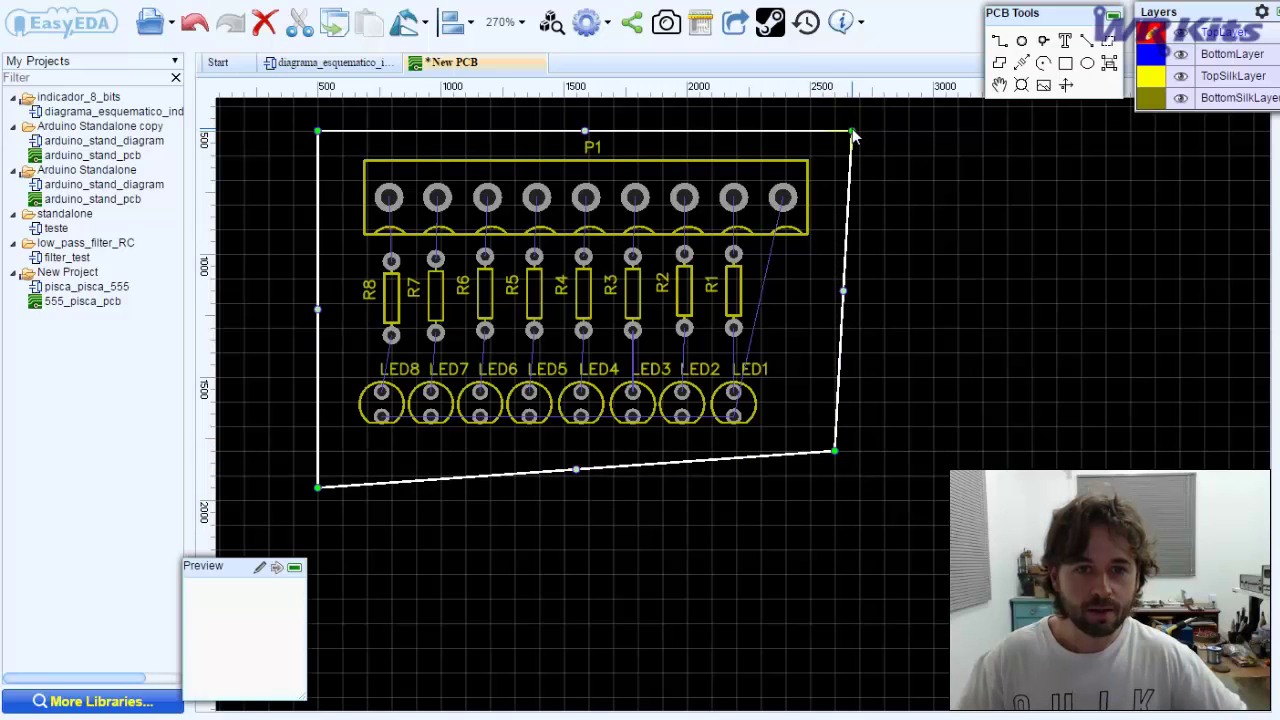
left_click_drag(851, 131, 836, 132)
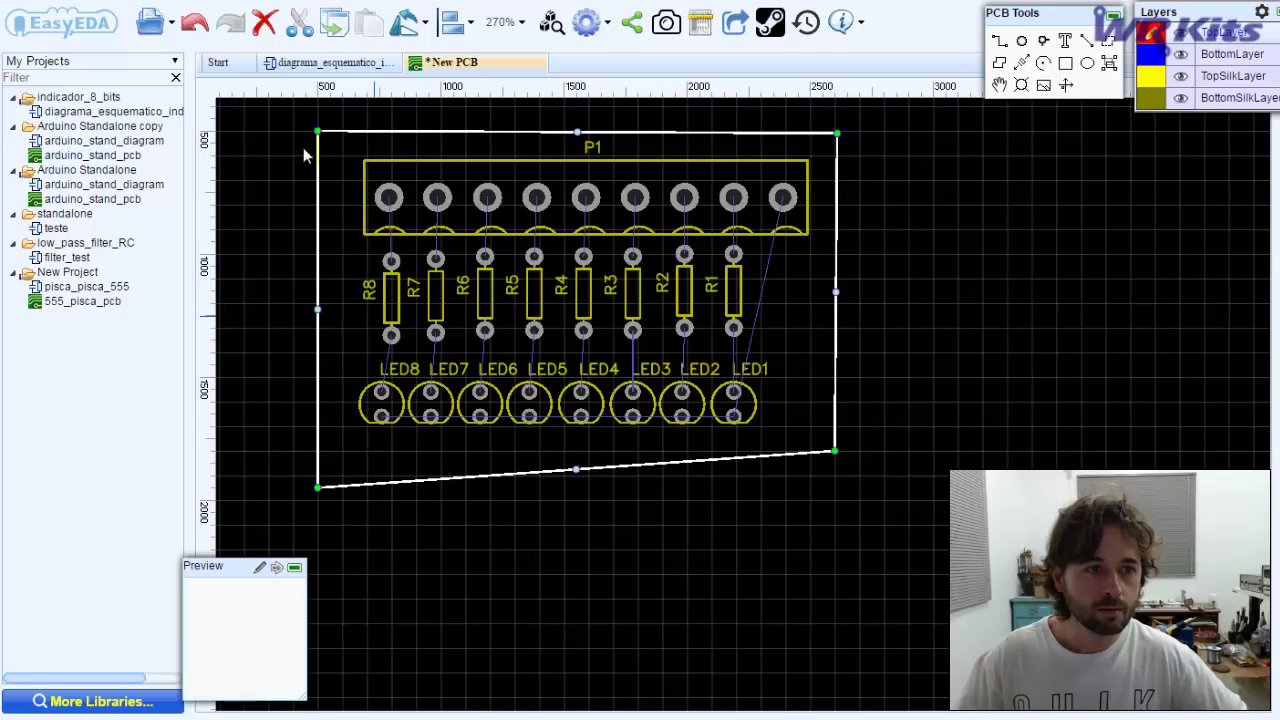
left_click_drag(321, 135, 345, 131)
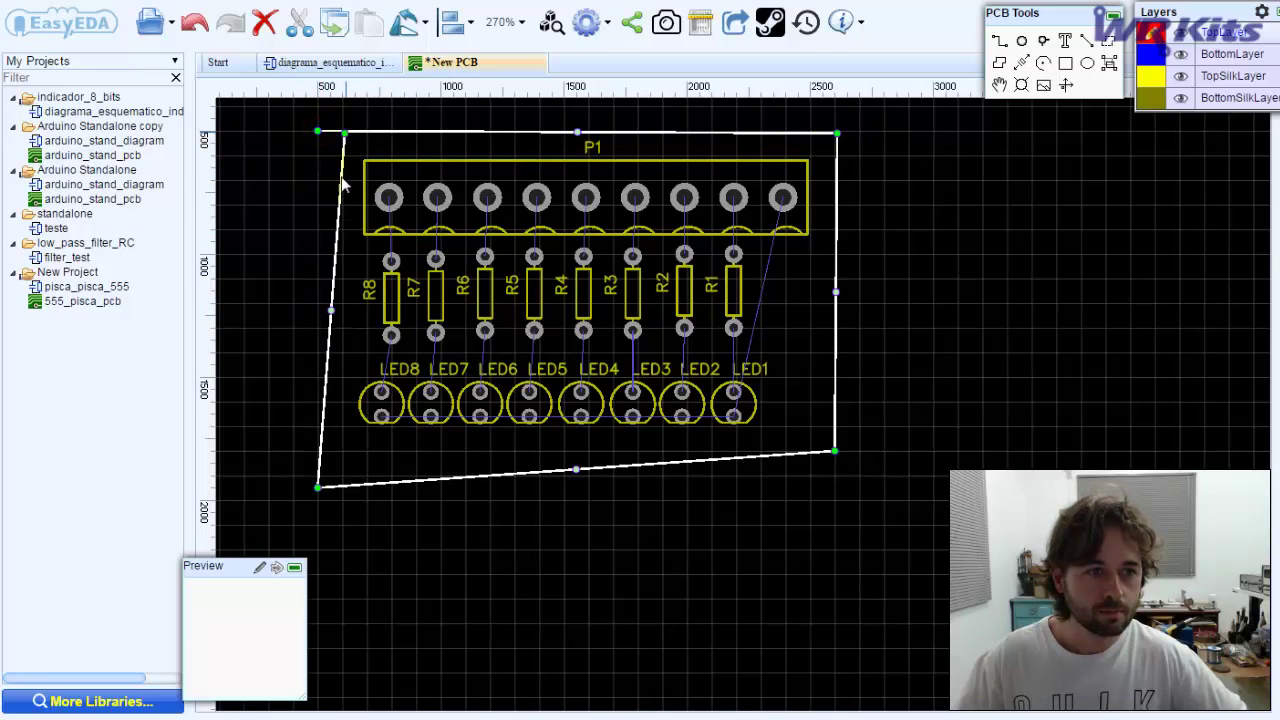
left_click(314, 127)
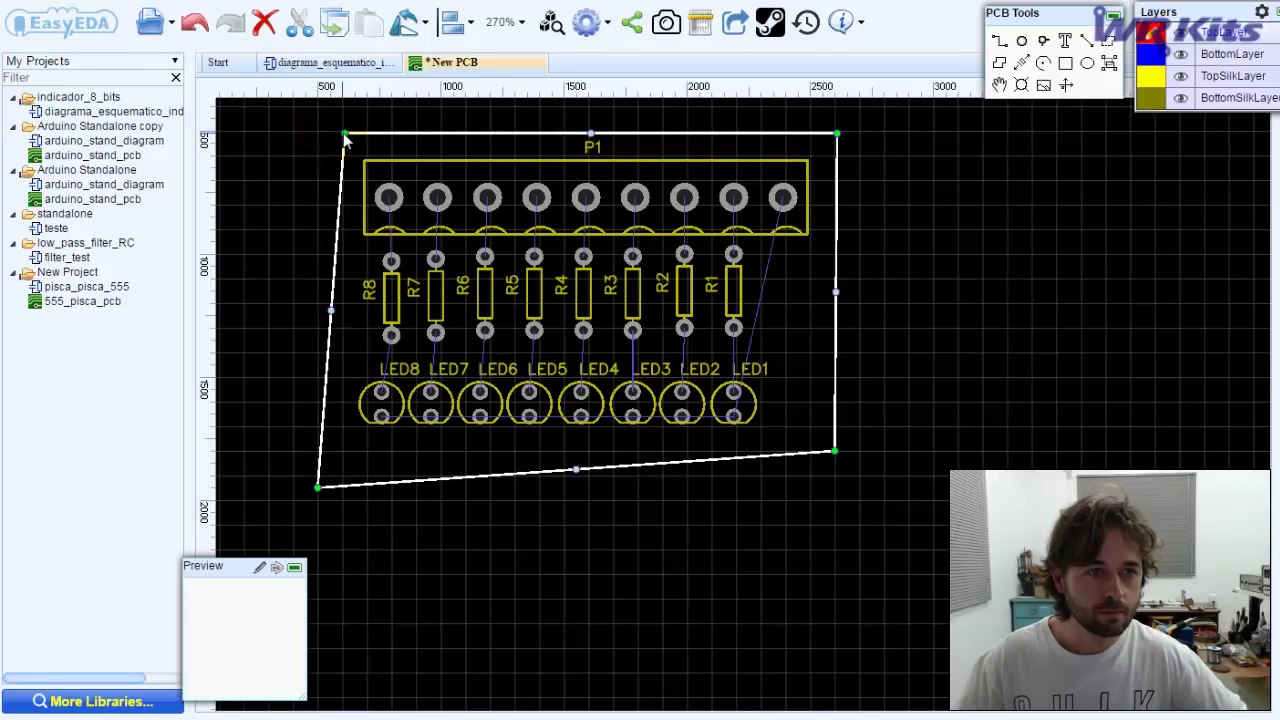
left_click_drag(316, 486, 340, 451)
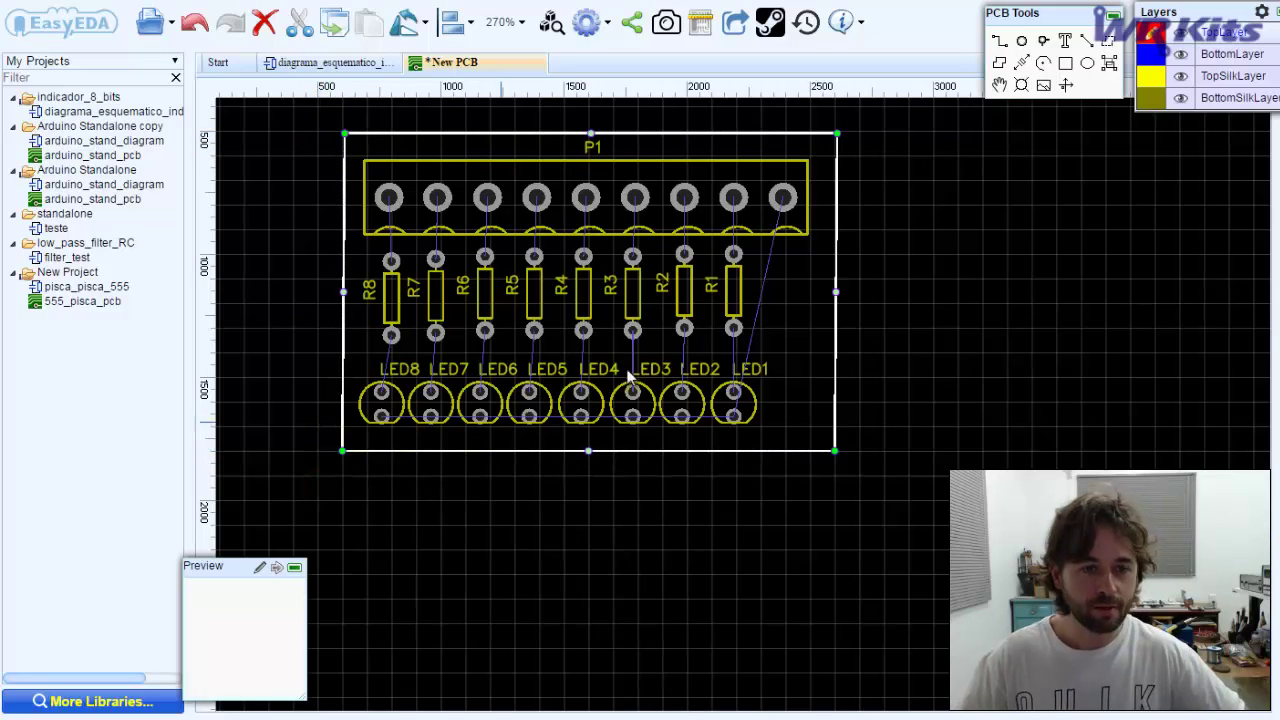
- Save the board as PCB_indicador_8_bits in the indicador_8_bits project
key("ctrl+s")
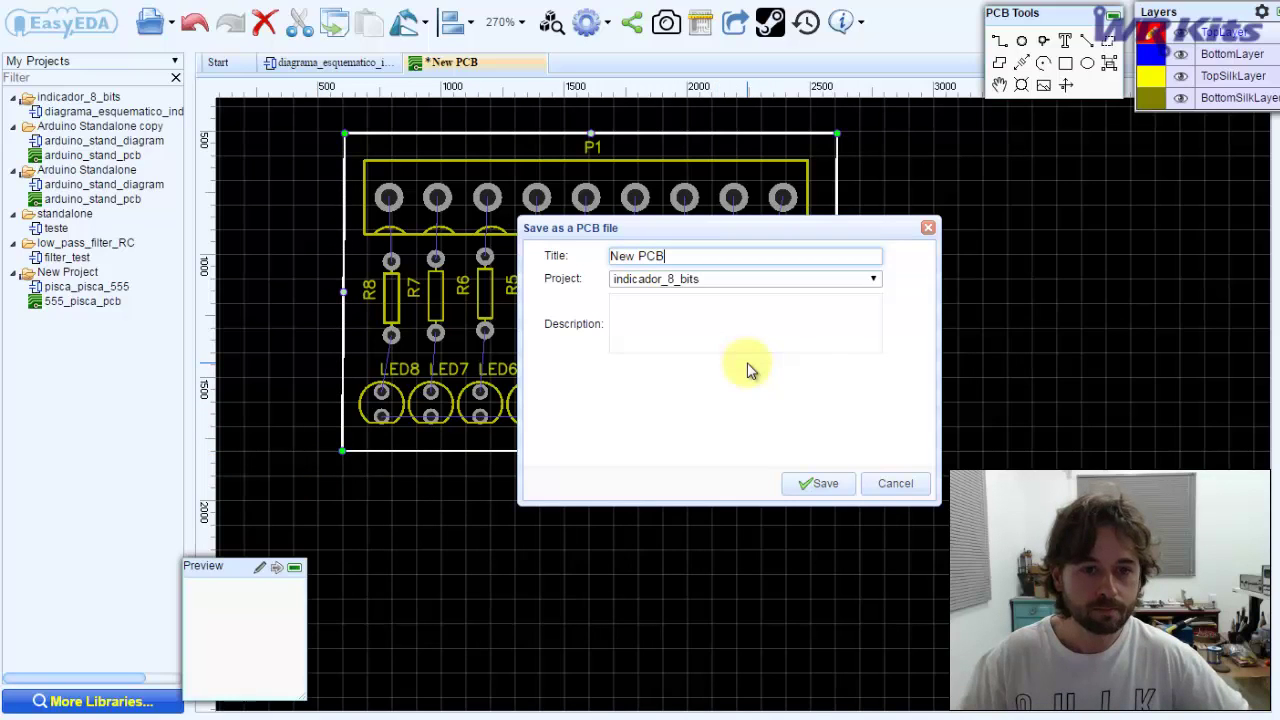
double_click(662, 255)
left_click_drag(617, 251, 578, 258)
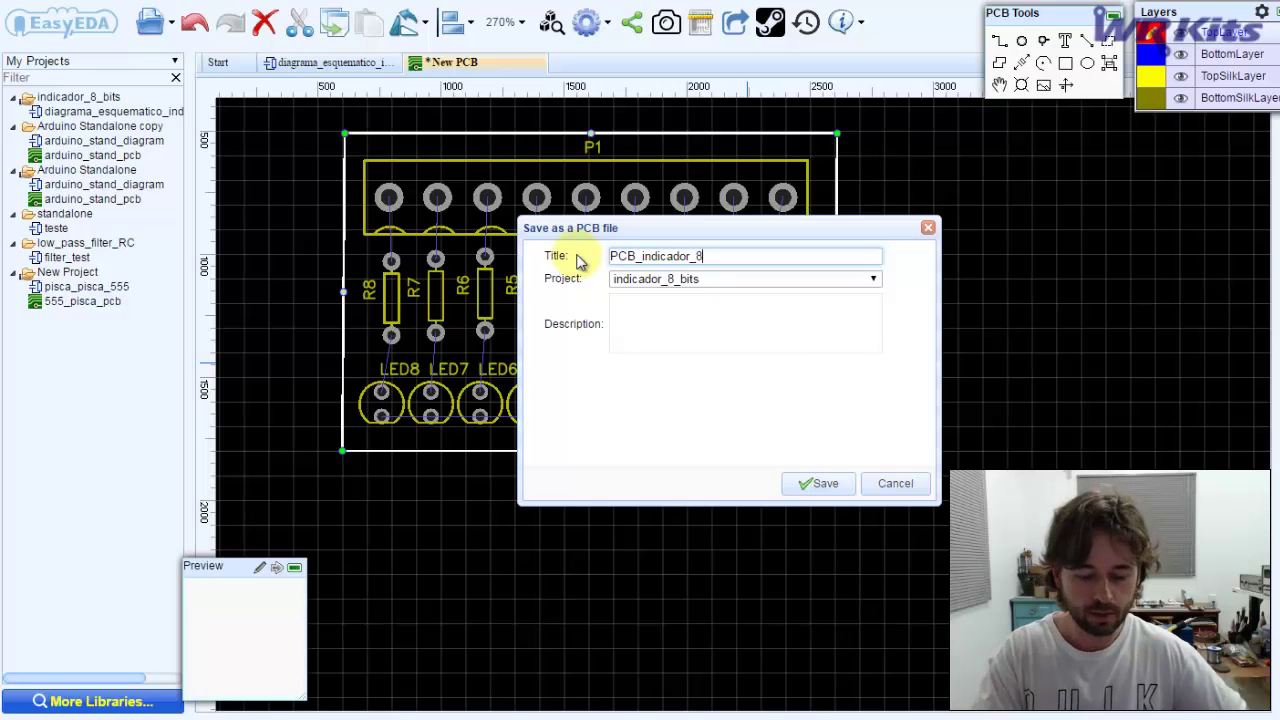
left_click(846, 485)
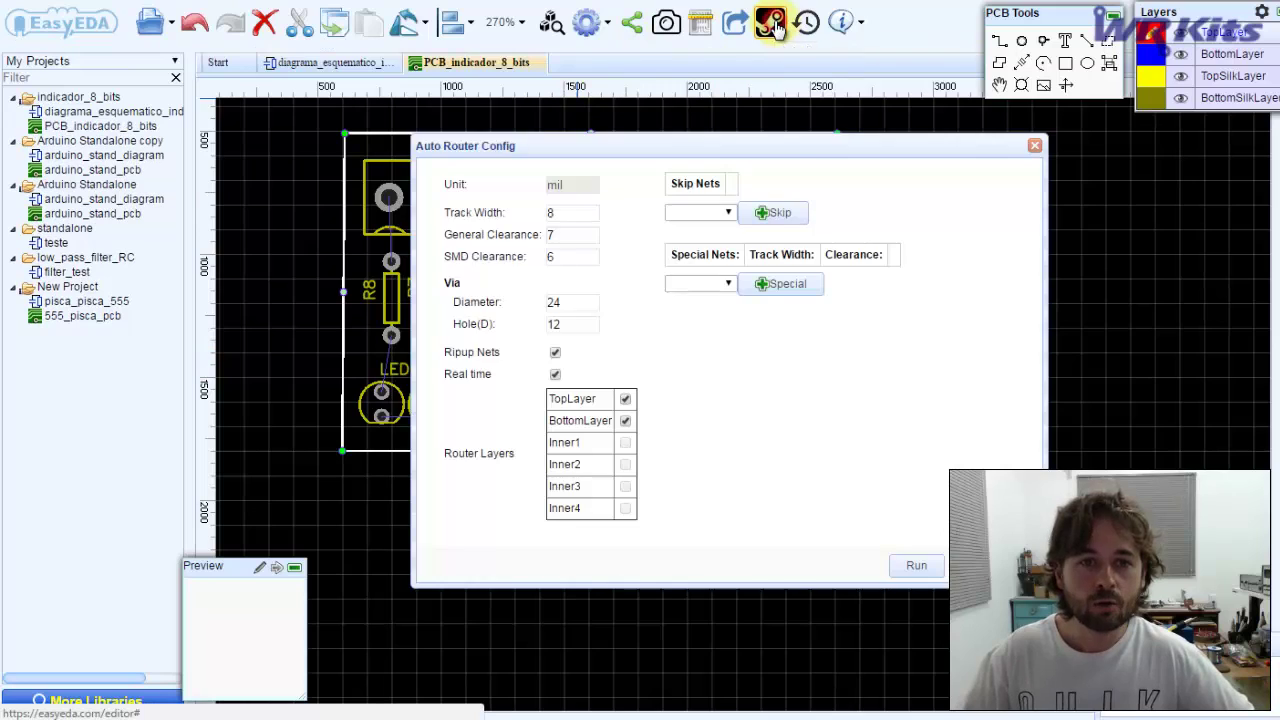
- Auto-route the board on the top and bottom layers with a track width of 8 mil
left_click(772, 24)
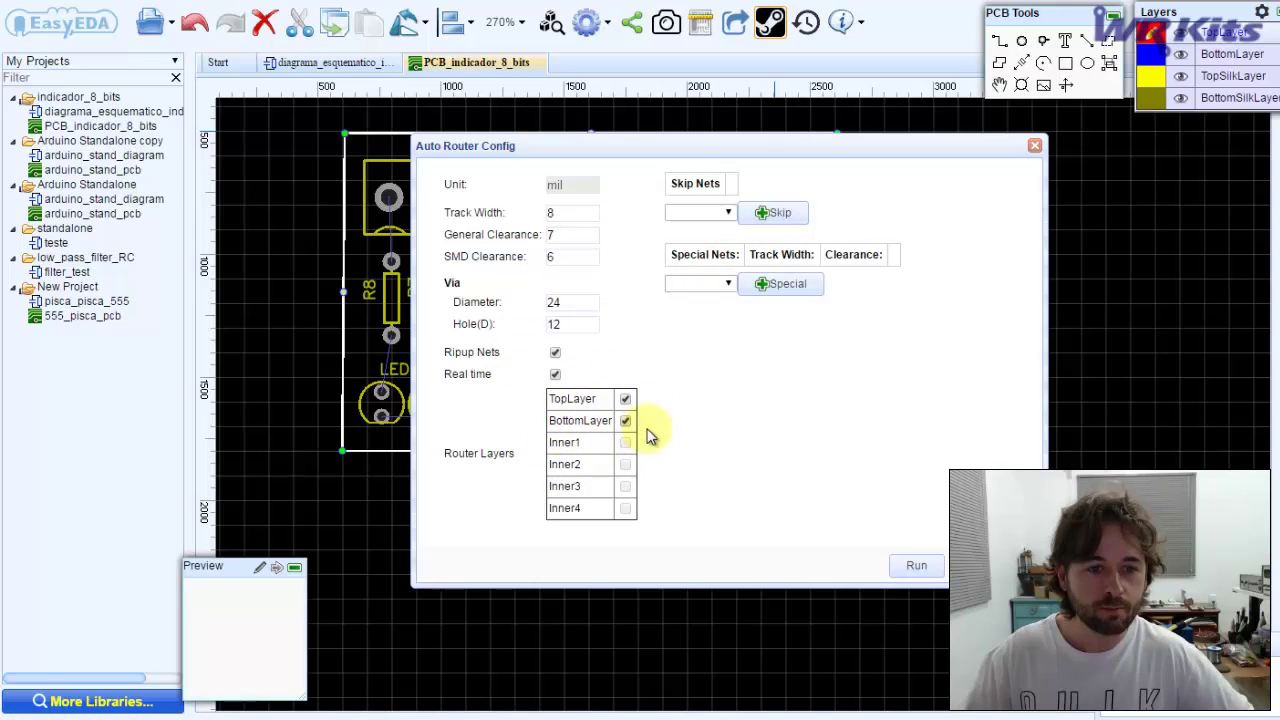
left_click(910, 567)
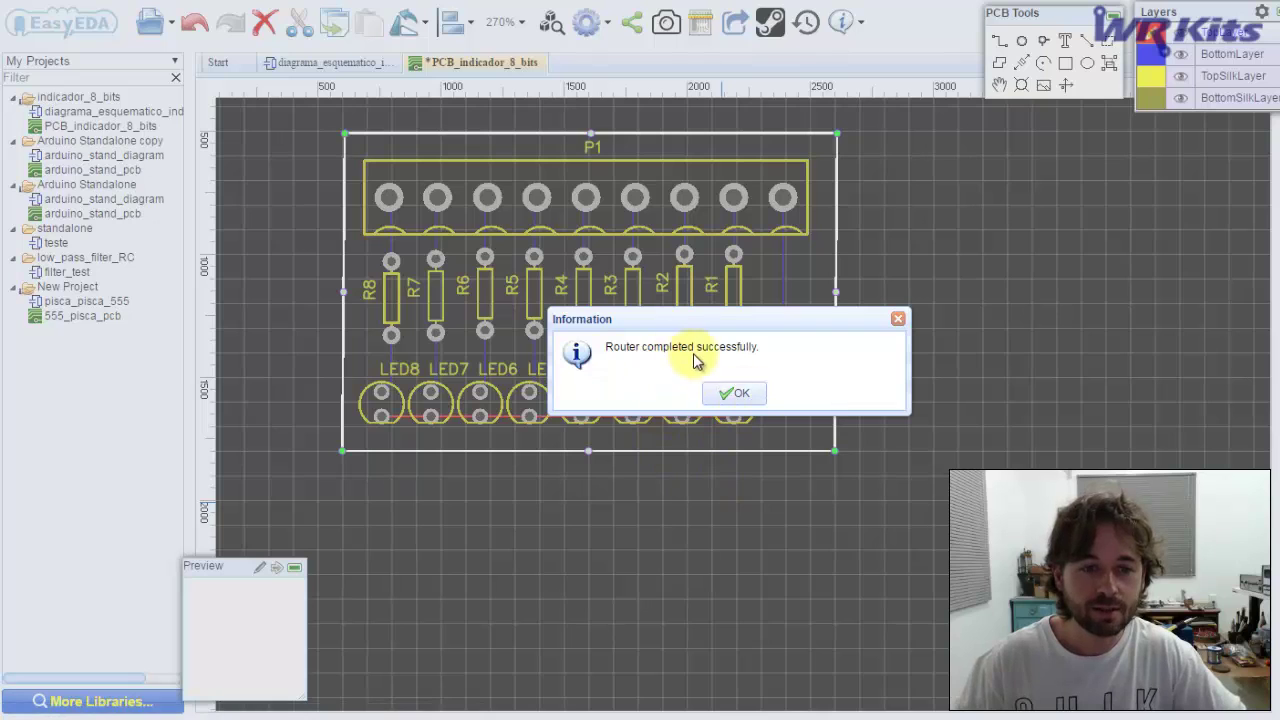
left_click(734, 393)
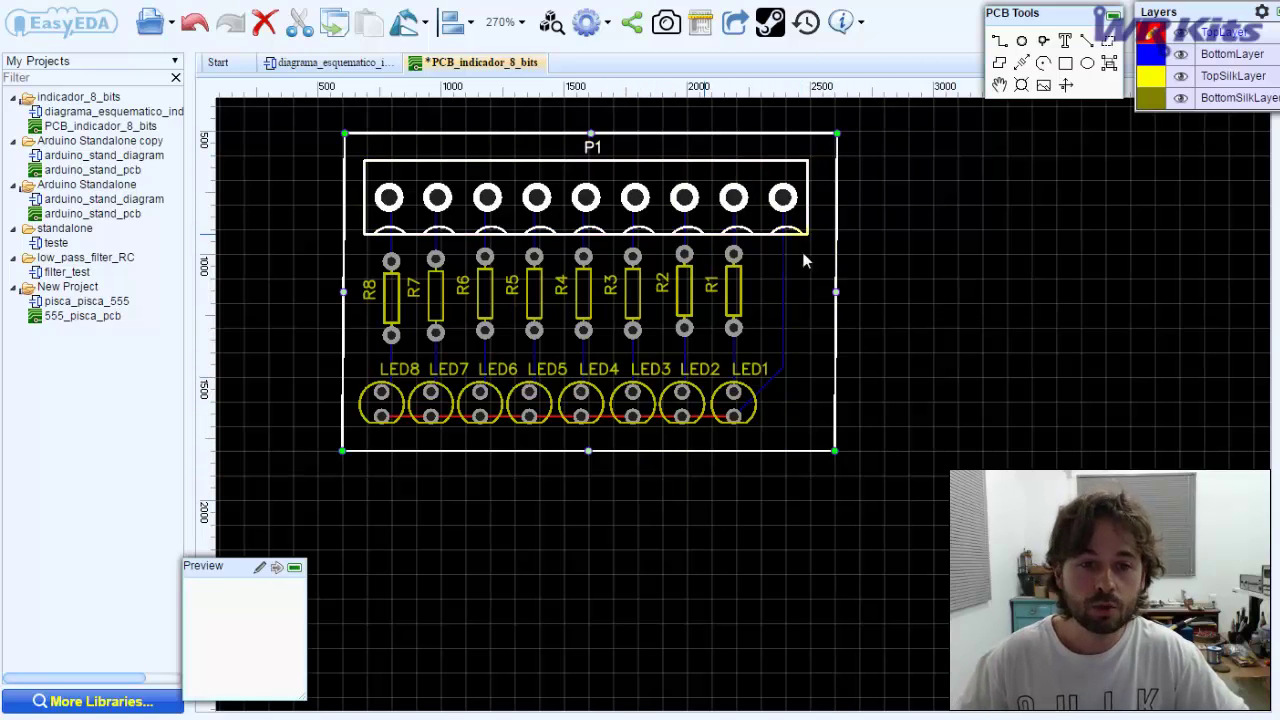
- Place a text object on the top copper layer, just outside the board's right edge
mouse_move(1228, 60)
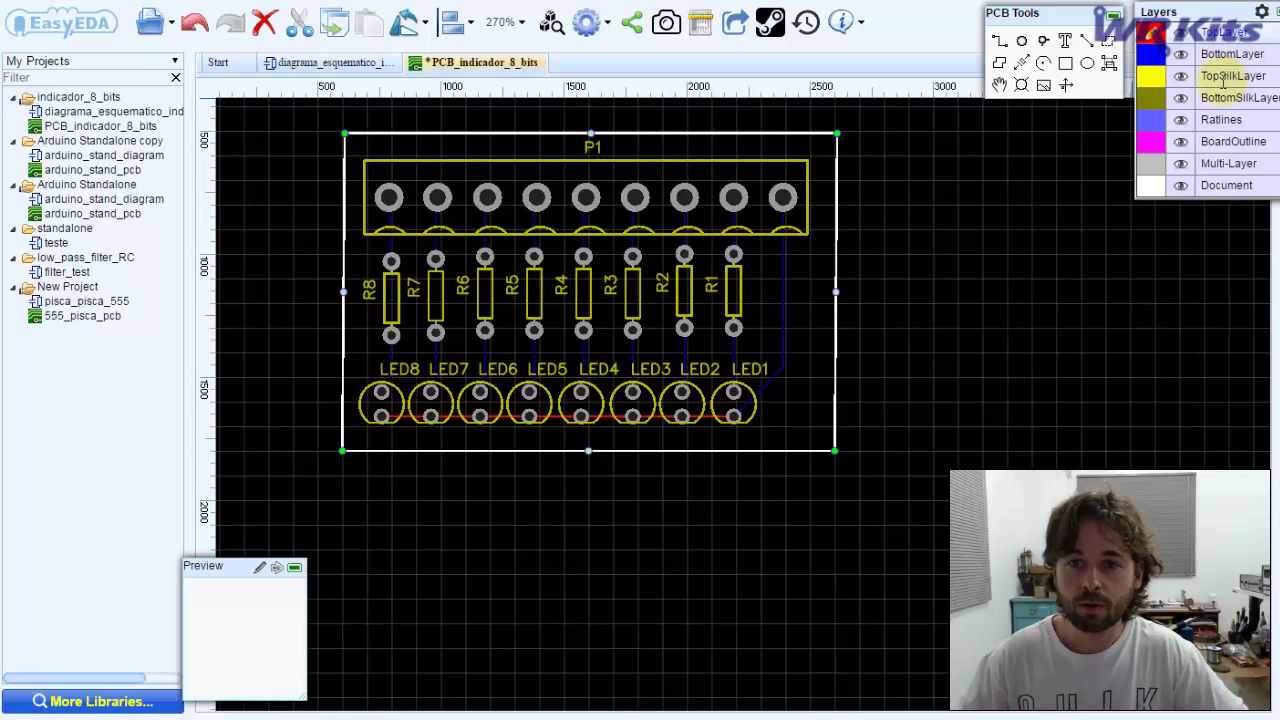
left_click(1065, 40)
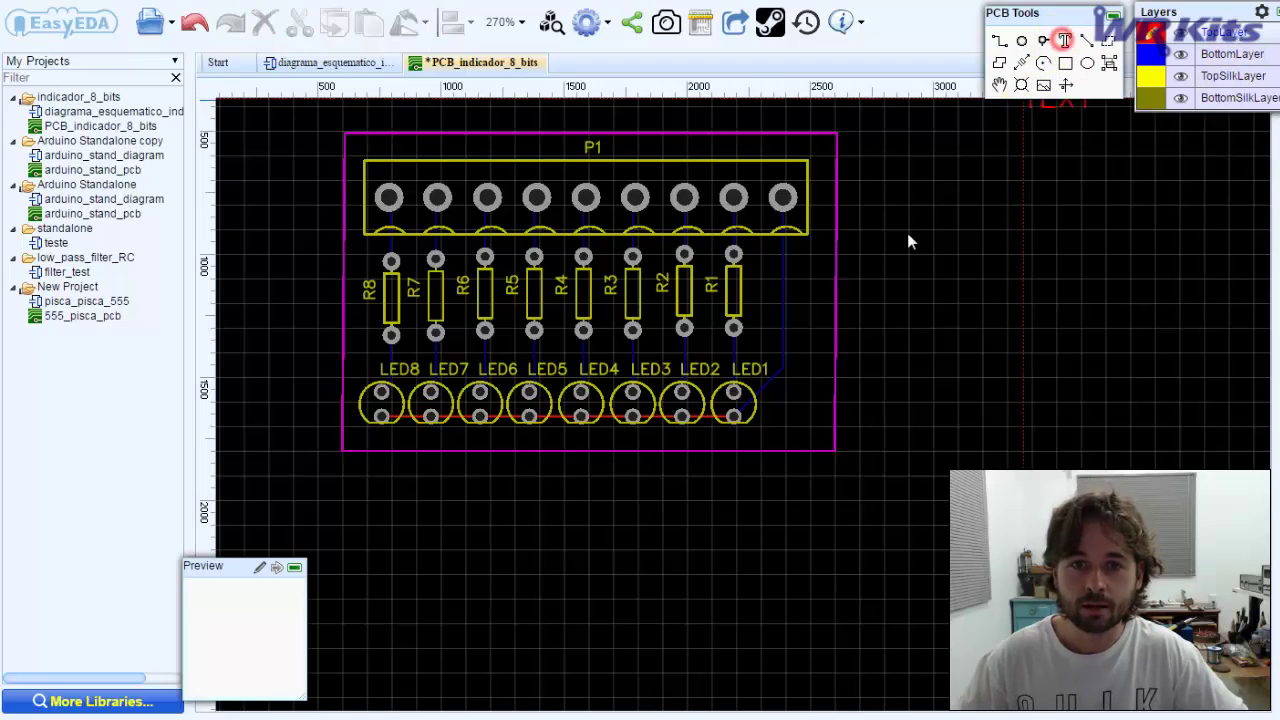
left_click(875, 385)
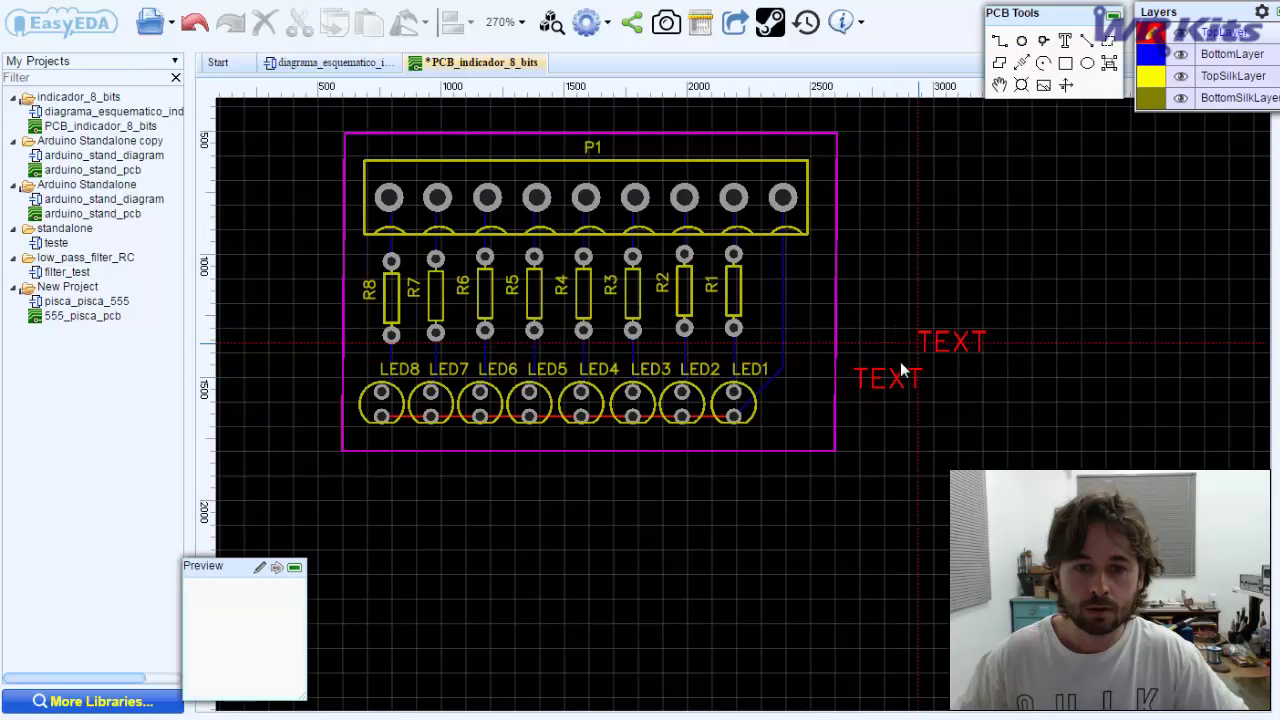
left_click(875, 378)
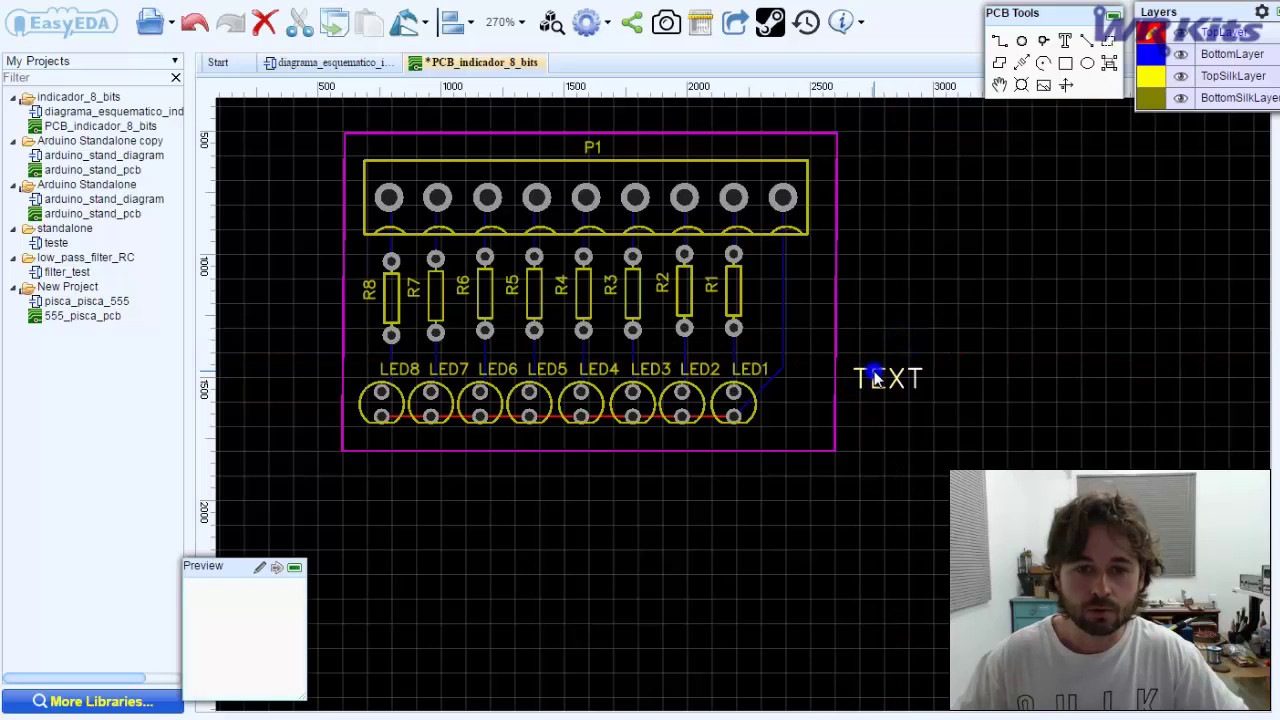
- Make TopSilkLayer the active layer and delete the text placed beside the board
left_click(1224, 80)
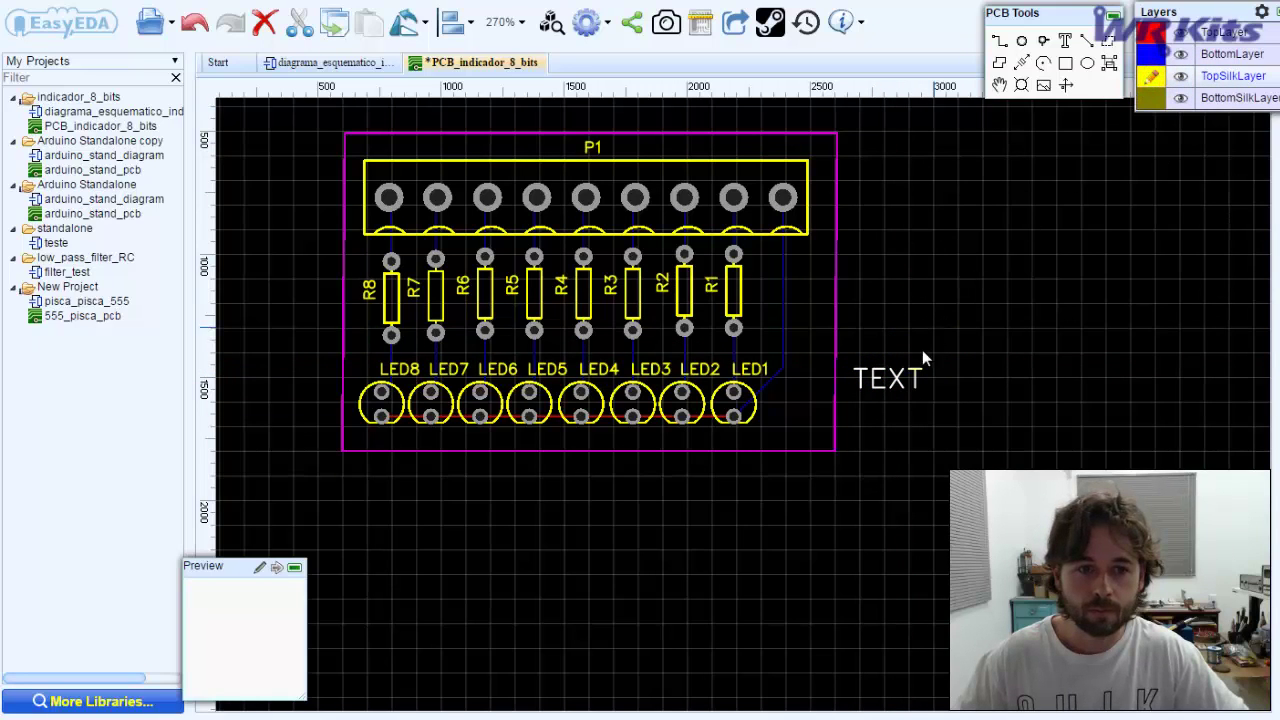
left_click(880, 378)
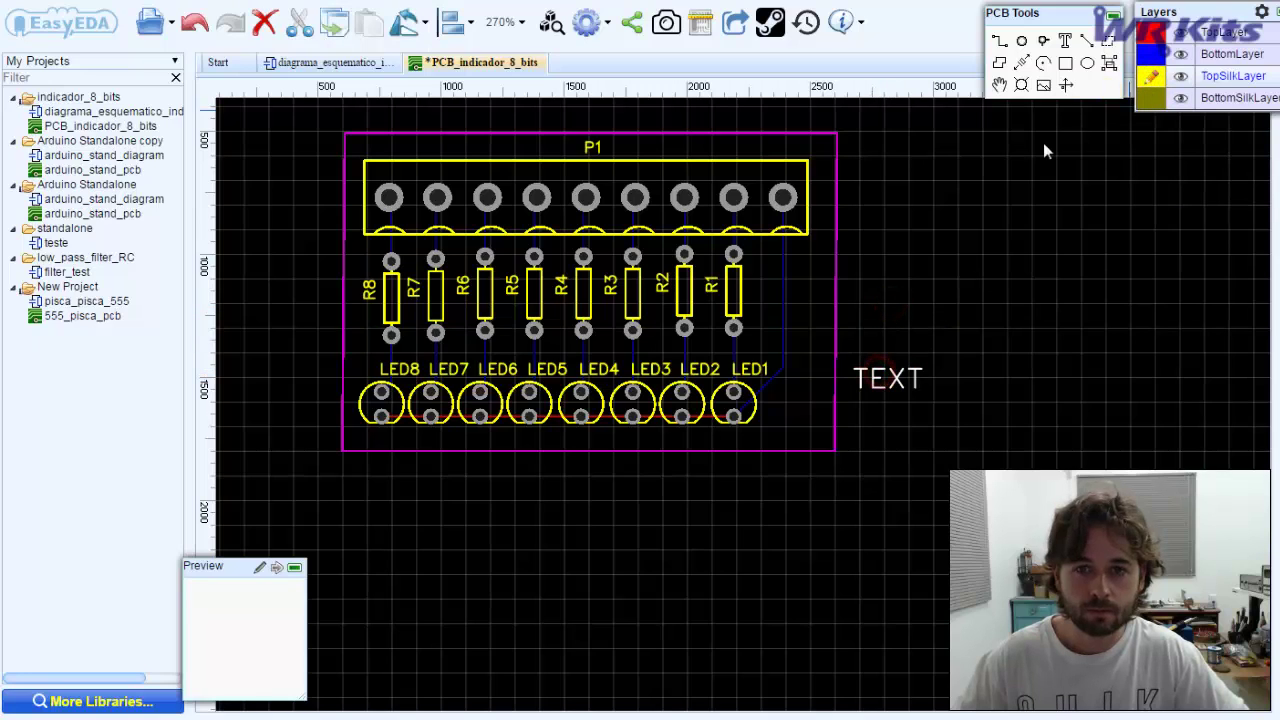
key("Delete")
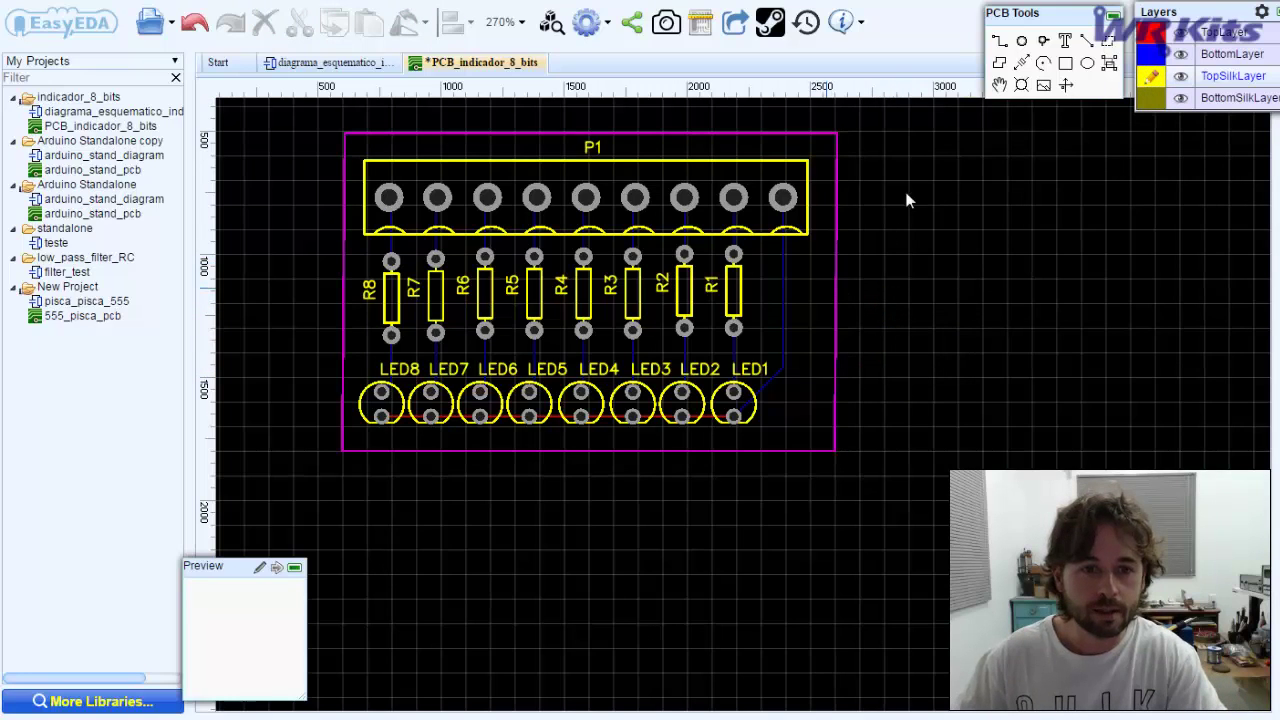
- Add the silkscreen text "WR Kits" beside the board's right edge on TopSilkLayer
left_click(1066, 42)
left_click(862, 324)
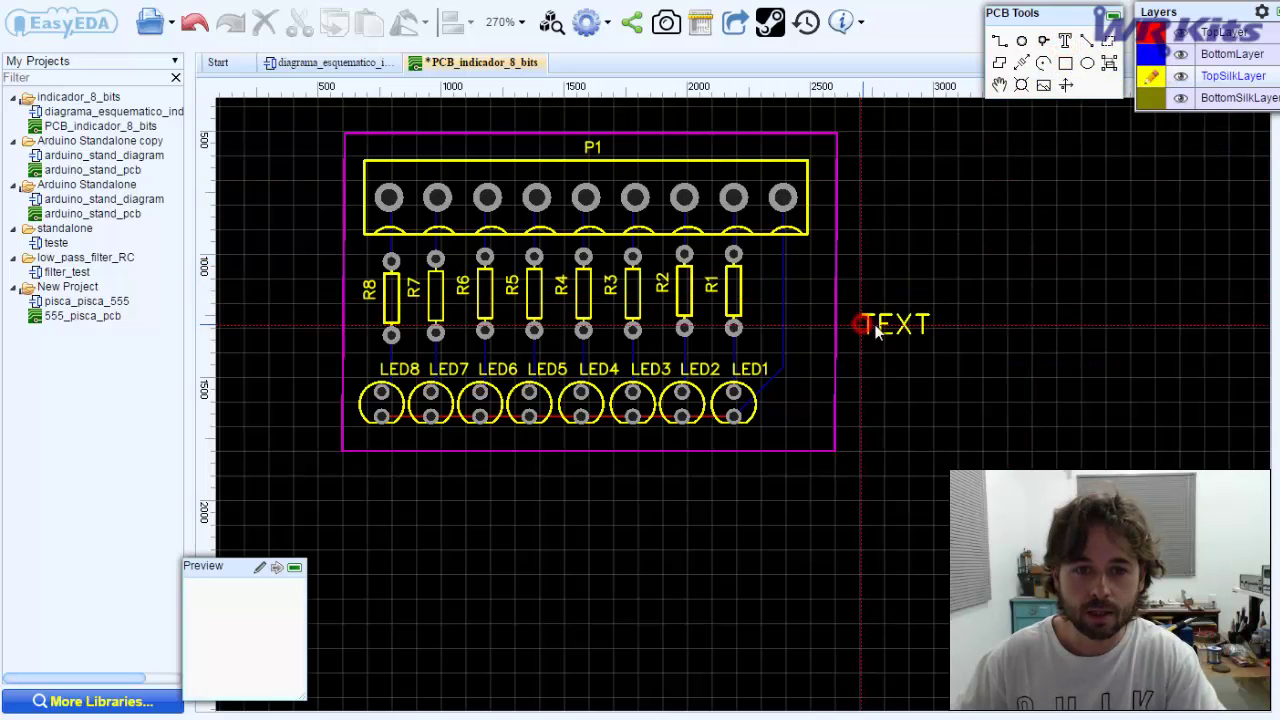
key("Escape")
double_click(880, 325)
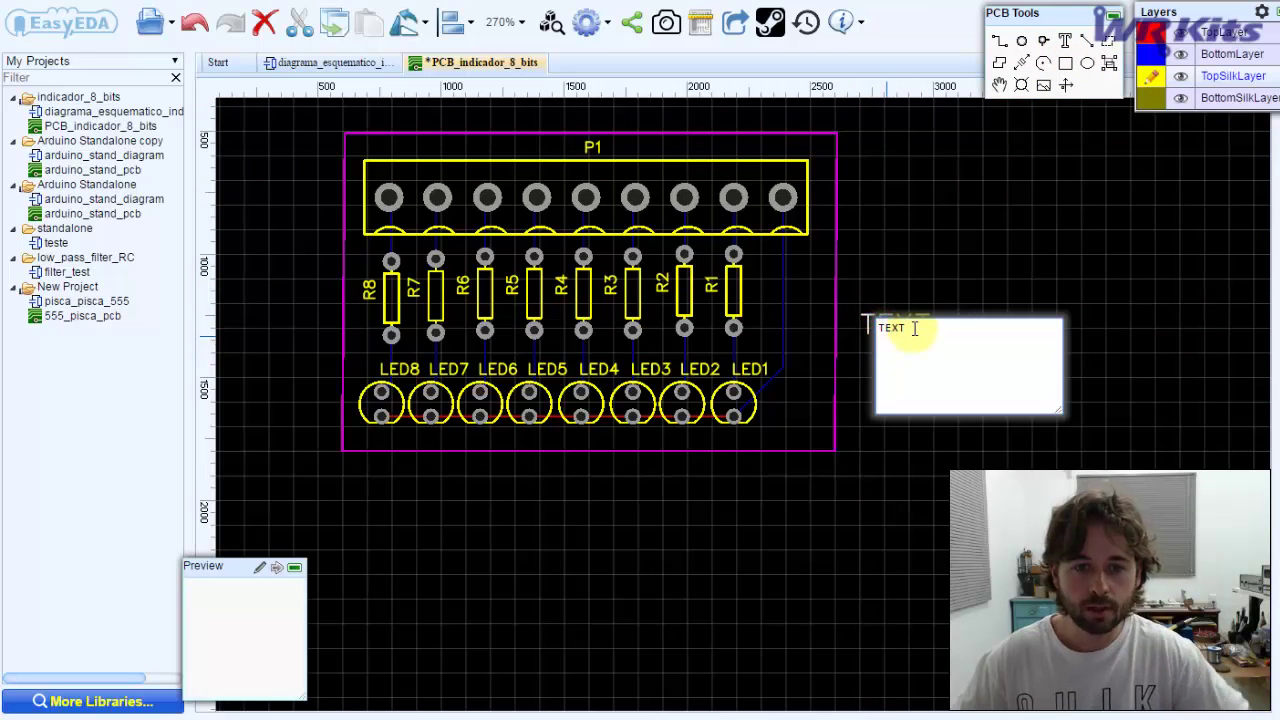
left_click_drag(914, 328, 867, 330)
type("WR K")
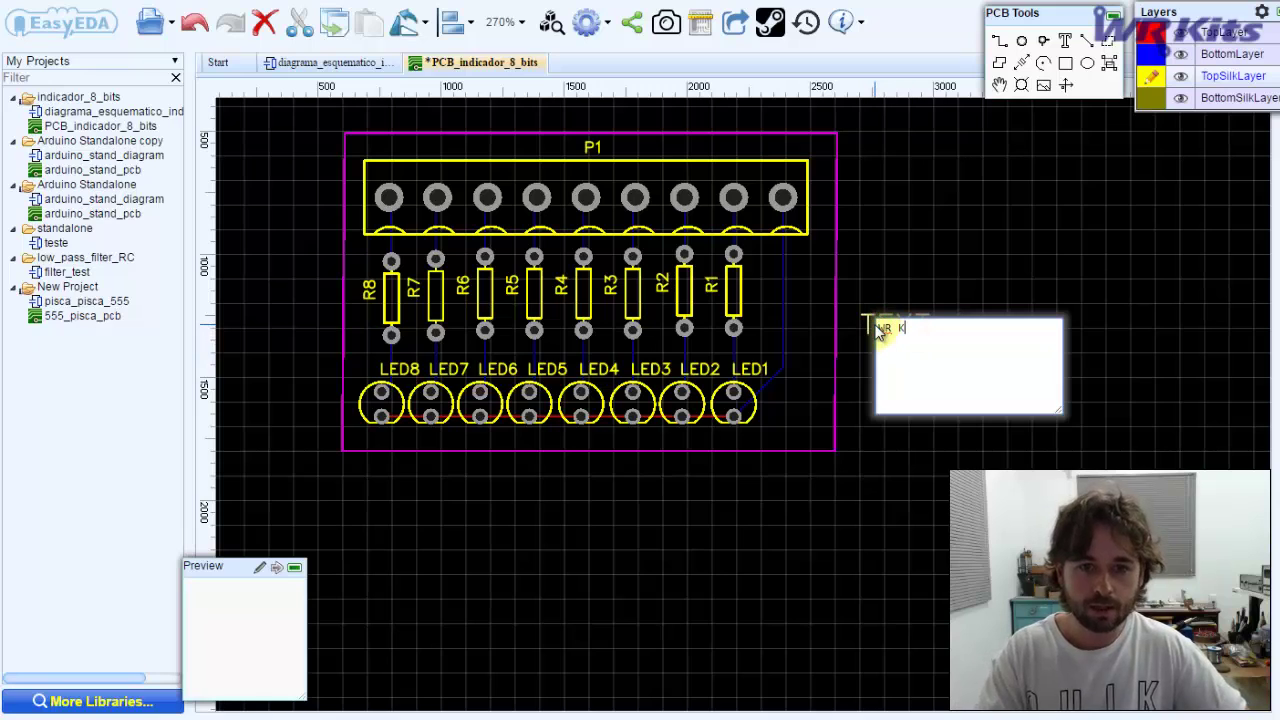
type("its")
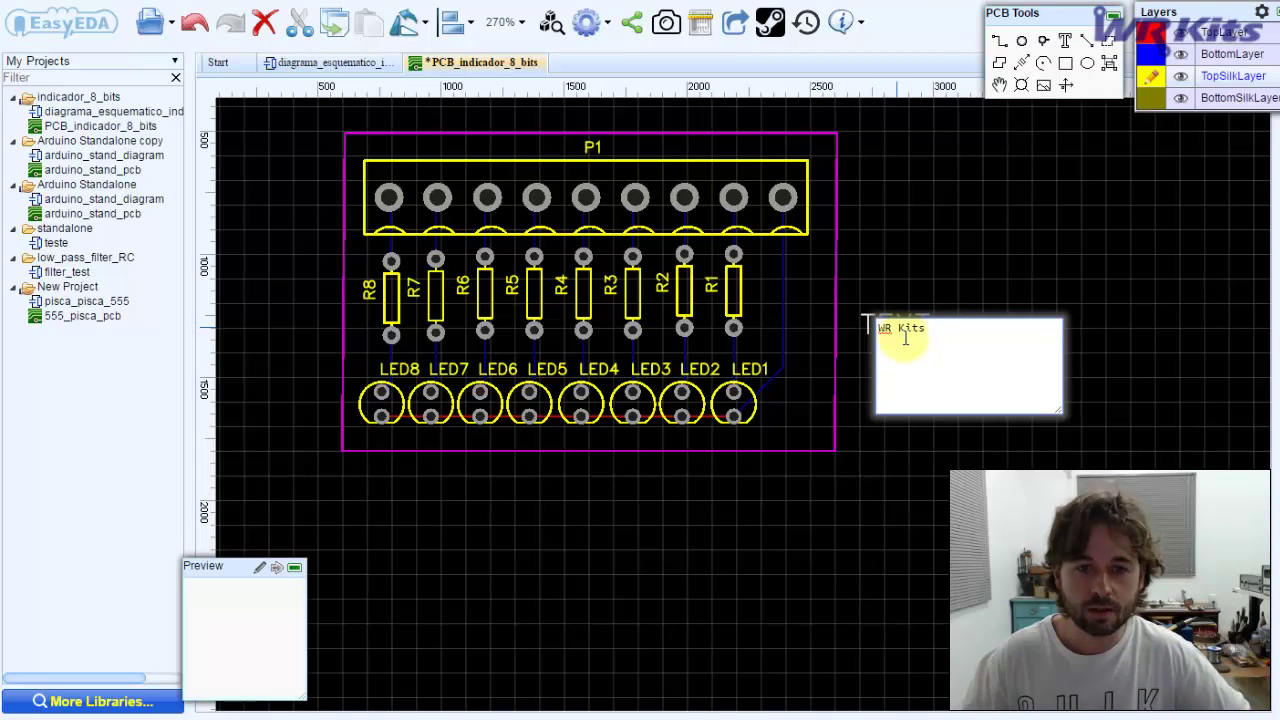
left_click(906, 257)
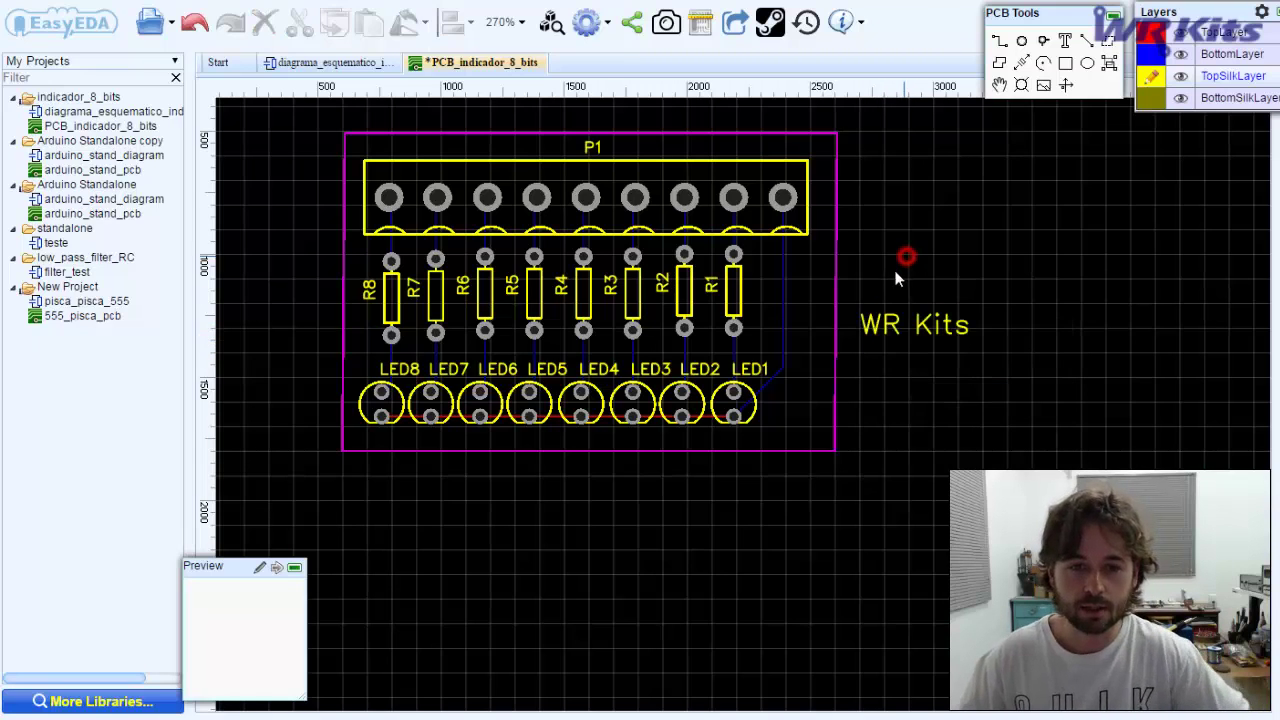
- Rotate the "WR Kits" text to vertical, move it onto the board beside R1, and save the PCB
left_click(887, 322)
key("space")
left_click_drag(863, 288, 787, 321)
left_click(800, 400)
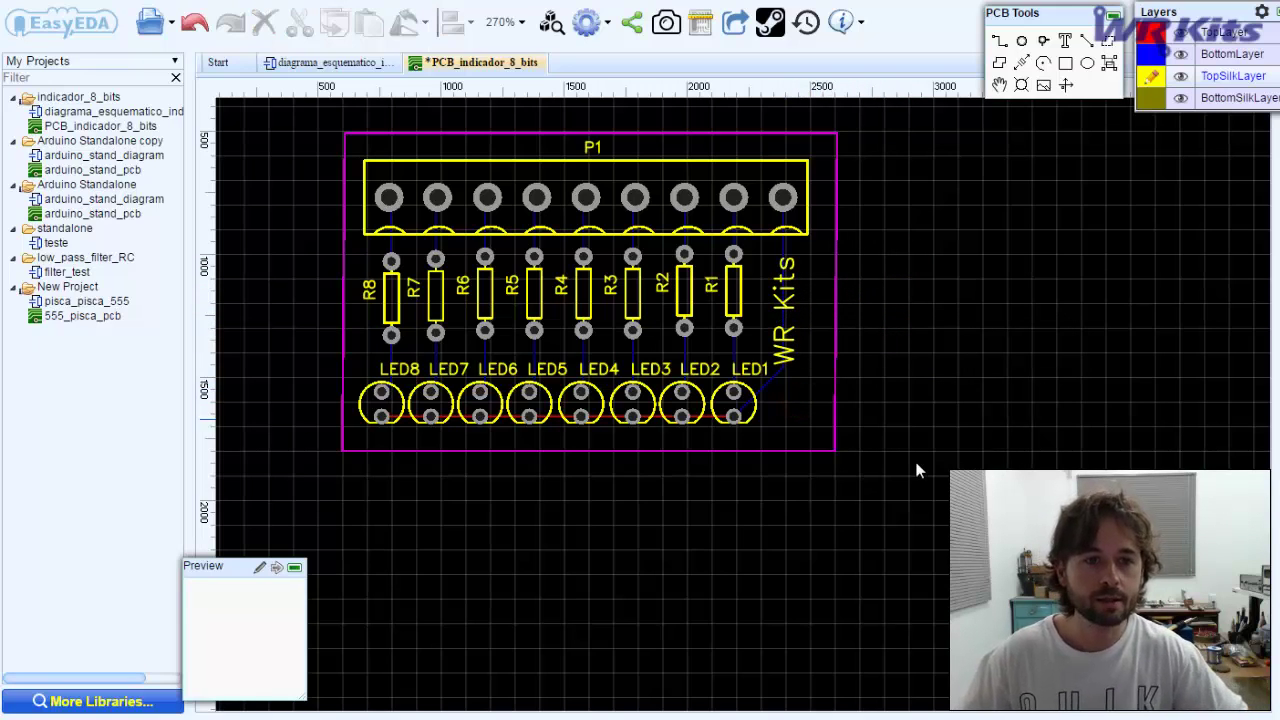
key("ctrl+s")
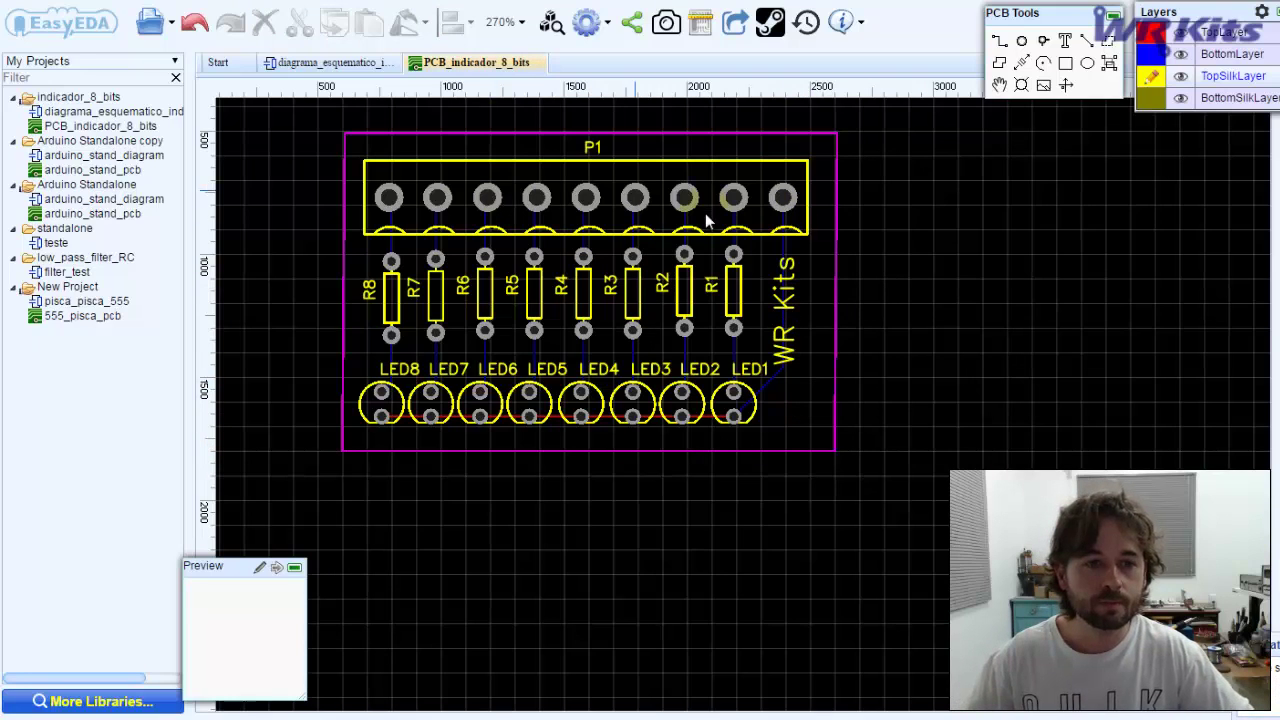
- Generate the fabrication output to open the board's Gerber order page and set the PCB quantity to 10
left_click(703, 32)
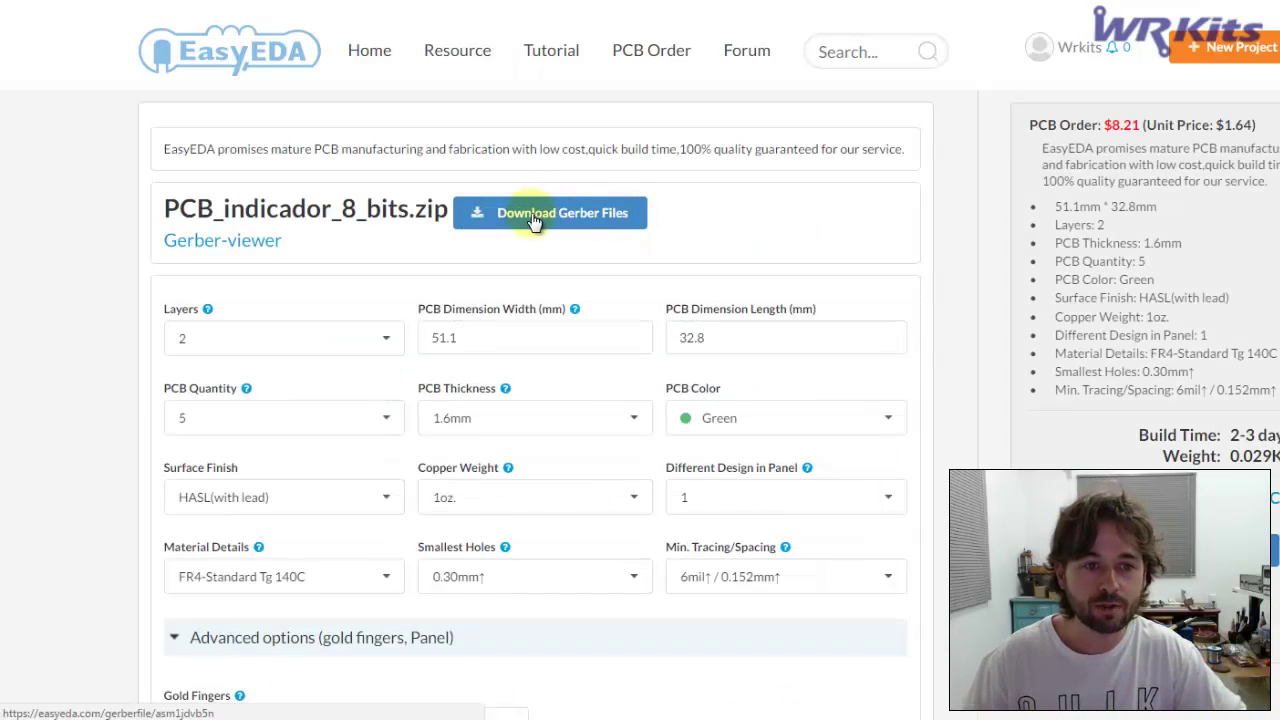
scroll(666, 266, "down", 2)
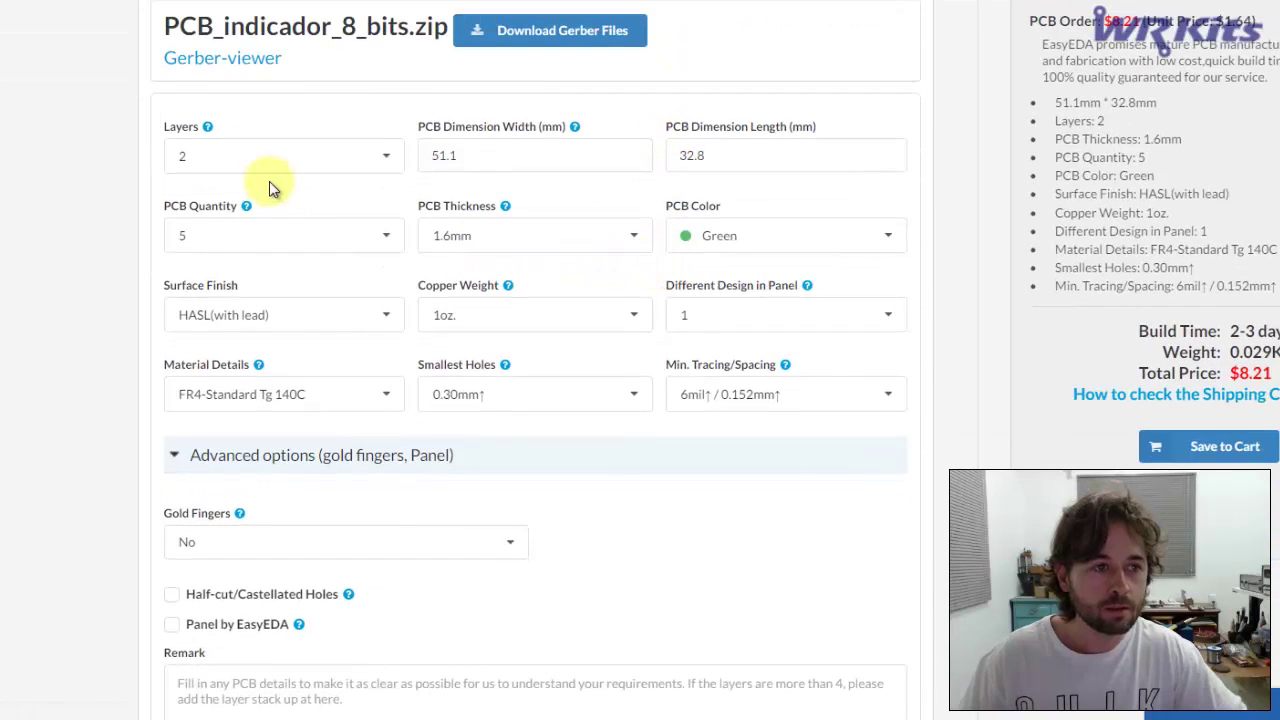
left_click(380, 164)
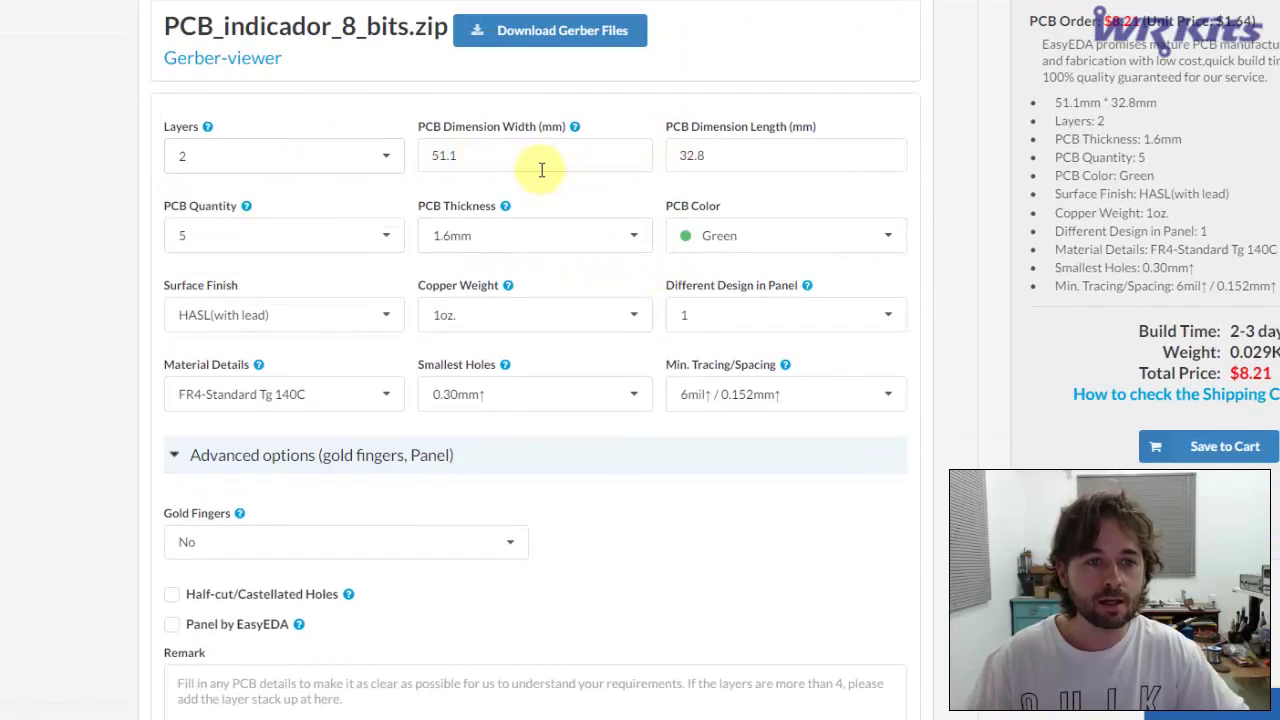
left_click(380, 237)
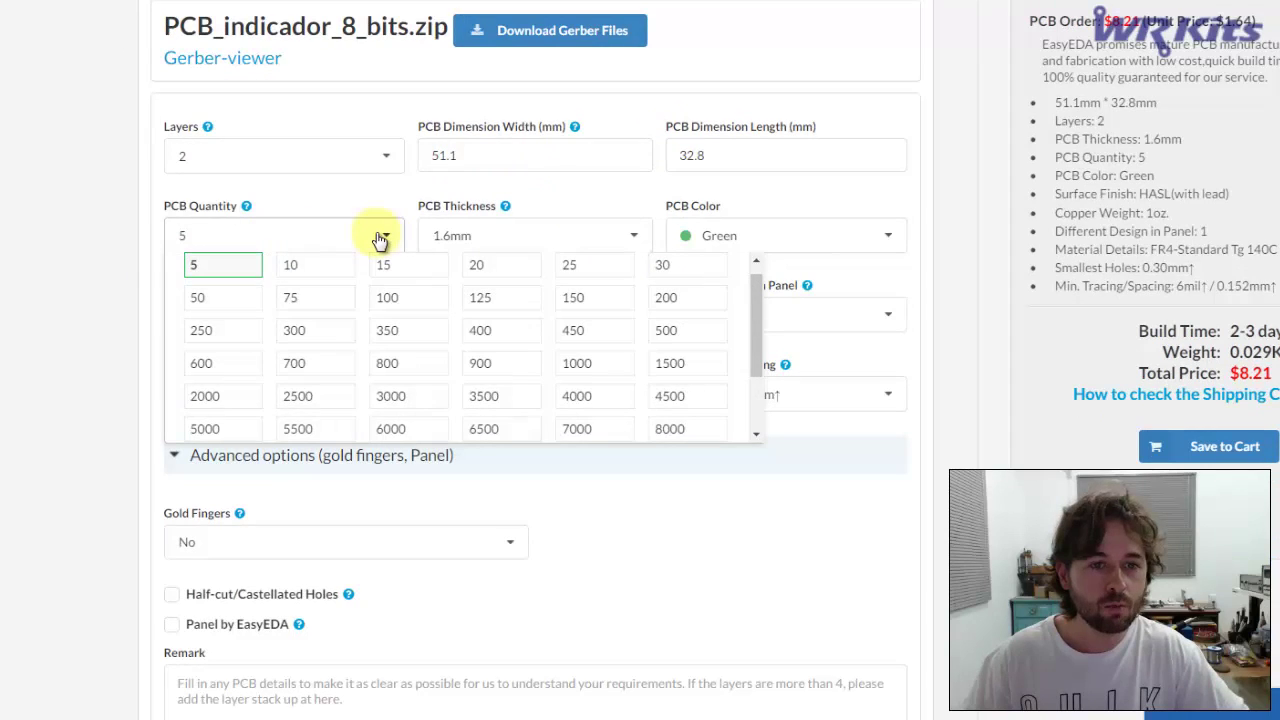
left_click(305, 266)
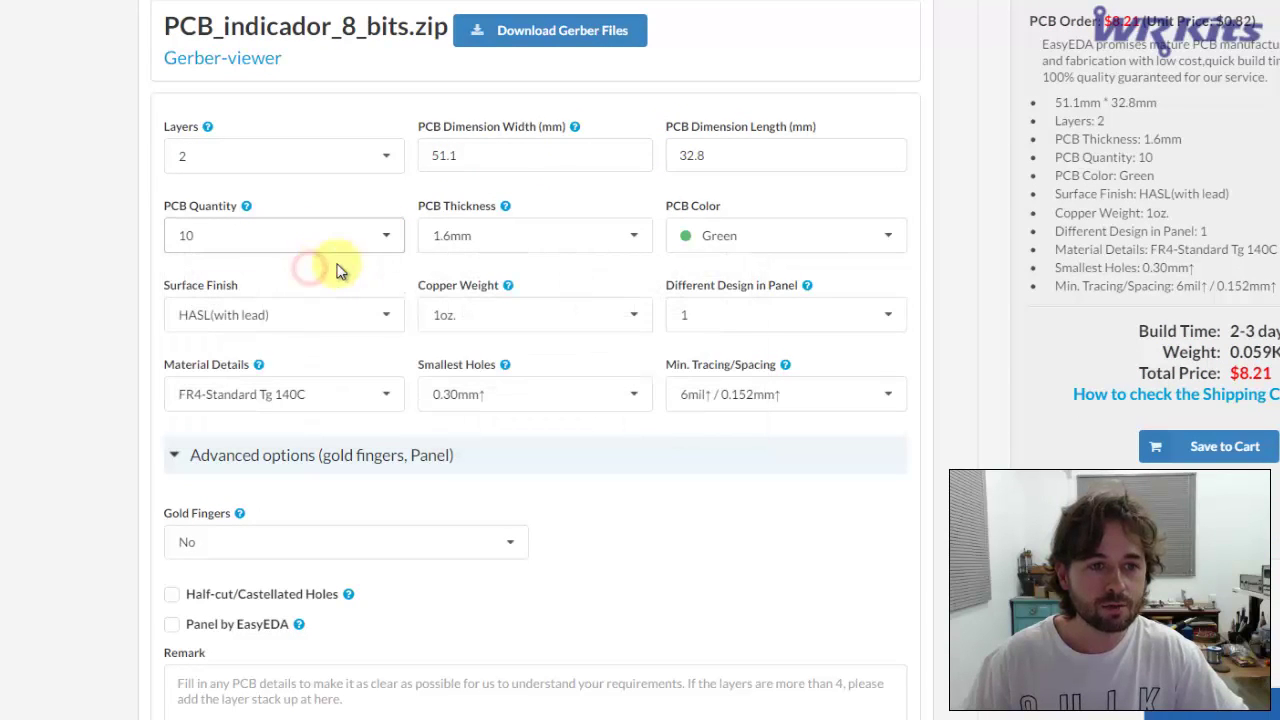
left_click(763, 240)
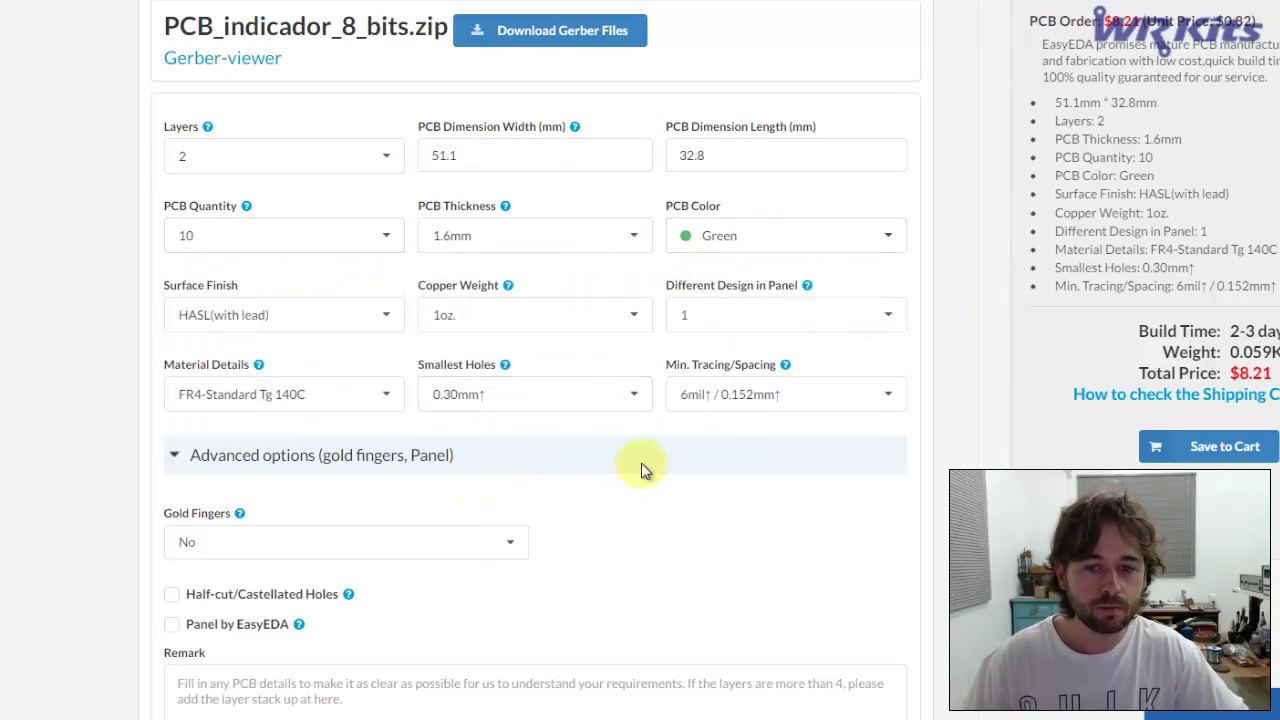
- Review the order's hole size, gold finger and panel options, the price summary and the cart option
scroll(571, 531, "up", 1)
left_click(543, 489)
scroll(600, 450, "up", 1)
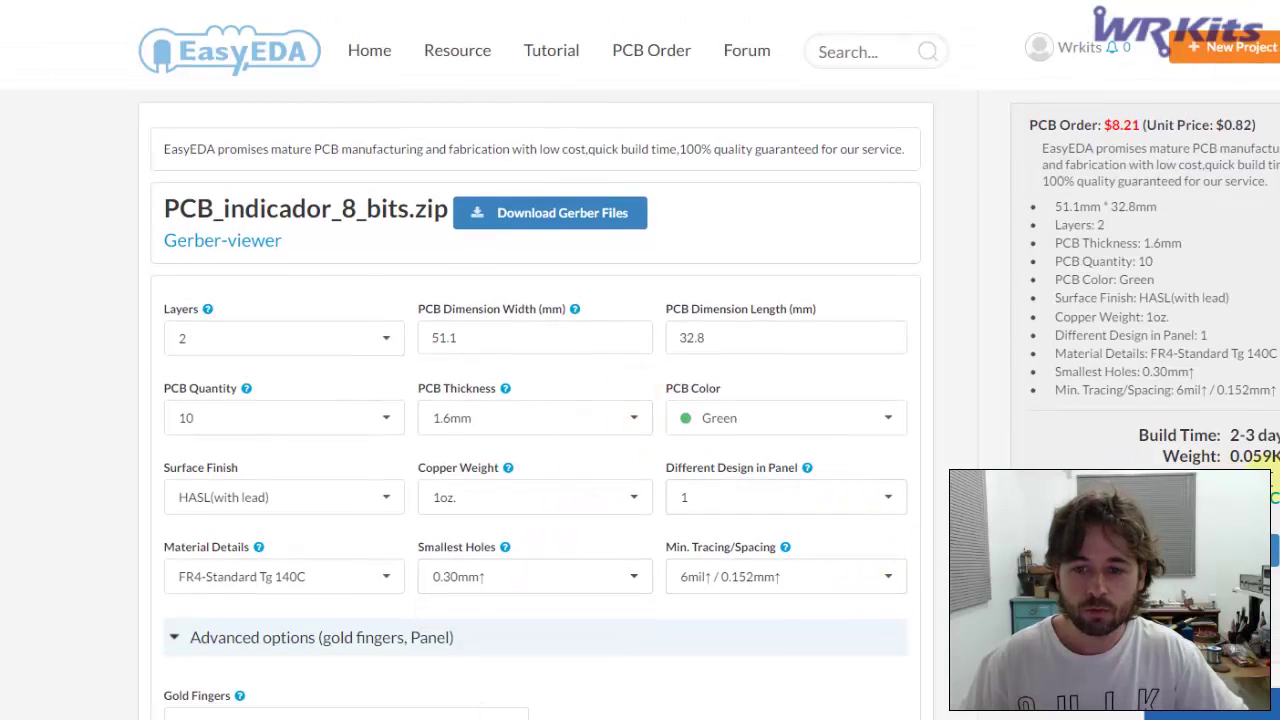
scroll(634, 423, "down", 3)
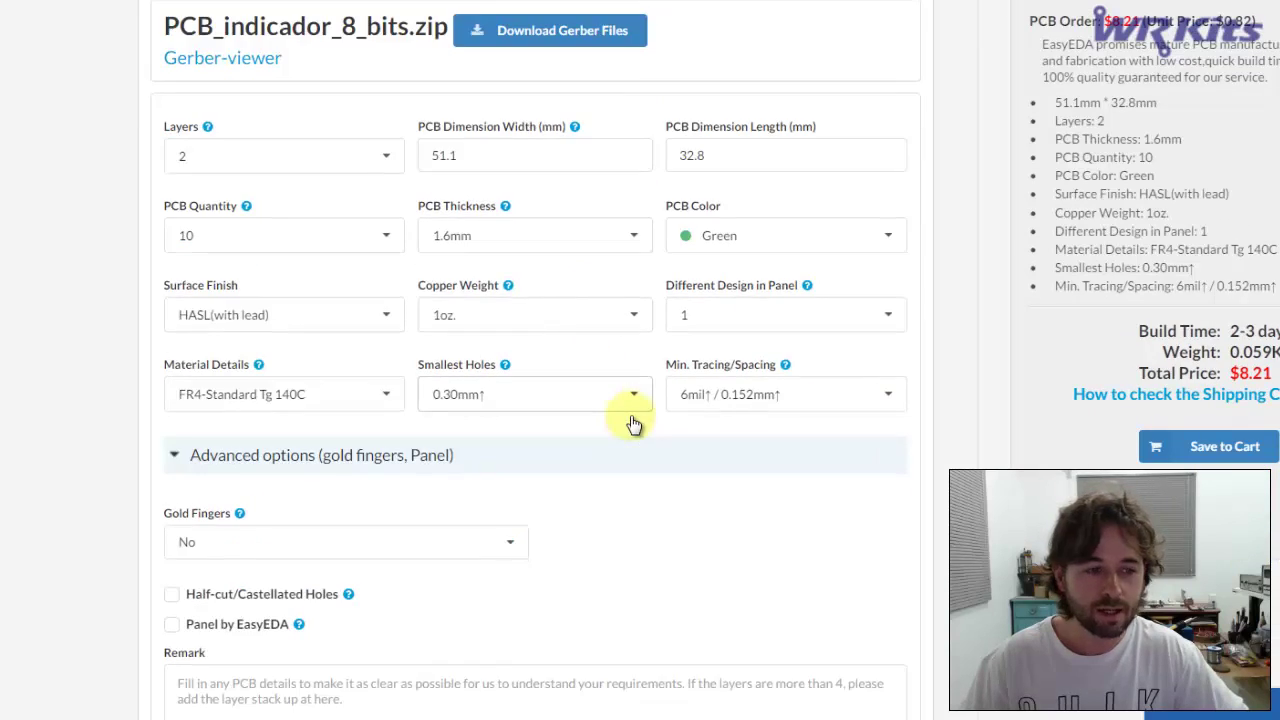
left_click(630, 420)
left_click(566, 442)
scroll(420, 436, "down", 1)
left_click(310, 440)
left_click(862, 502)
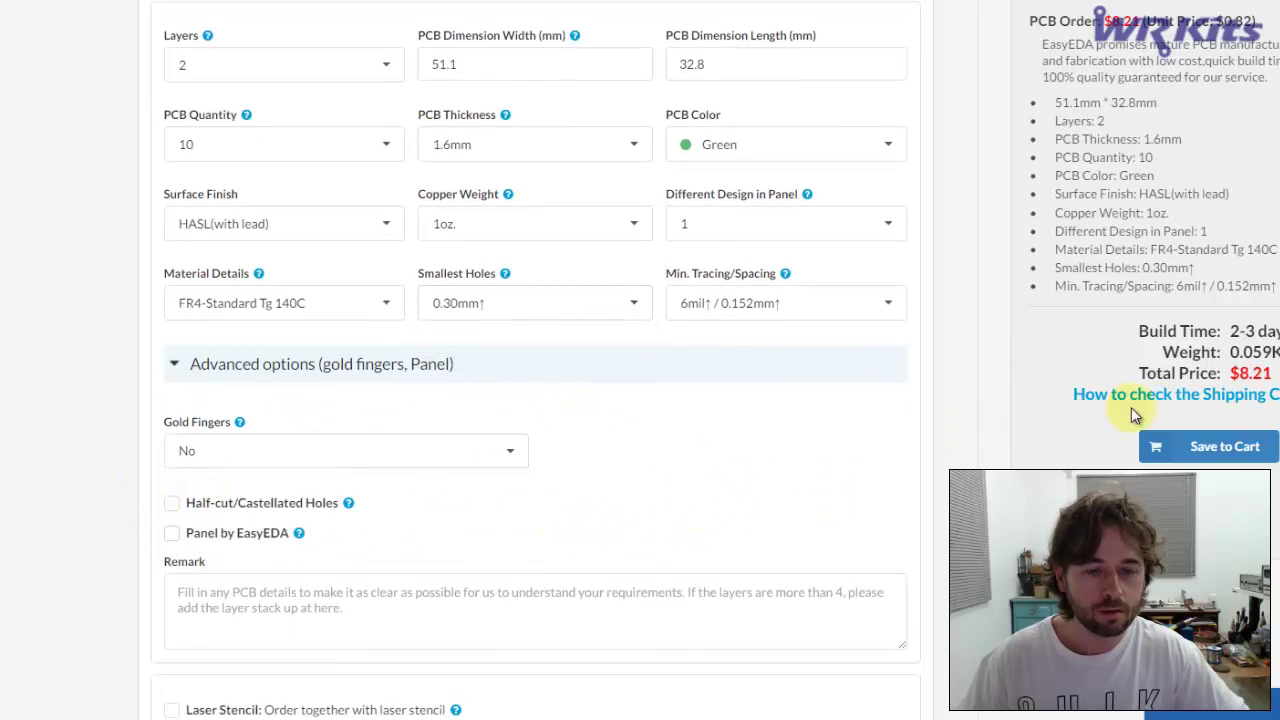
left_click(1205, 448)
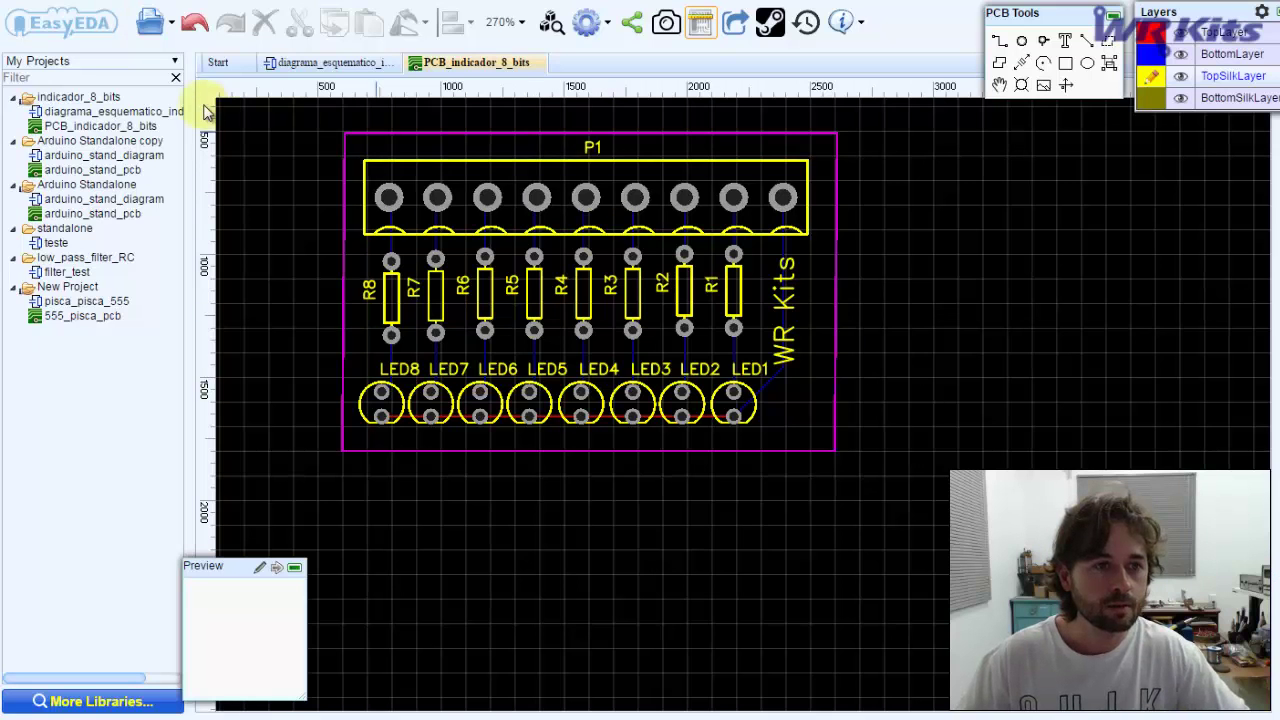
- Create a public project titled amplifier_741 with a description beginning "Circuito amplificador inversor com"
left_click(155, 22)
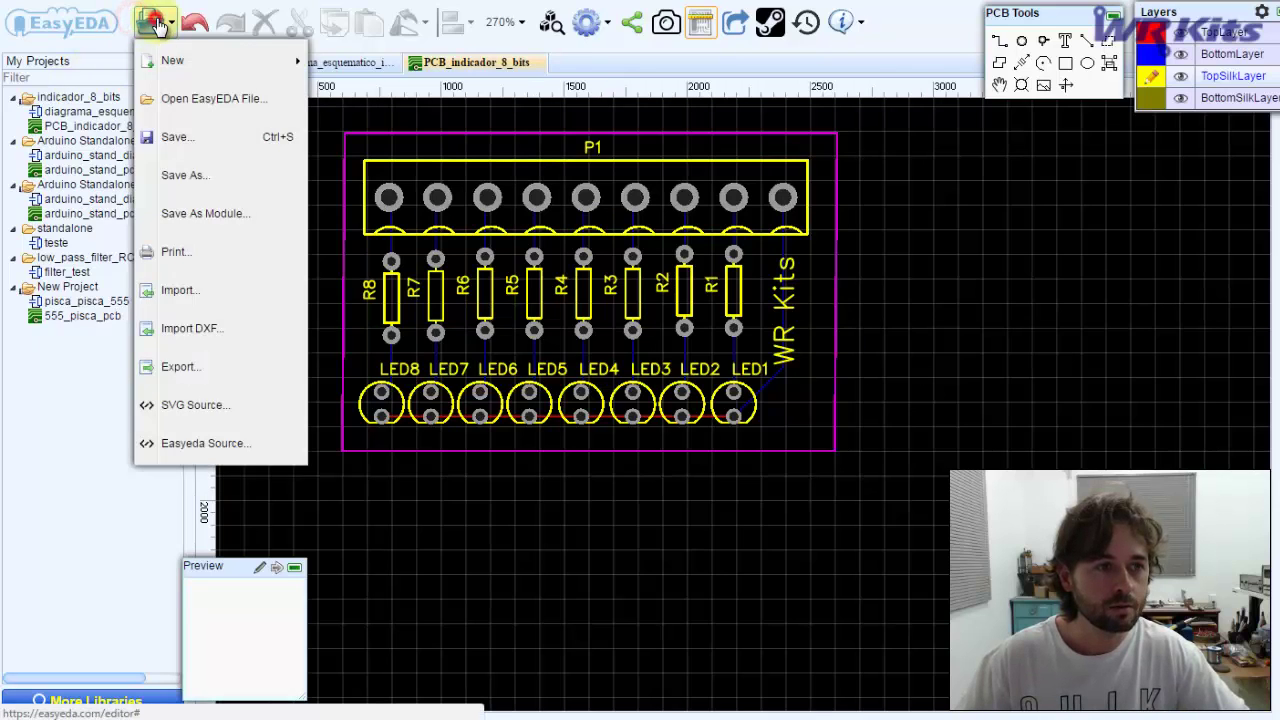
mouse_move(170, 60)
left_click(352, 58)
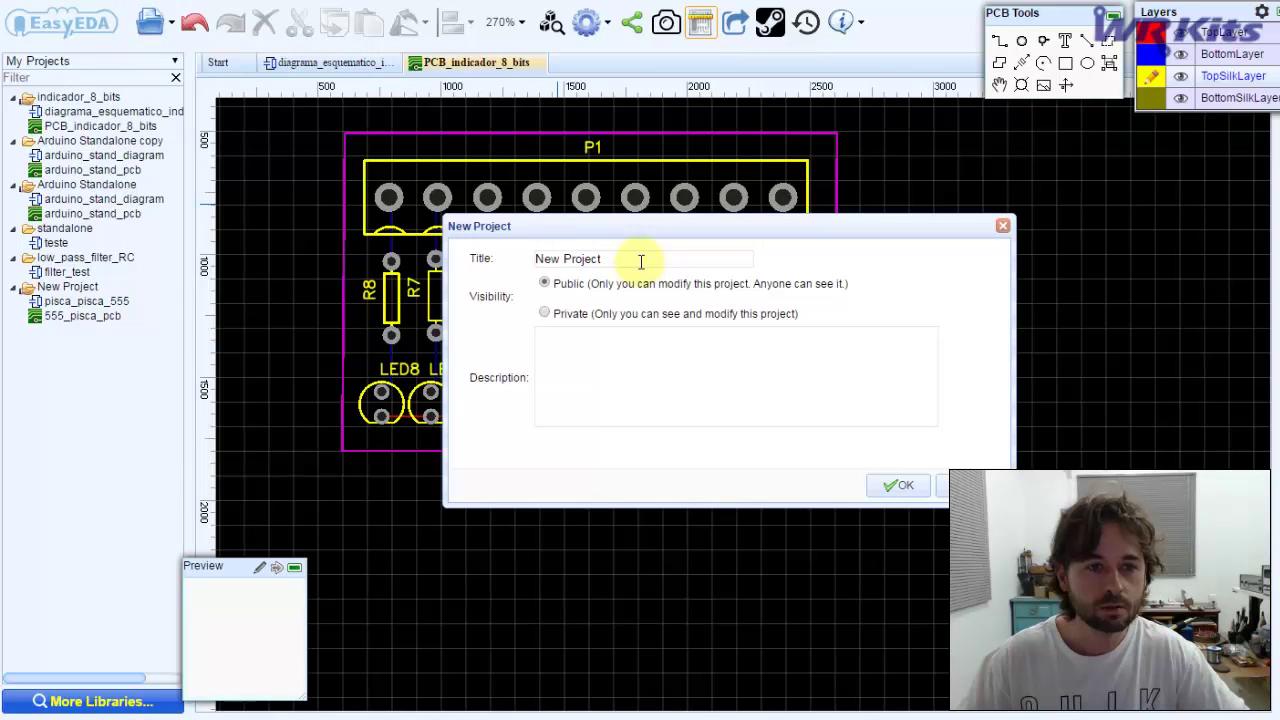
triple_click(641, 259)
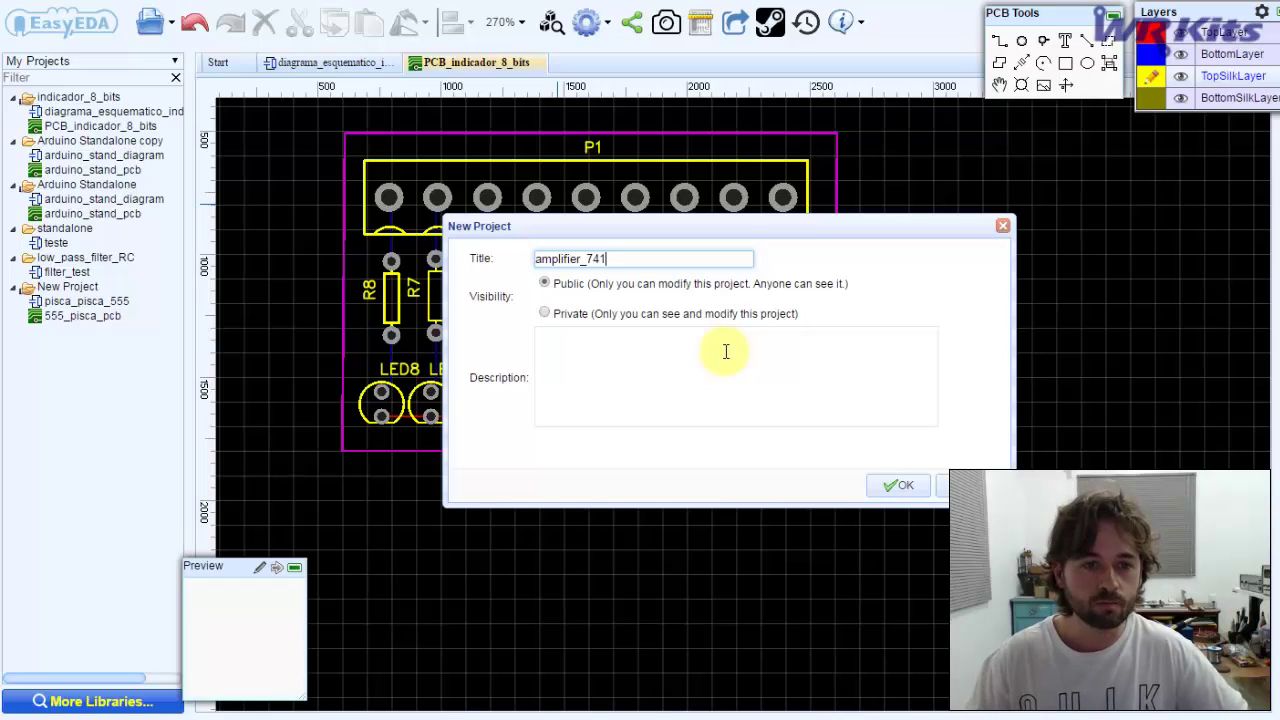
left_click(688, 367)
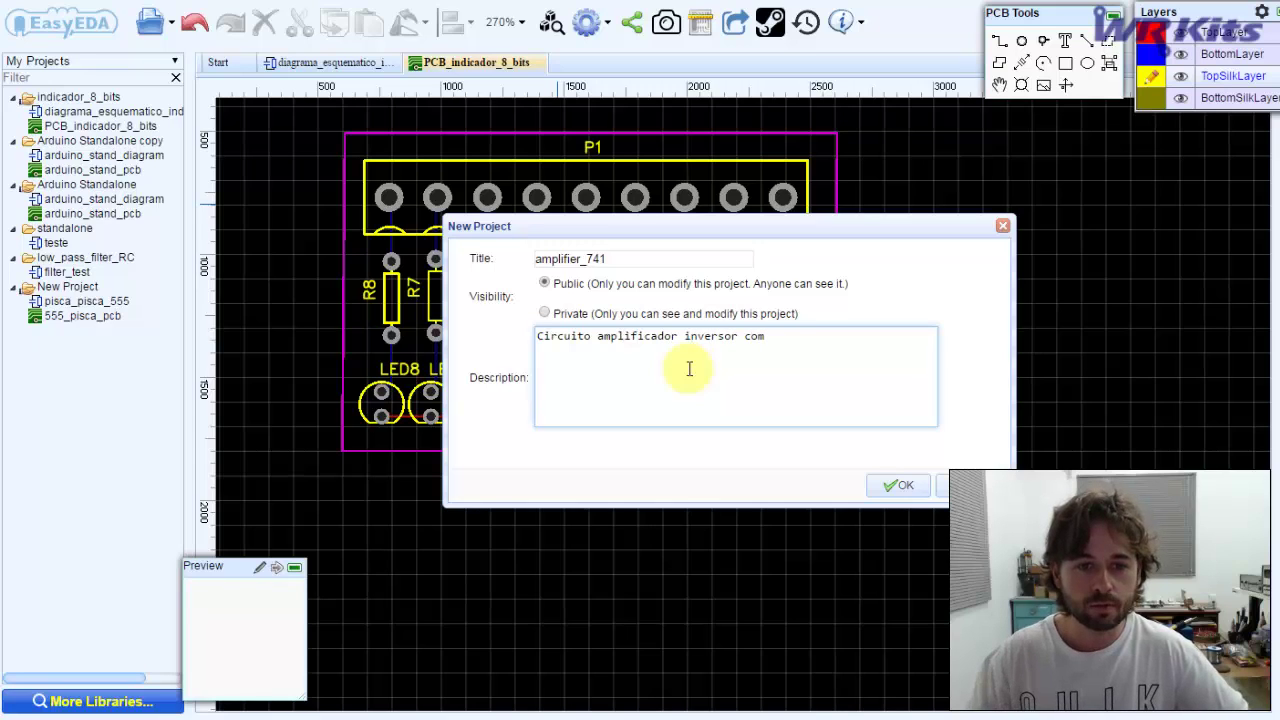
left_click(893, 485)
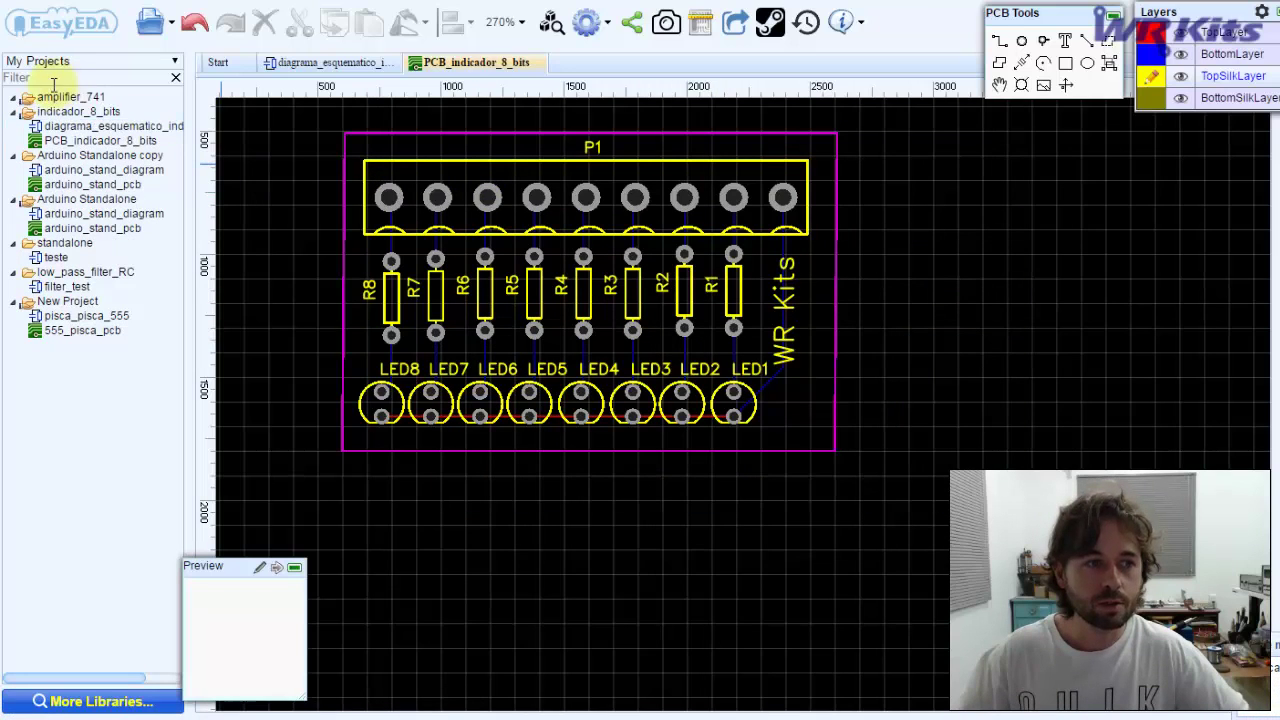
- Create a new schematic for the amplifier_741 project and close the two open indicador_8_bits documents
left_click(52, 98)
left_click(150, 22)
mouse_move(205, 60)
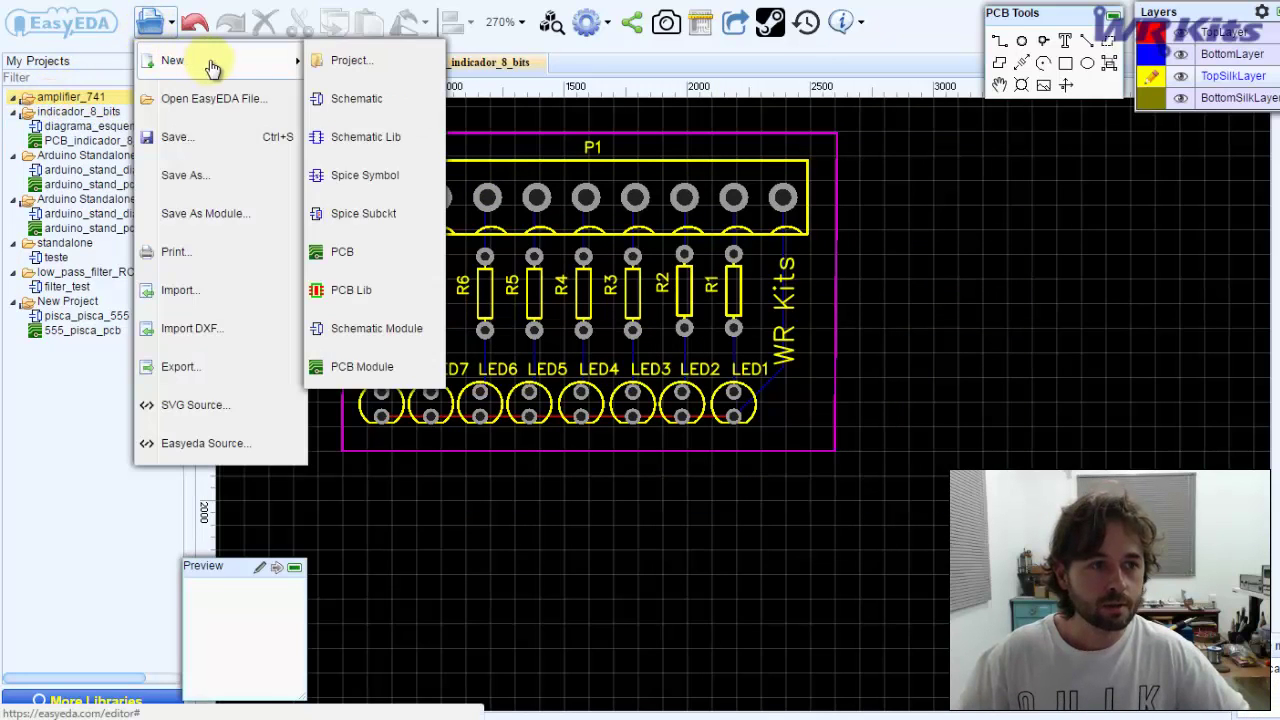
left_click(355, 98)
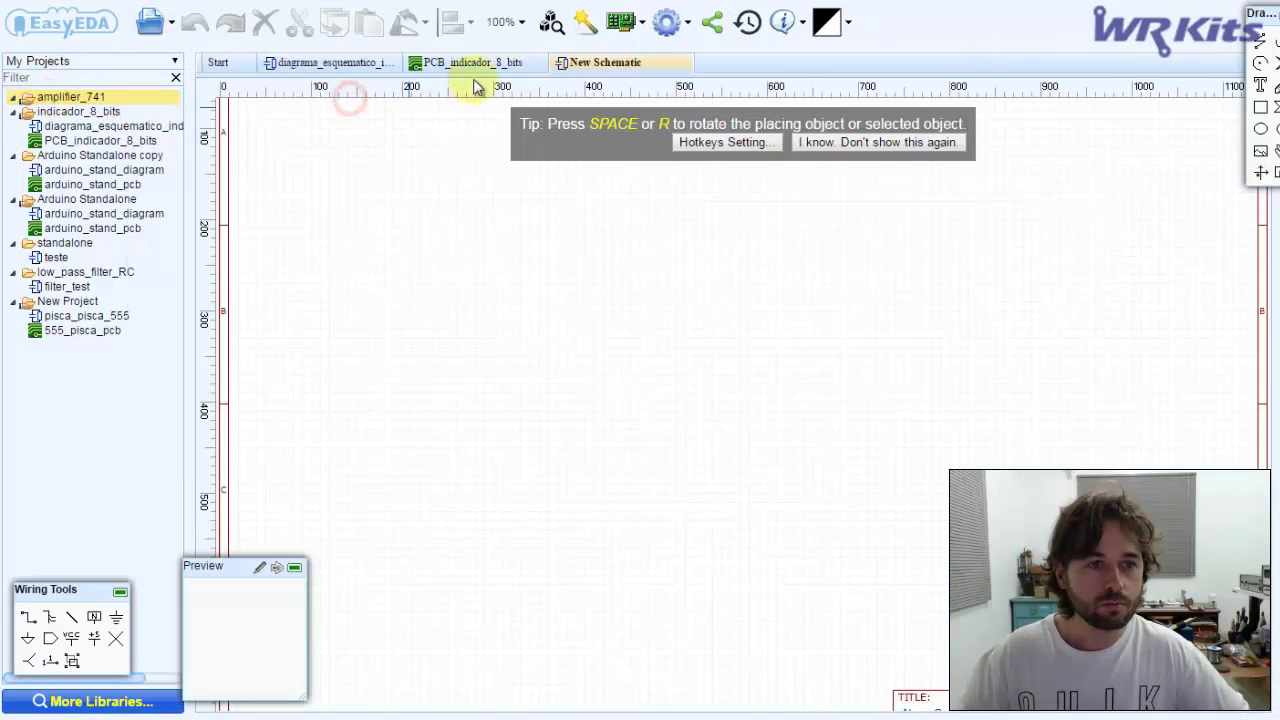
left_click(389, 65)
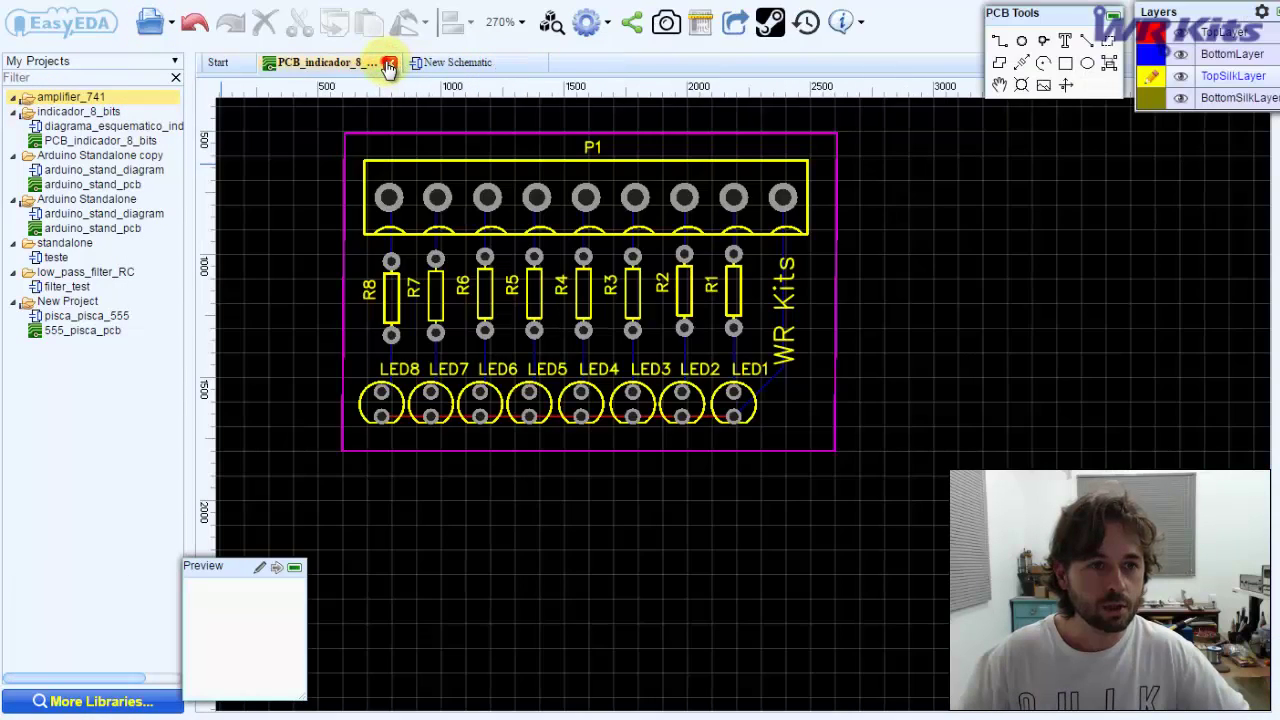
left_click(389, 65)
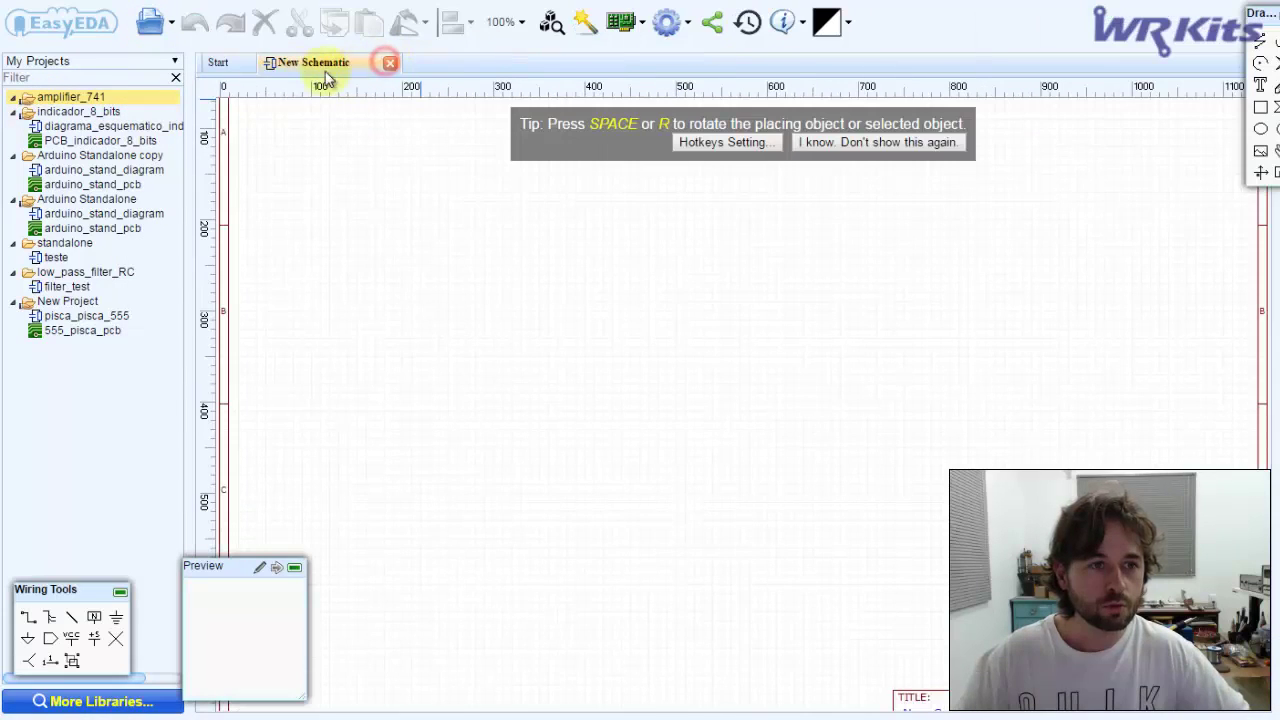
- Edit the title in the new schematic sheet's title block to suit the 741 amplifier project
left_click(69, 101)
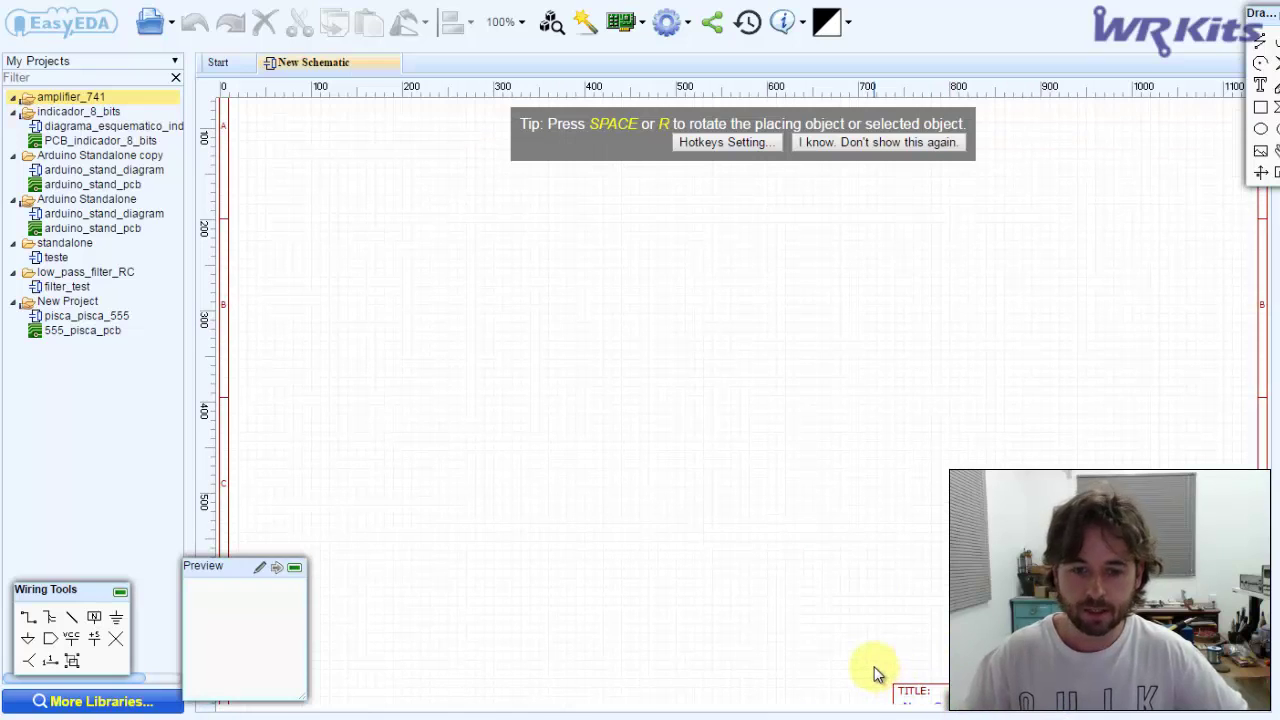
left_click_drag(686, 490, 686, 497)
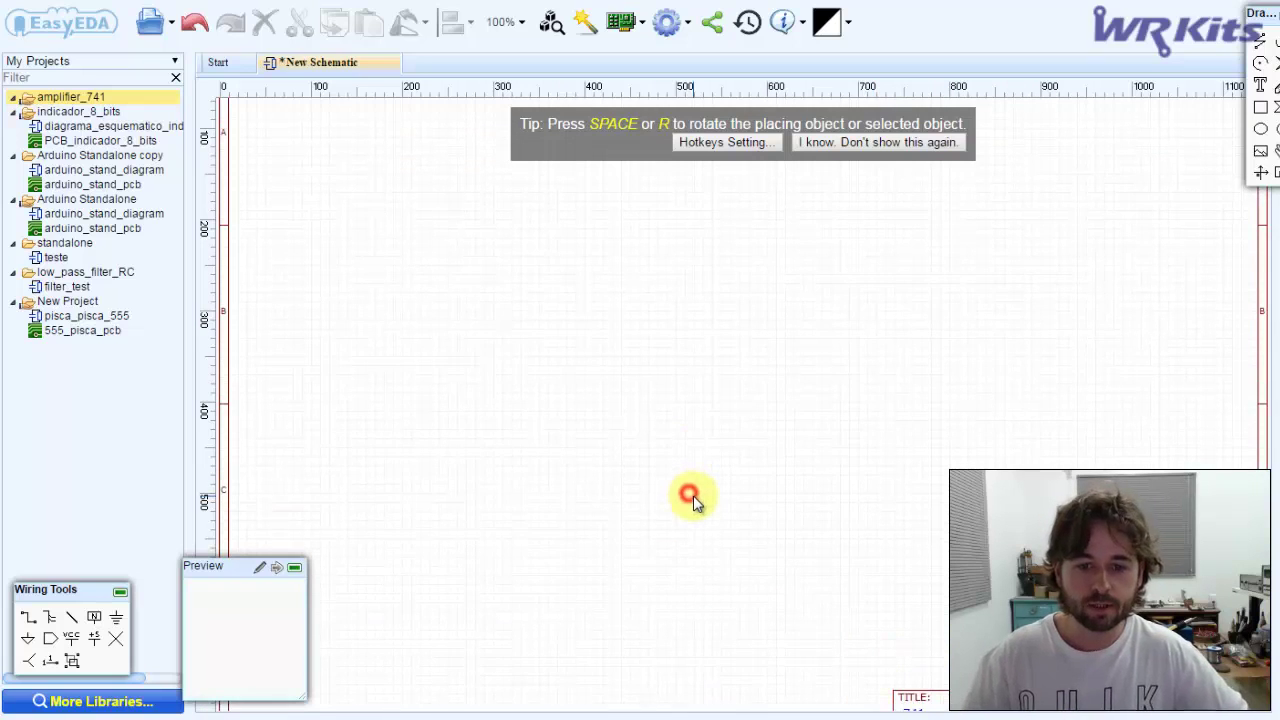
- Save the schematic as 741_amplificador in the amplifier_741 project with the description "amplificador inversor 741"
left_click(70, 97)
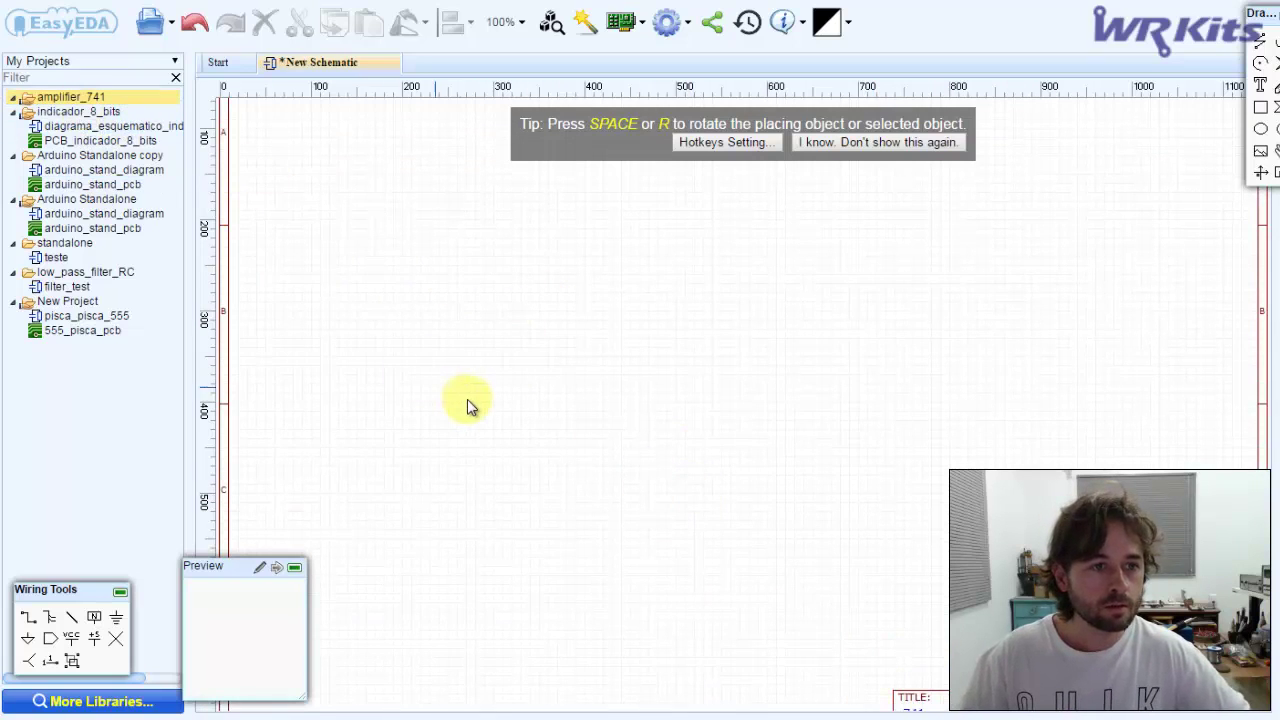
key("ctrl+s")
left_click_drag(708, 256, 586, 265)
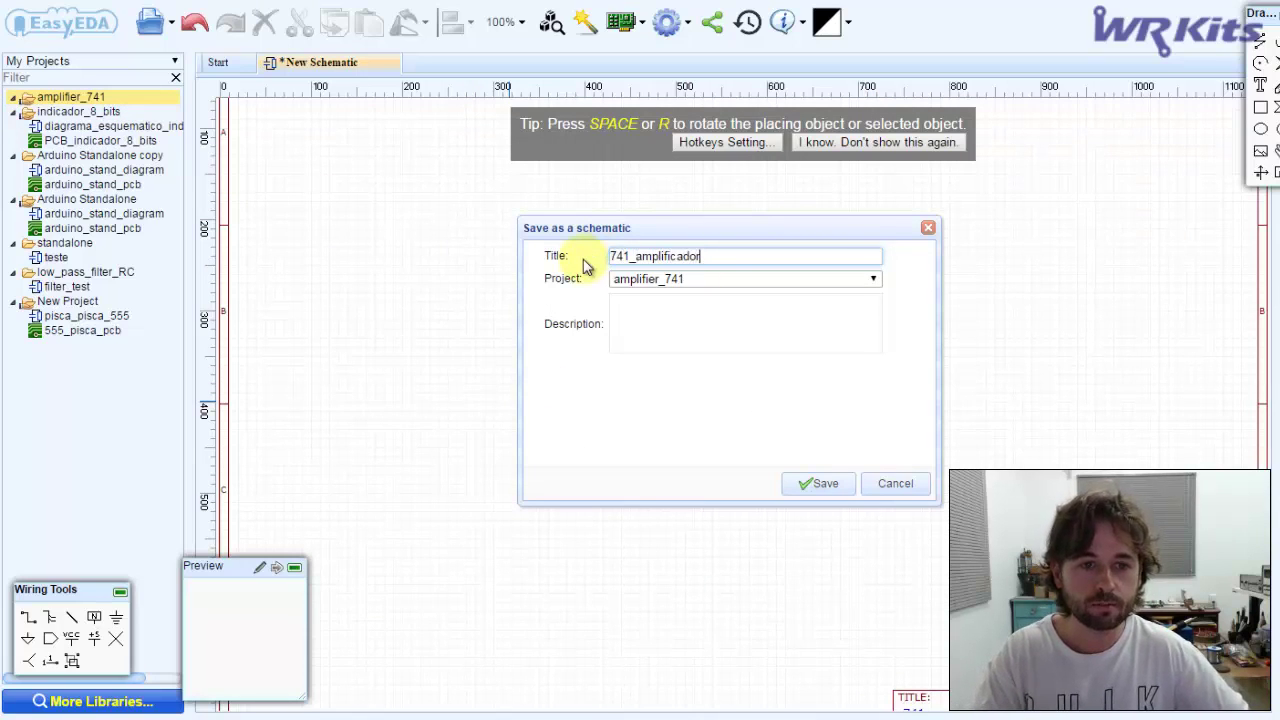
left_click(802, 349)
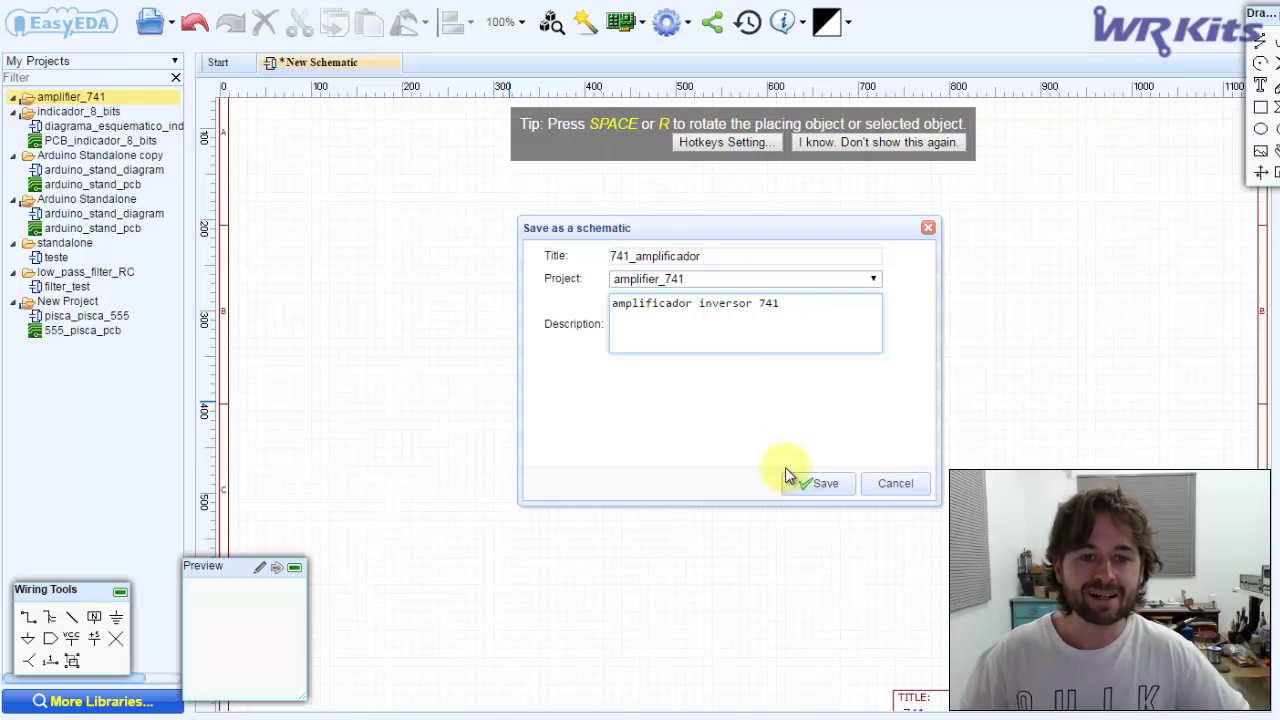
left_click(816, 484)
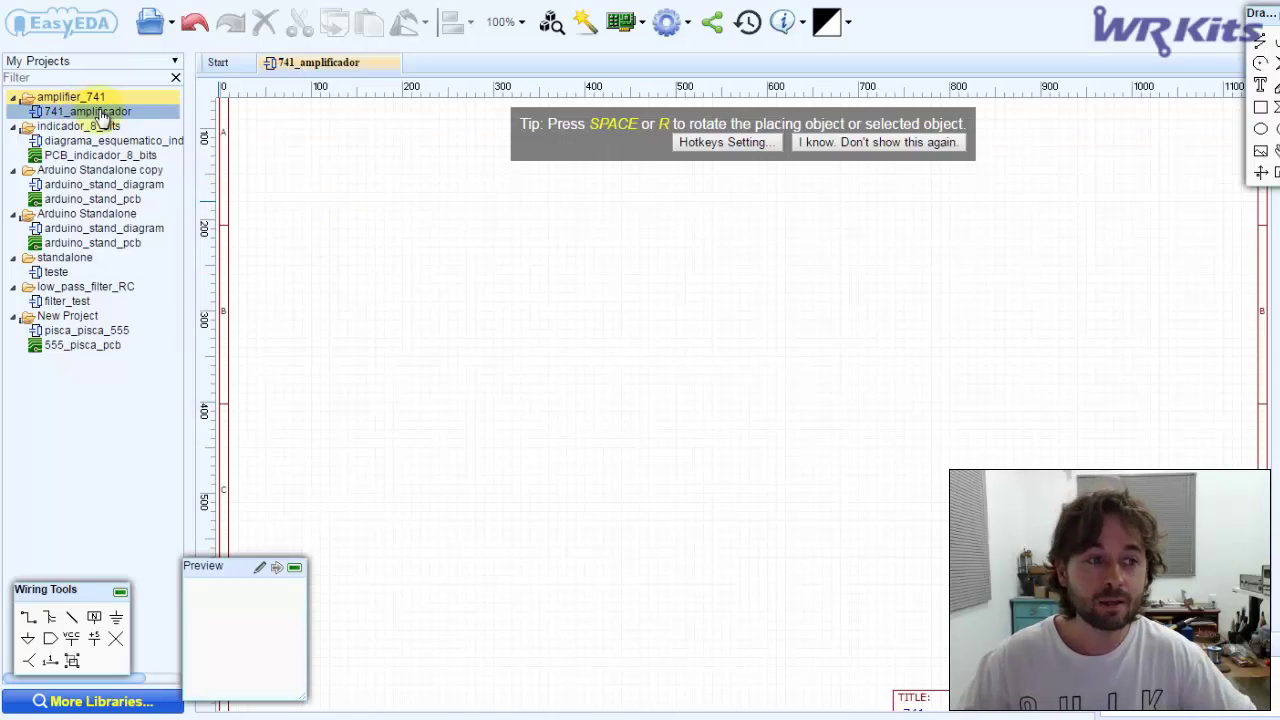
- Find the 741 op-amp in EasyEDA Libs and place one UA741CP in the middle of the schematic sheet
left_click(150, 22)
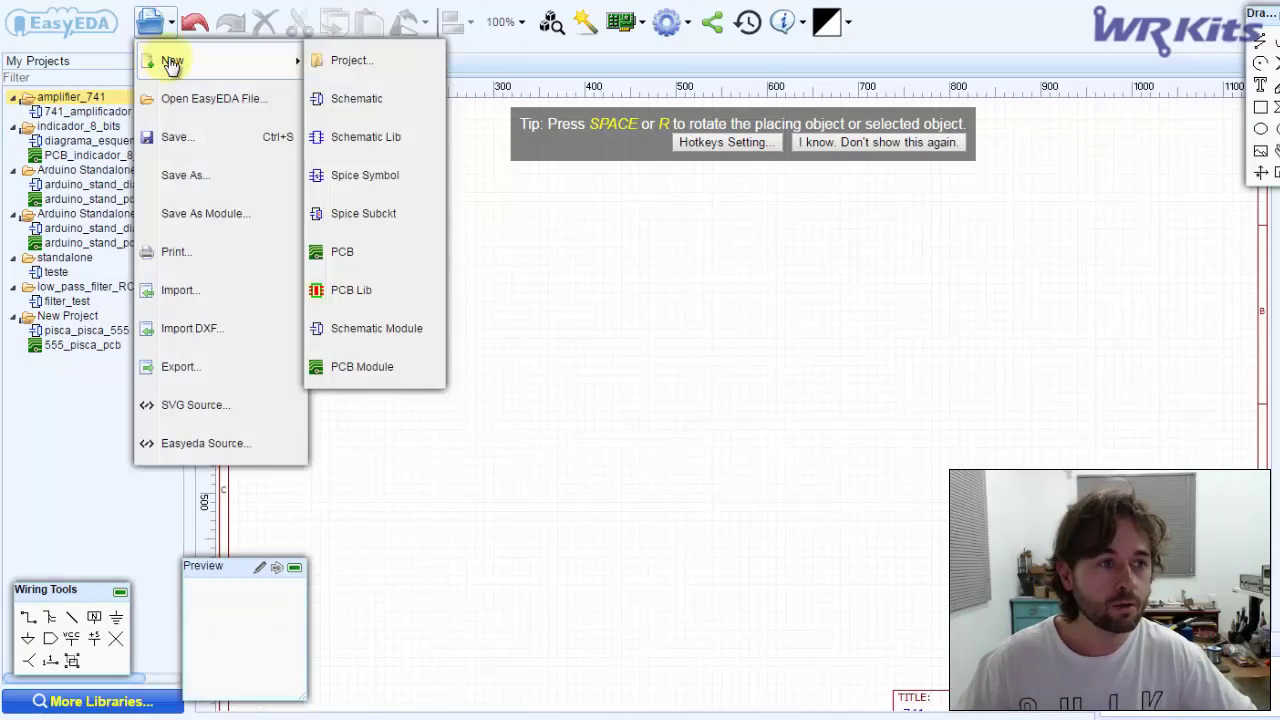
left_click(152, 64)
left_click(172, 62)
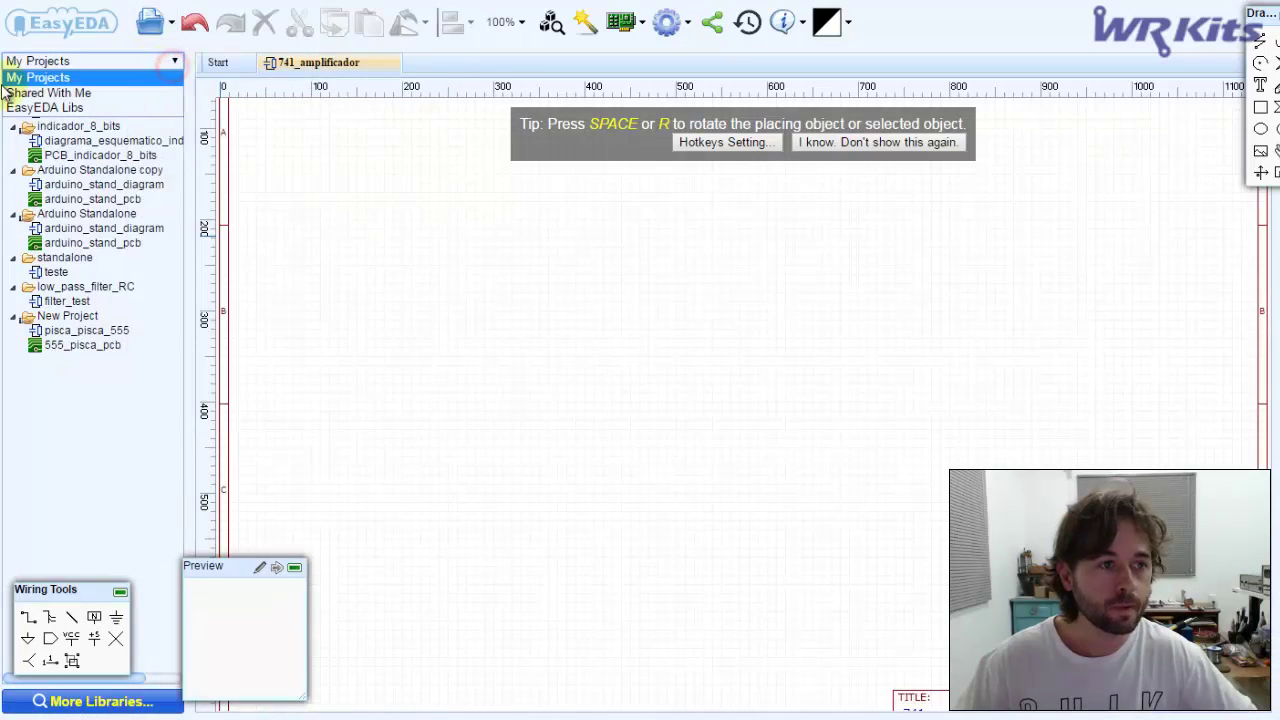
left_click(32, 108)
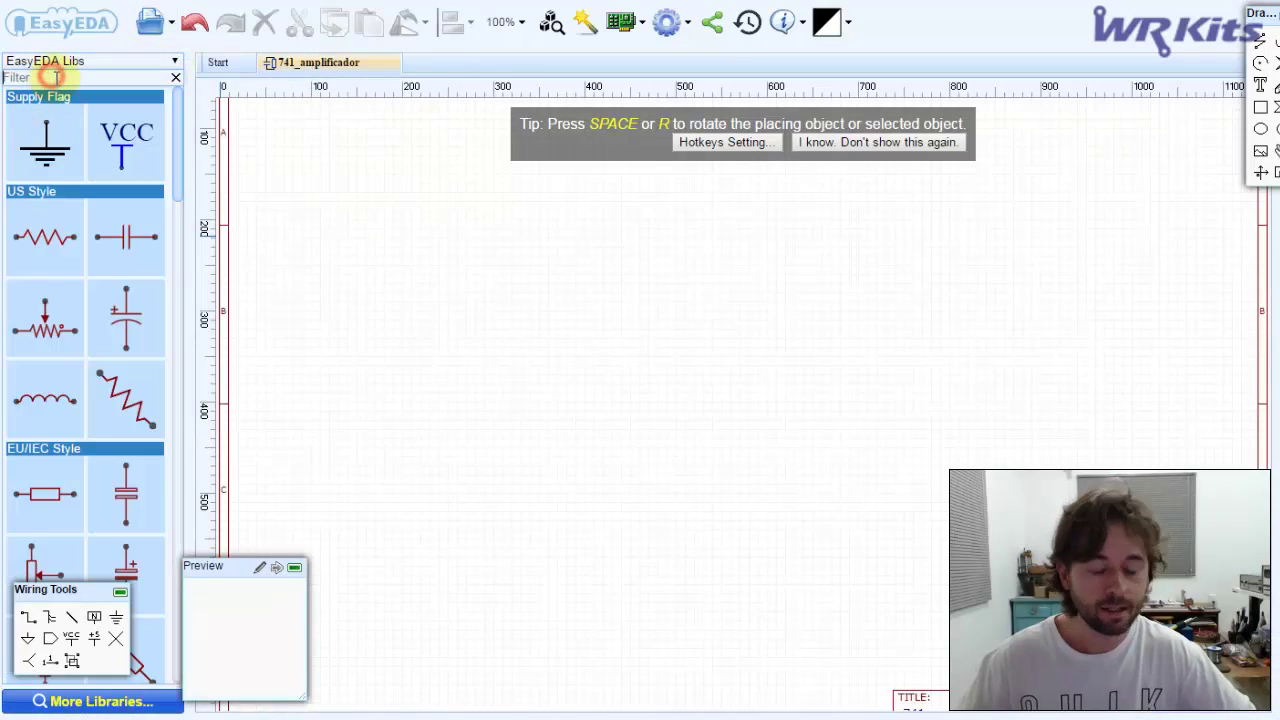
left_click(57, 78)
type("741")
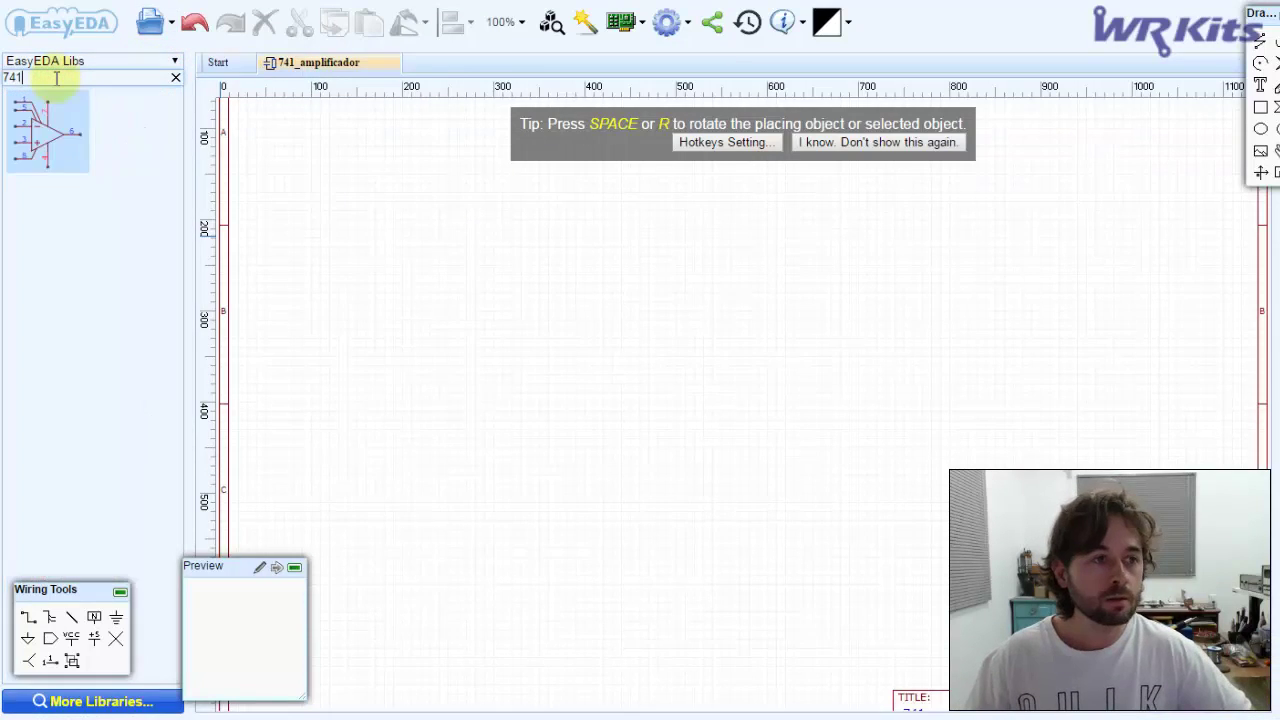
left_click(78, 158)
left_click(780, 354)
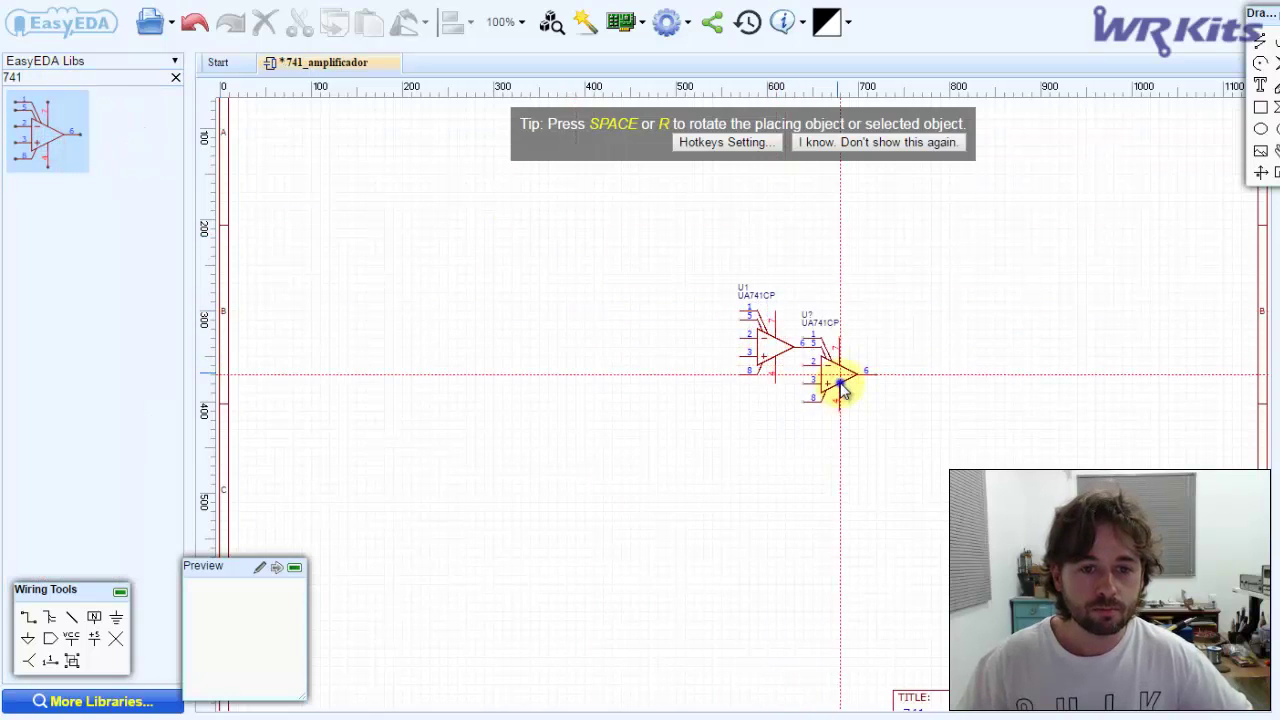
right_click(819, 370)
scroll(819, 370, "up", 2)
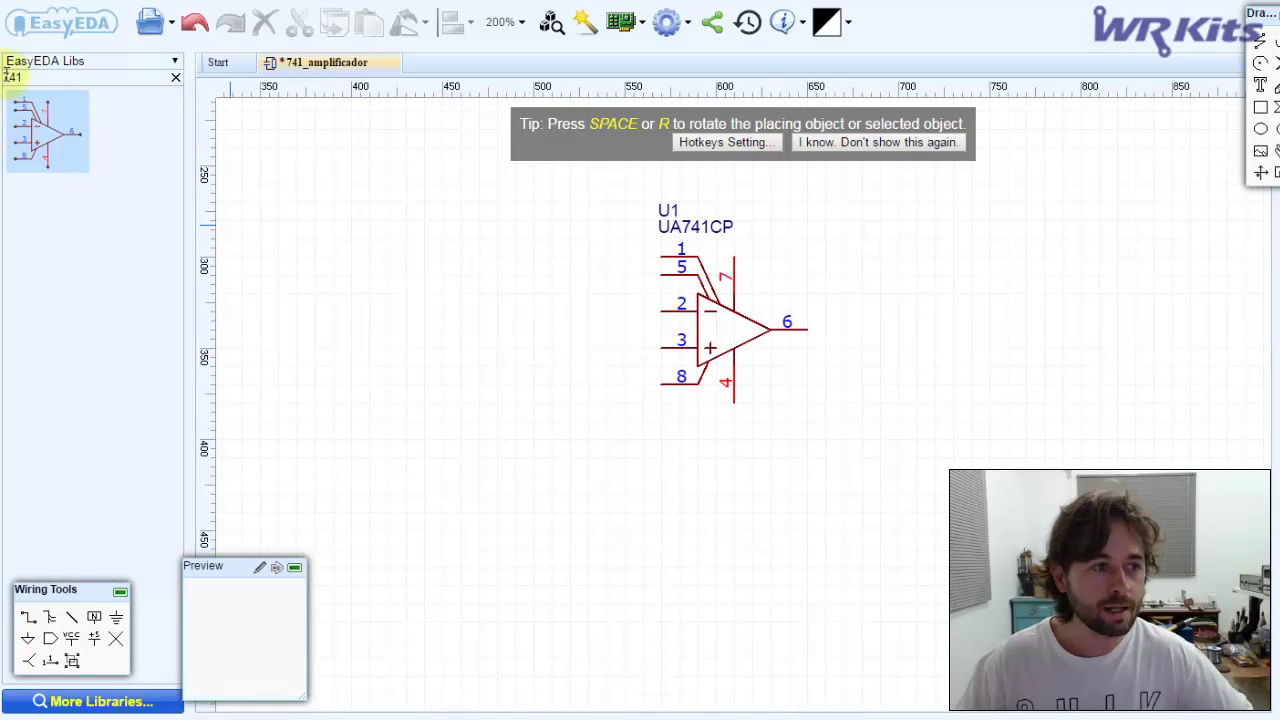
- Place three US-style resistors: one horizontal before the inverting input, one horizontal above the op-amp, and one vertical below pin 3
left_click(176, 78)
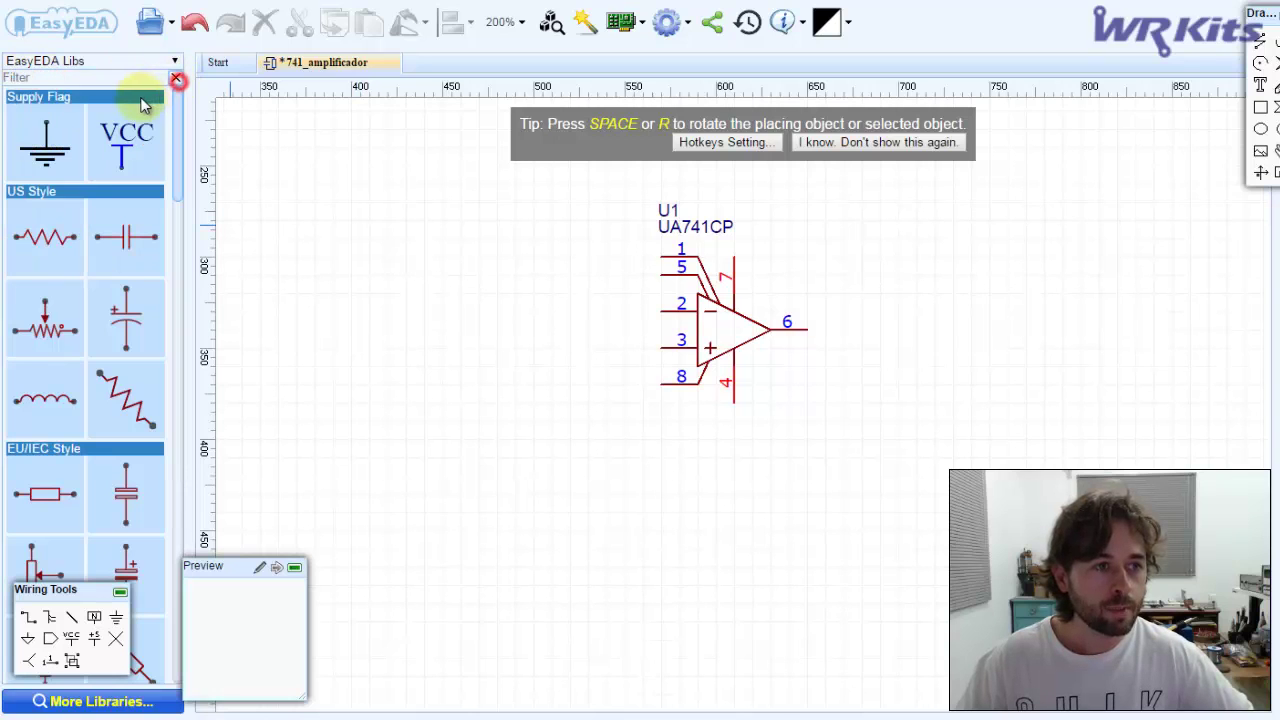
left_click(75, 250)
left_click(536, 328)
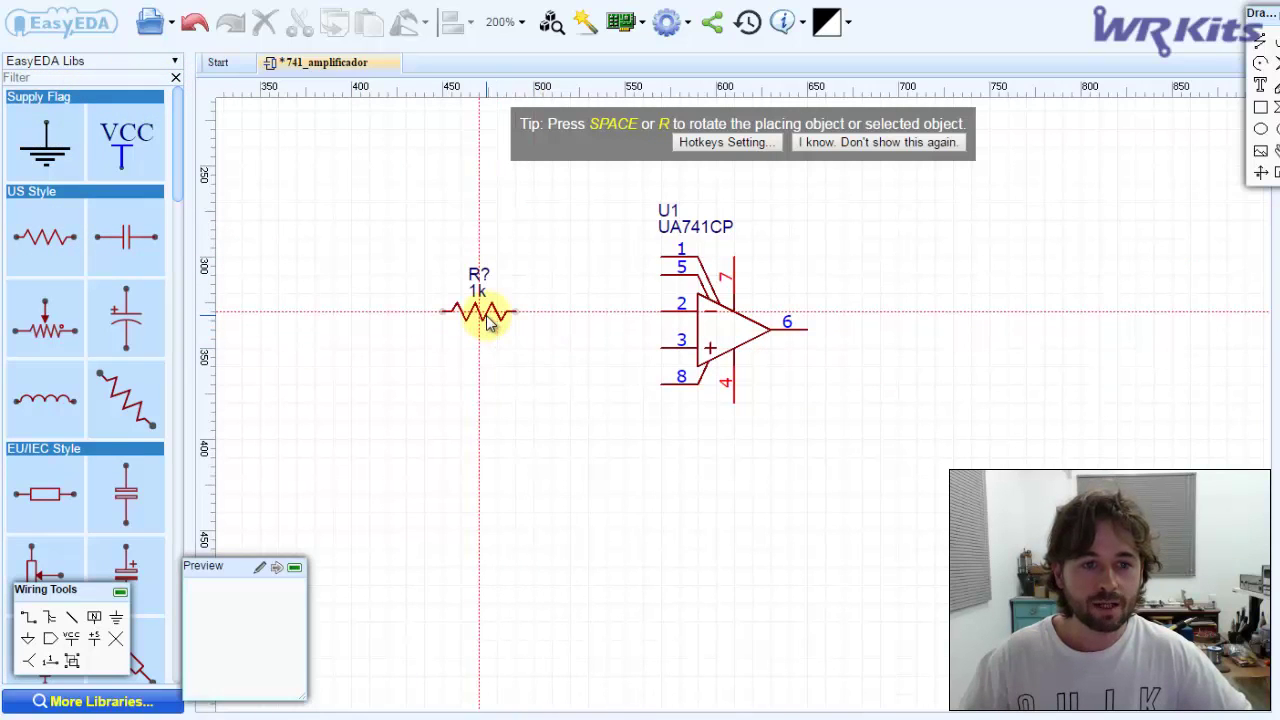
left_click(489, 316)
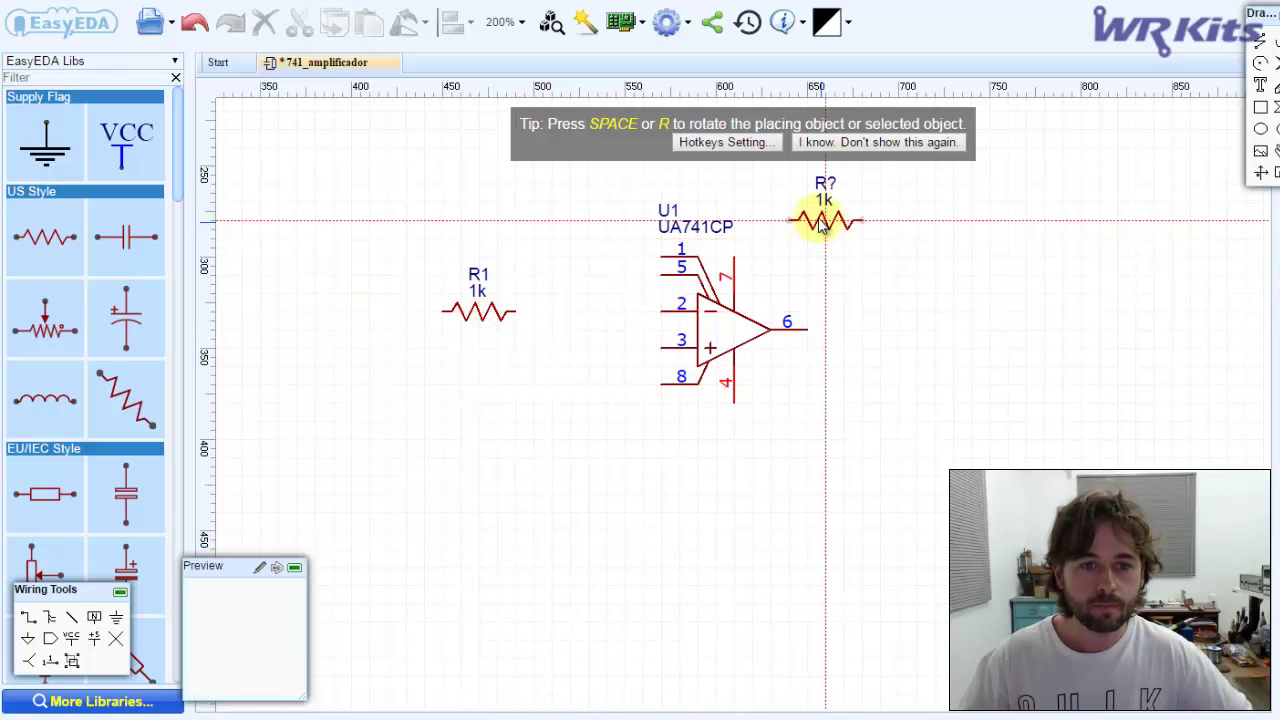
left_click(812, 215)
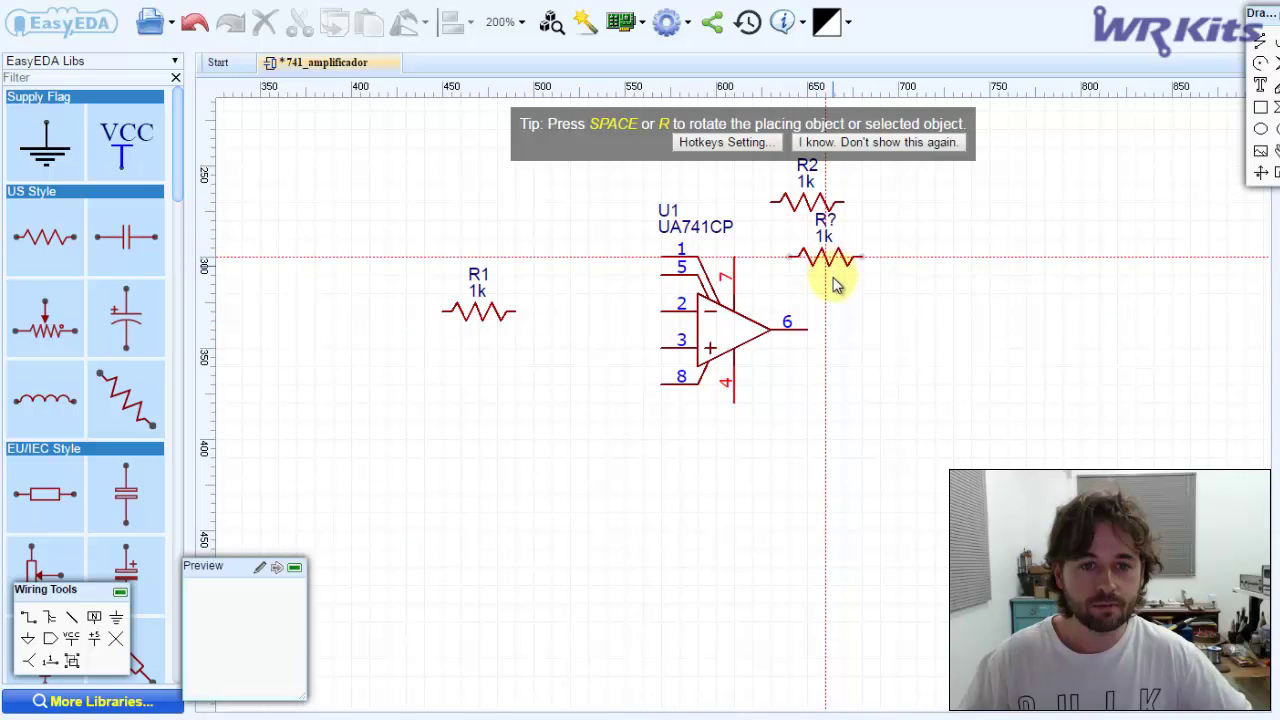
key("space")
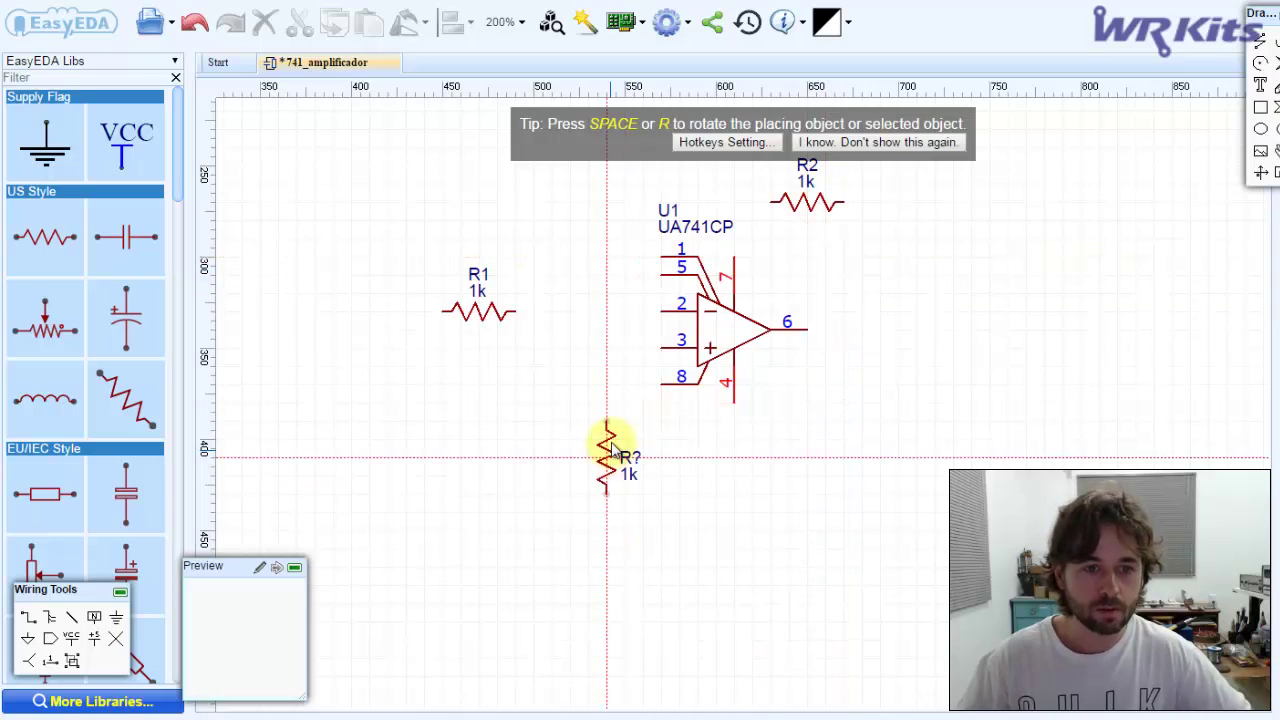
left_click(606, 441)
right_click(521, 446)
- Set the value of resistor R2 above the op-amp to 10k
left_click(810, 200)
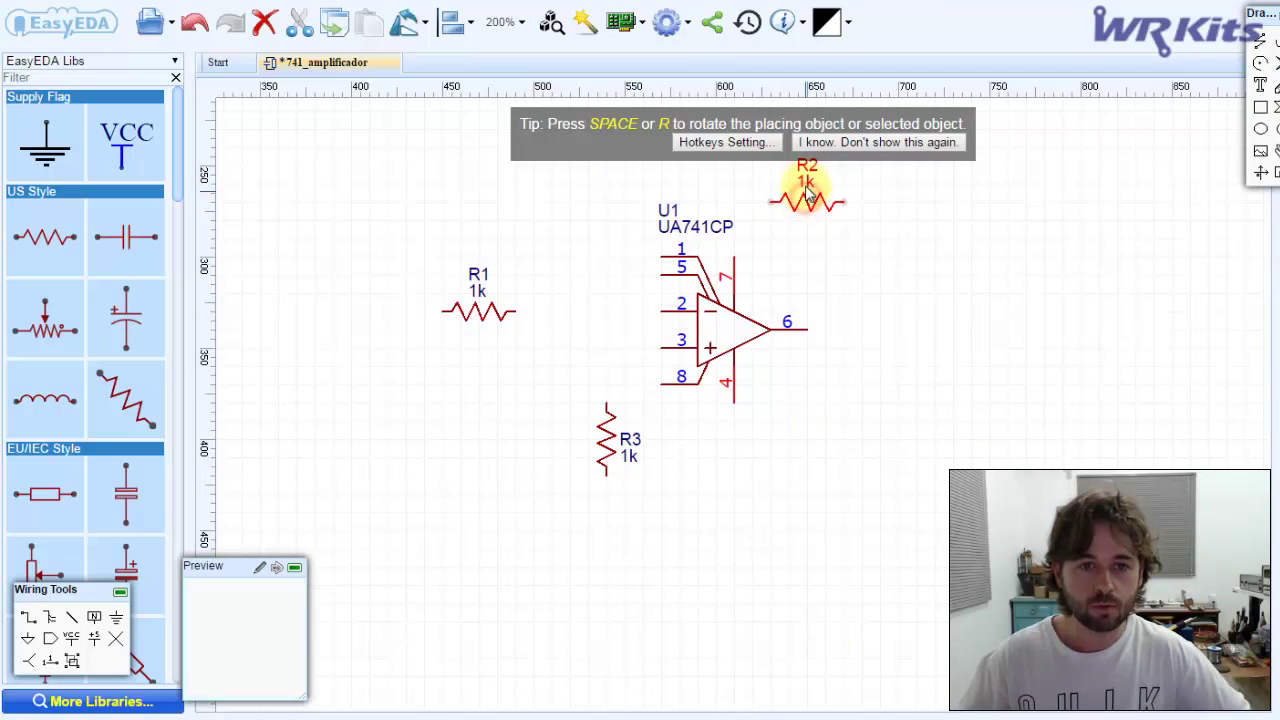
double_click(806, 182)
key("BackSpace")
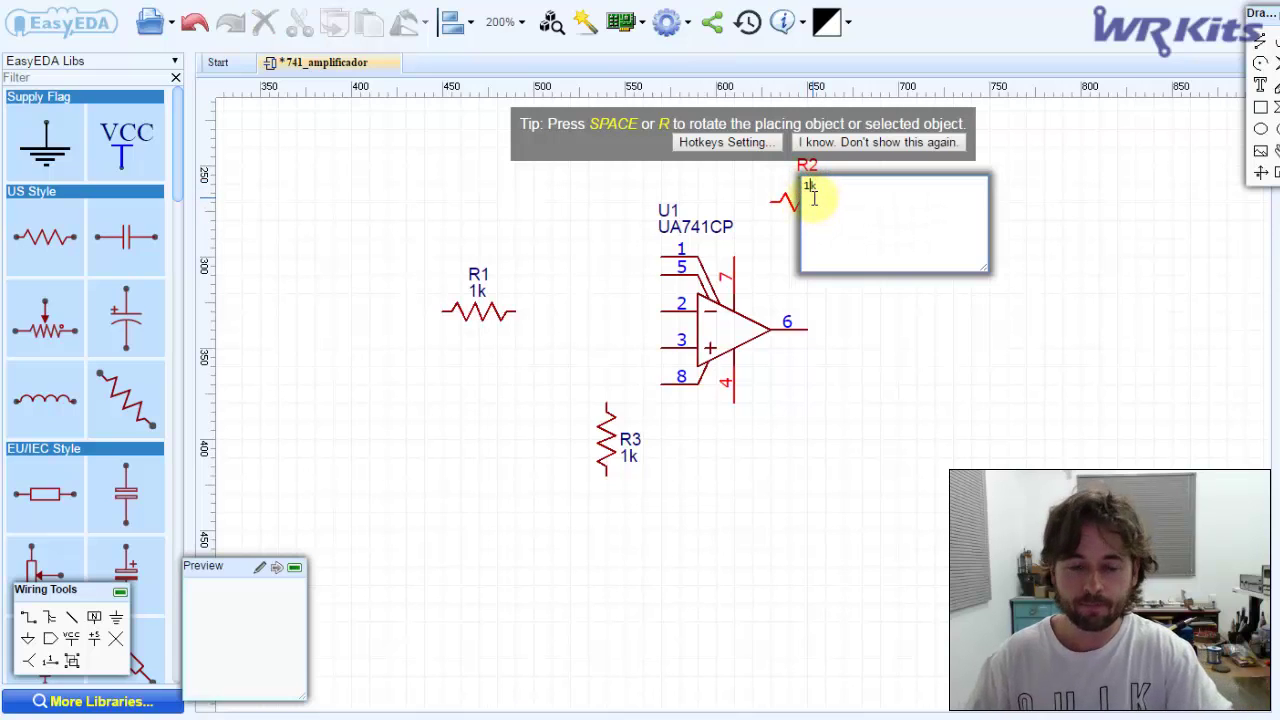
type("0k")
left_click(903, 378)
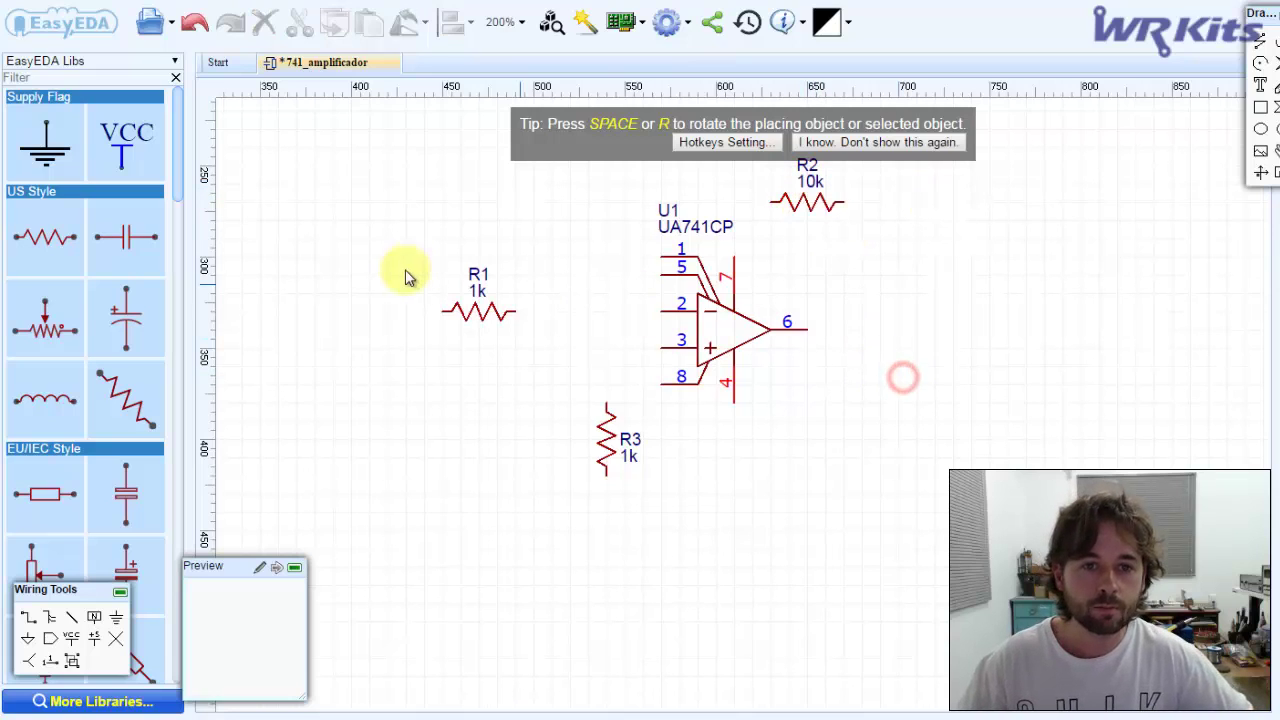
double_click(478, 290)
left_click(424, 380)
- Wire R2 as the feedback resistor between the op-amp's inverting input pin 2 and output pin 6
left_click(771, 202)
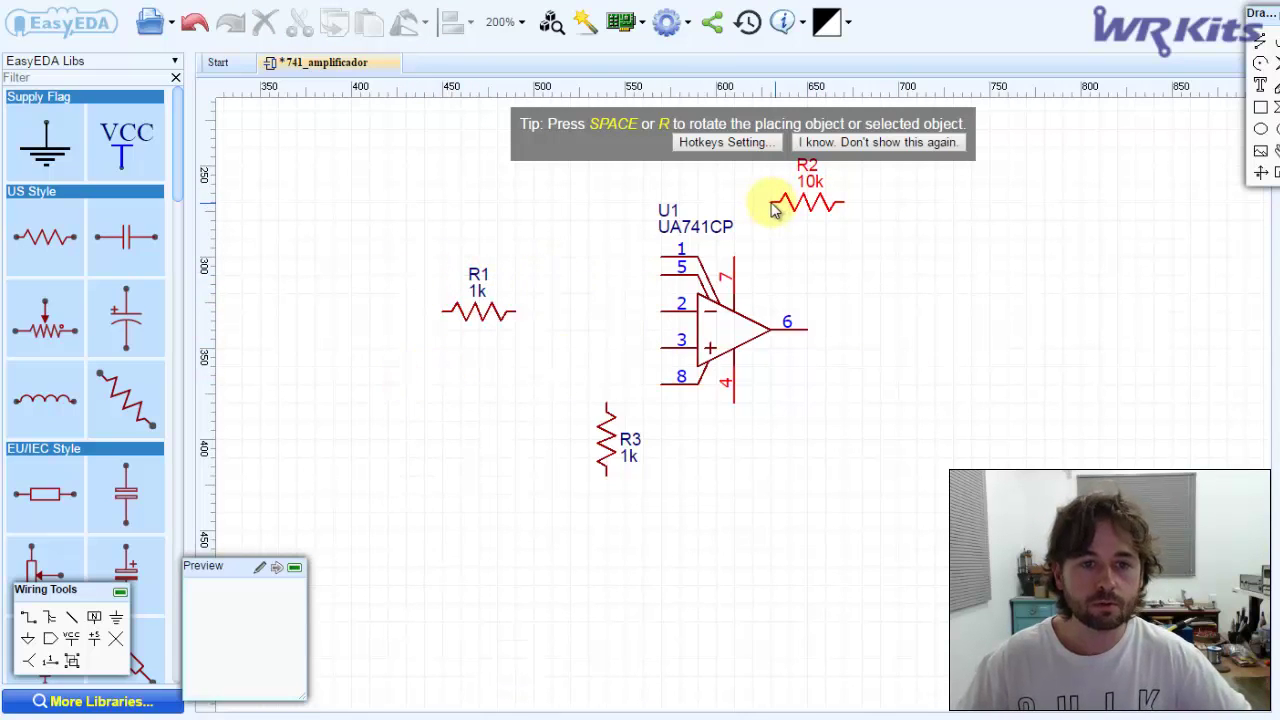
left_click(587, 202)
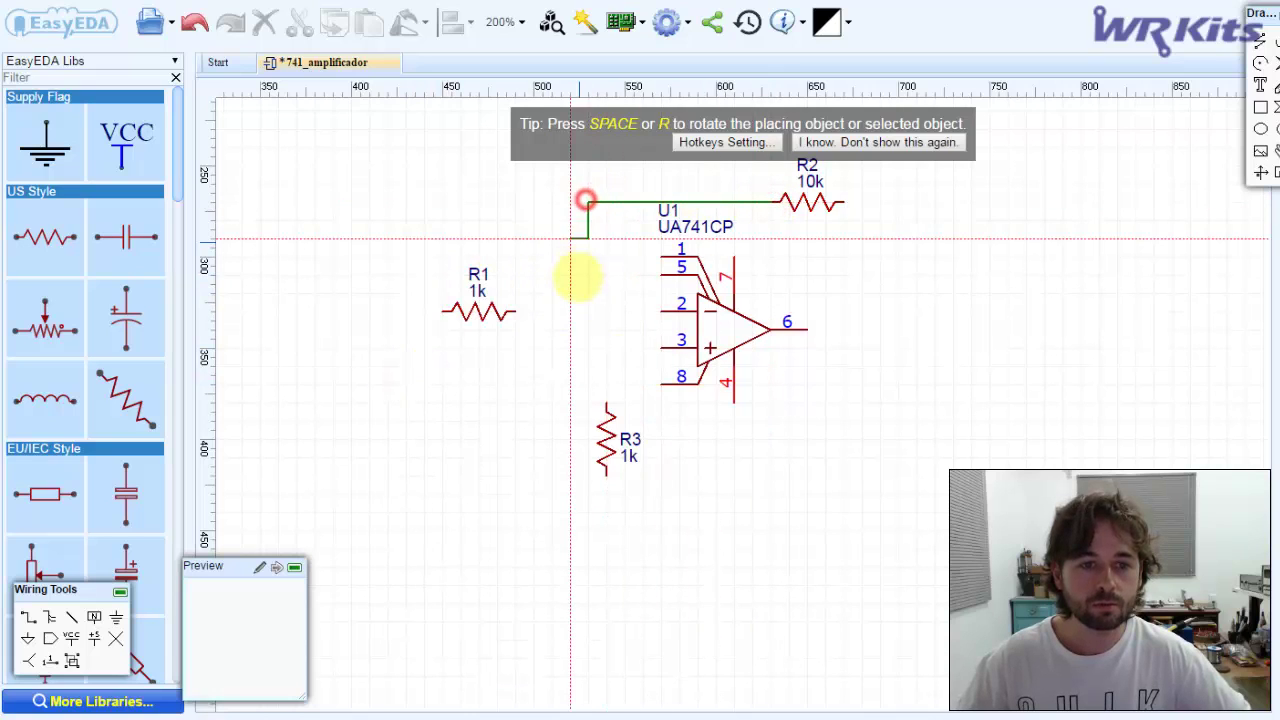
left_click(594, 313)
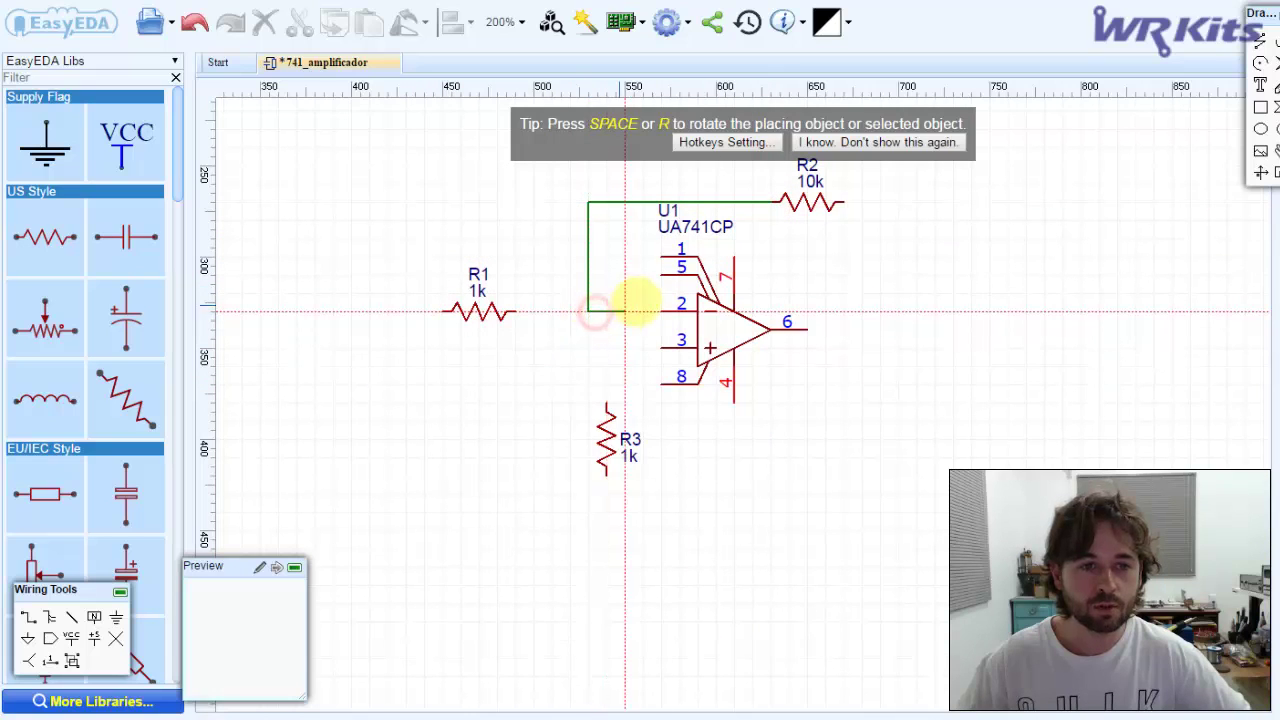
left_click(666, 313)
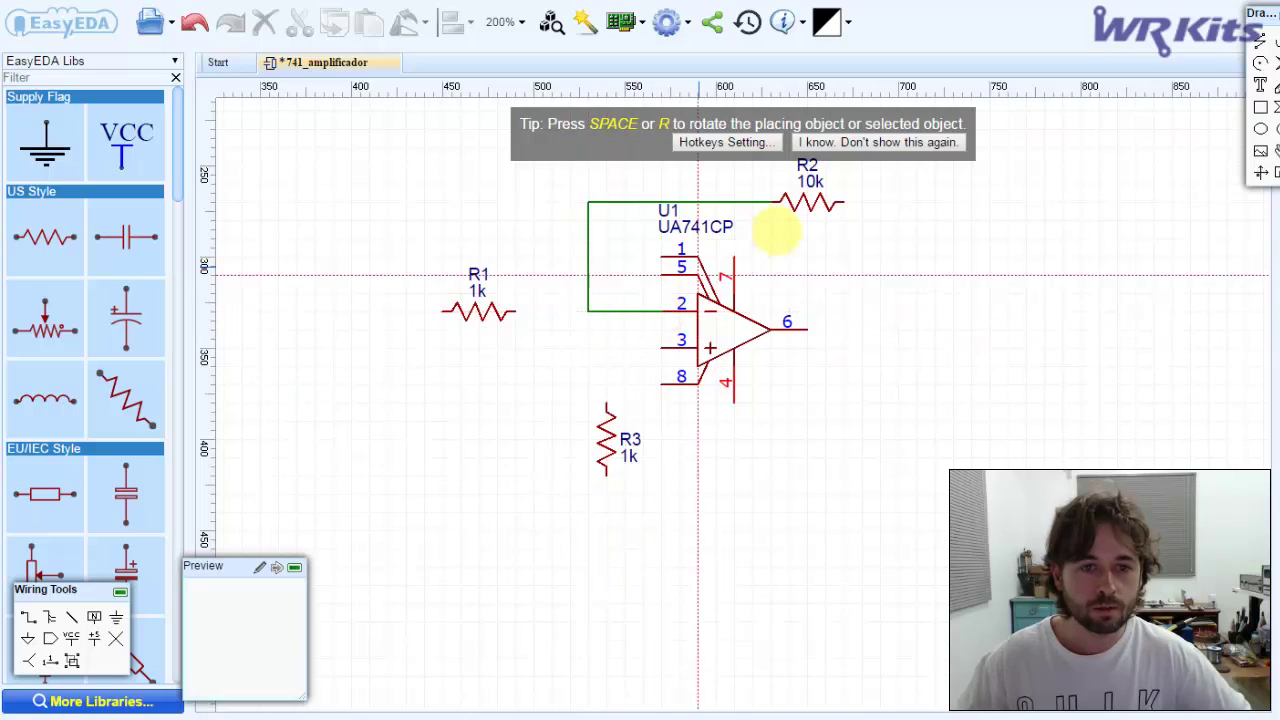
left_click(851, 204)
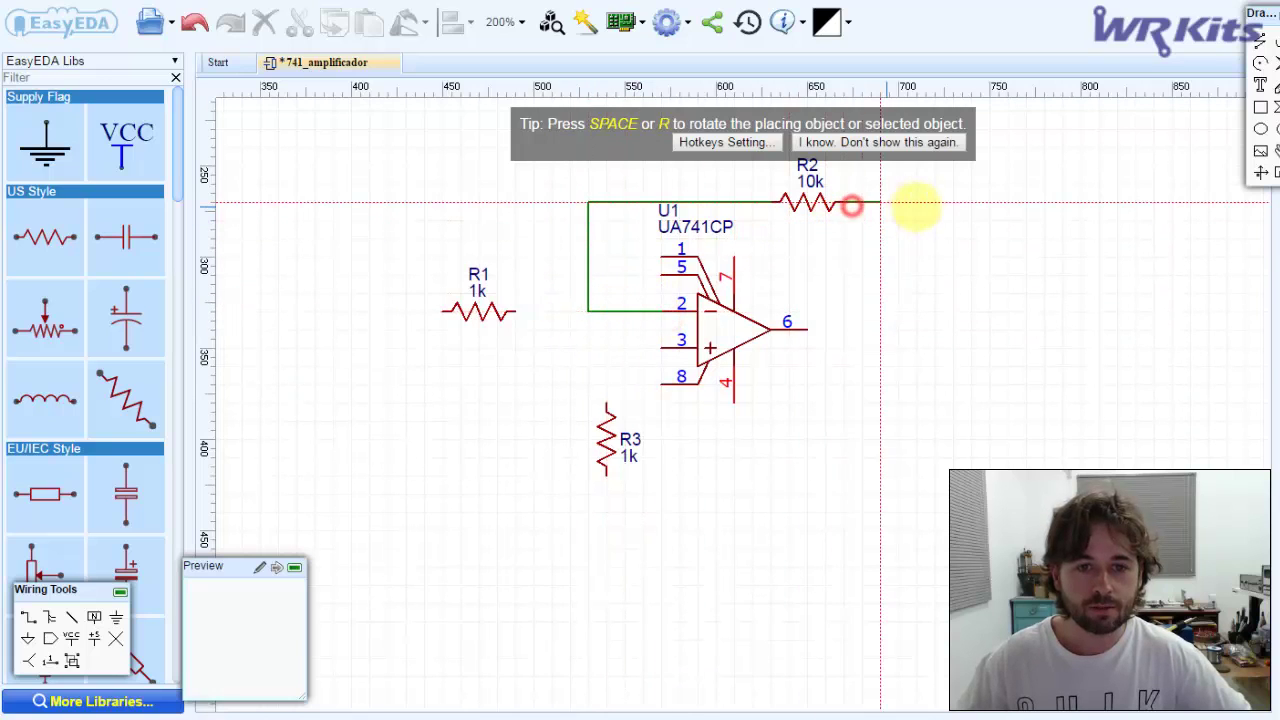
left_click(934, 203)
left_click(808, 328)
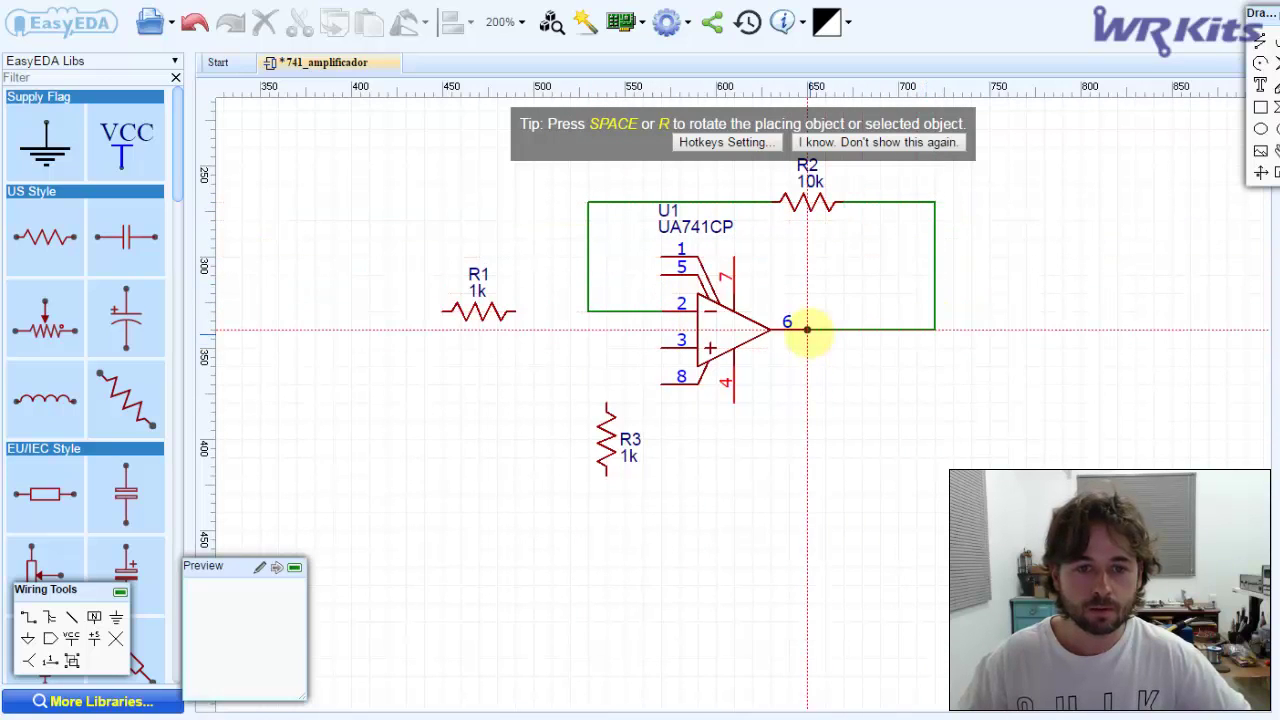
- Wire R1 to the junction of the feedback wire and the op-amp's inverting input
left_click(510, 311)
left_click(587, 311)
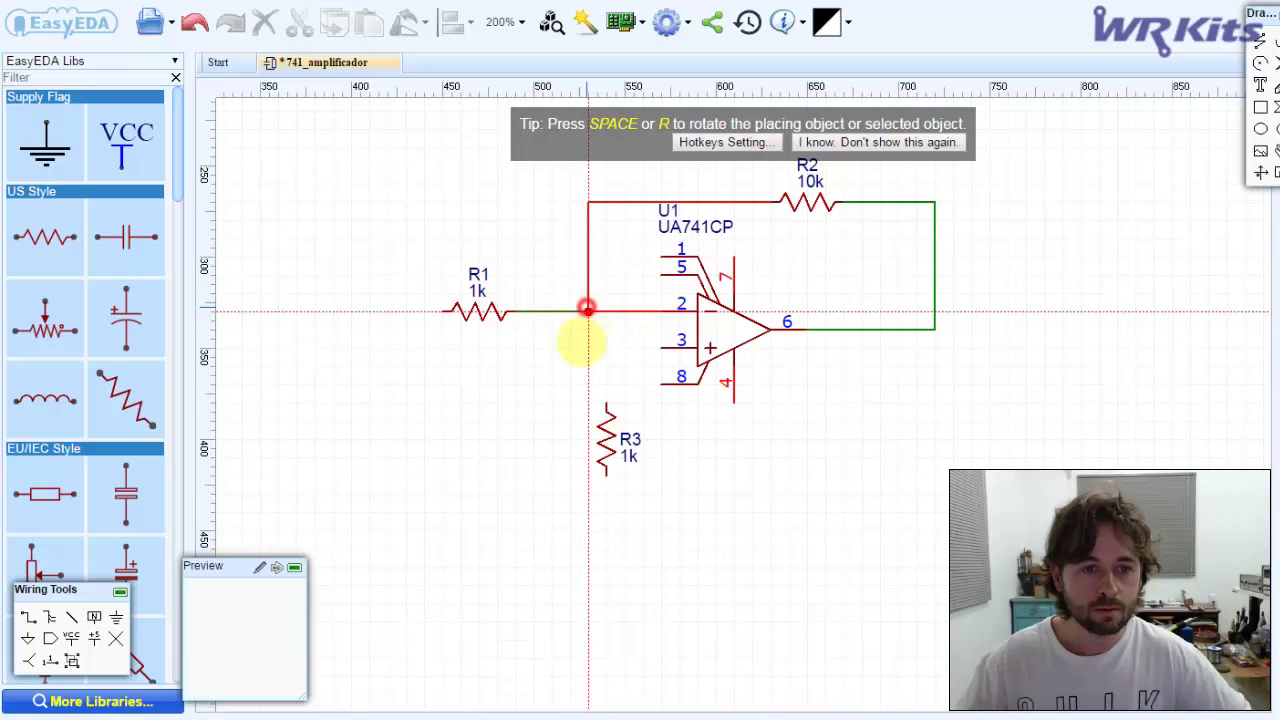
right_click(560, 389)
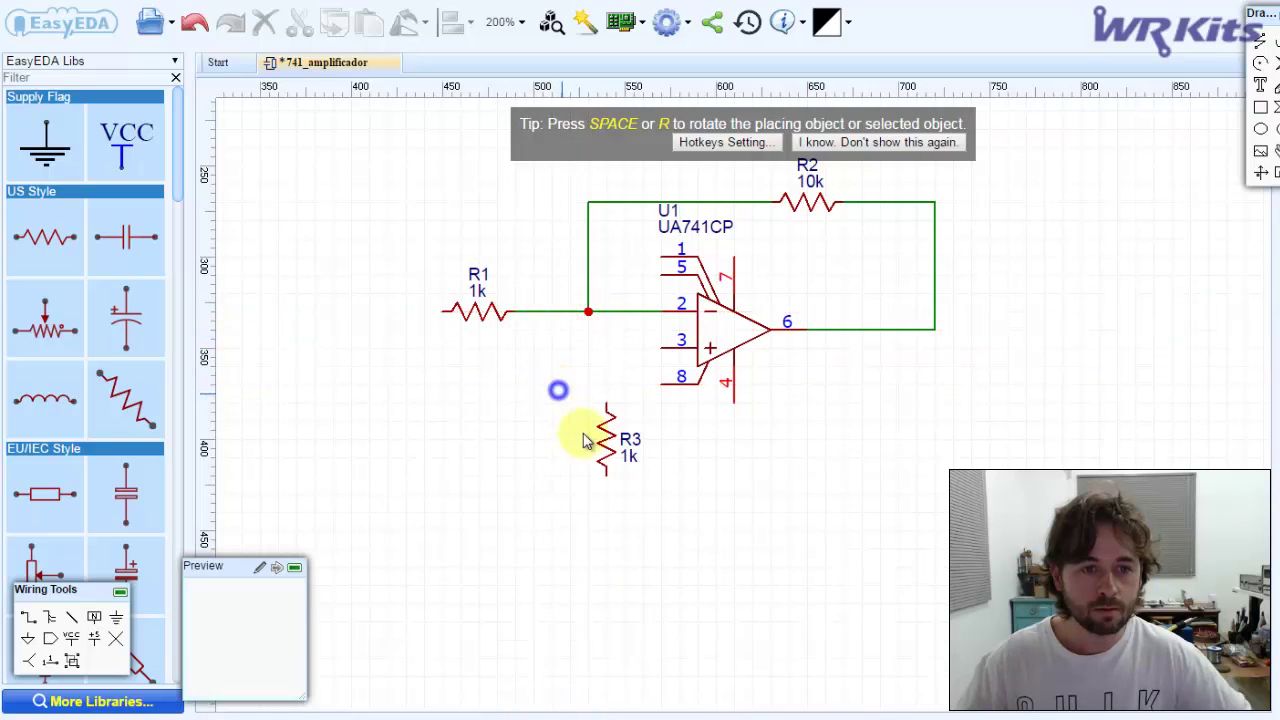
- Set R3 to 820 and wire its upper end to the op-amp's non-inverting input pin 3
double_click(634, 461)
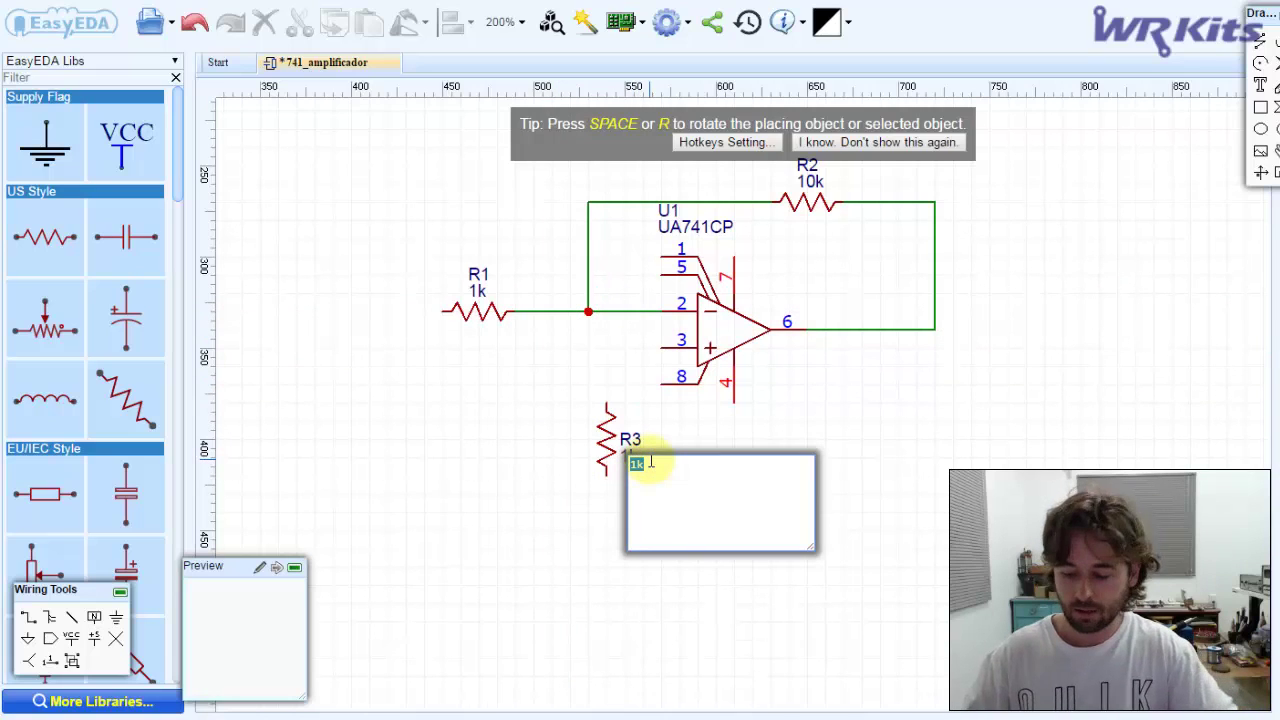
left_click(531, 474)
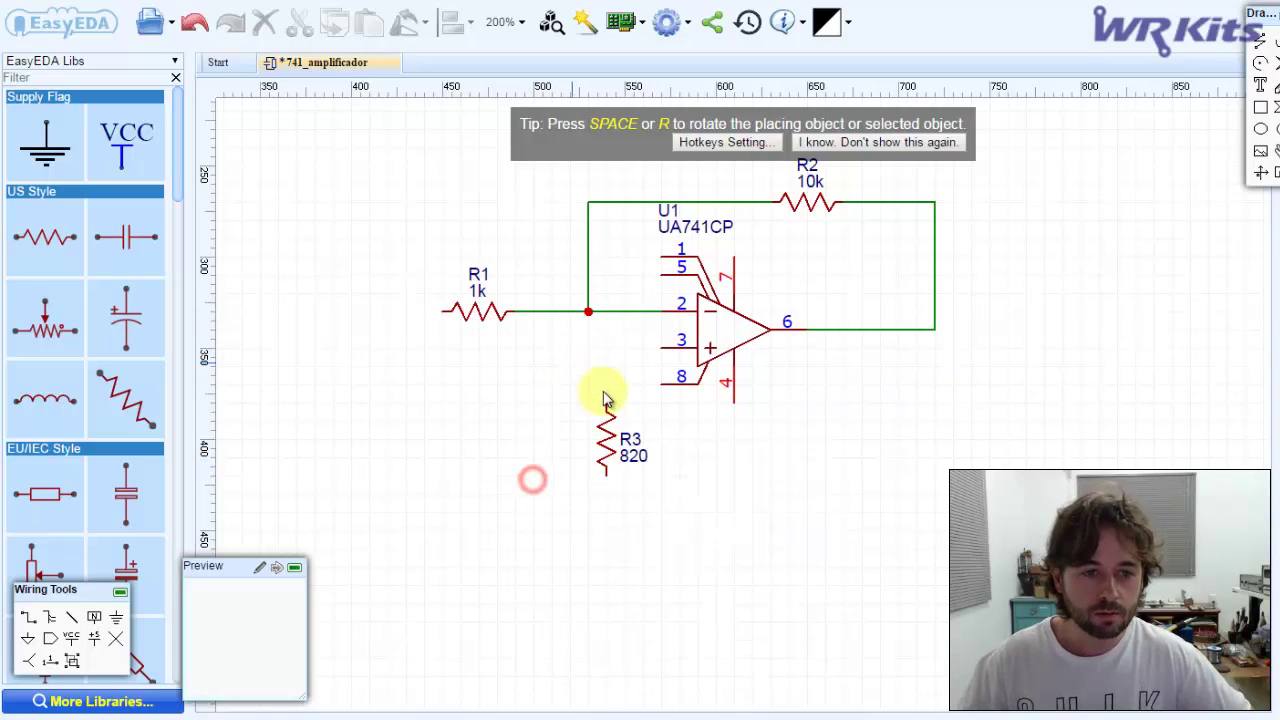
left_click(606, 406)
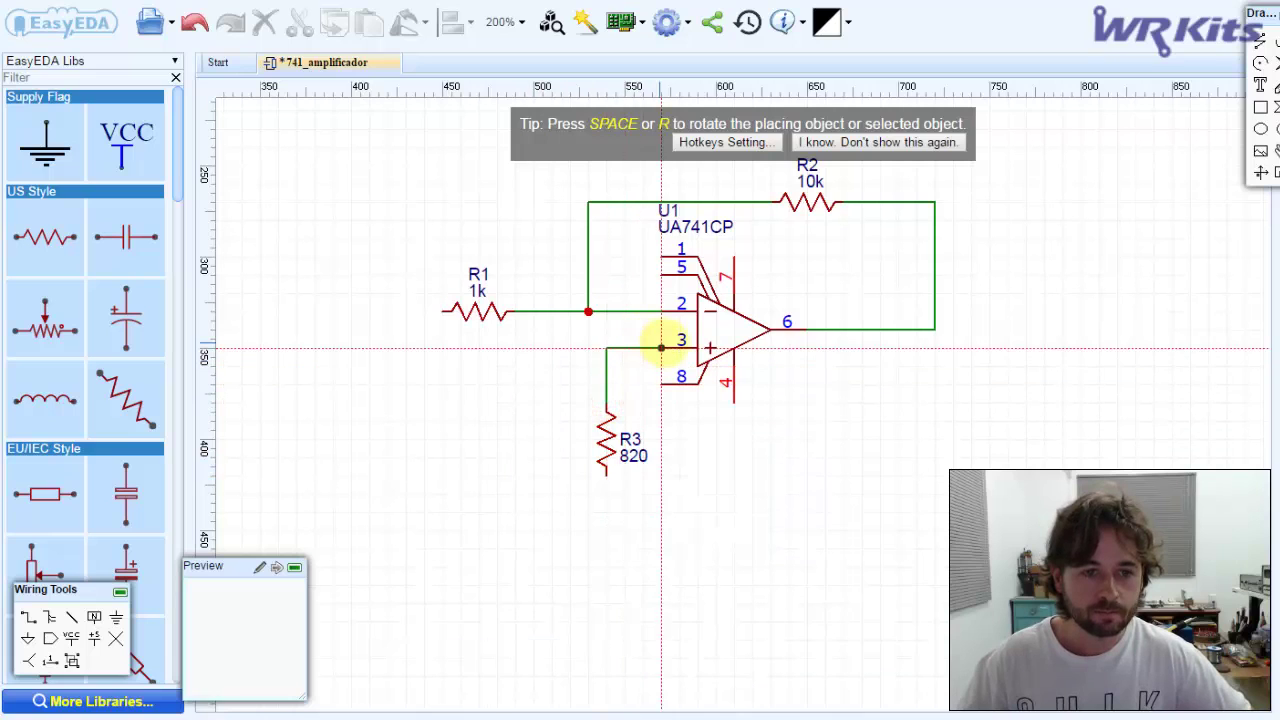
left_click(662, 346)
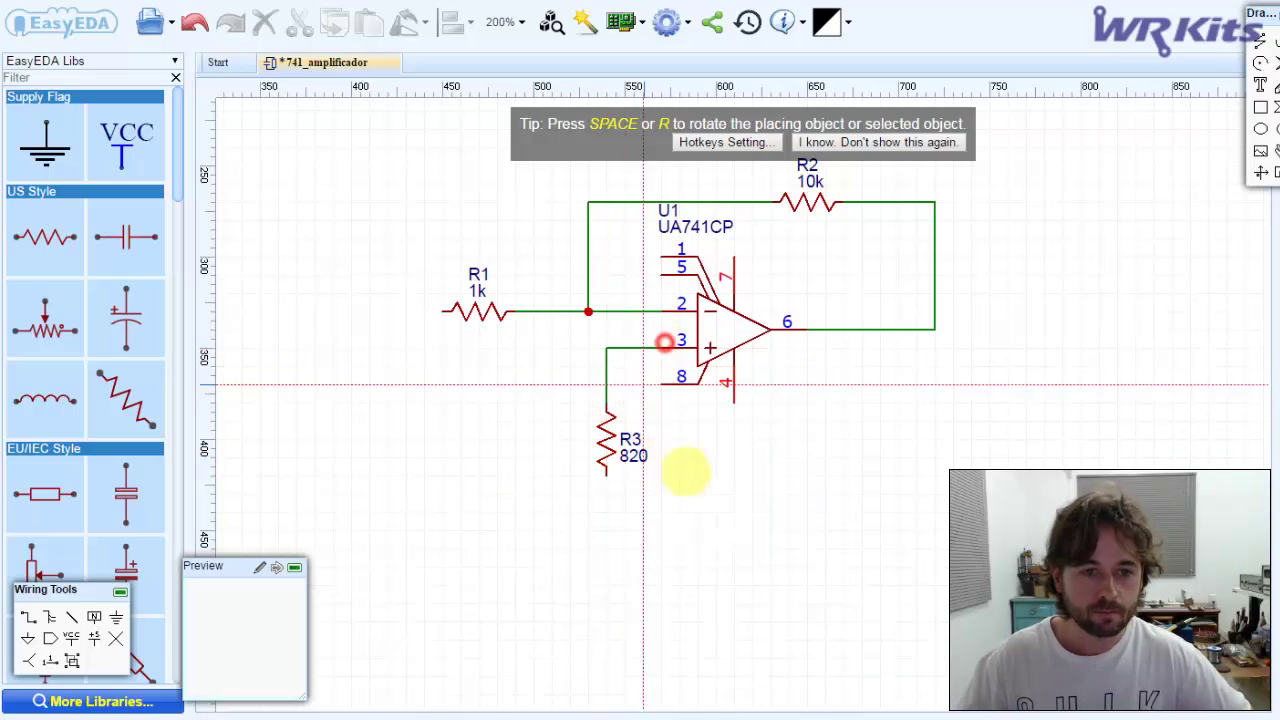
- Place a ground symbol connected to the lower end of R3
left_click(117, 617)
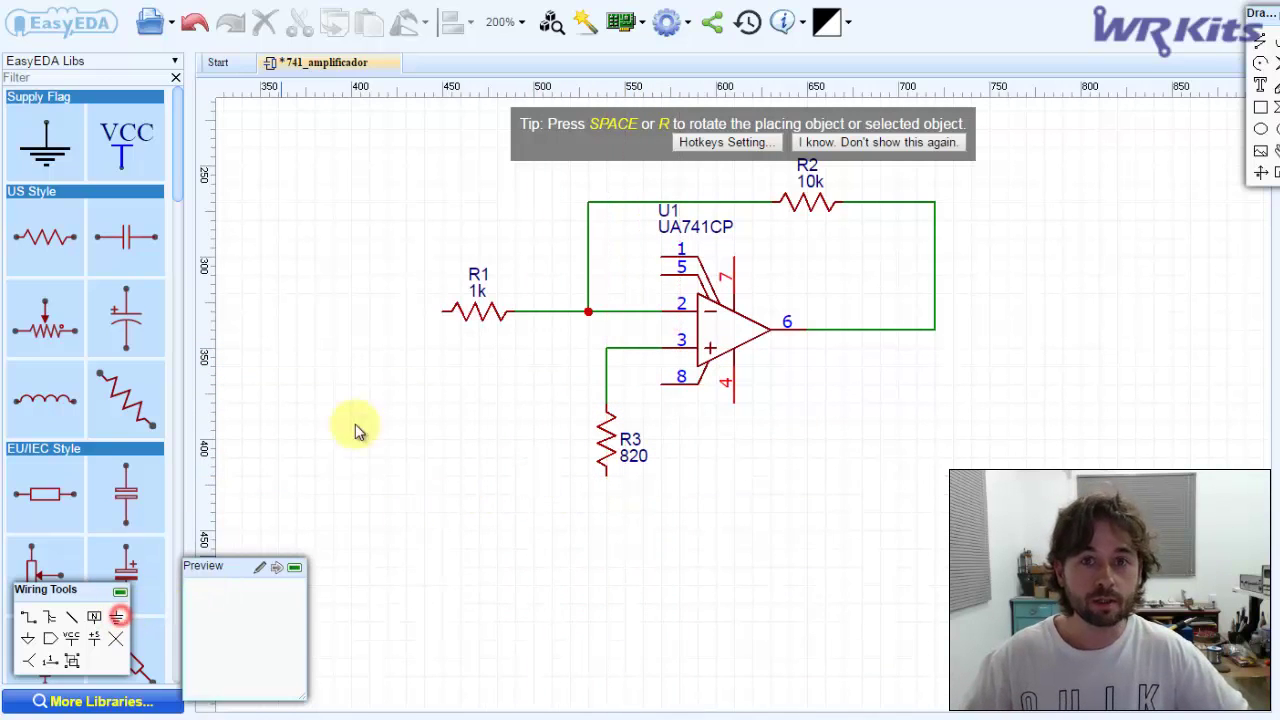
left_click(607, 492)
right_click(471, 441)
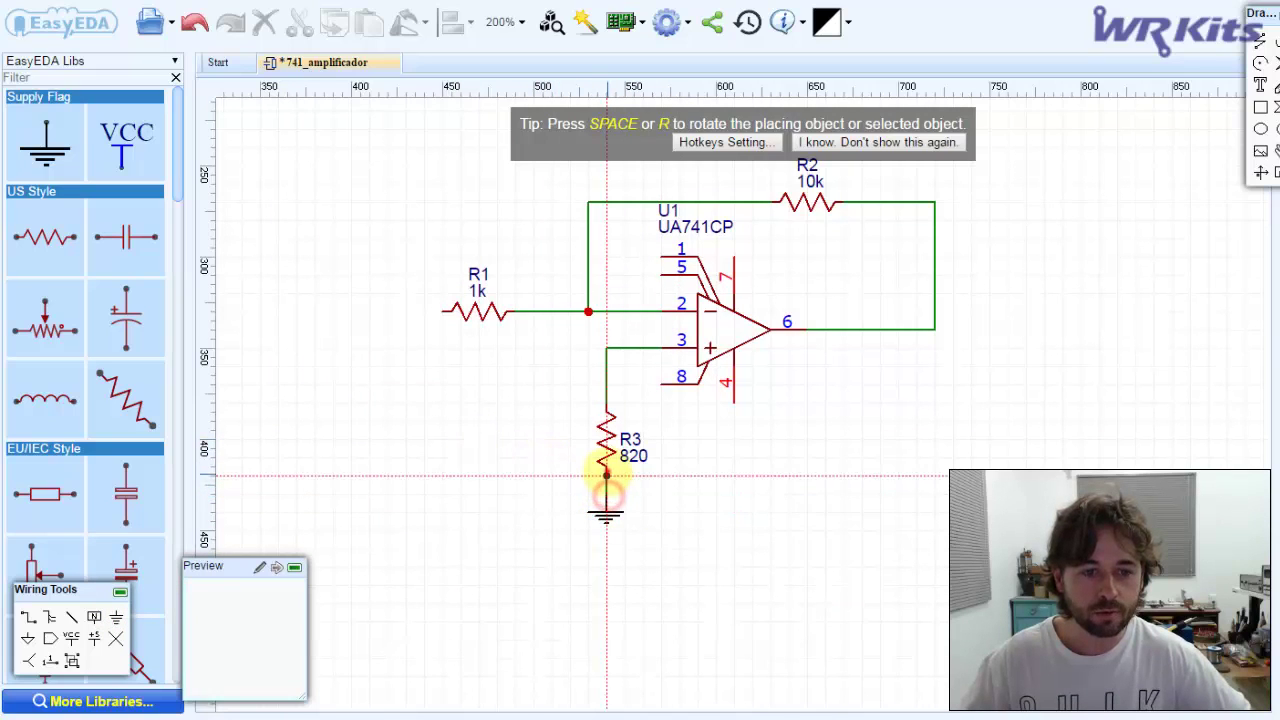
left_click(771, 480)
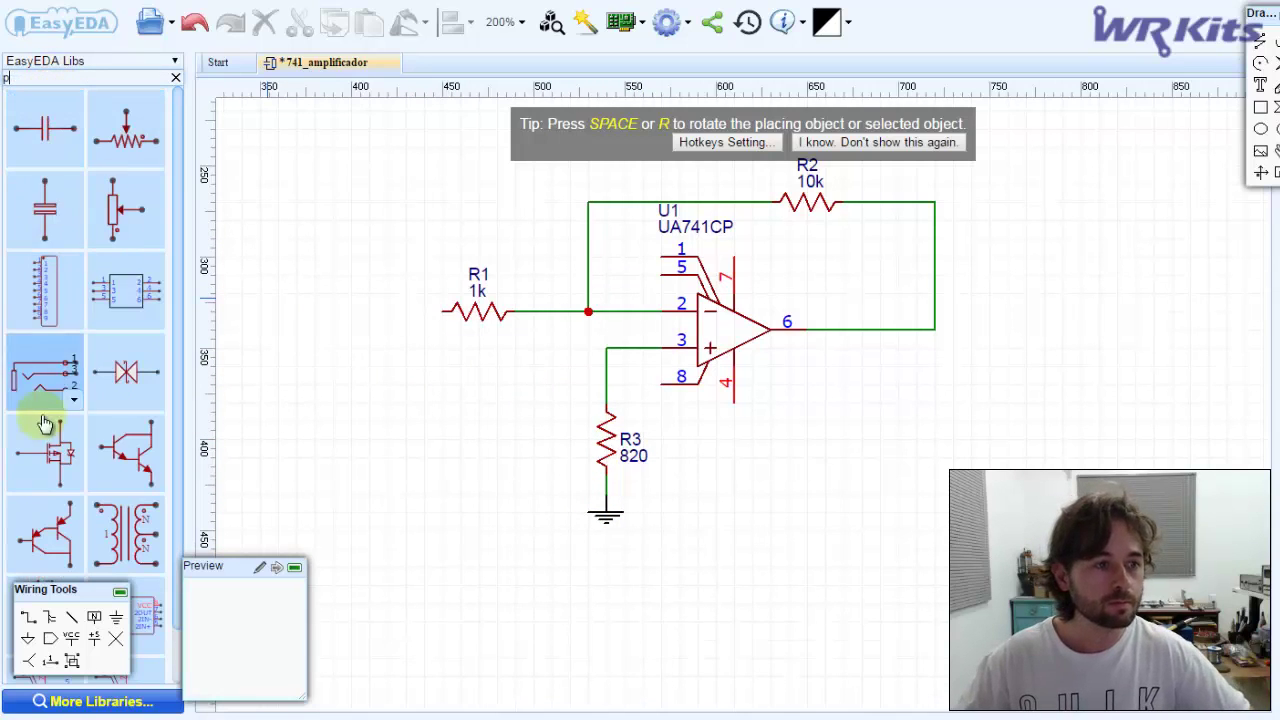
- Place a two-pin WJ2EDGVC-5.08-2P screw terminal before R1, rotated so its pins face the resistor
left_click(75, 320)
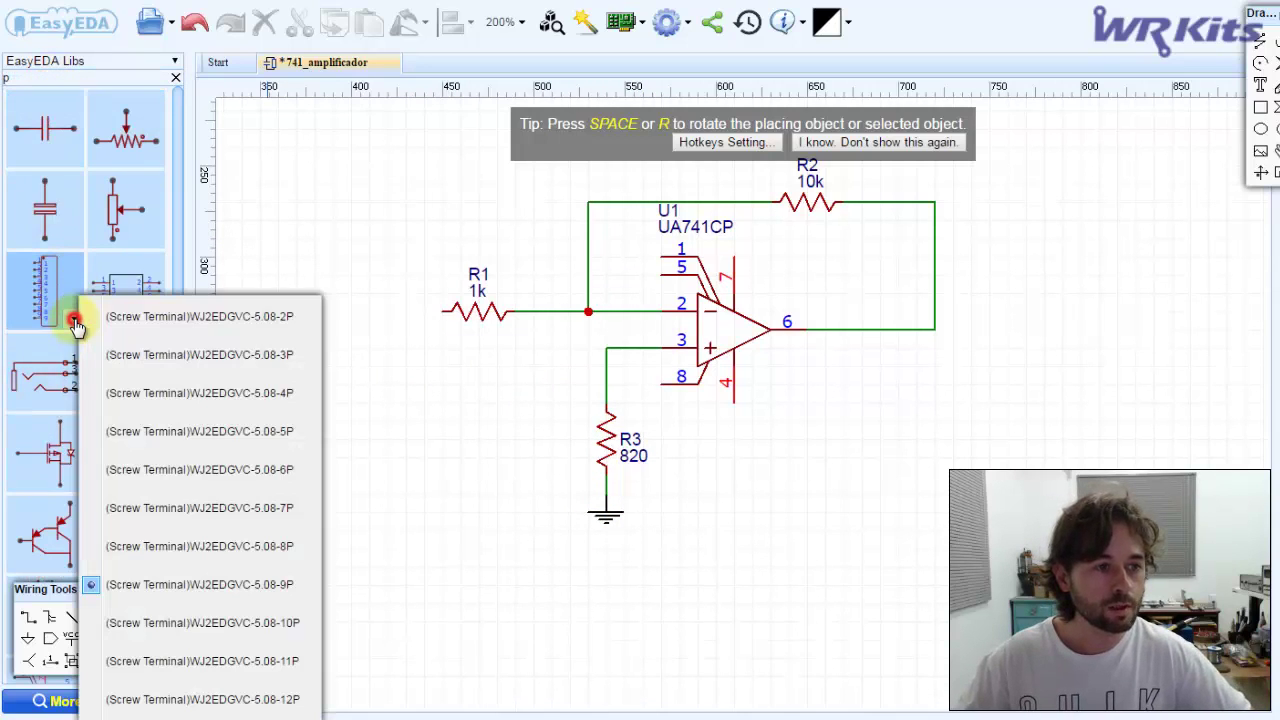
left_click(203, 316)
left_click(45, 288)
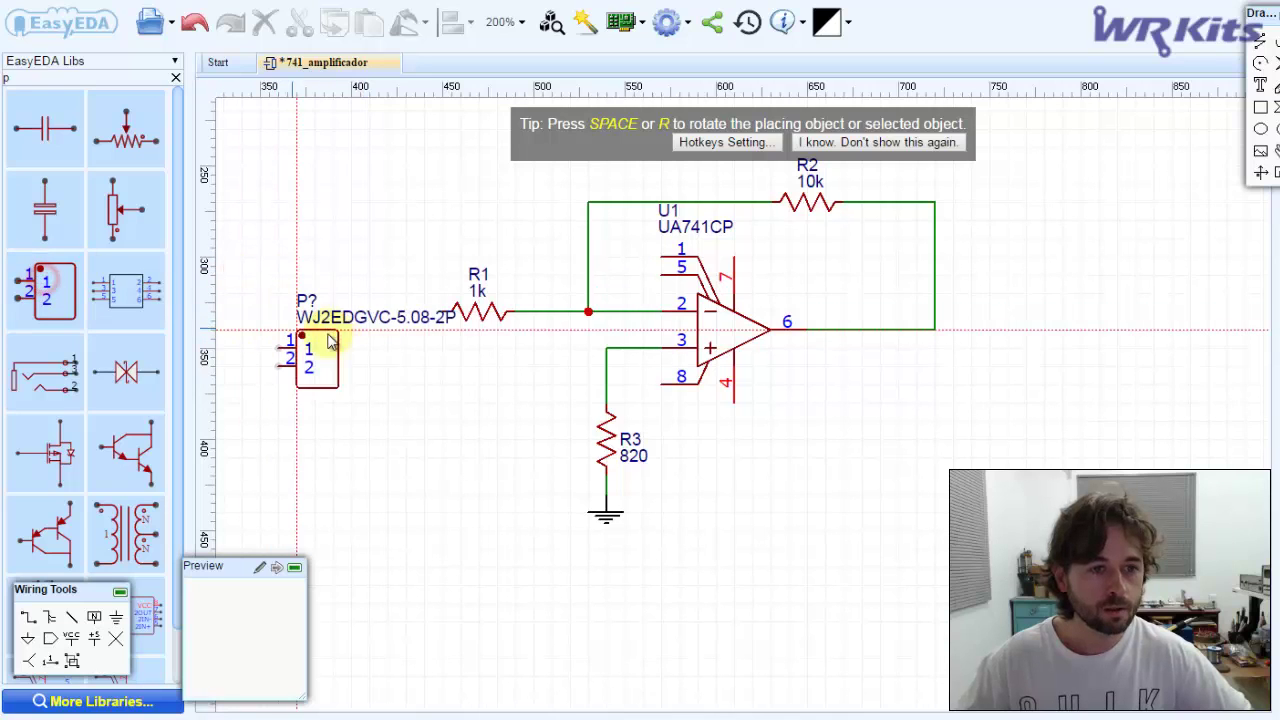
key("space")
key("space")
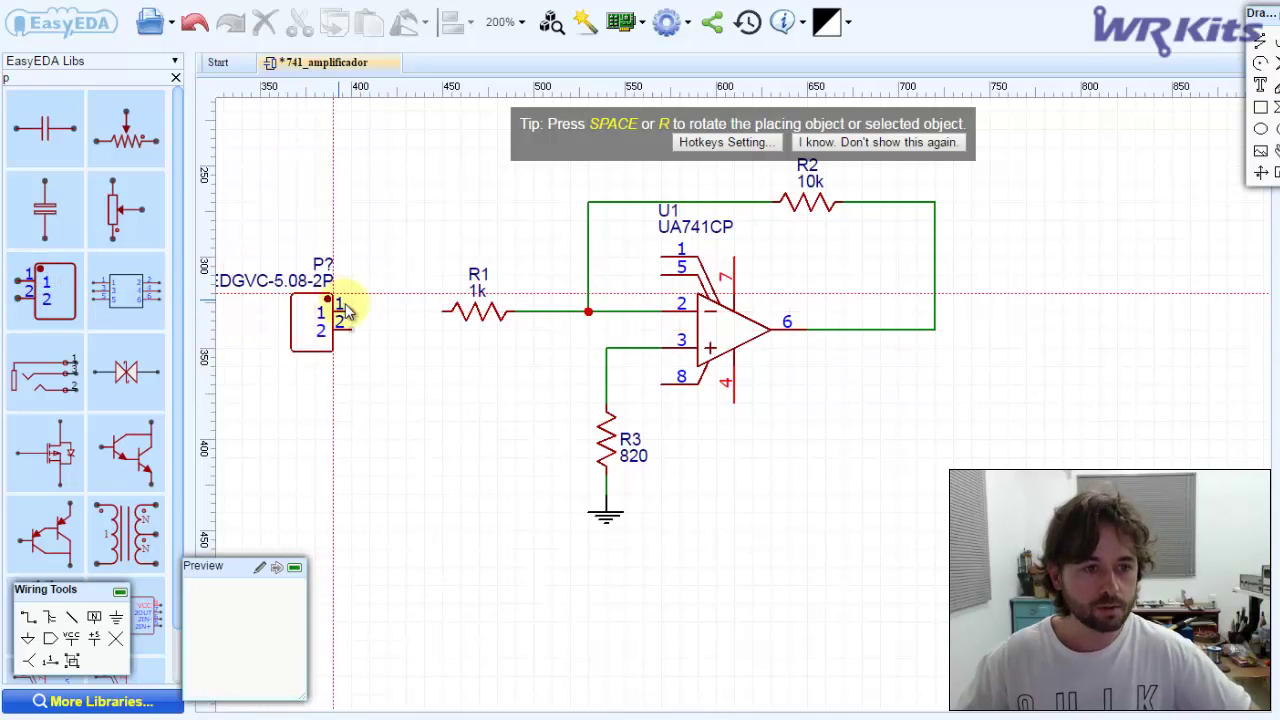
left_click(383, 299)
key("Escape")
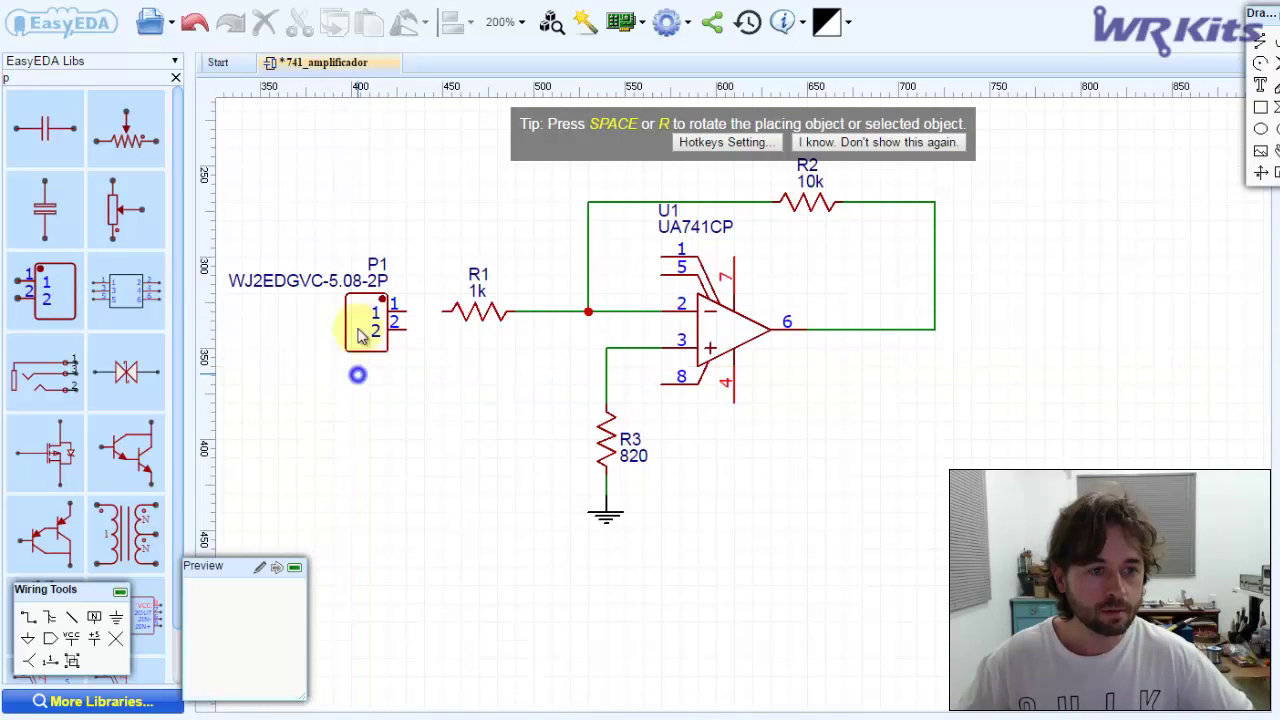
- Rename the screw terminal beside R1 to In and shorten its part label to WJ
double_click(376, 265)
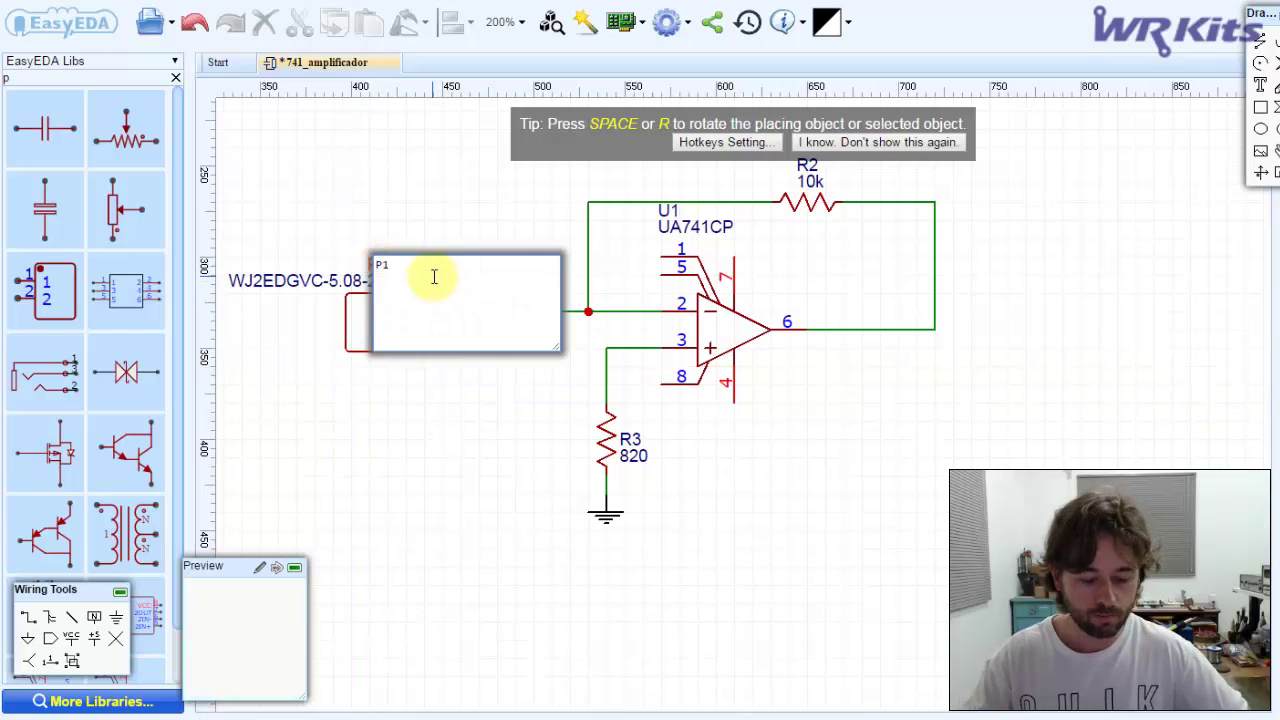
left_click(450, 495)
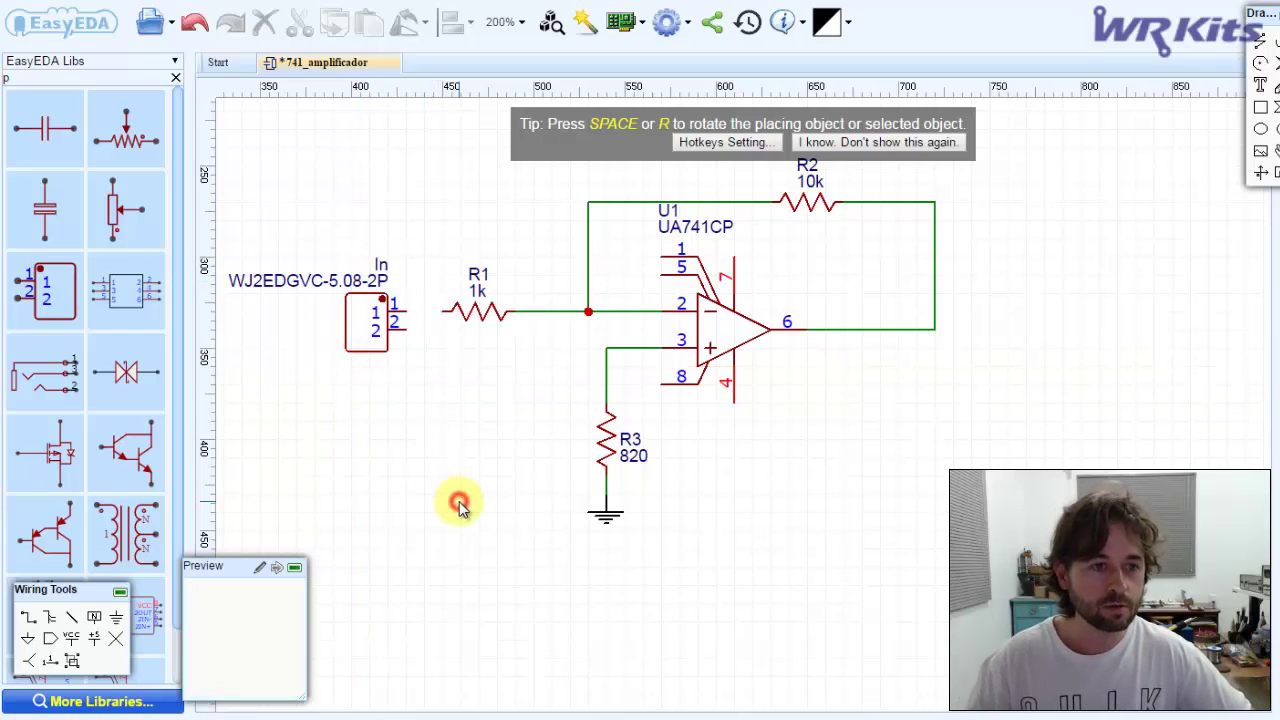
double_click(335, 282)
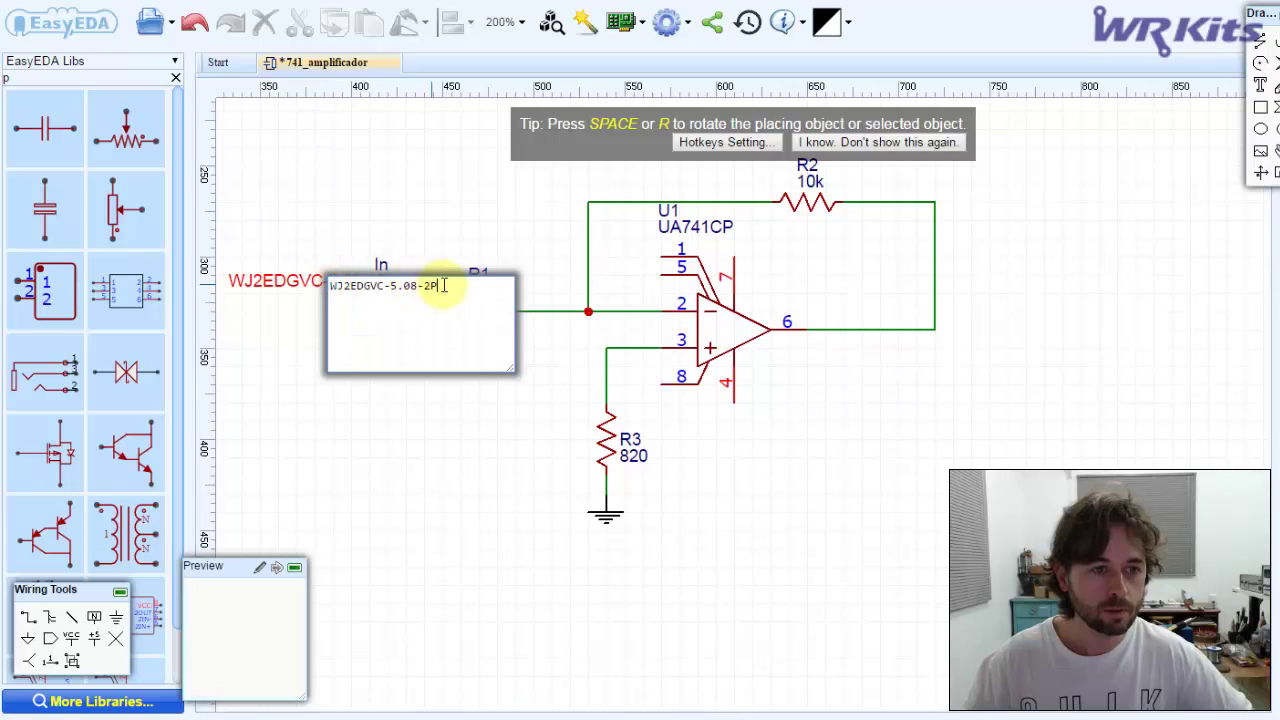
left_click_drag(445, 286, 355, 285)
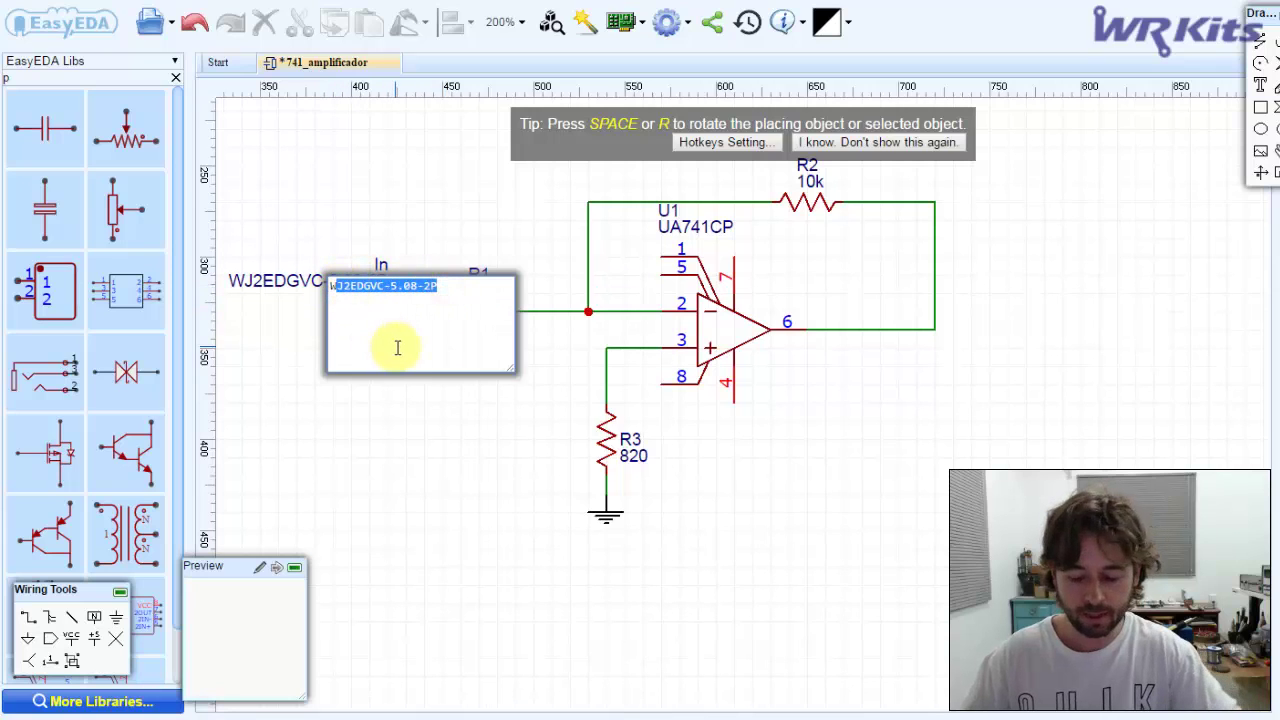
left_click(375, 463)
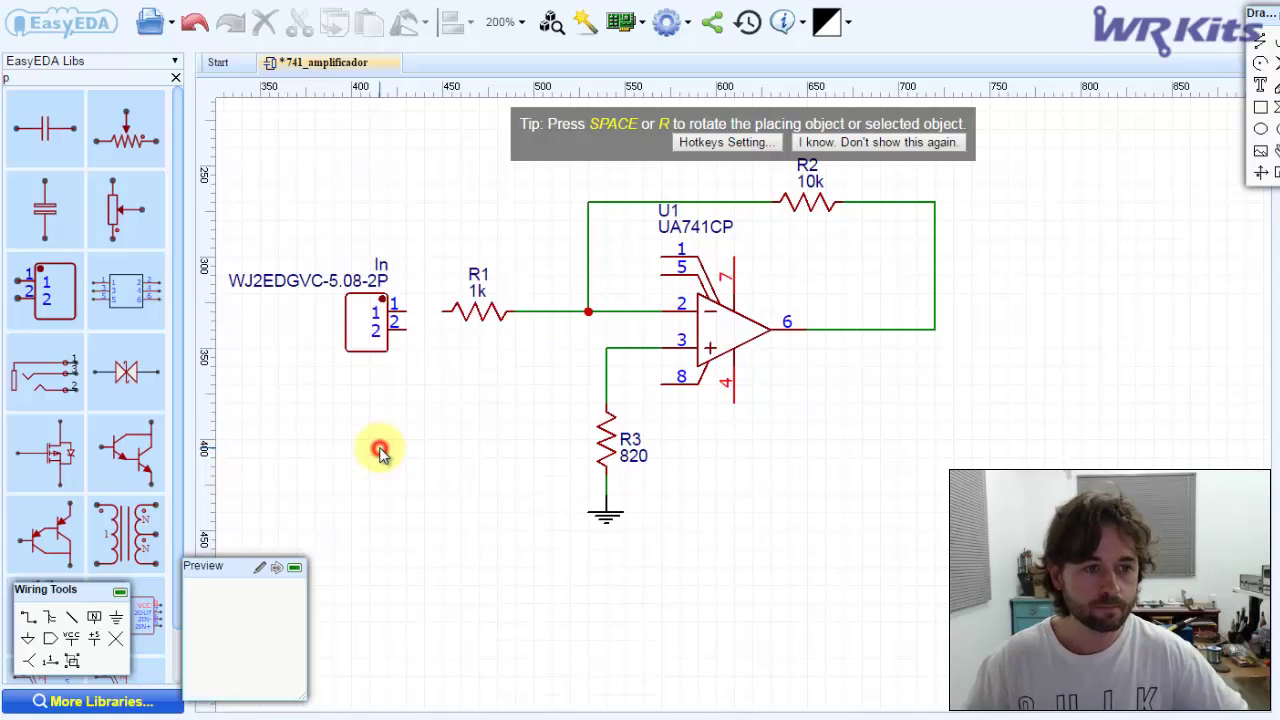
double_click(343, 285)
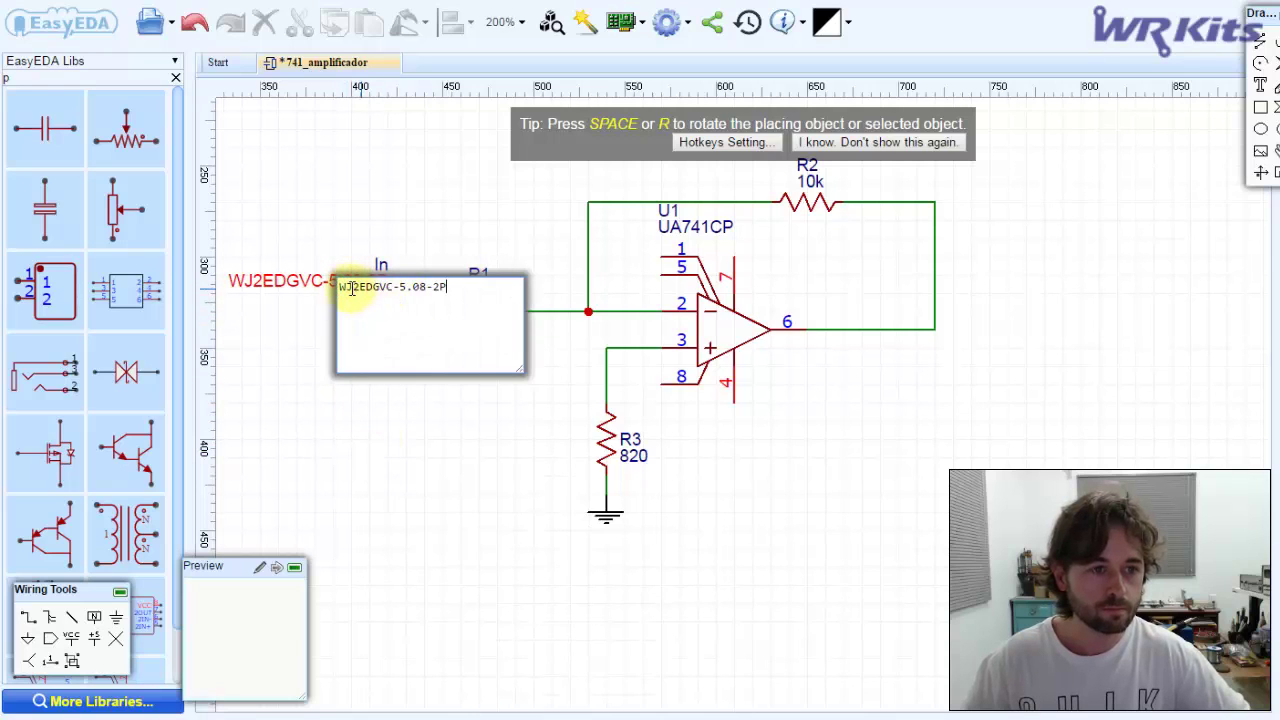
left_click_drag(348, 287, 481, 287)
key("BackSpace")
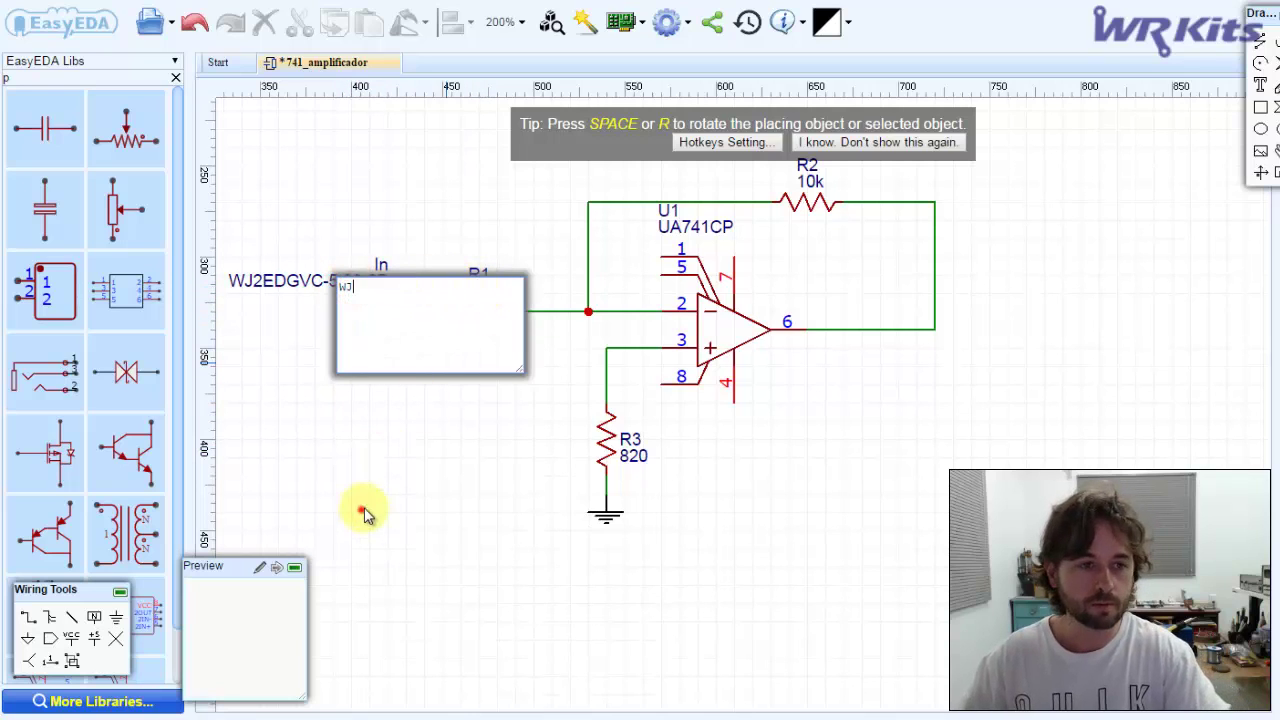
left_click(360, 508)
- Wire the In terminal's pin 1 to the free end of R1 and its pin 2 to a new ground symbol below
left_click(406, 311)
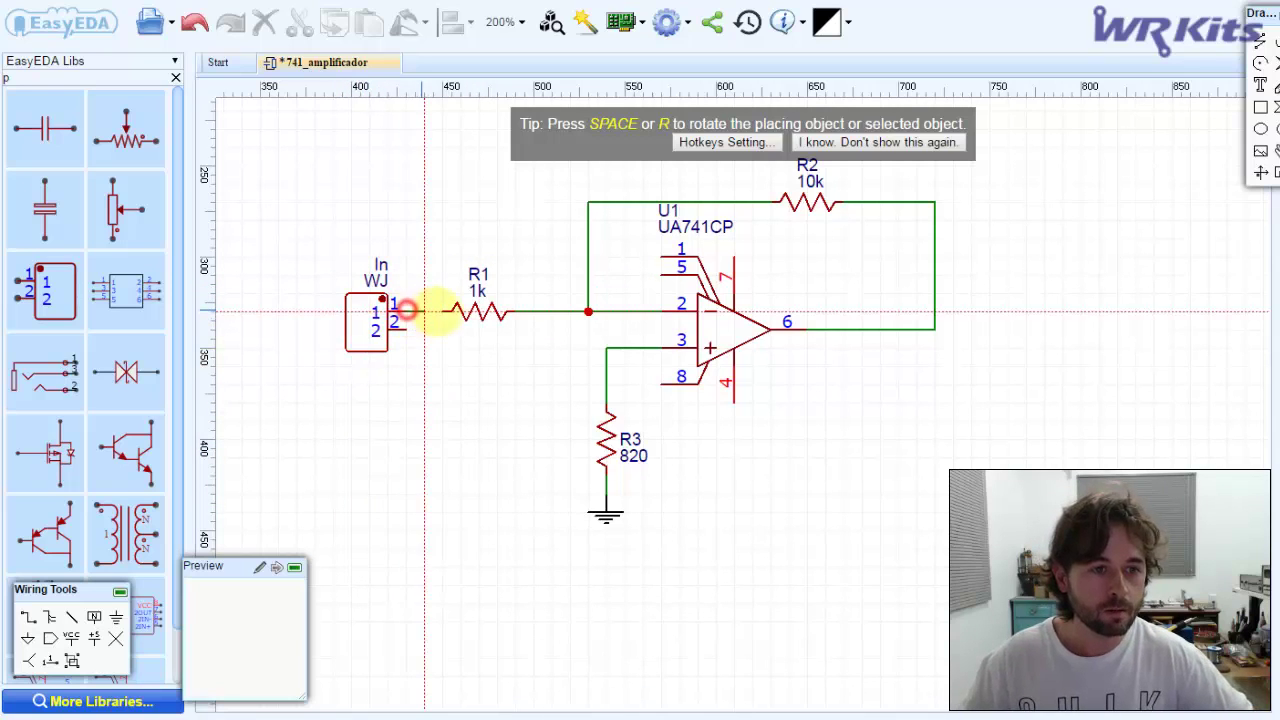
left_click(447, 311)
right_click(443, 409)
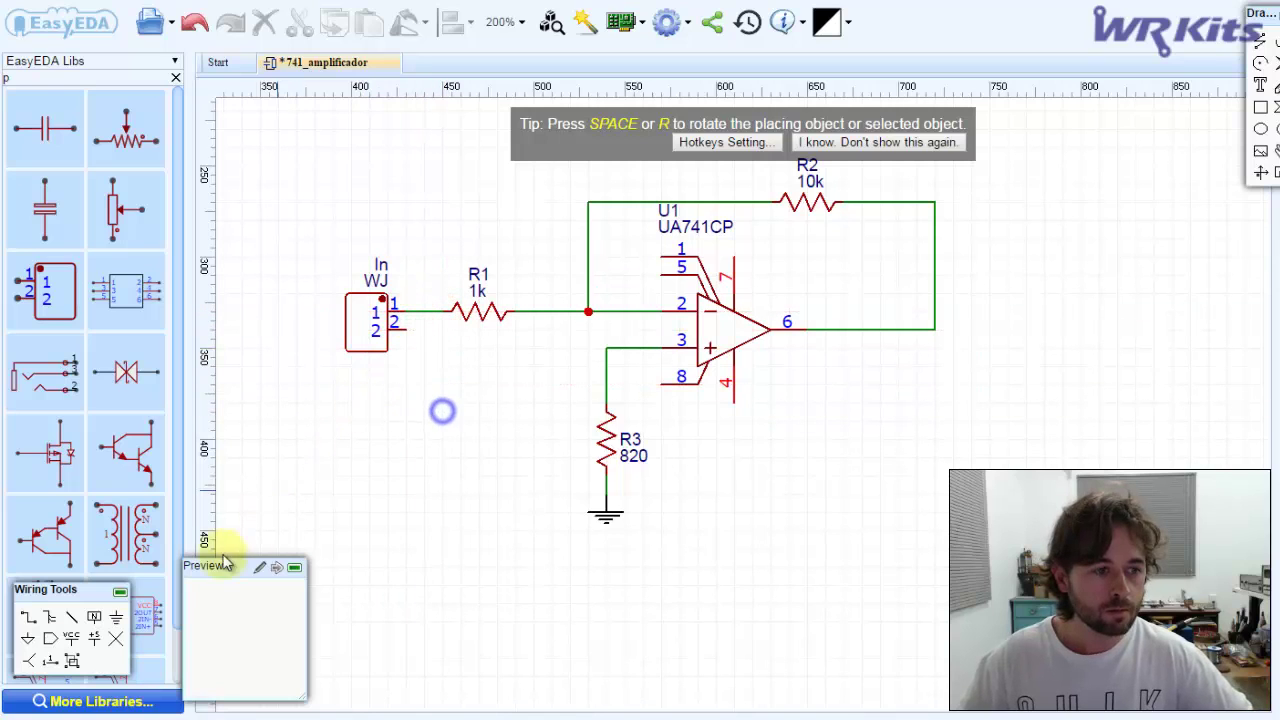
left_click(116, 617)
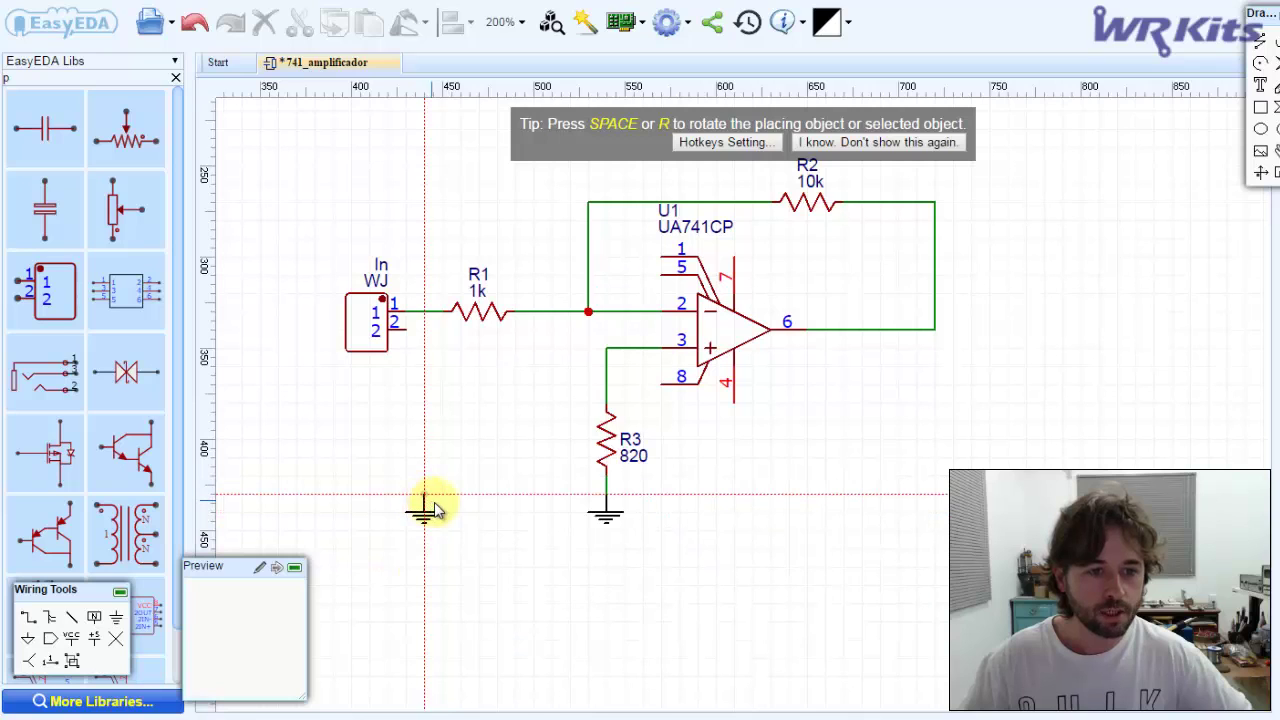
left_click(436, 508)
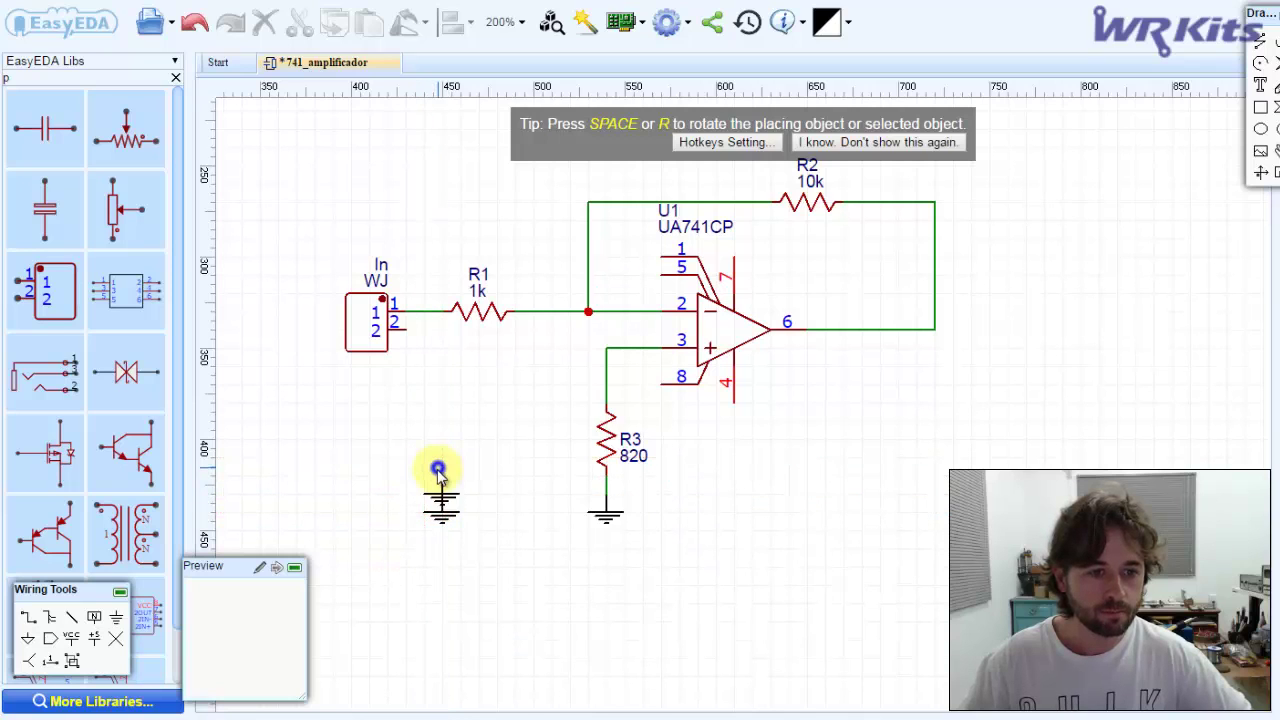
left_click(442, 493)
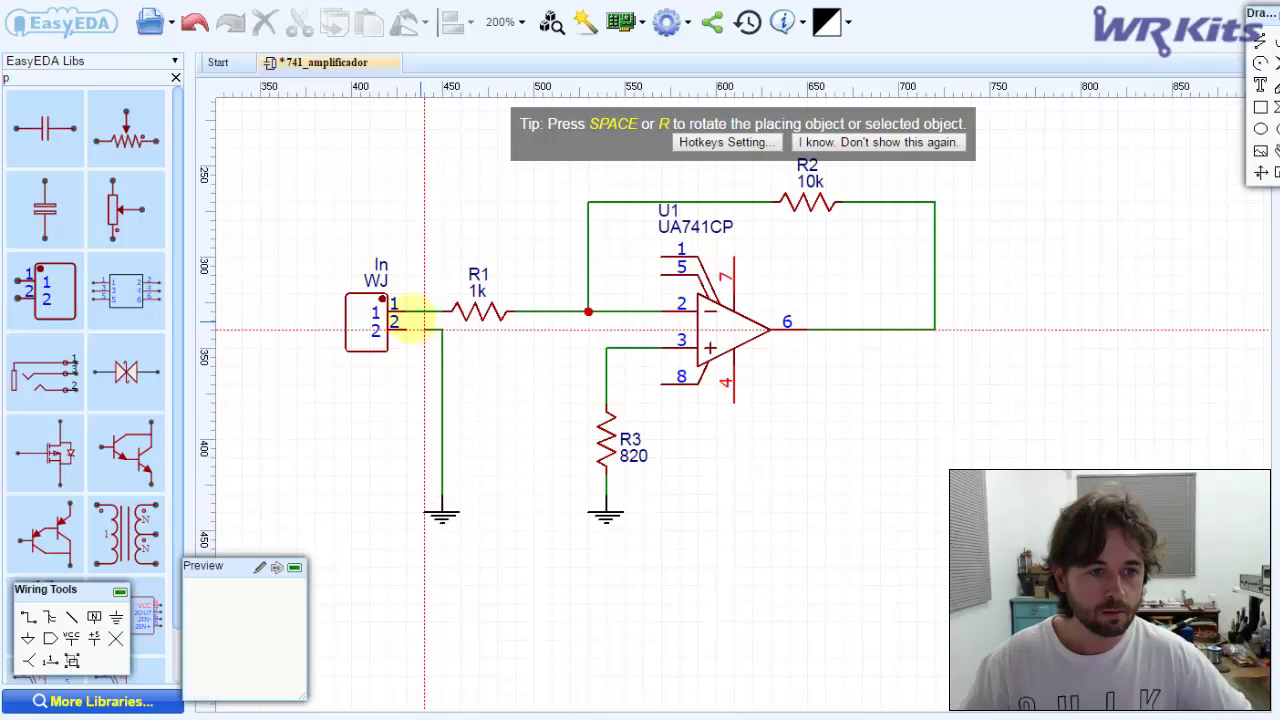
left_click(408, 329)
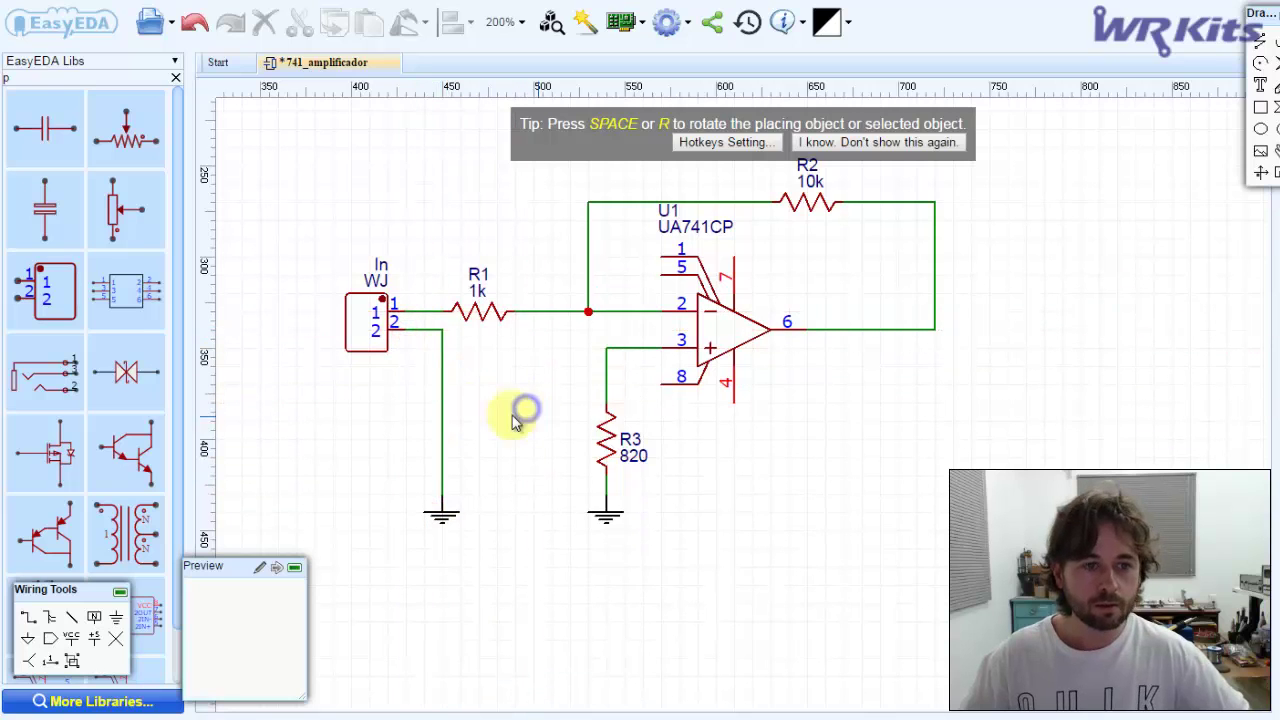
- Place another WJ2EDGVC-5.08-2P screw terminal beyond the op-amp output and name it Out
left_click(48, 300)
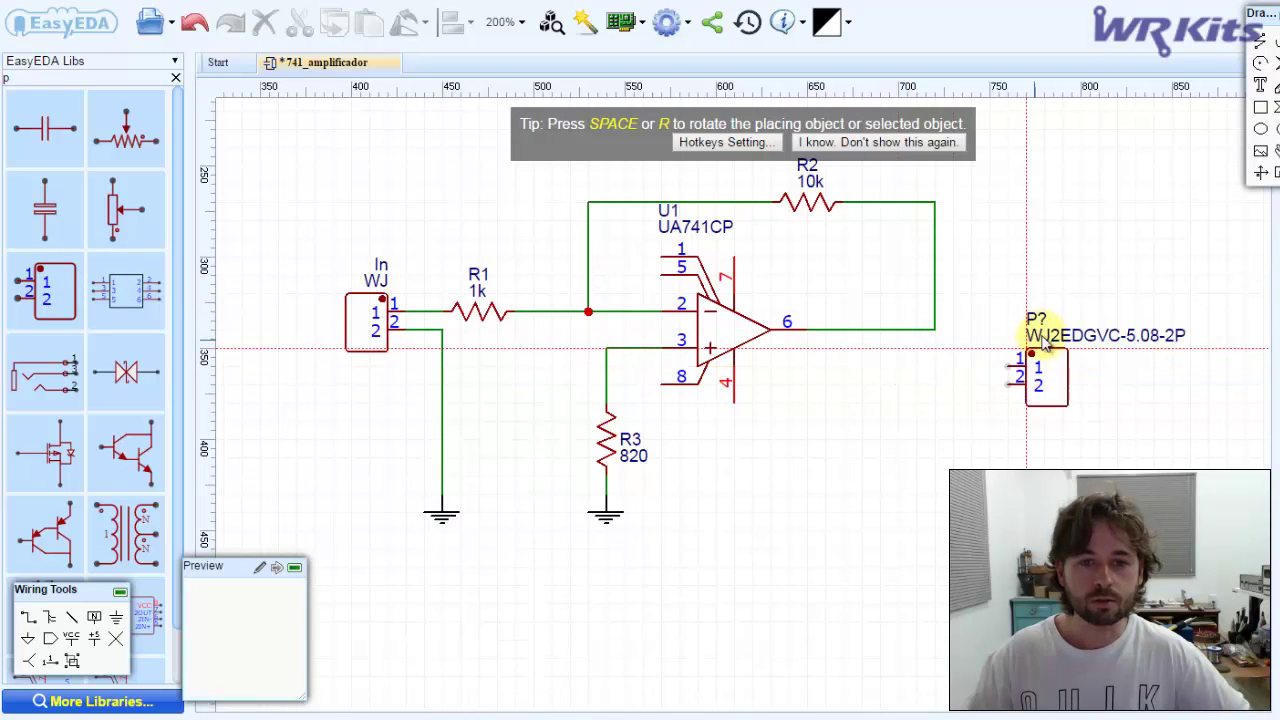
left_click(1012, 318)
right_click(968, 402)
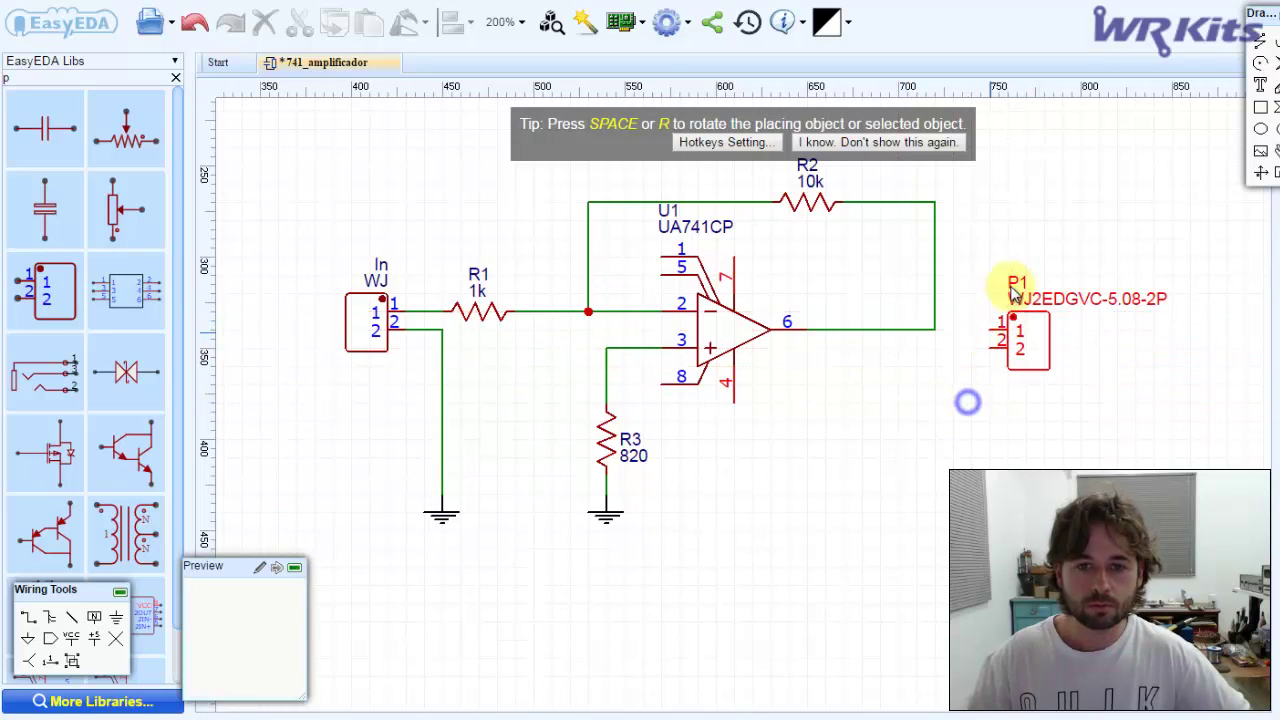
double_click(1015, 283)
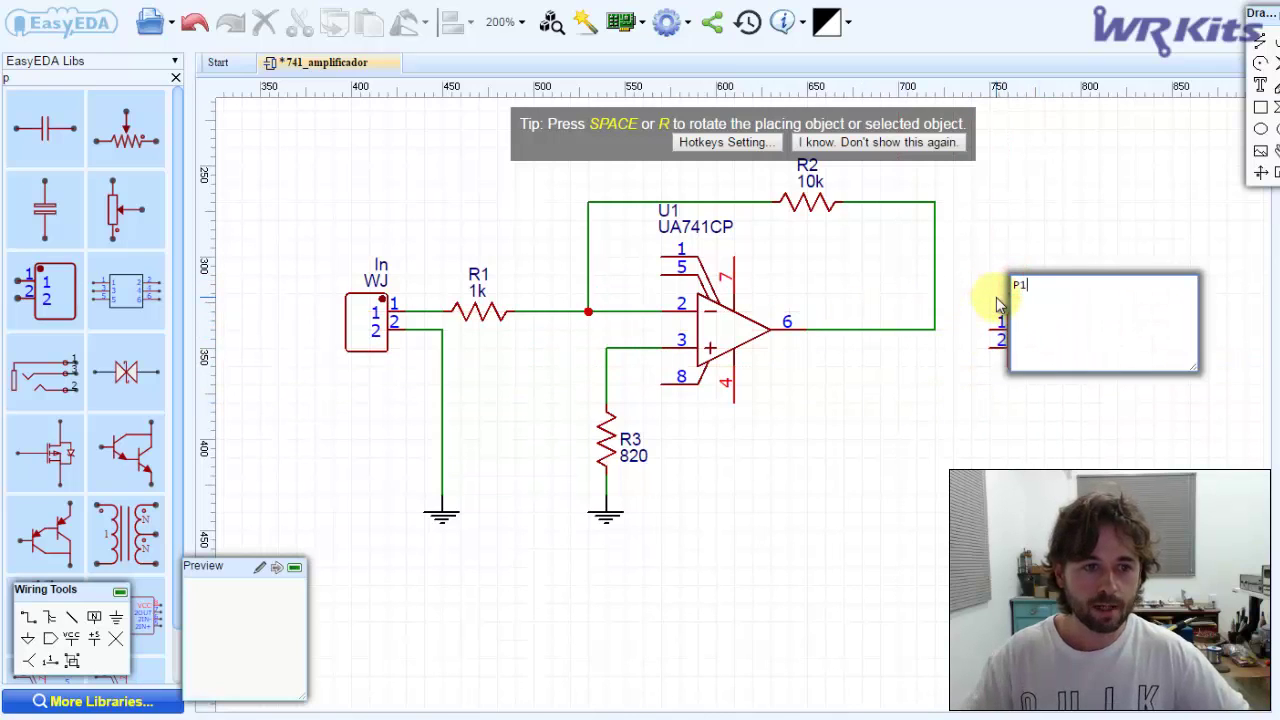
type("==")
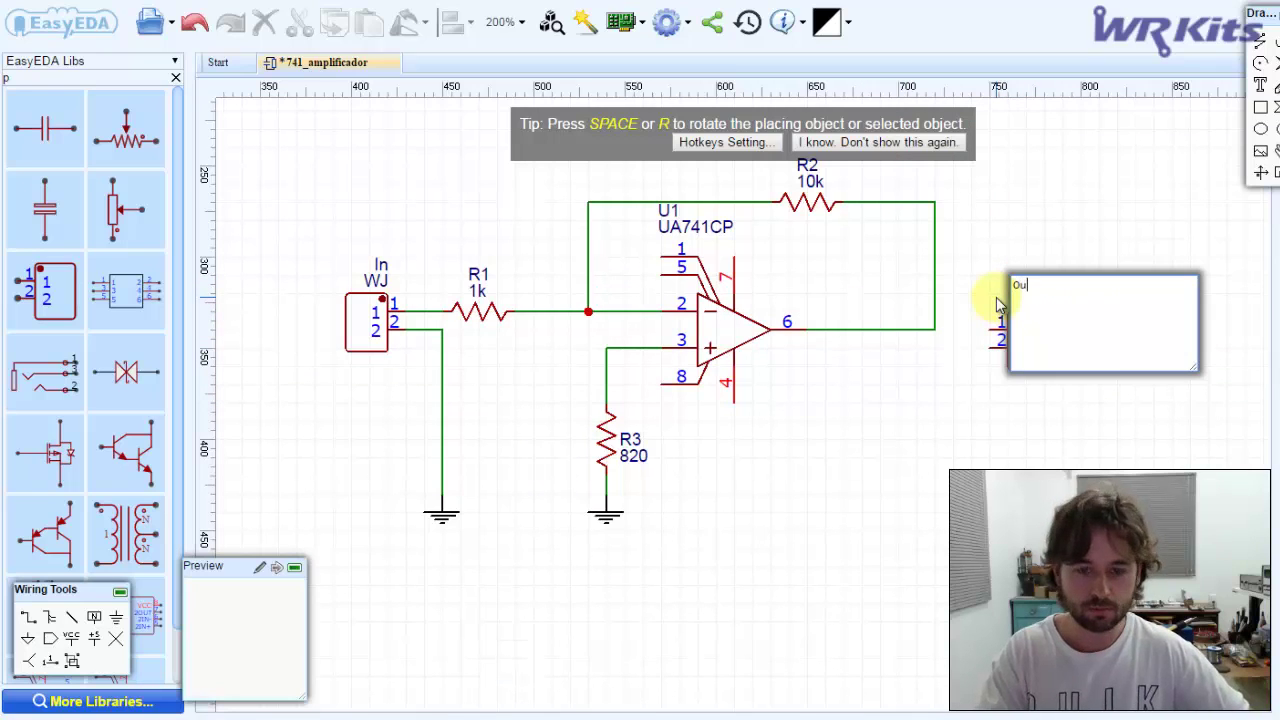
left_click(838, 627)
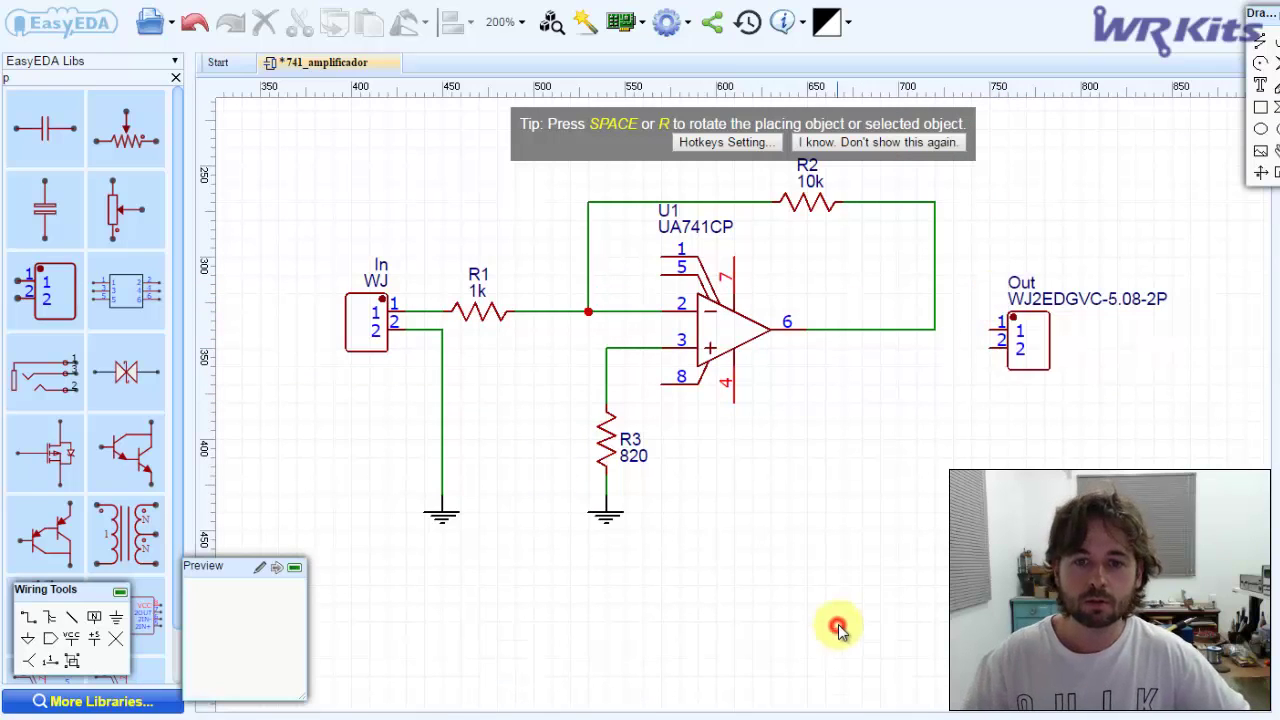
- Wire the Out terminal's pin 1 to the op-amp output and feedback junction, and its pin 2 to a new ground symbol
left_click(990, 330)
left_click(935, 333)
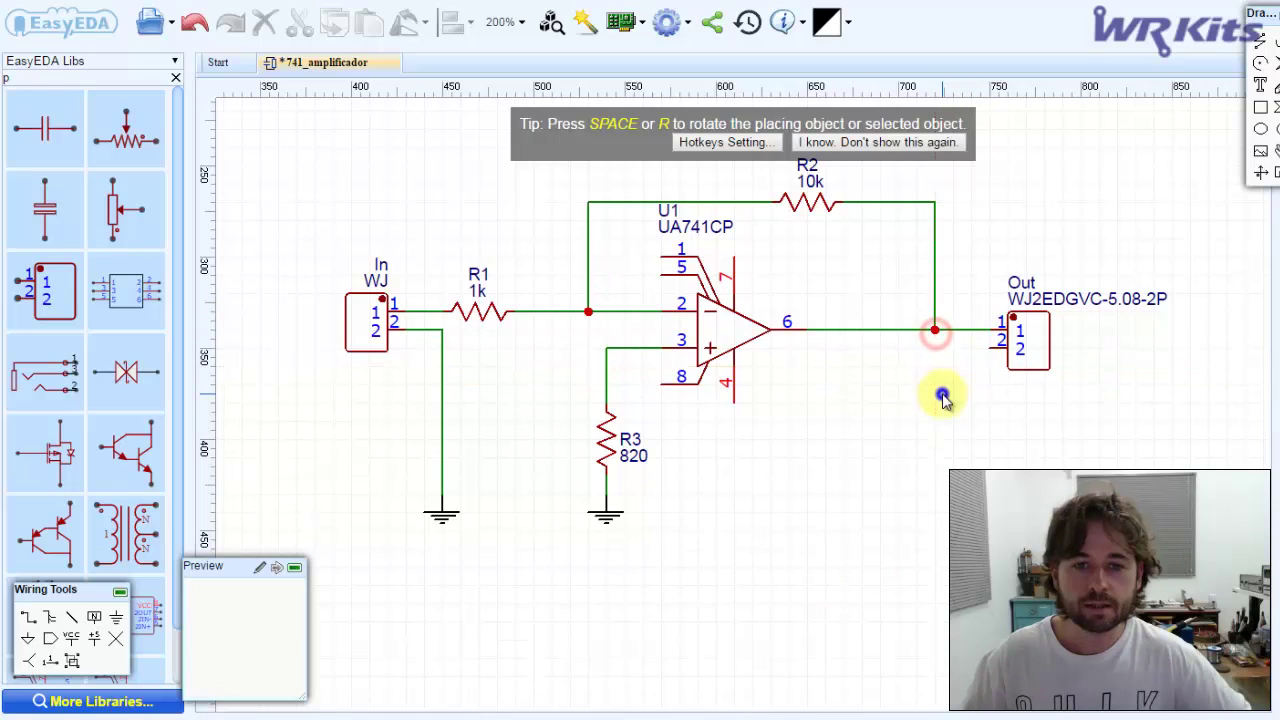
left_click(115, 620)
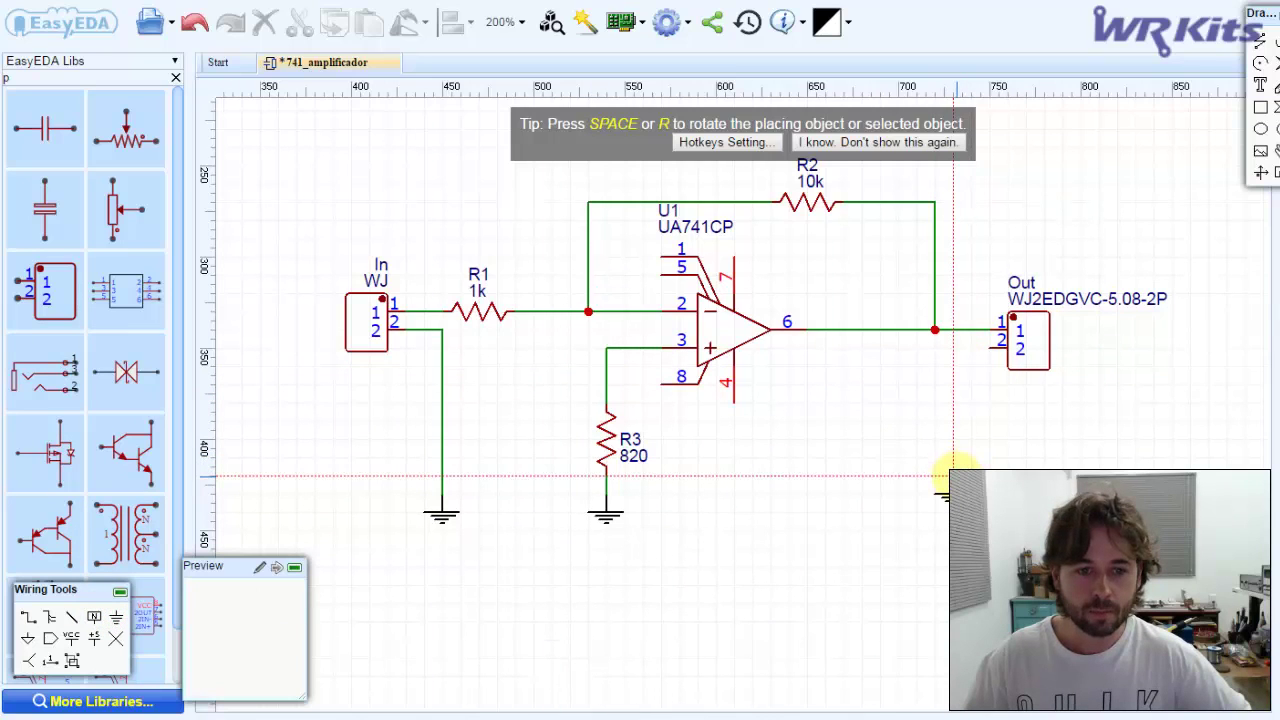
left_click(943, 512)
right_click(950, 450)
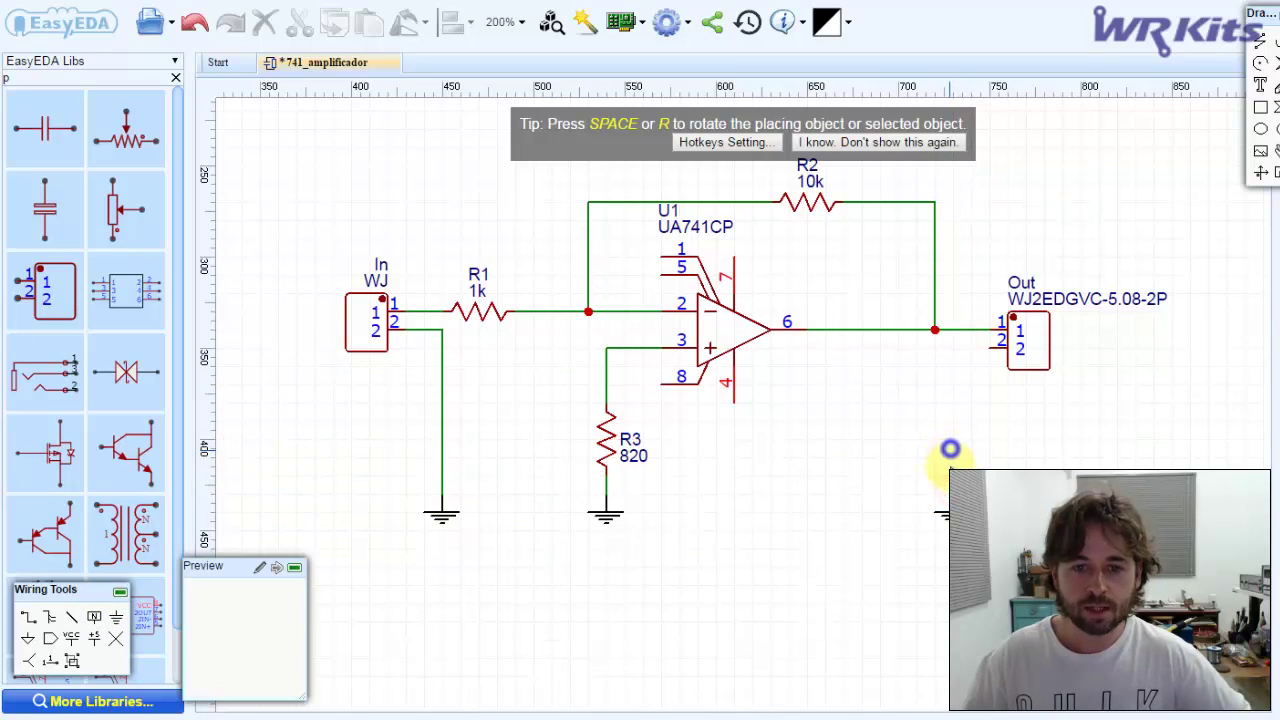
left_click(943, 492)
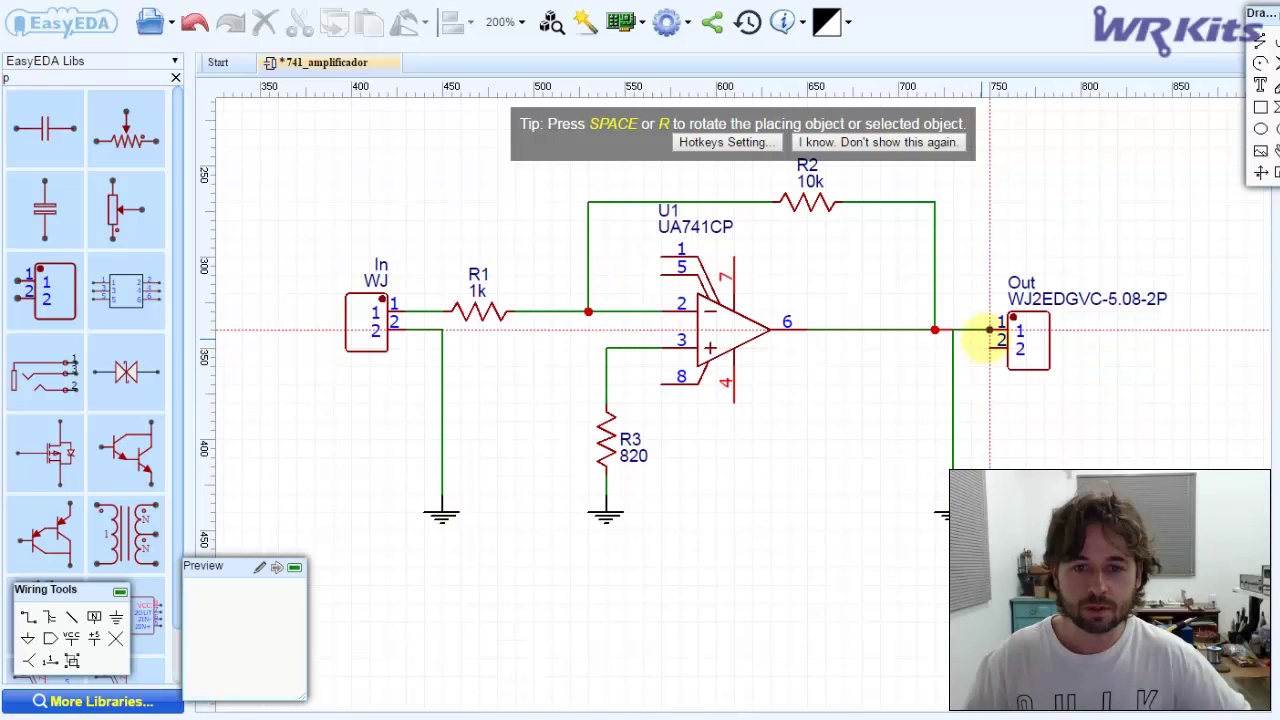
left_click(986, 345)
right_click(870, 415)
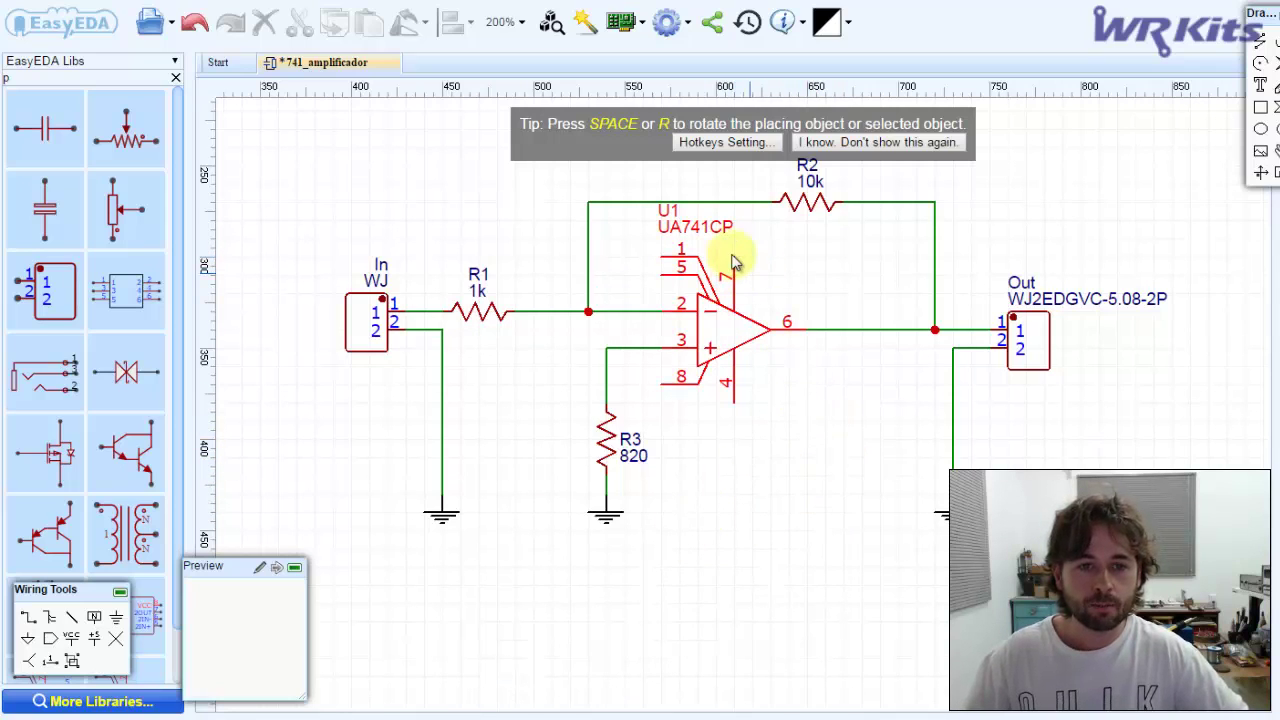
- Place a WJ2EDGVC-5.08-2P screw terminal named +V below Out, and shorten both terminals' part labels to WJ
left_click(58, 300)
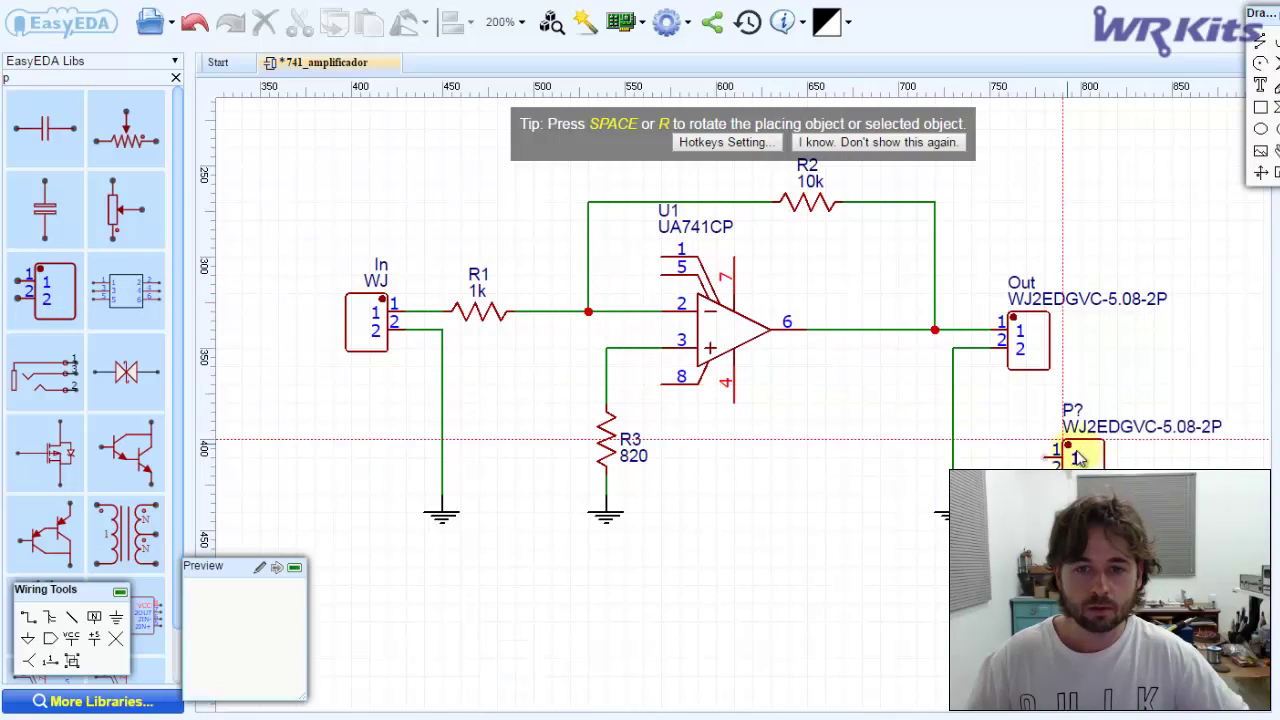
left_click(1098, 440)
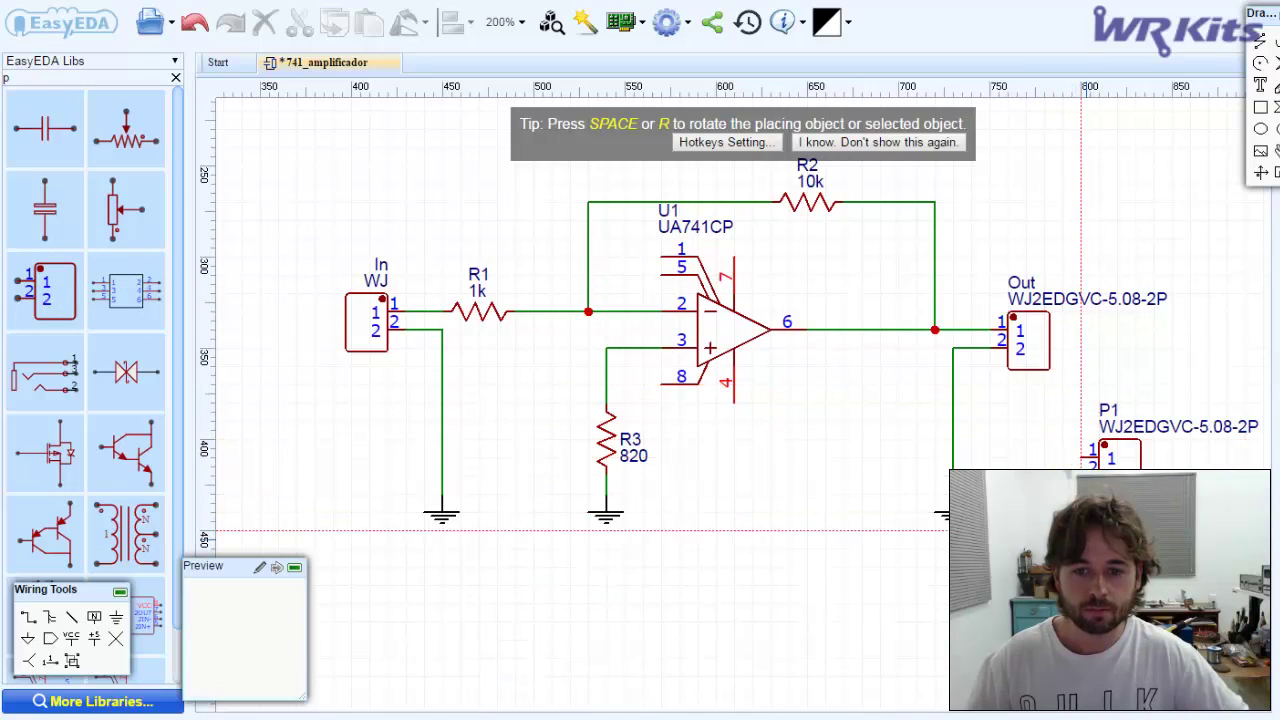
right_click(1104, 408)
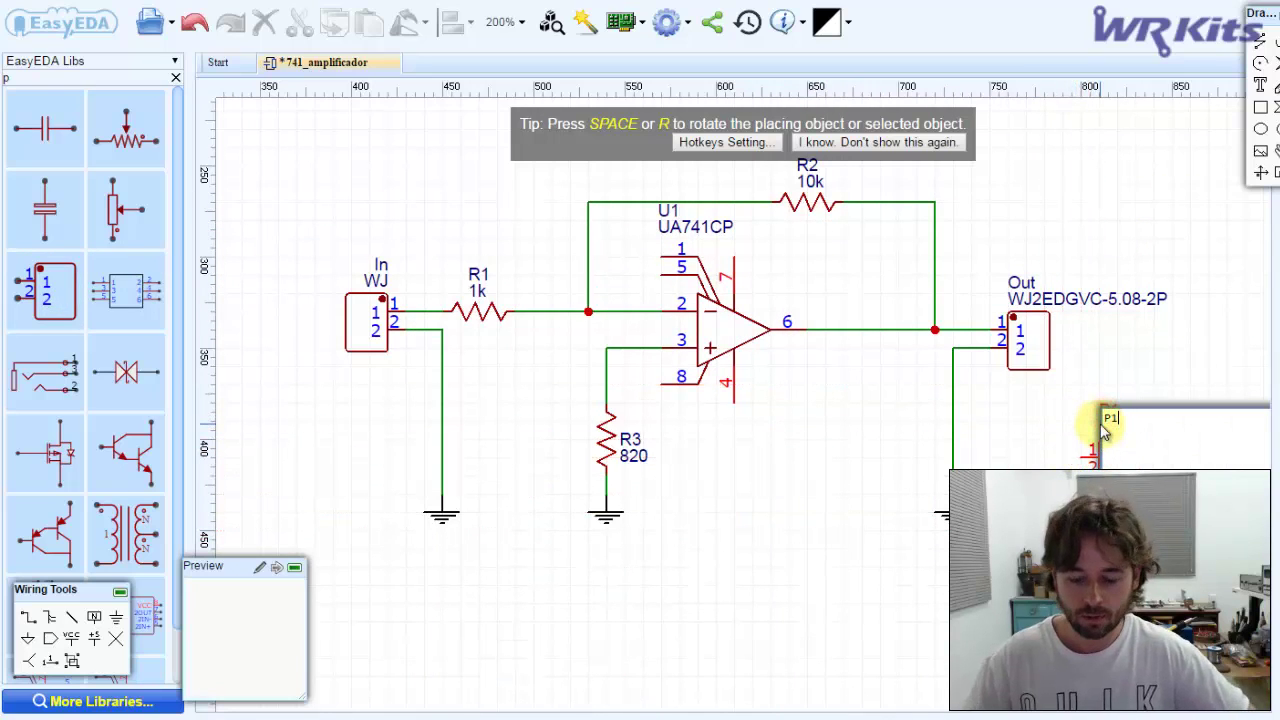
type("+v")
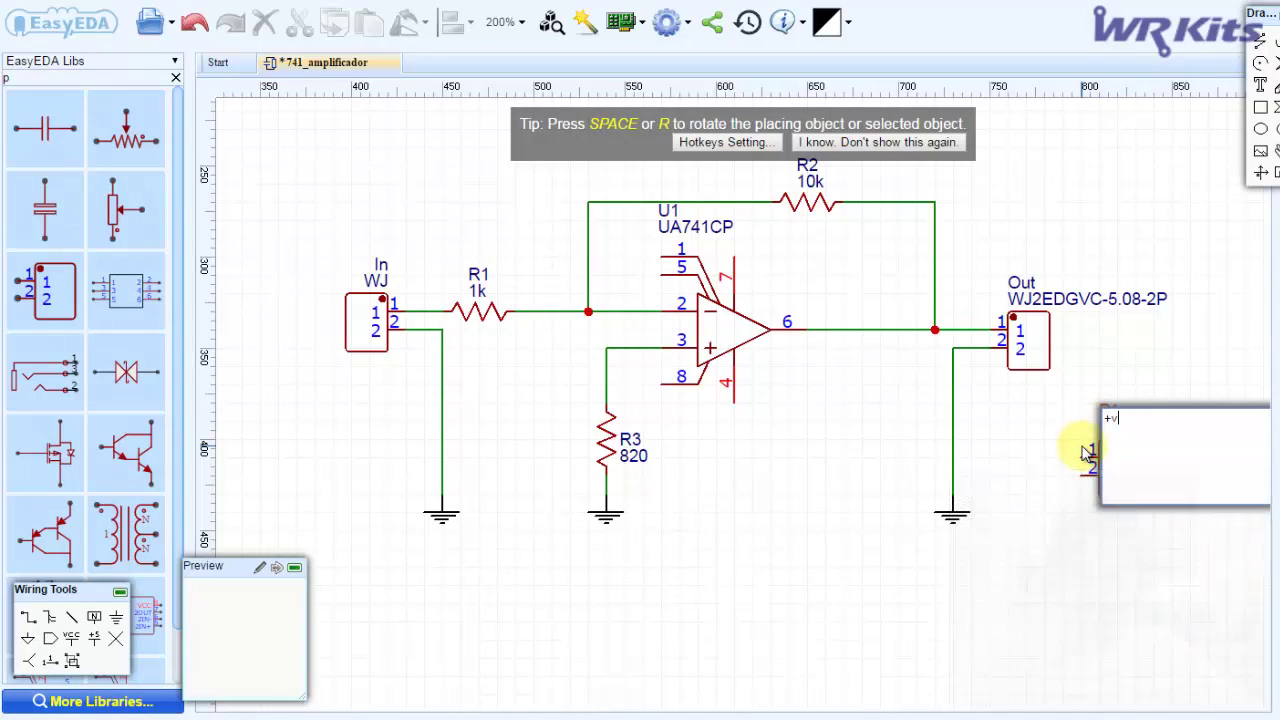
key("Return")
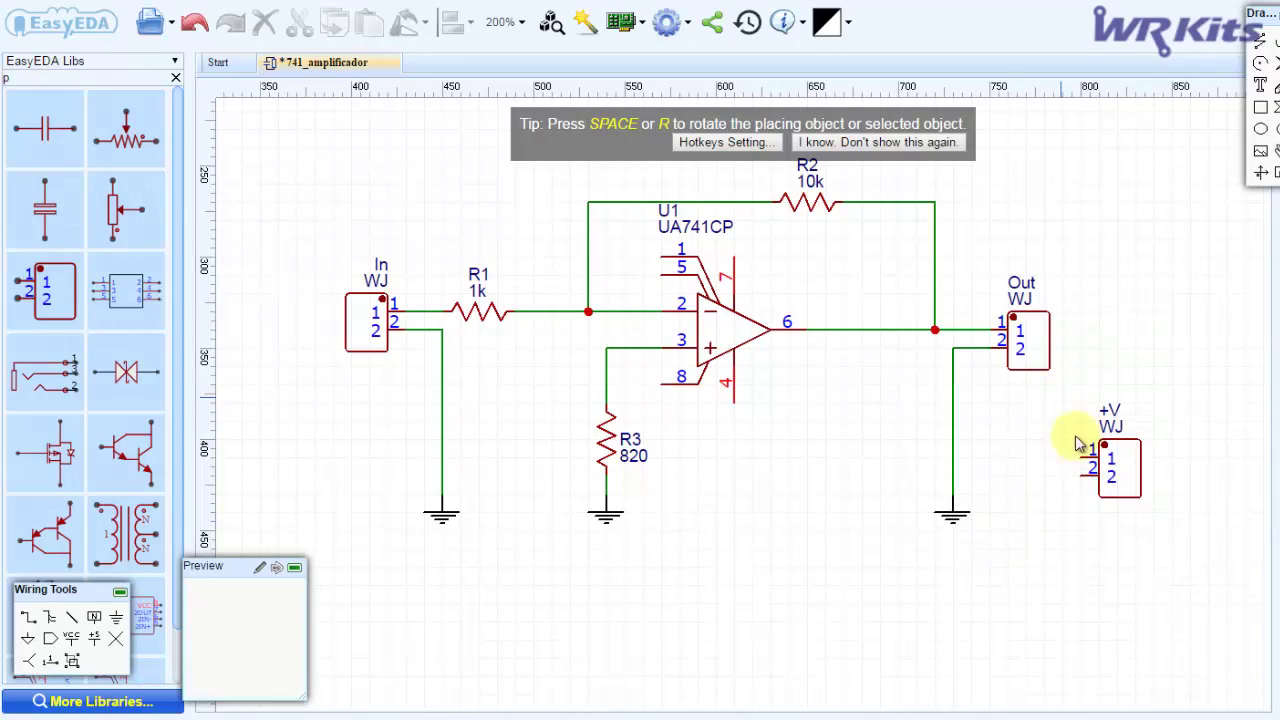
- Duplicate the +V screw terminal, place the copy directly below it and name it -V
left_click(1116, 456)
key("ctrl+c")
key("ctrl+v")
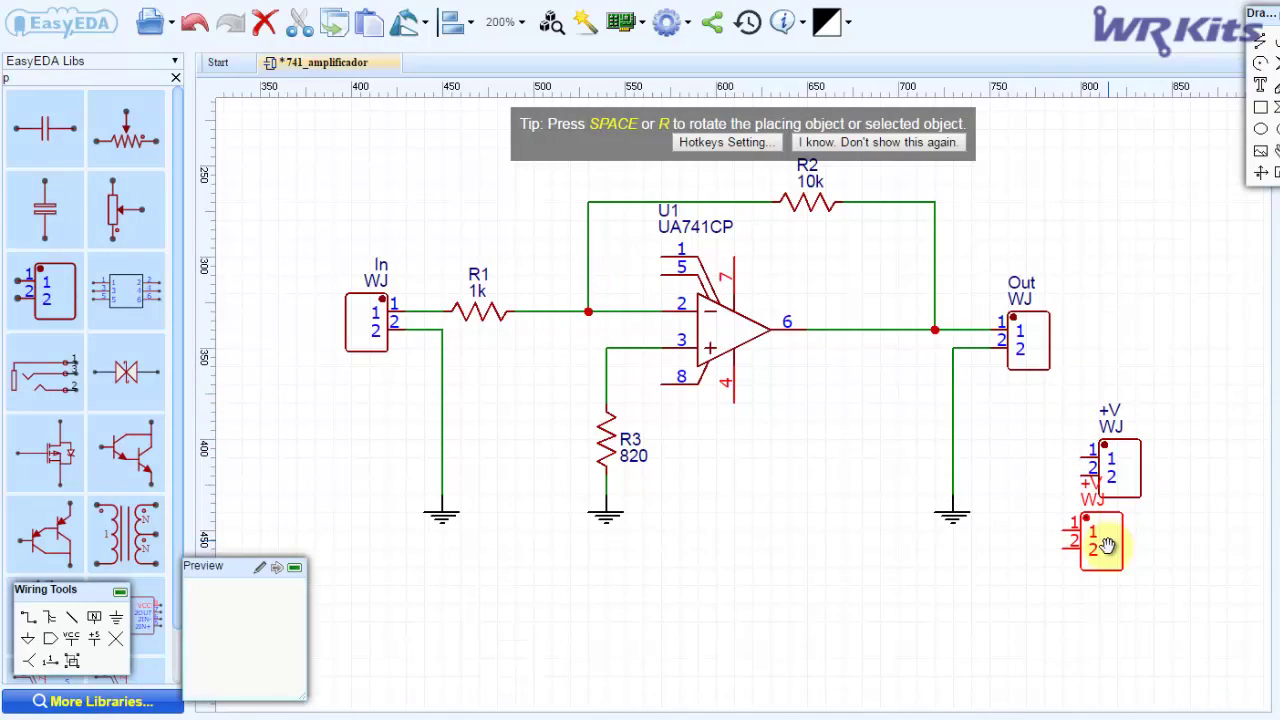
left_click(1127, 570)
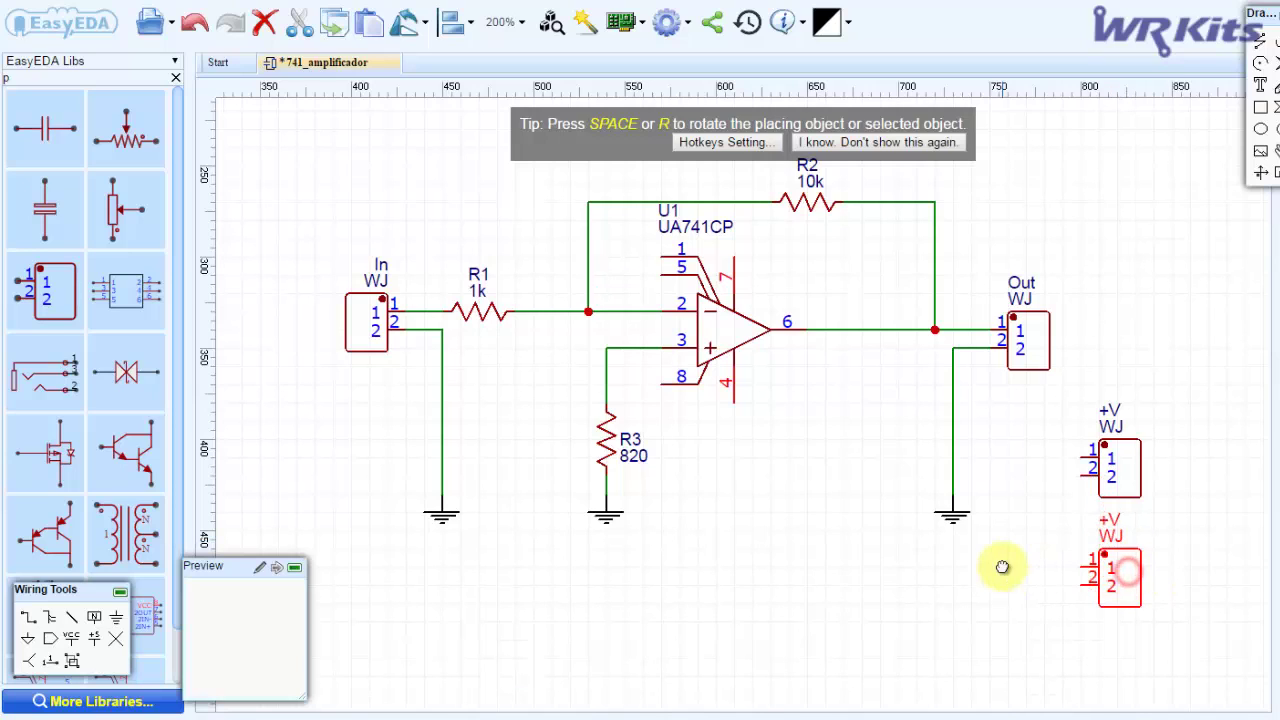
double_click(1111, 519)
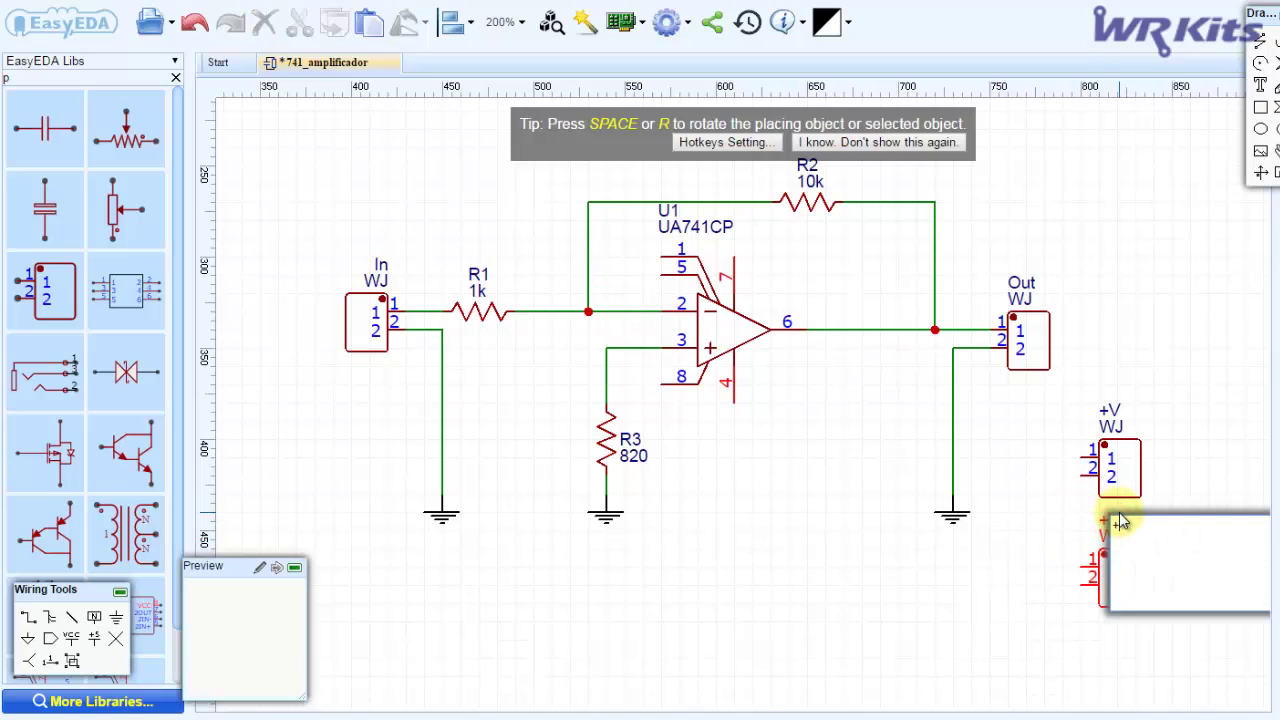
type("-V")
key("Return")
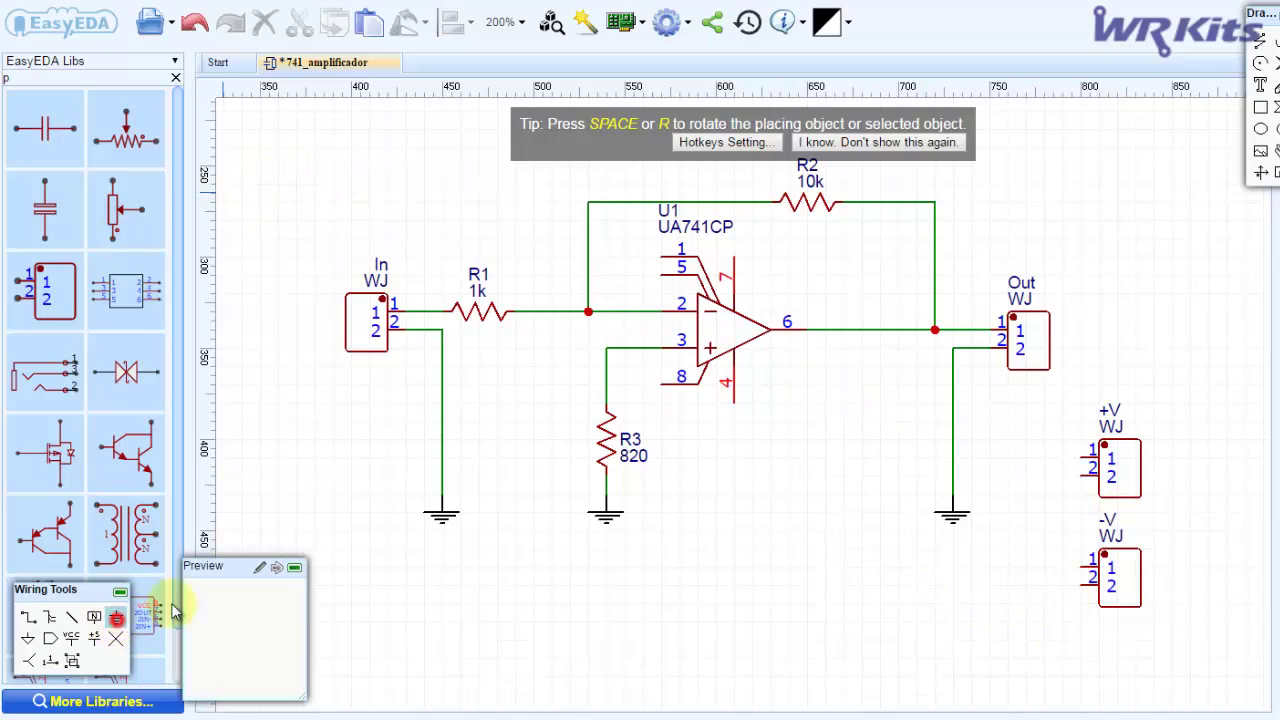
- Place a ground symbol below the -V terminal and wire it up to the +V terminal's pin 1
left_click(1062, 622)
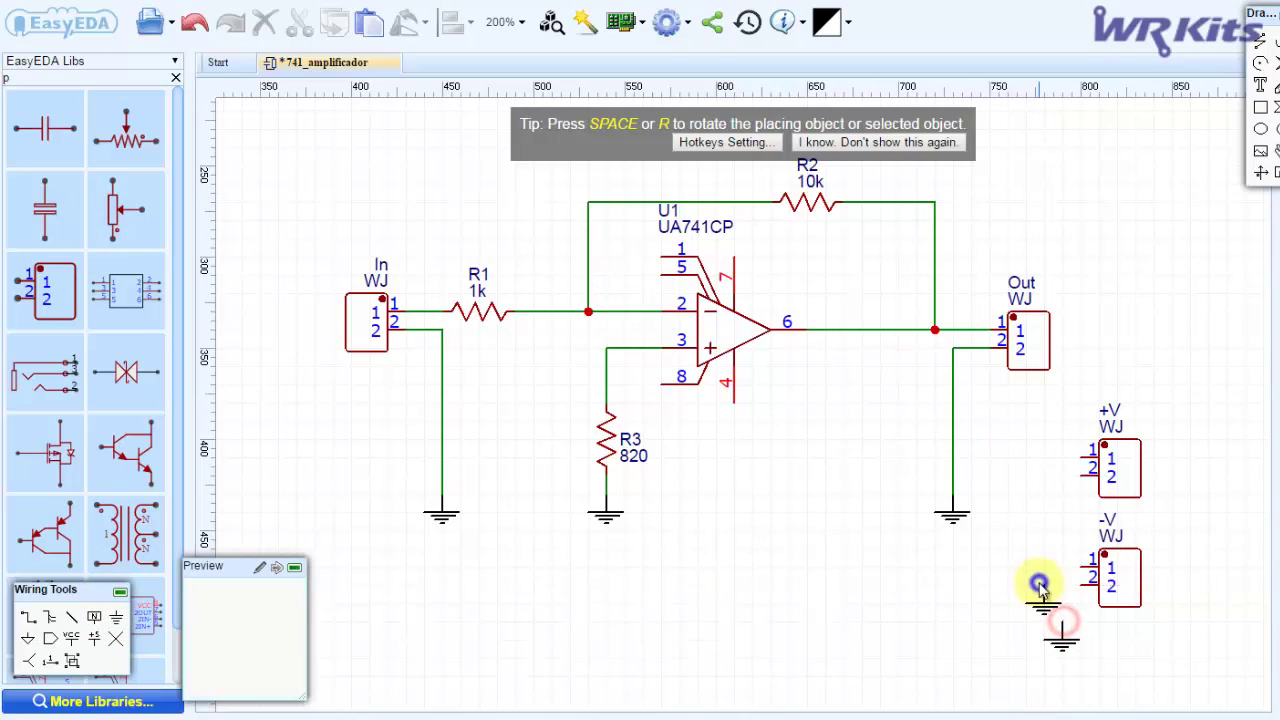
right_click(1040, 588)
left_click(1062, 628)
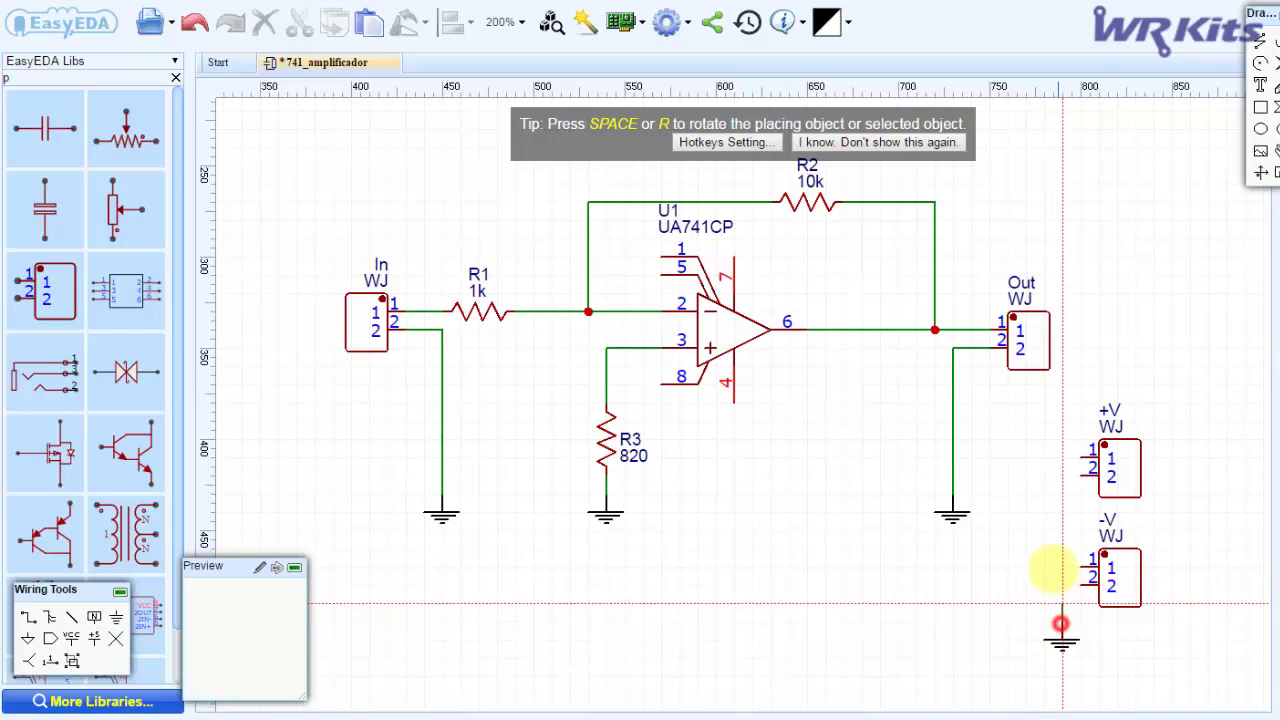
left_click(1080, 457)
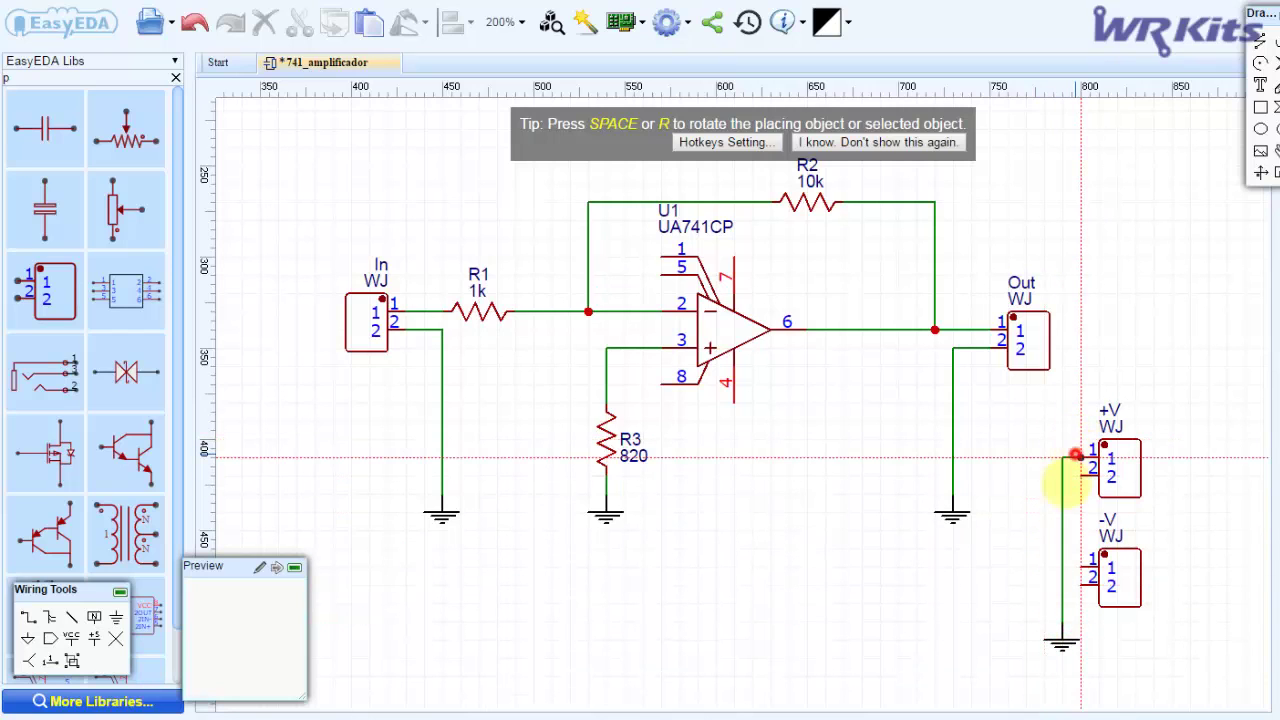
- Wire the -V terminal's pin 2 to the vertical ground wire, undoing the misdrawn first attempt
left_click(1086, 580)
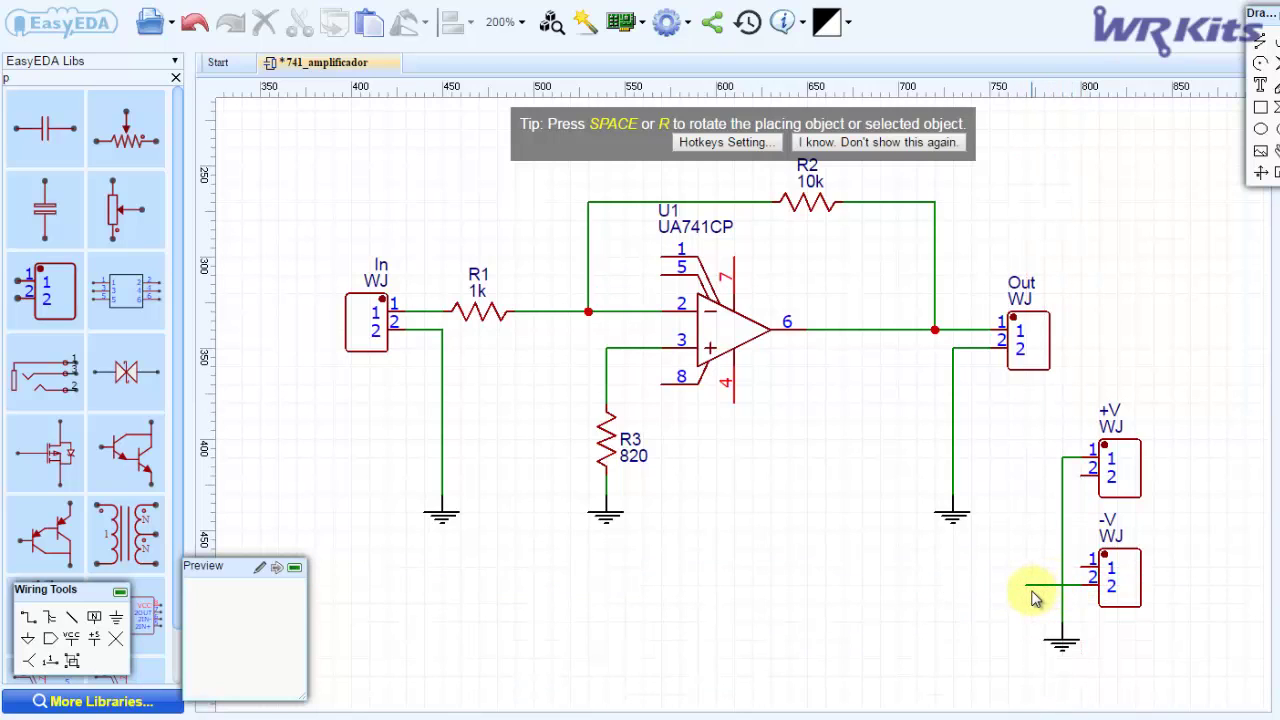
key("ctrl+z")
left_click(1086, 580)
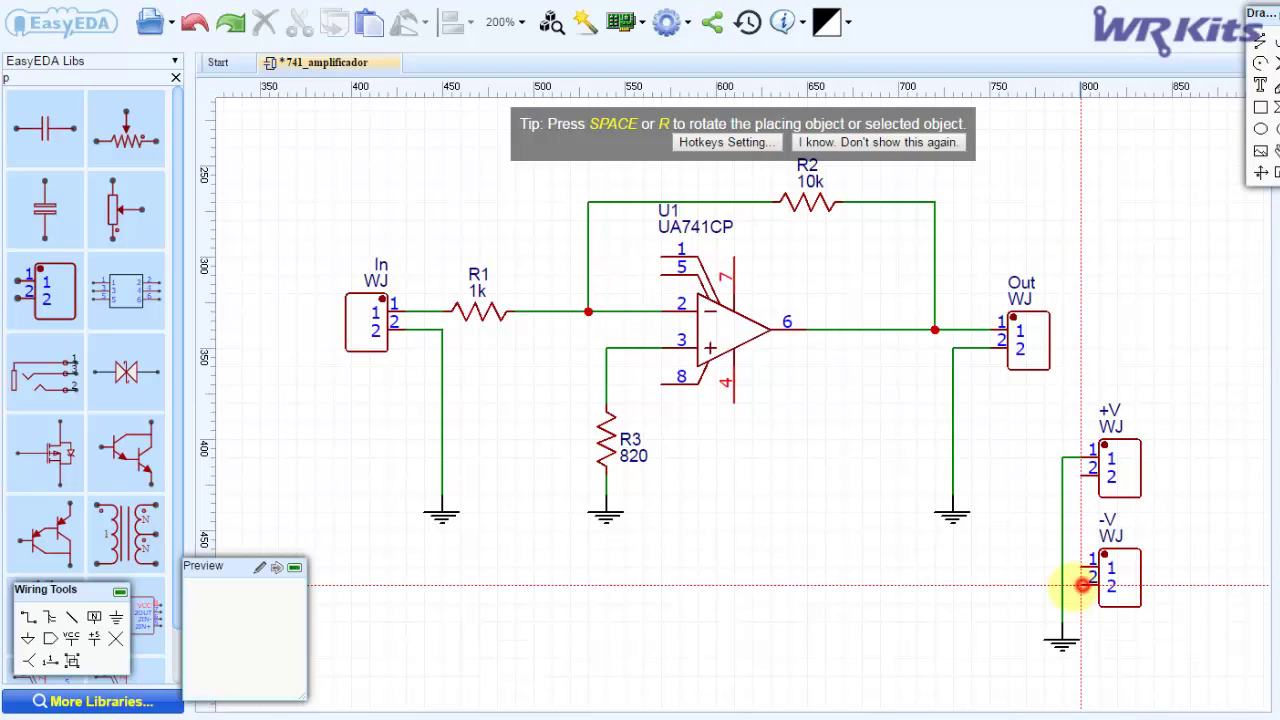
left_click(1062, 585)
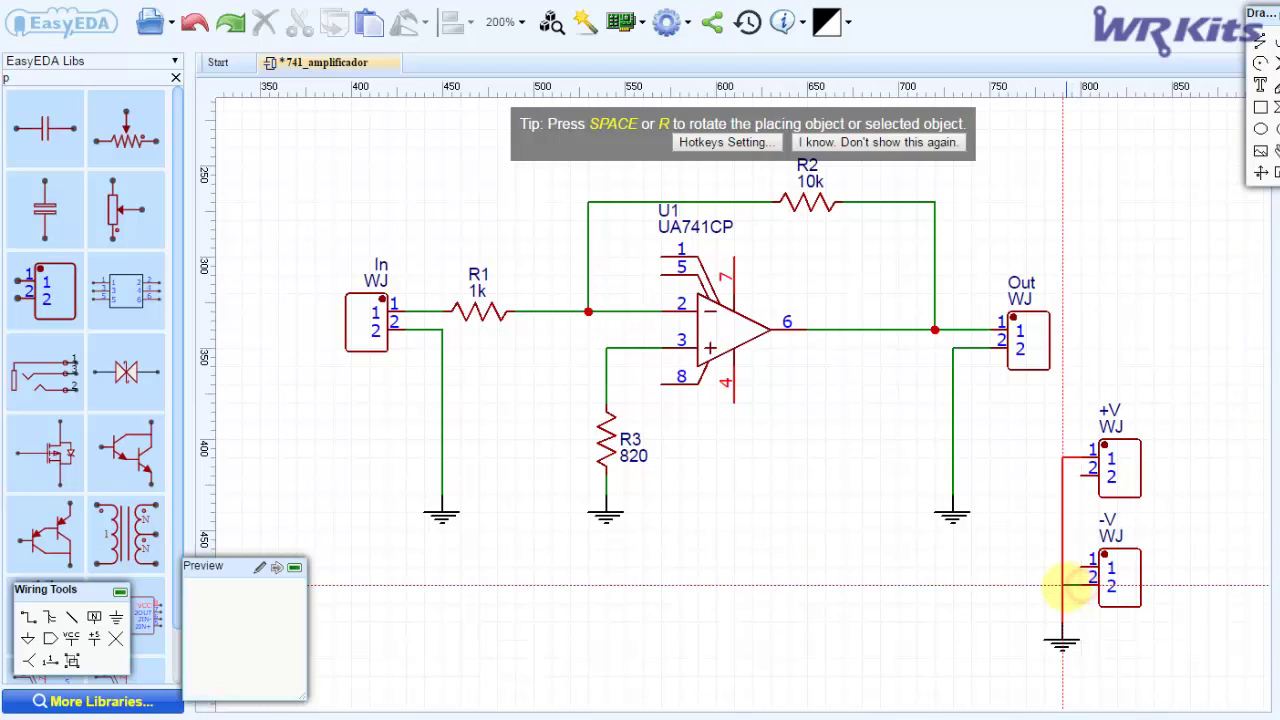
- Delete the wire running from the +V terminal's pin 1 to ground and wire its pin 2 to ground instead
left_click(1065, 475)
left_click(1064, 476)
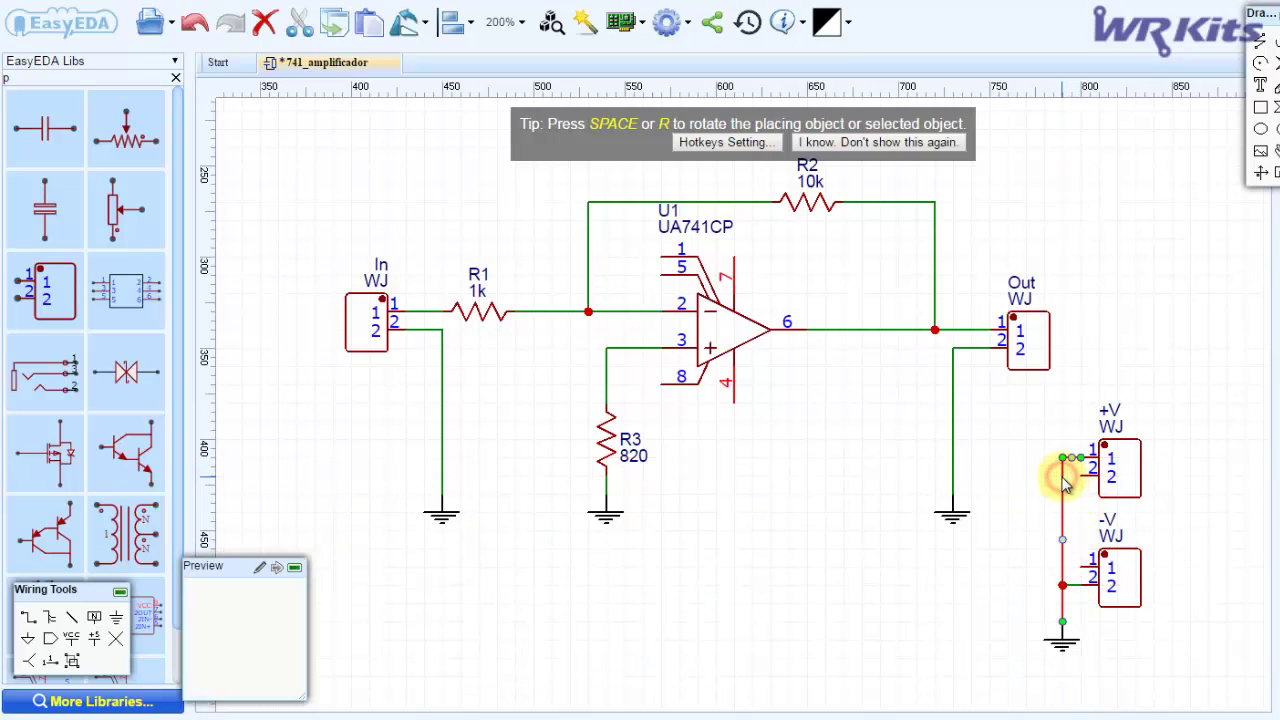
key("Delete")
left_click(1082, 458)
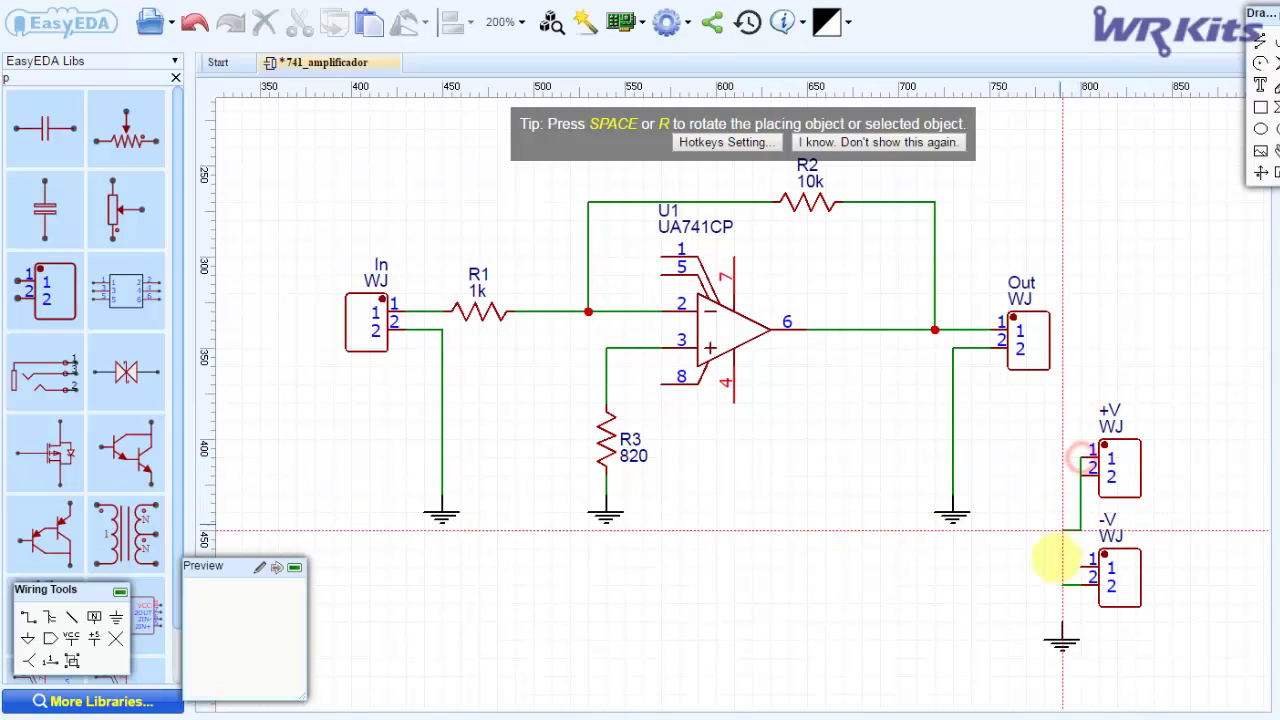
right_click(1063, 458)
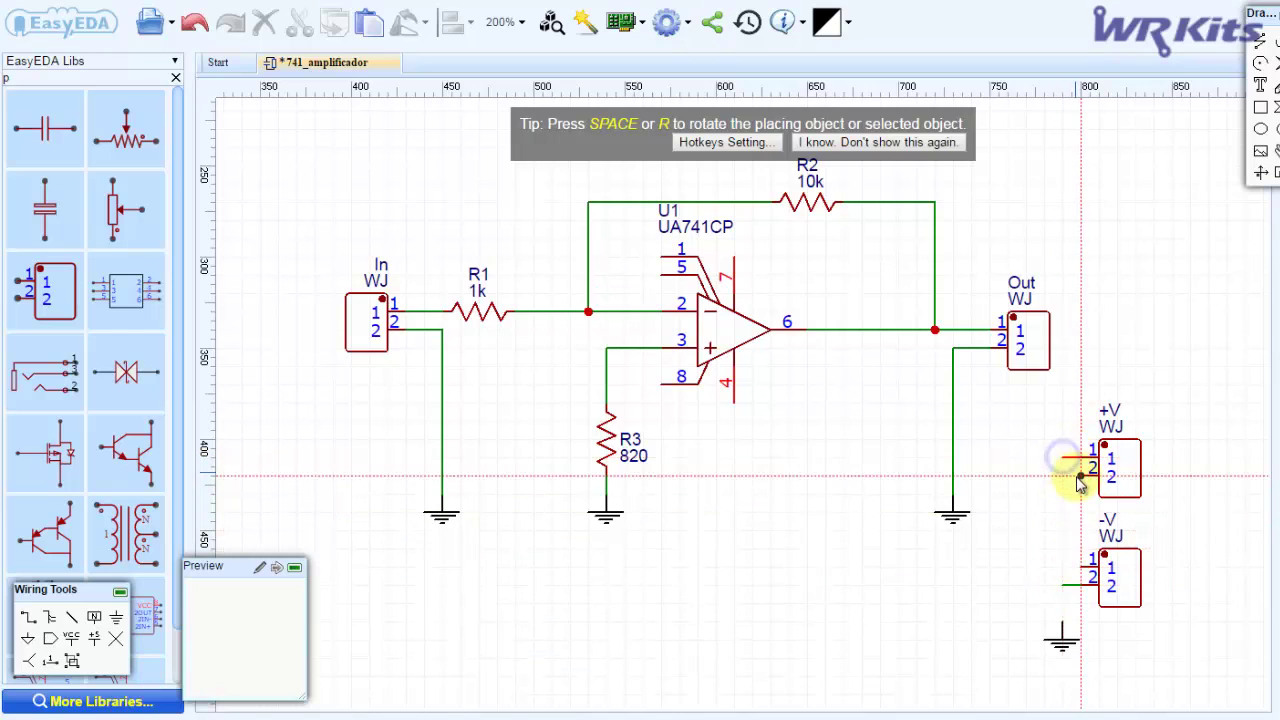
key("ctrl+z")
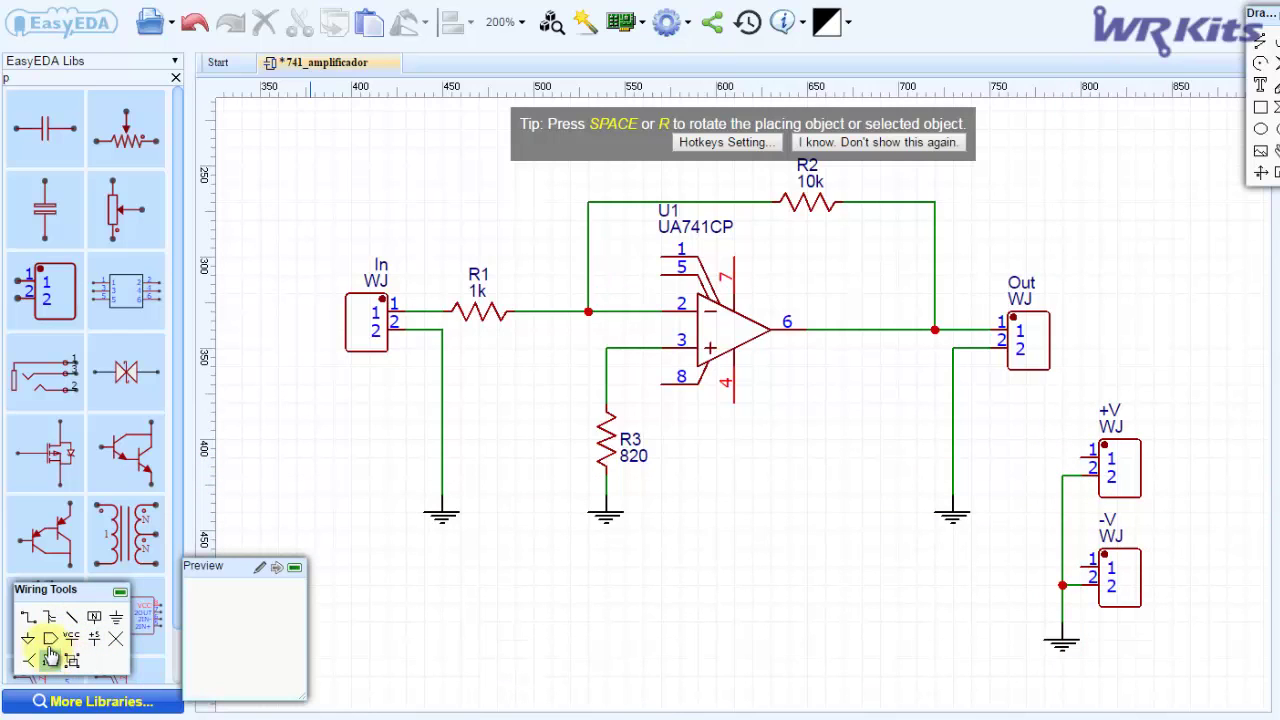
- Place two net ports, one facing pin 1 of the +V terminal and one facing pin 1 of the -V terminal
left_click(52, 645)
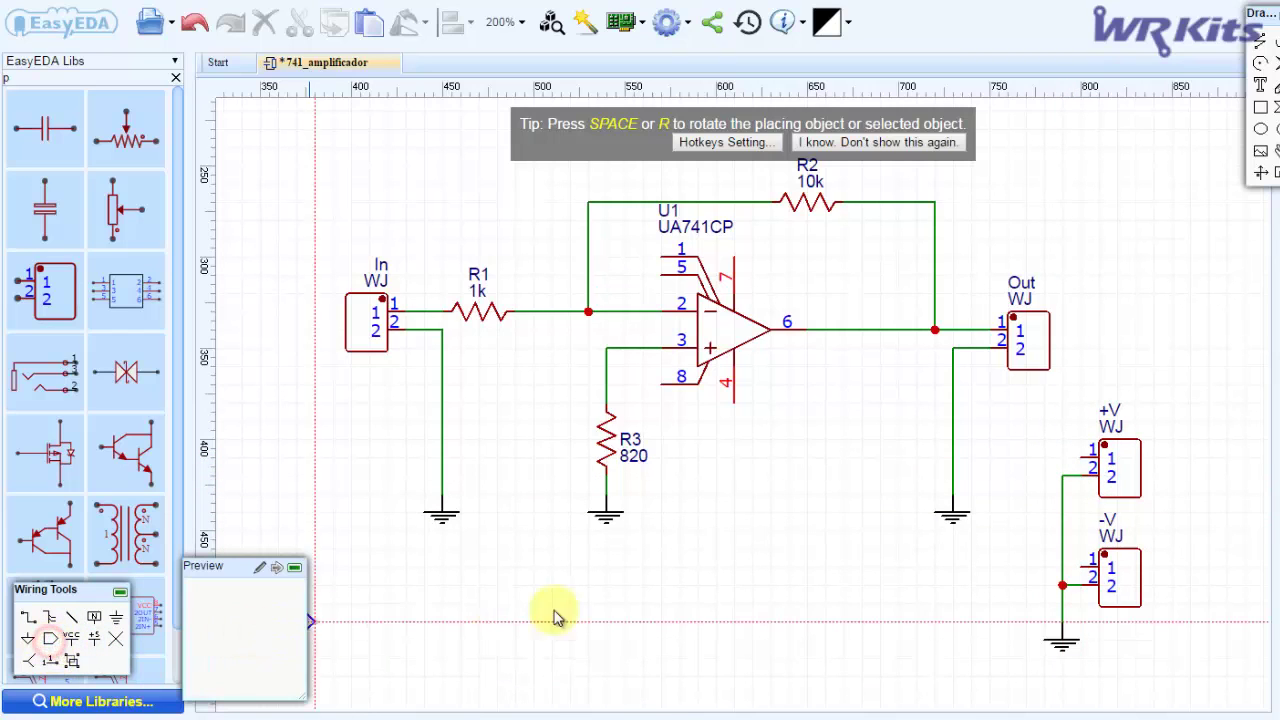
left_click(1060, 459)
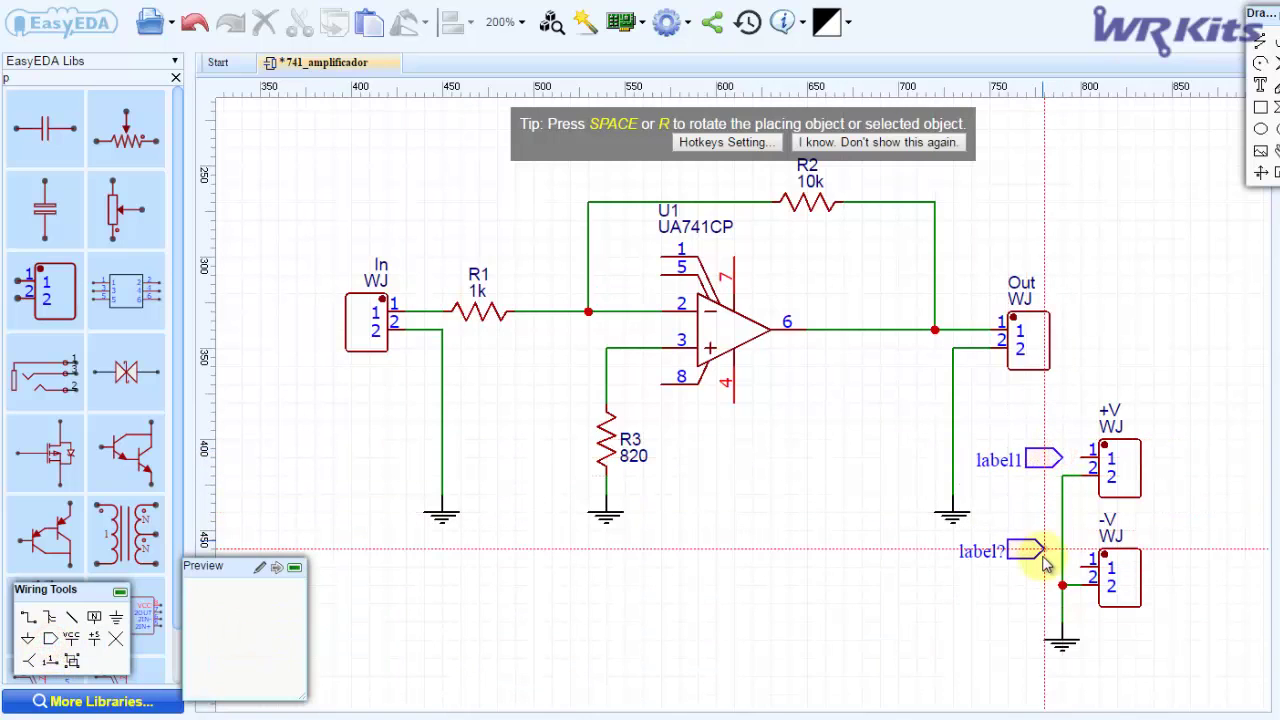
left_click(1045, 567)
right_click(1094, 617)
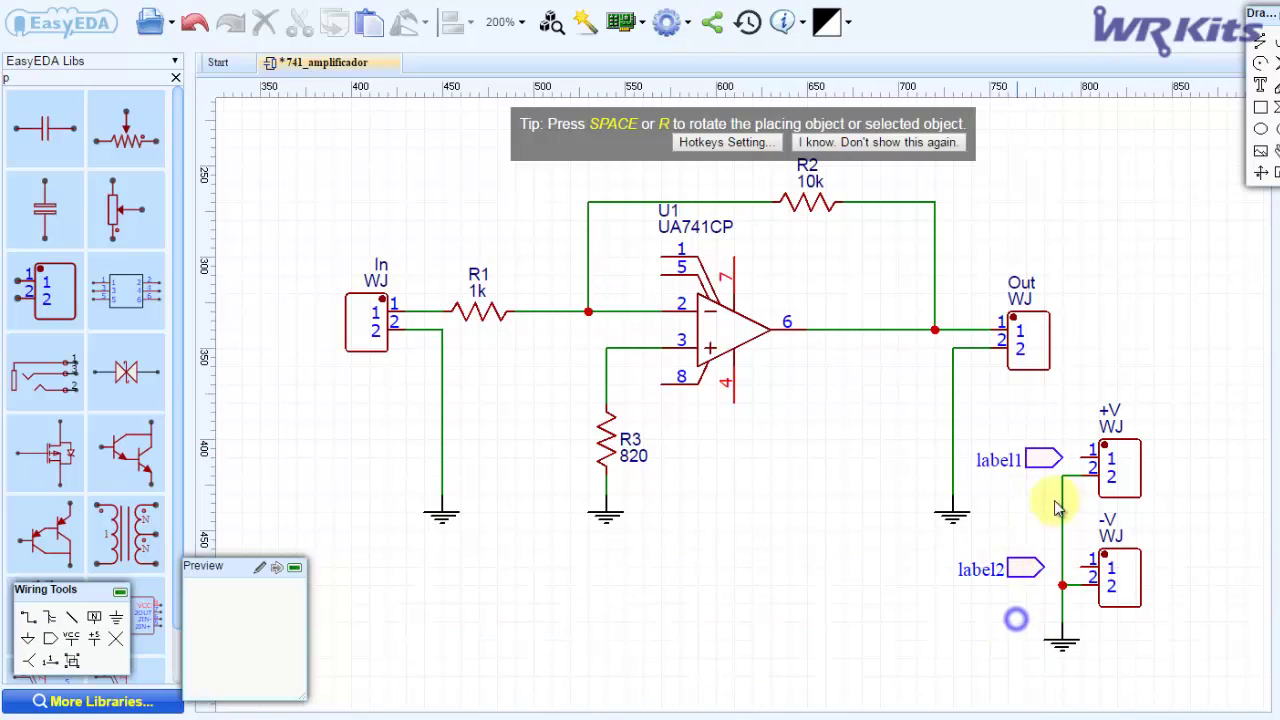
- Move the power supply group of two terminals, net ports and ground farther to the right of the Out terminal
scroll(985, 530, "up", 2)
scroll(1010, 545, "down", 5)
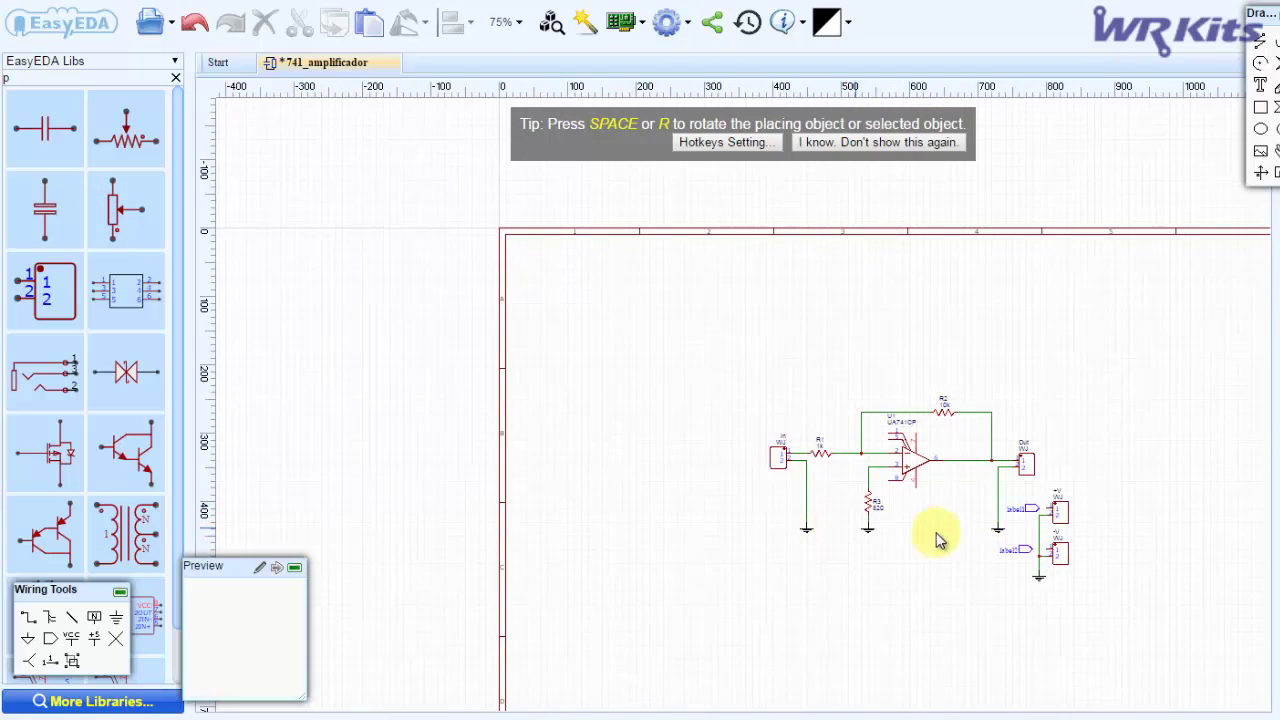
scroll(937, 537, "down", 1)
scroll(945, 525, "right", 2)
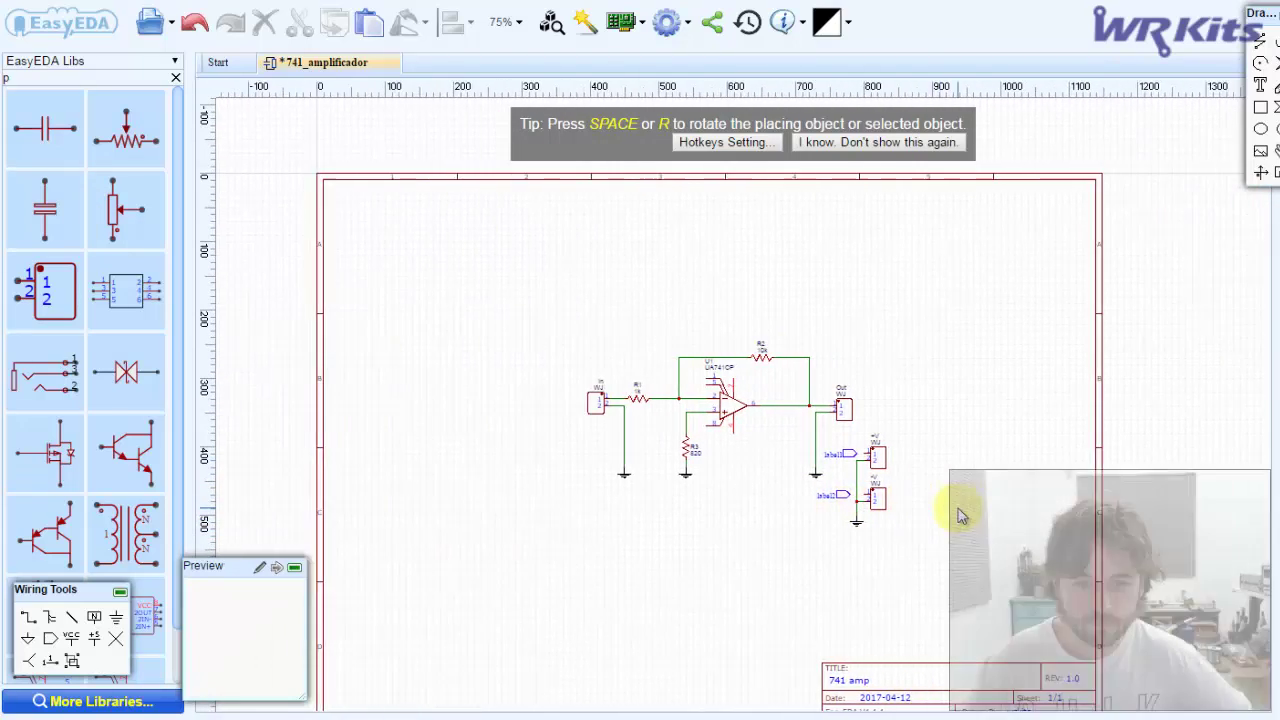
scroll(870, 520, "up", 4)
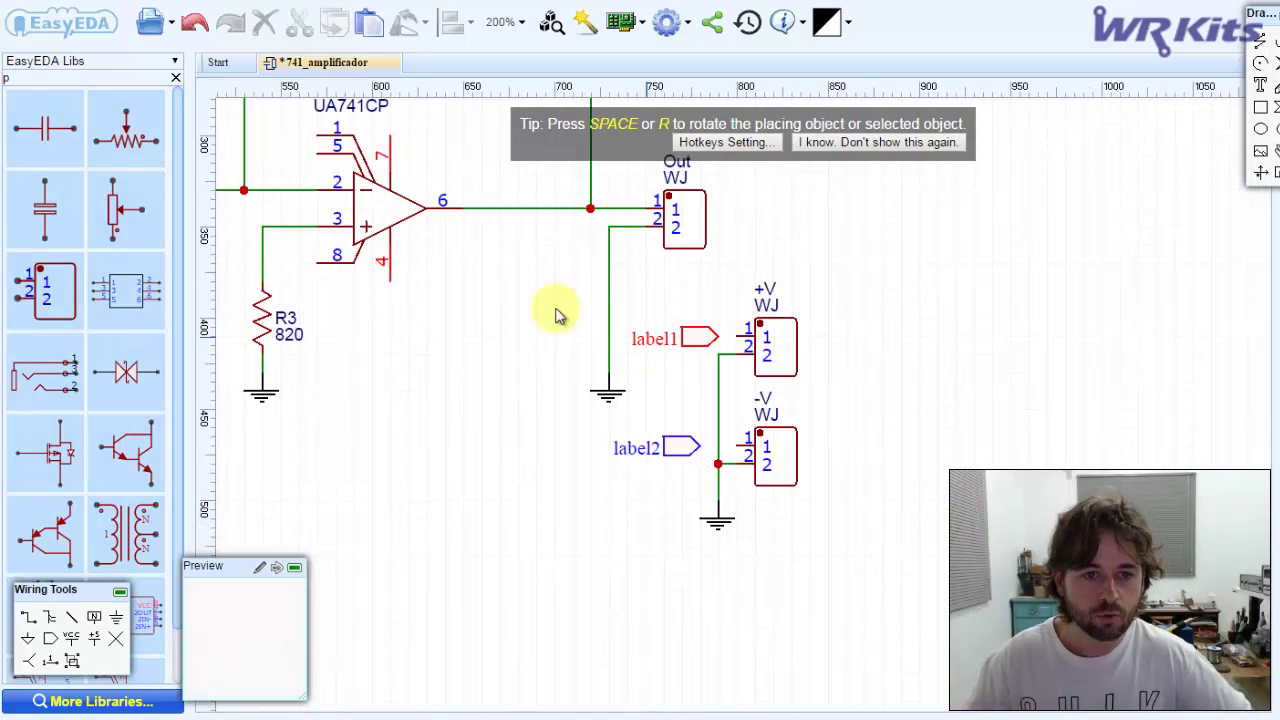
left_click_drag(858, 342, 655, 625)
left_click_drag(787, 477, 985, 466)
left_click(800, 530)
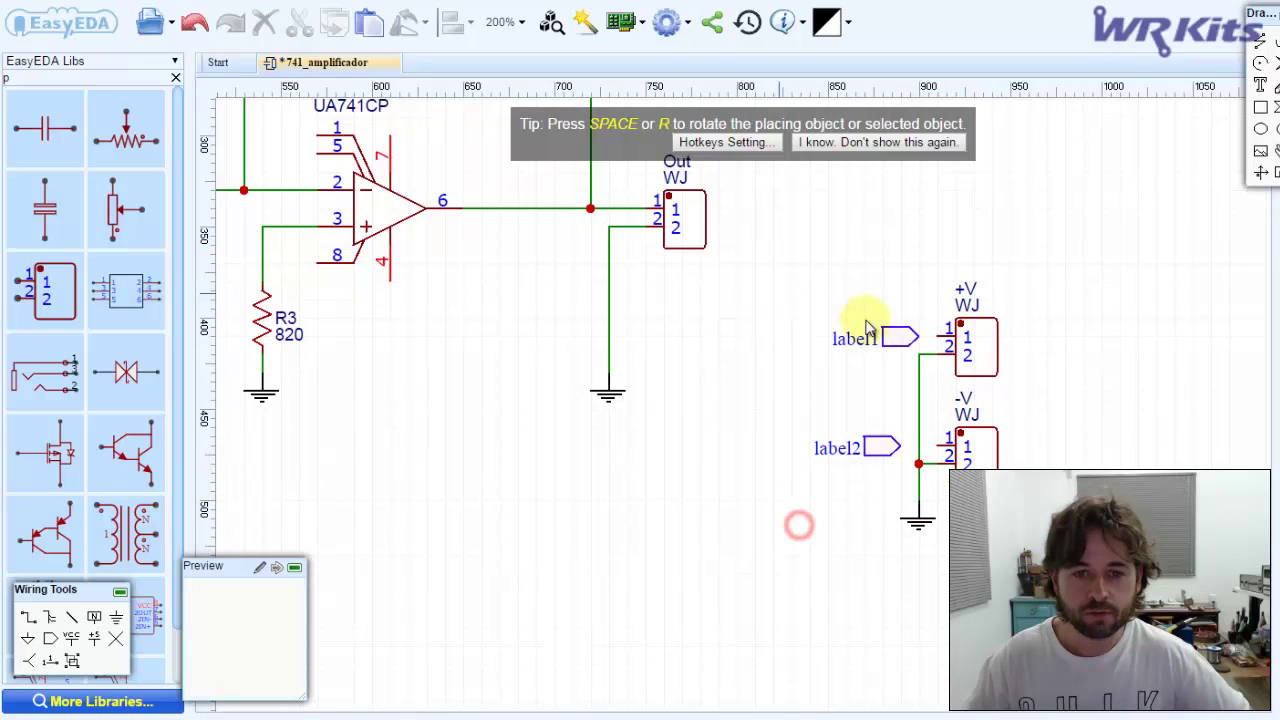
- Align the upper net port with the lower one and wire each port to pin 1 of its supply terminal
left_click(888, 338)
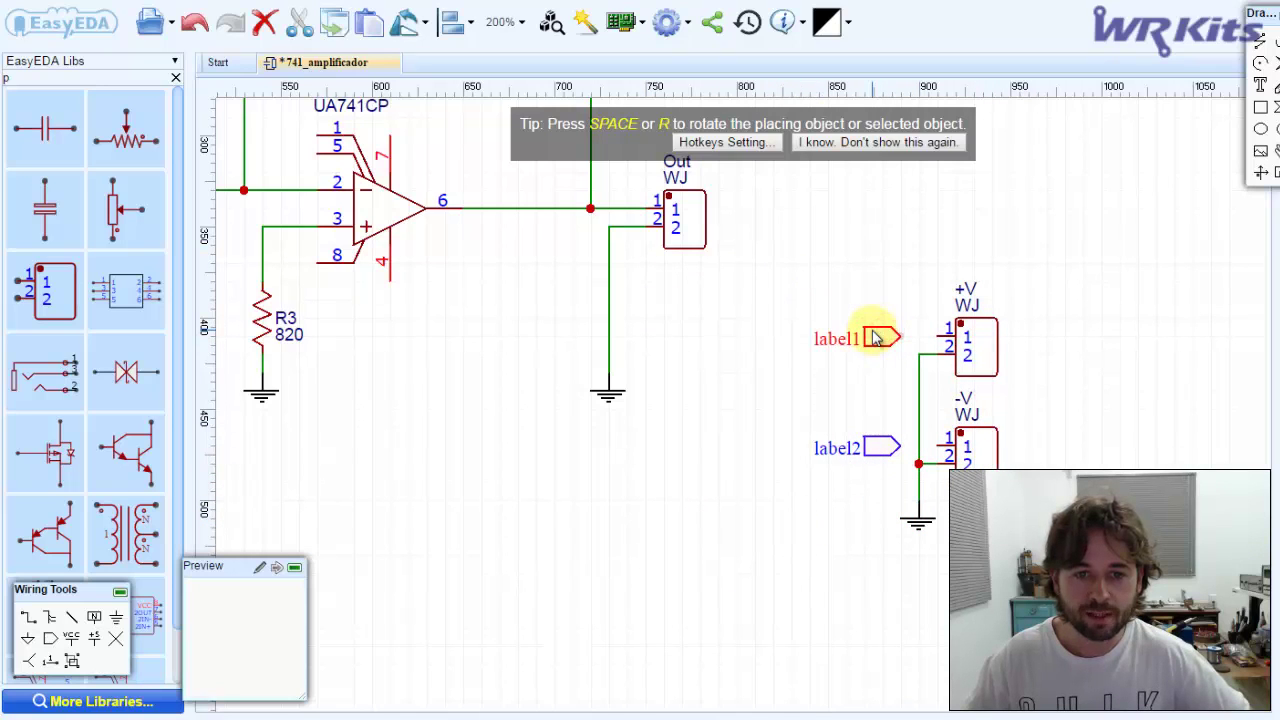
left_click(829, 413)
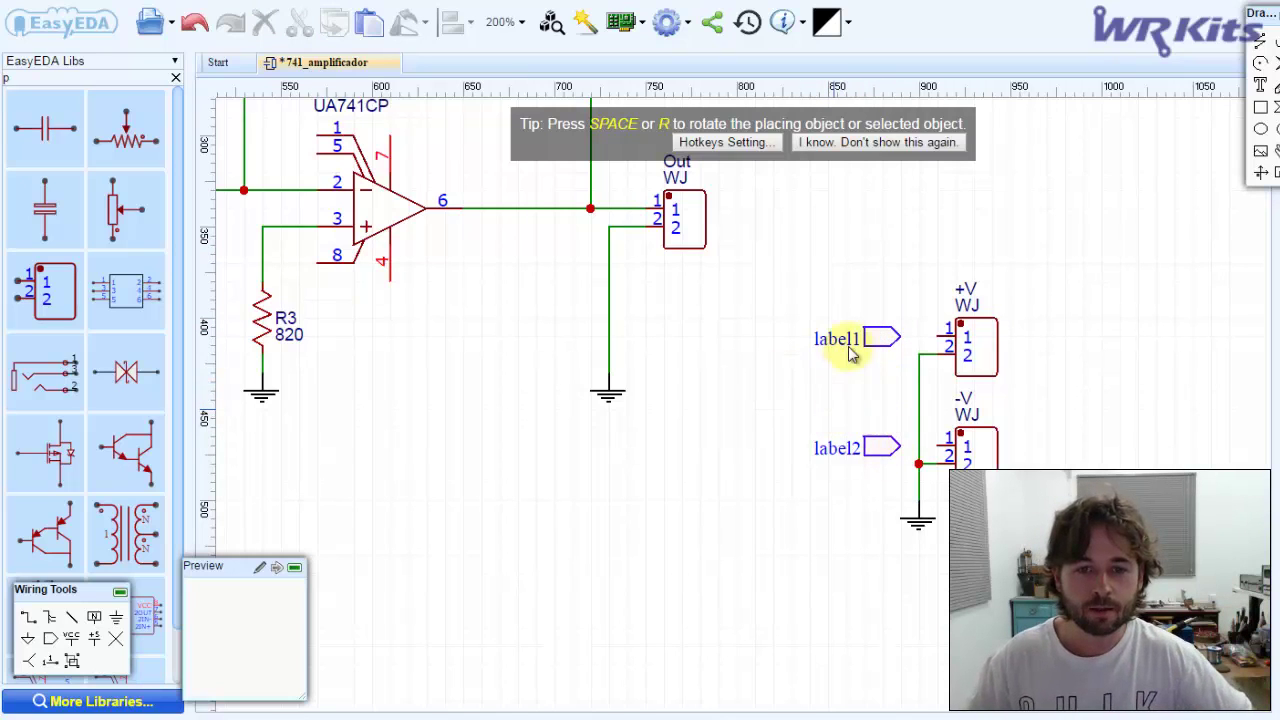
left_click(903, 338)
left_click(940, 337)
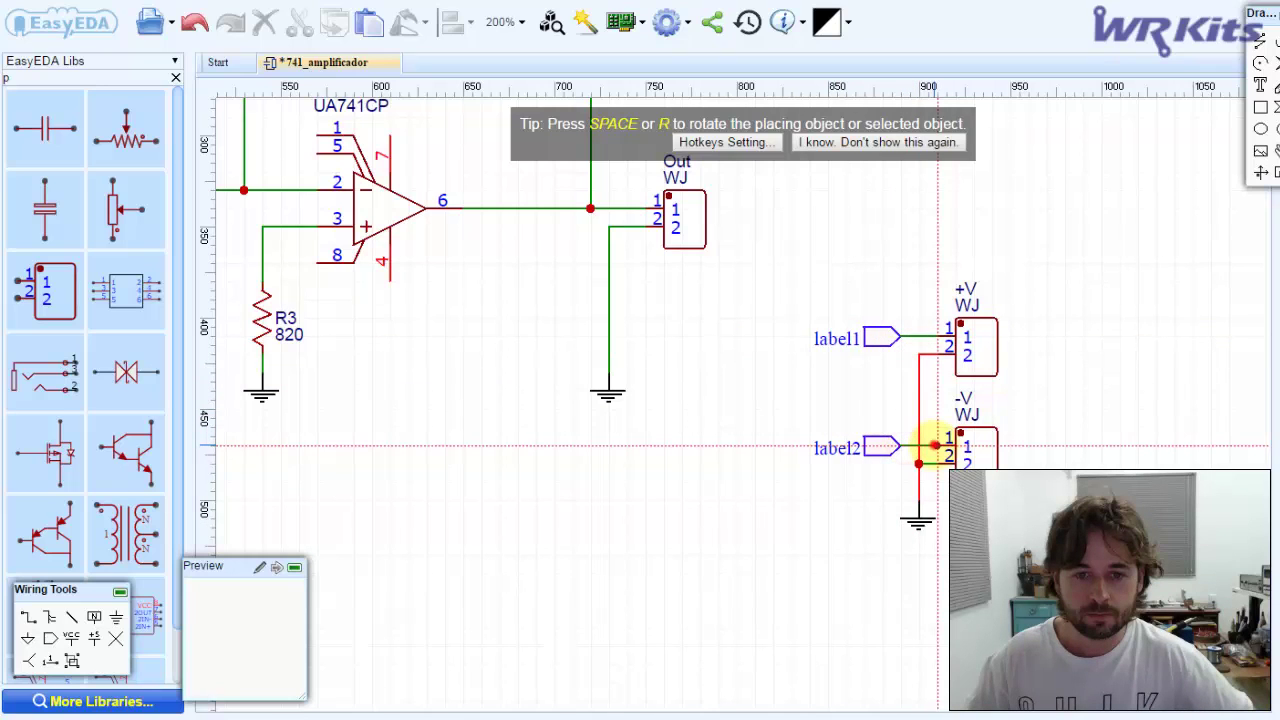
key("Escape")
- Rename the net port at the +V terminal +VCC and the one at the -V terminal -VCC
double_click(840, 340)
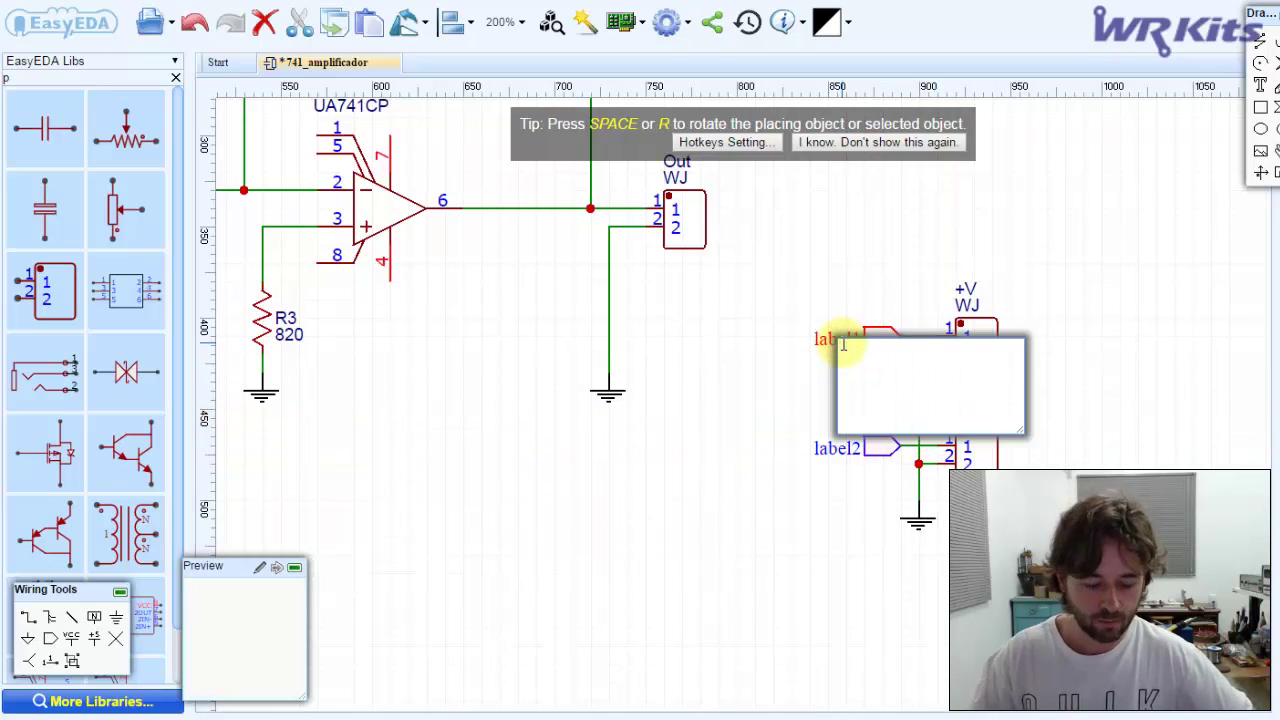
type("+vcc")
key("Return")
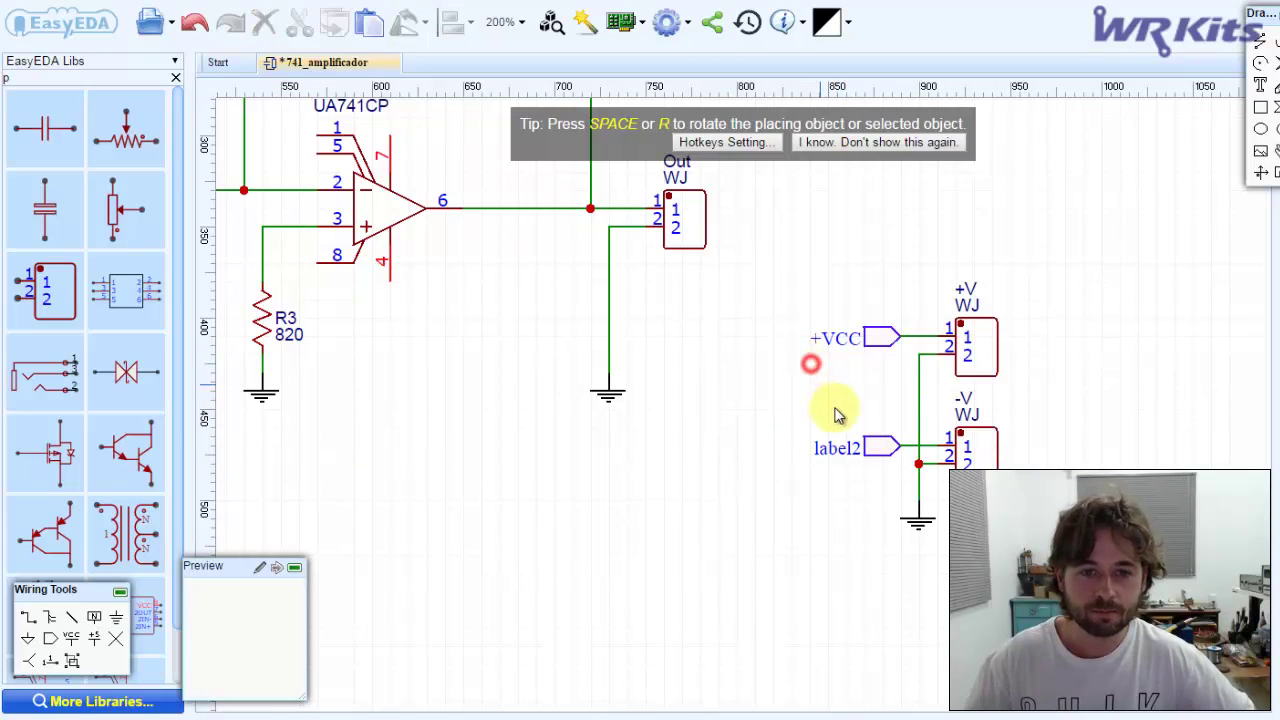
double_click(835, 450)
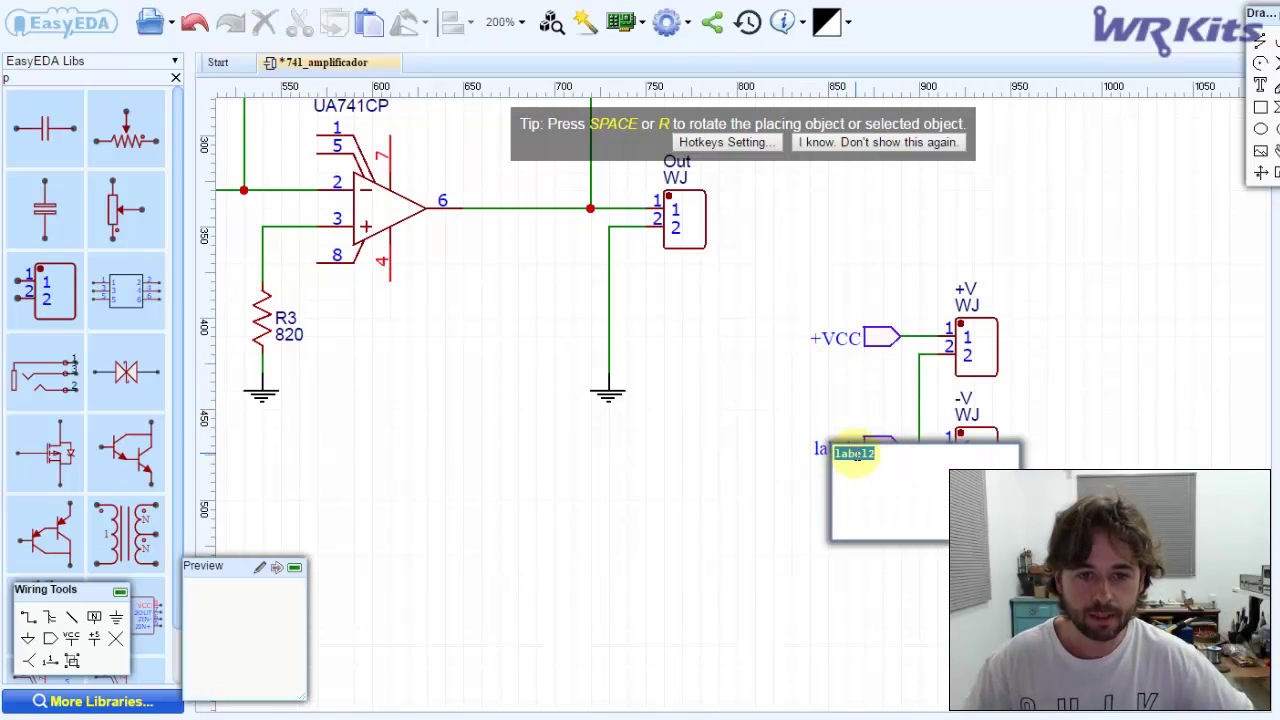
type("-vcc")
key("Return")
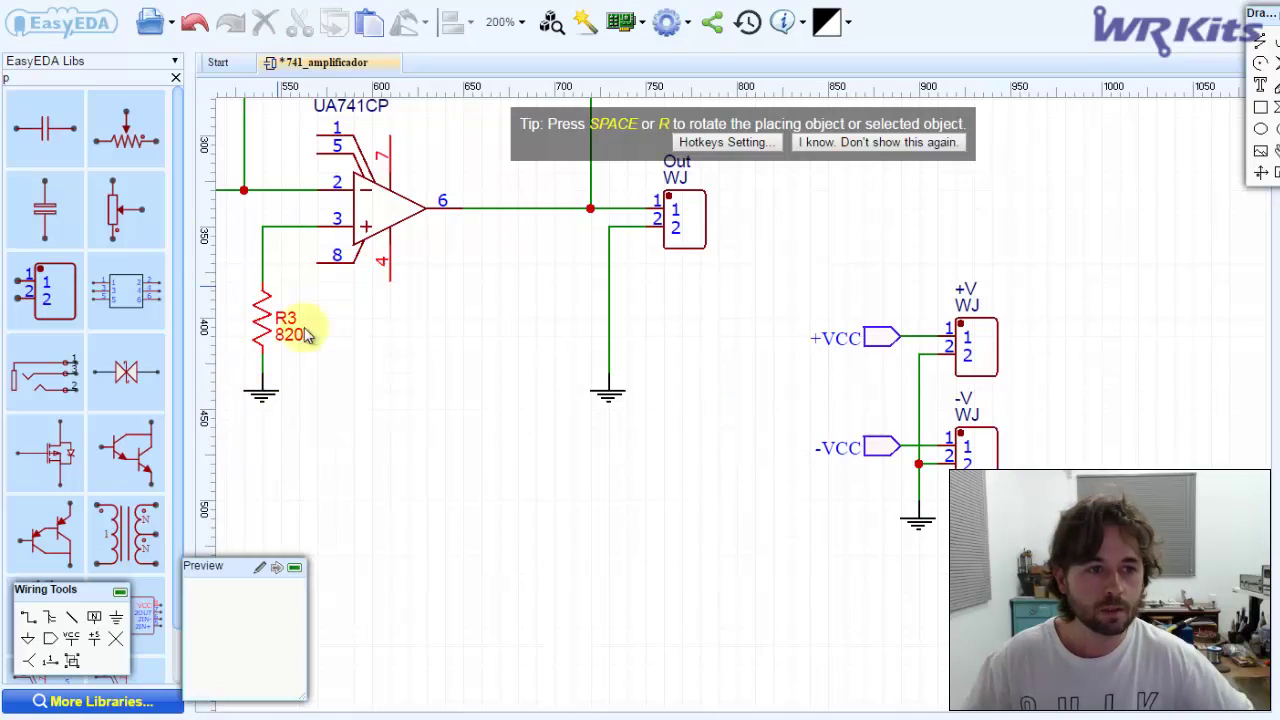
- Place two more net ports, one below op-amp pin 4 and one above pin 7 beyond the feedback wire
left_click(49, 639)
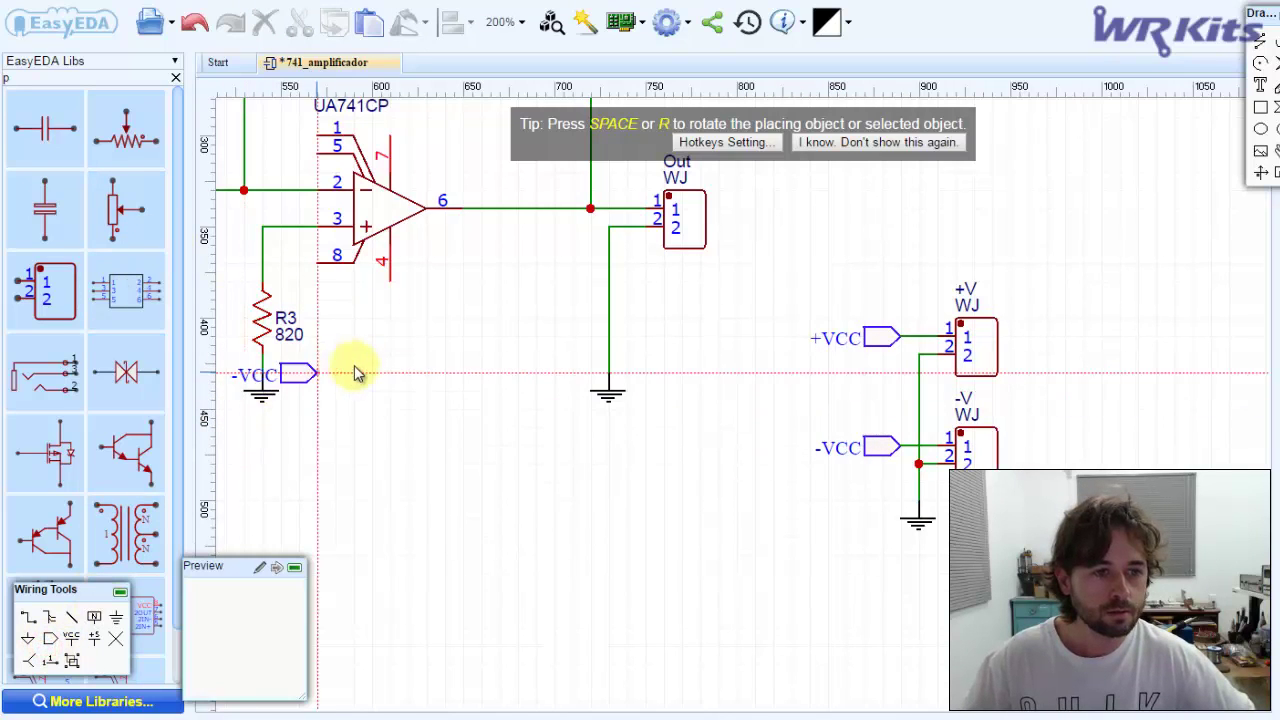
left_click(398, 335)
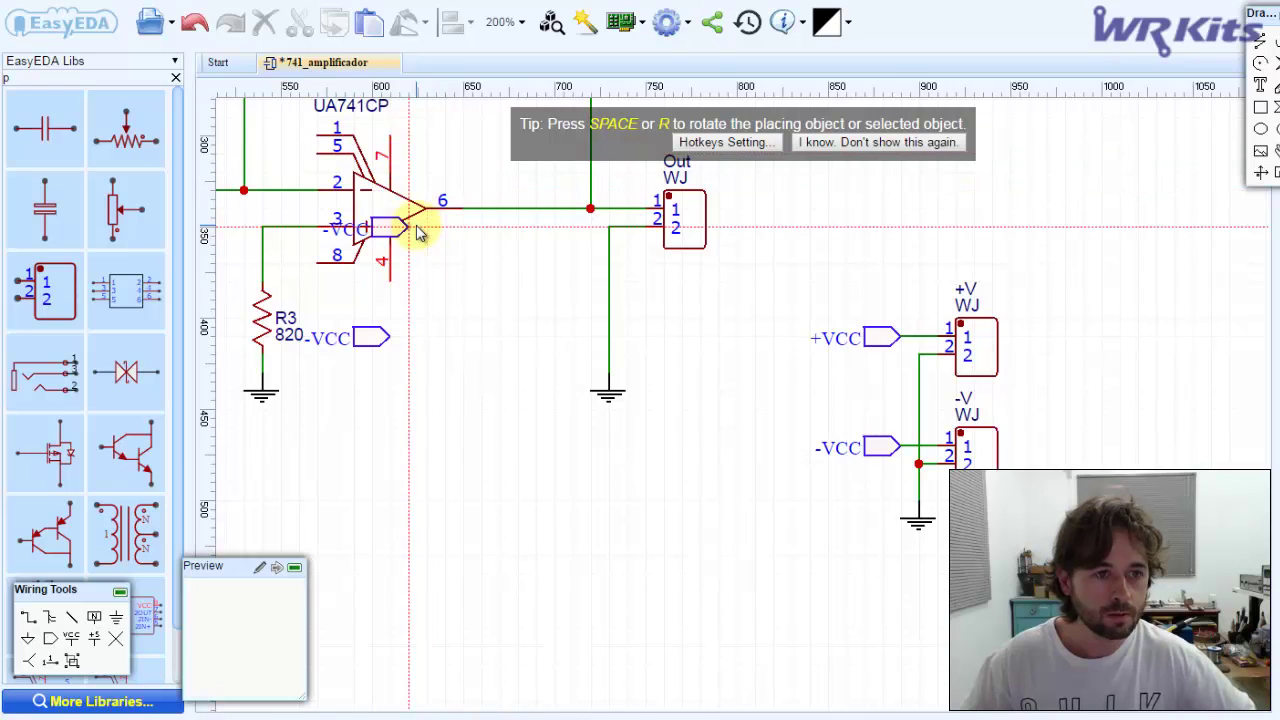
scroll(430, 245, "up", 3)
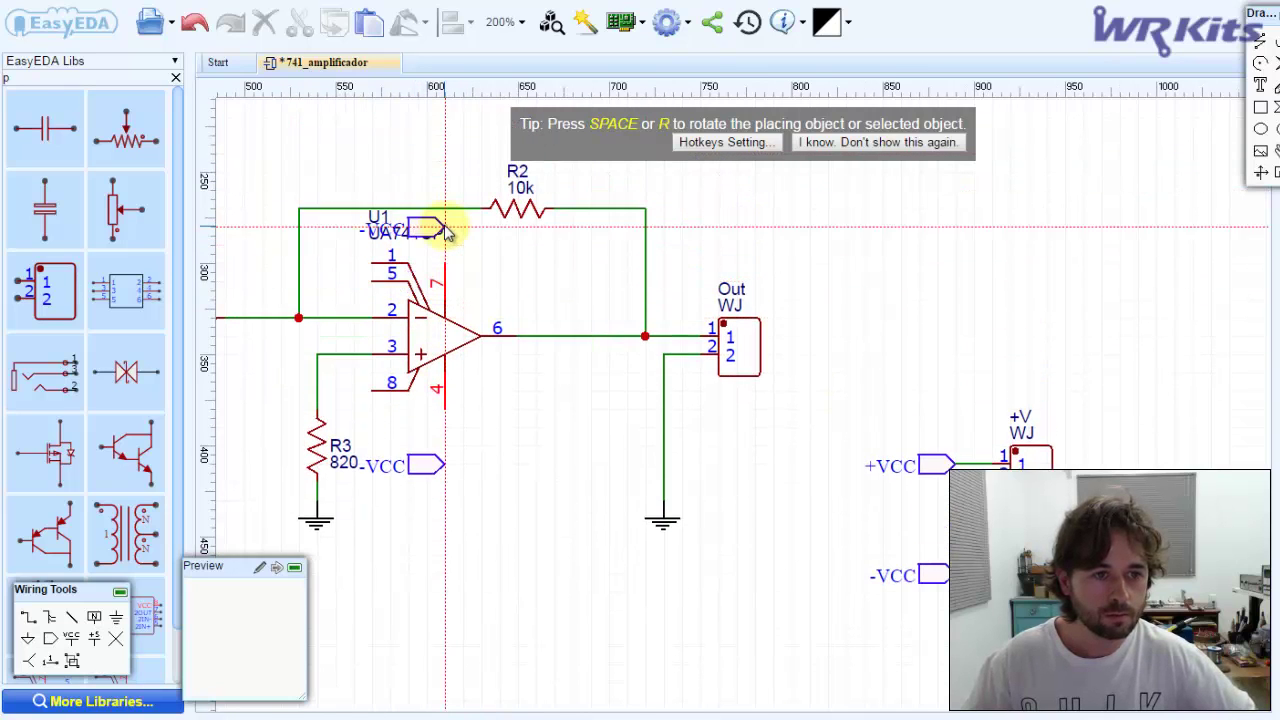
scroll(447, 225, "up", 2)
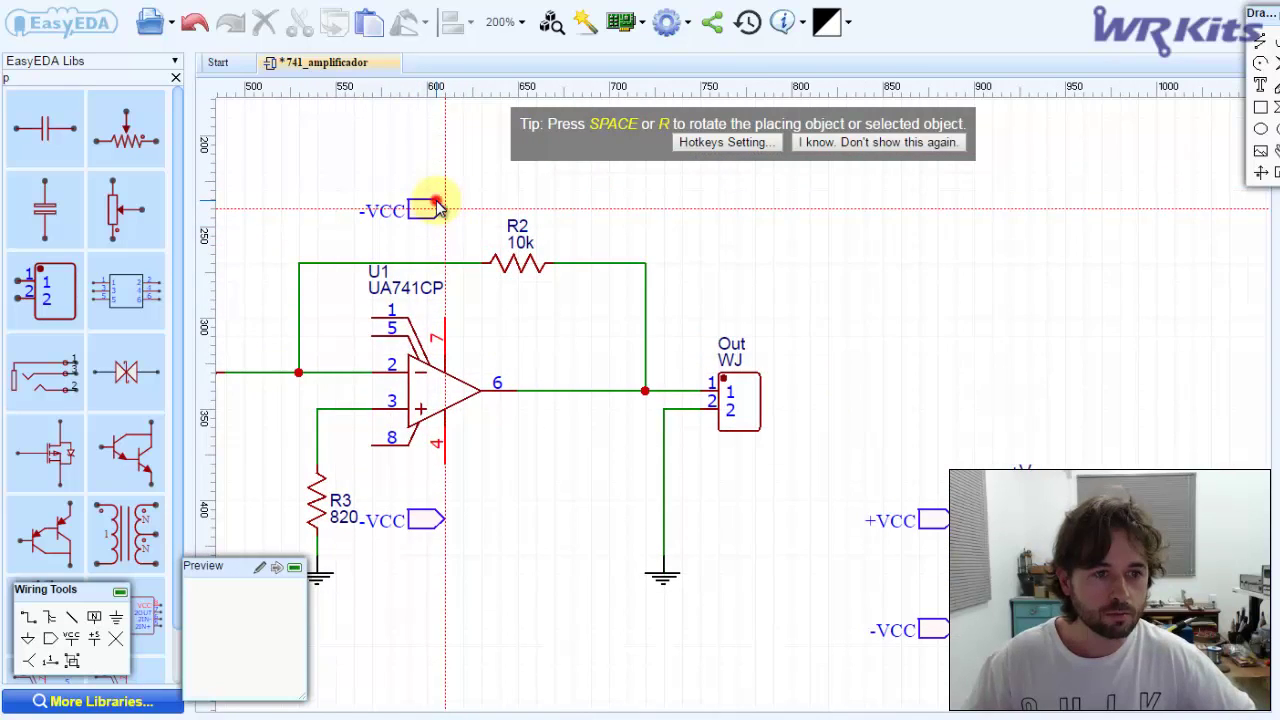
left_click(437, 205)
right_click(478, 184)
- Wire the net port above the feedback line straight down to op-amp pin 7
key("w")
left_click(444, 210)
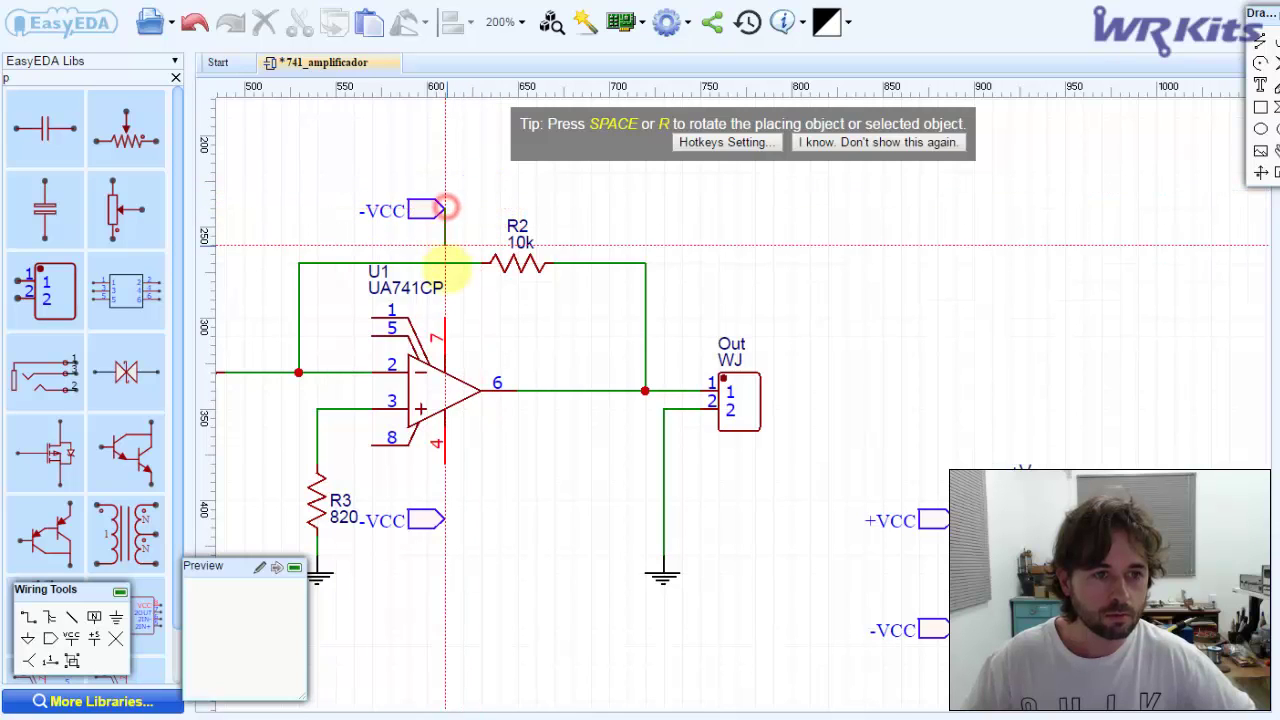
left_click(444, 320)
right_click(490, 322)
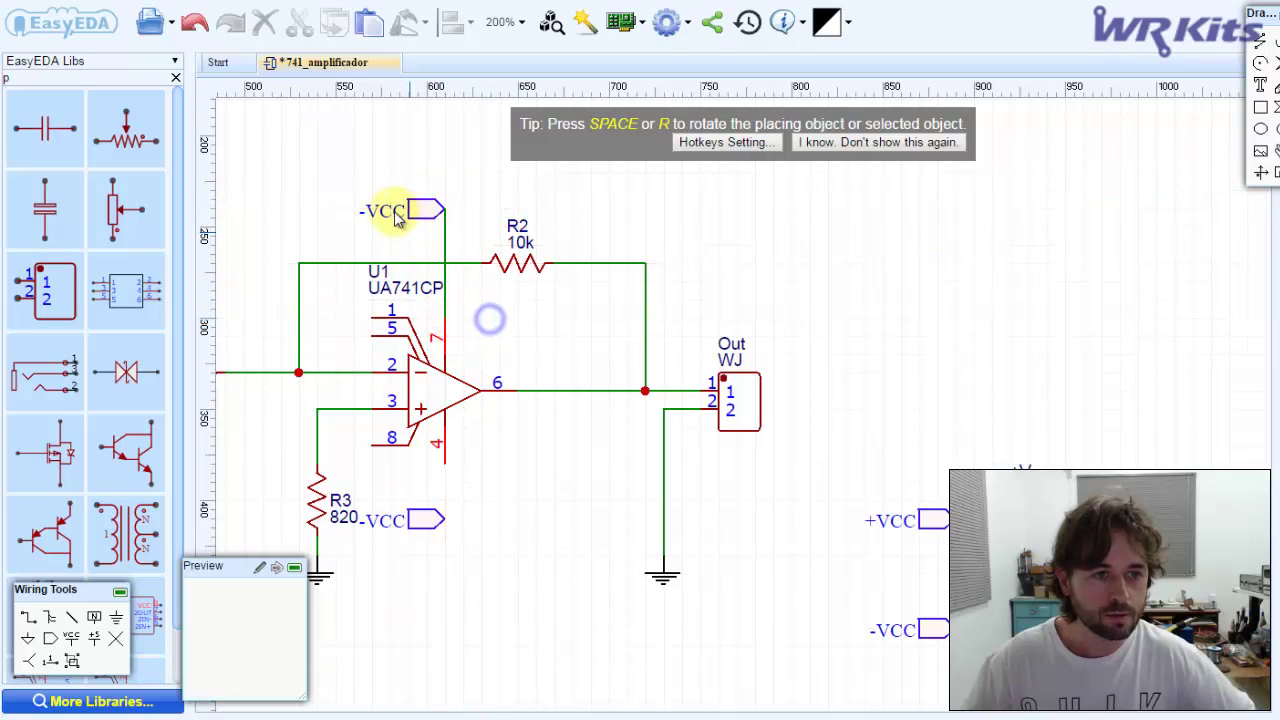
- Rename the net port wired to op-amp pin 7 as +VCC
double_click(392, 211)
type("-vcc")
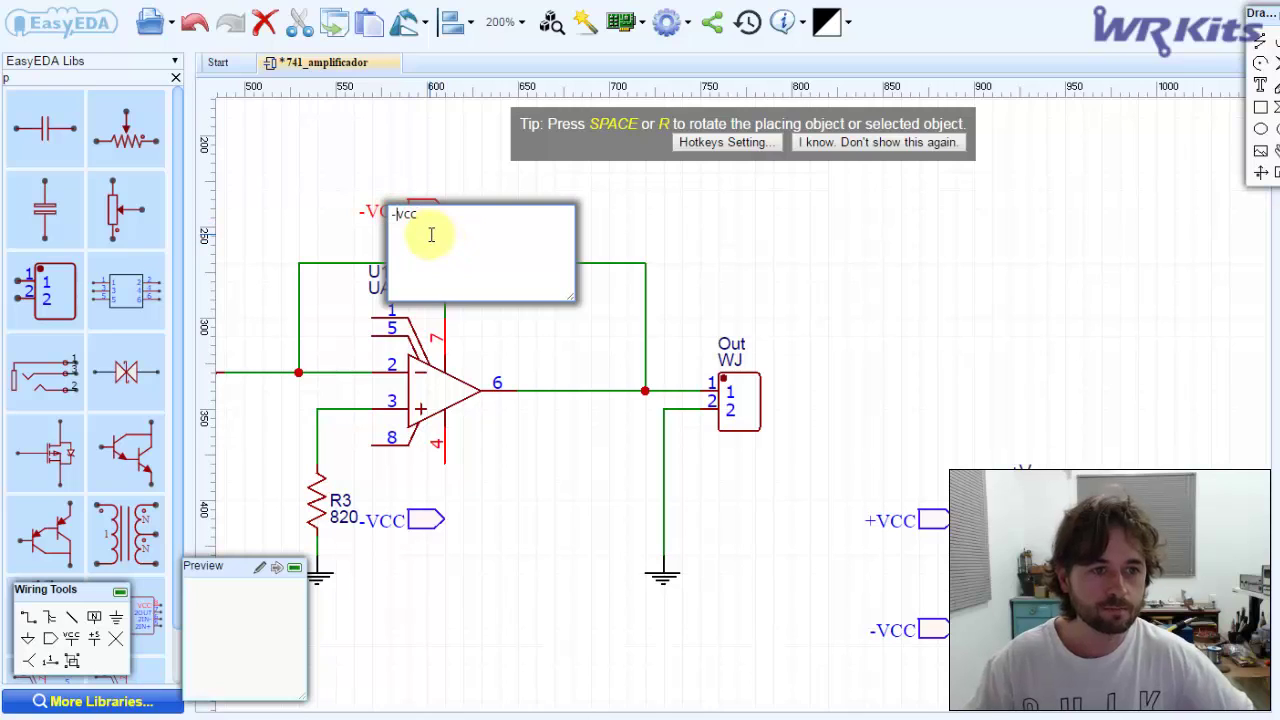
type("+")
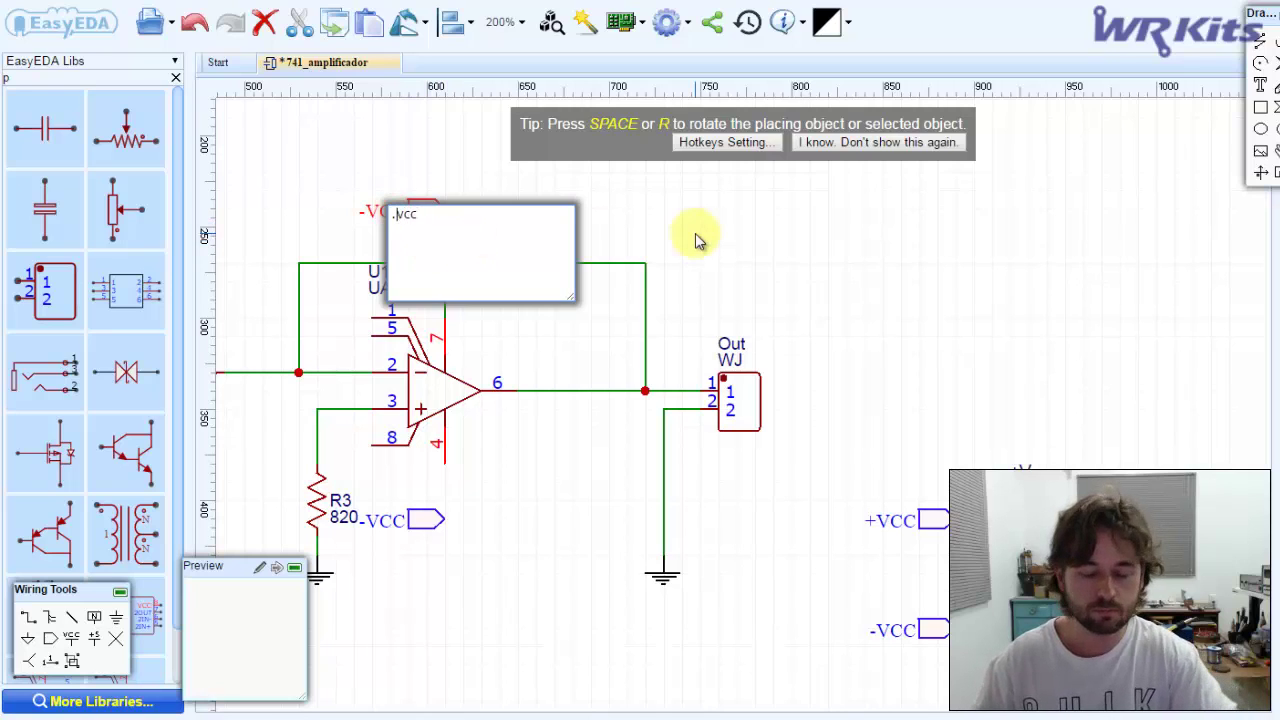
left_click(690, 246)
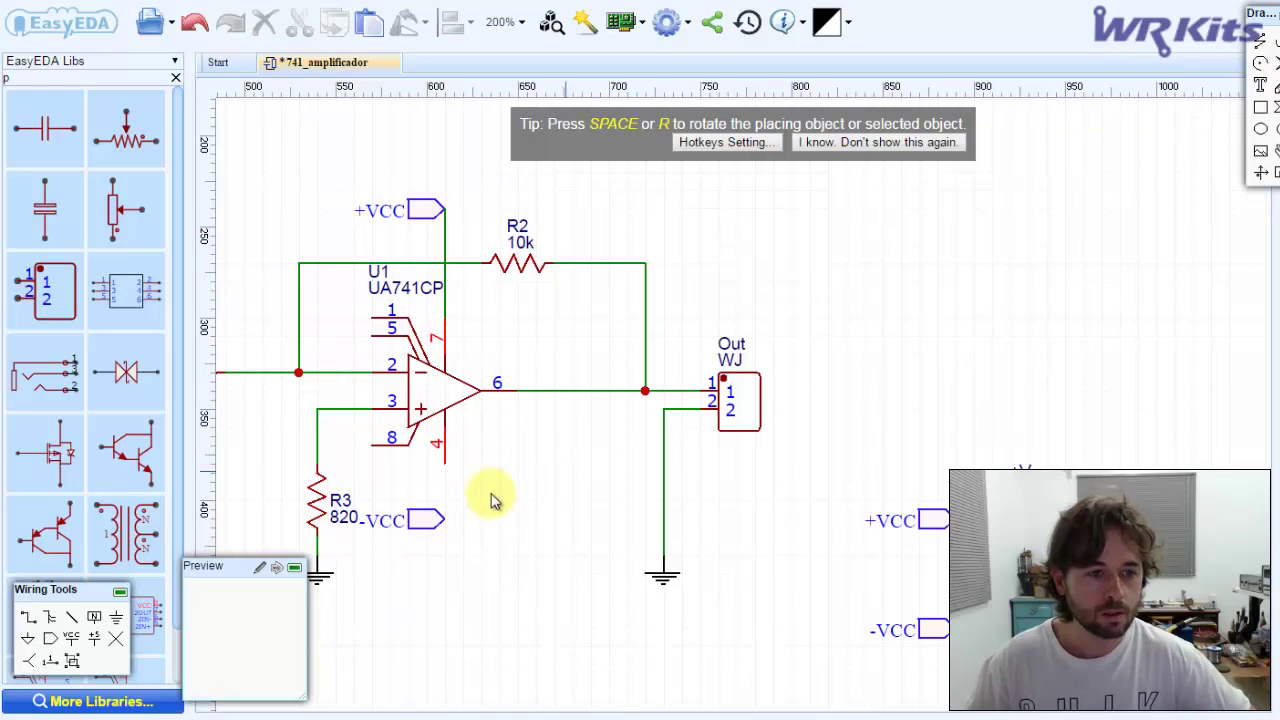
- Wire the -VCC net port below the op-amp up to pin 4 and end the wiring
left_click(444, 517)
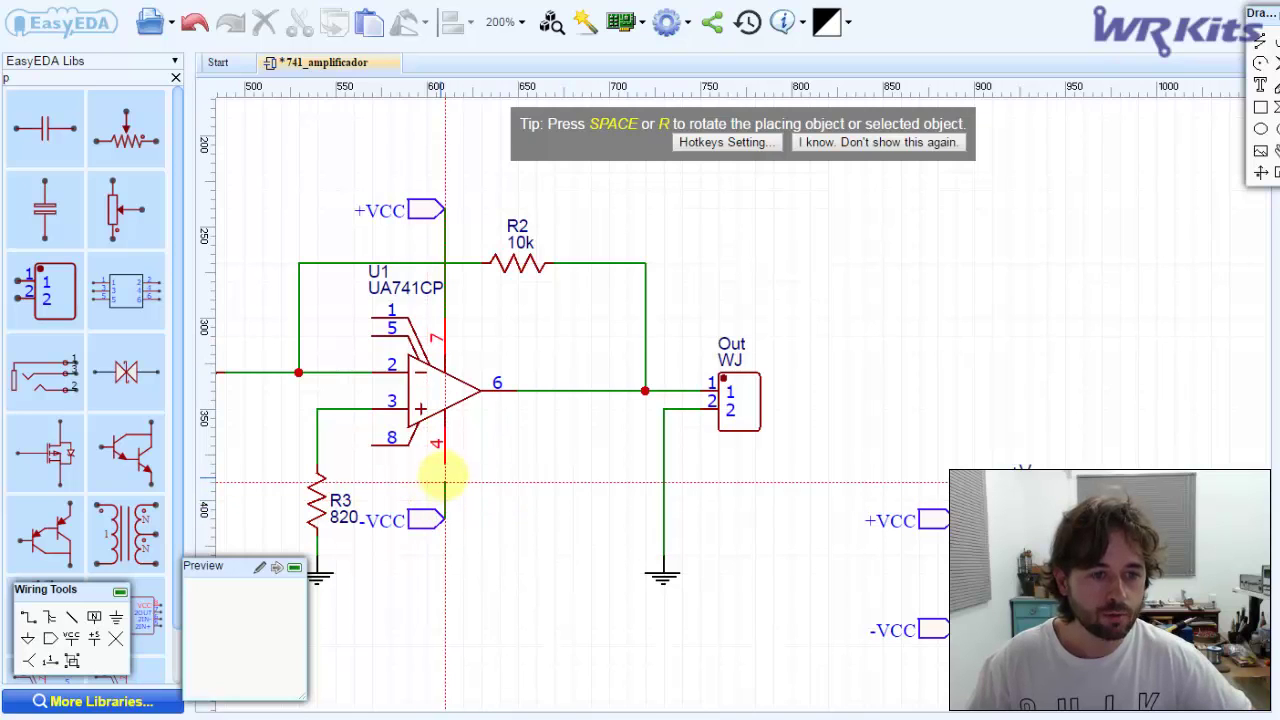
left_click(444, 464)
right_click(551, 523)
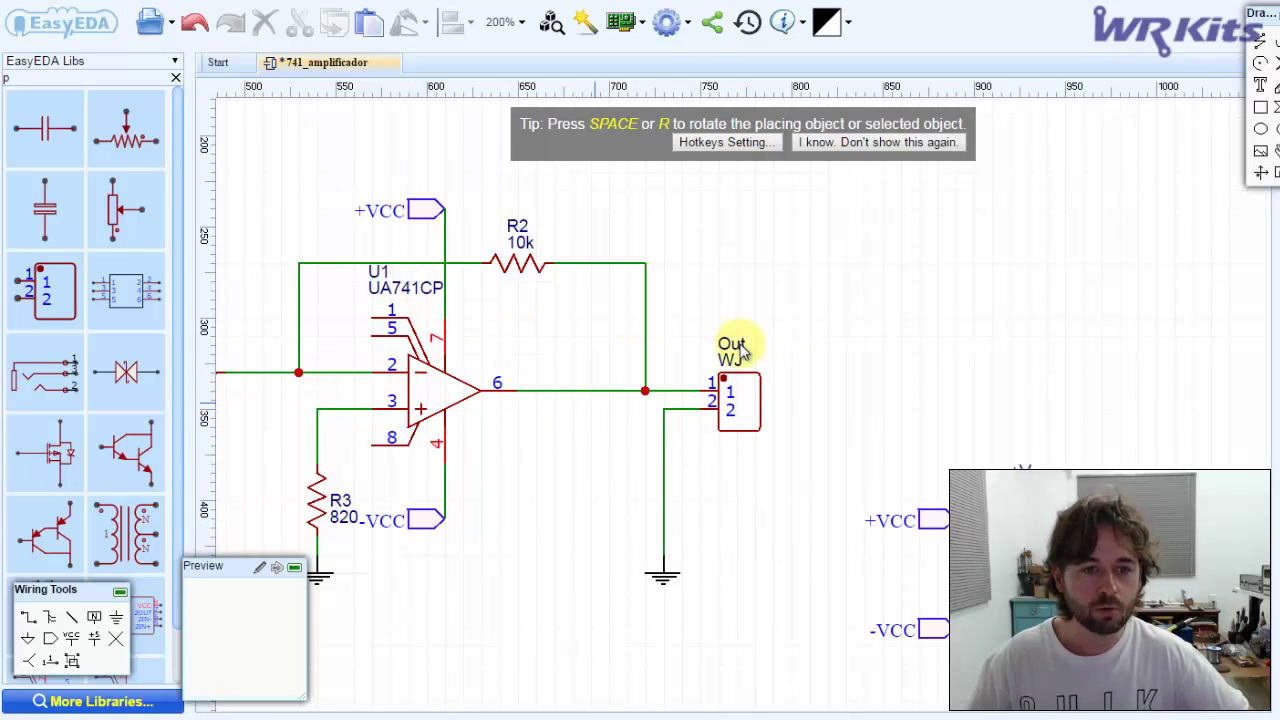
- Examine the op-amp's pins and its supply connections up close
key("Left")
key("Left")
key("Left")
key("Left")
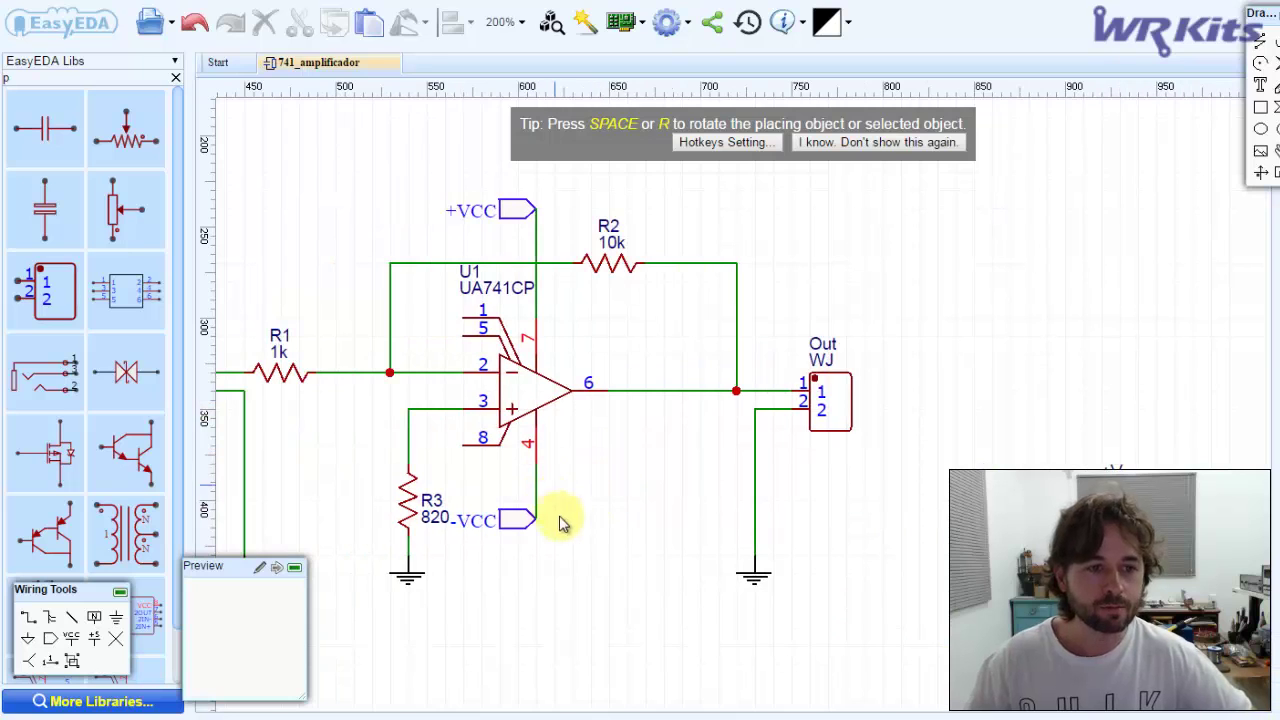
scroll(598, 504, "down", 3)
scroll(586, 505, "up", 4)
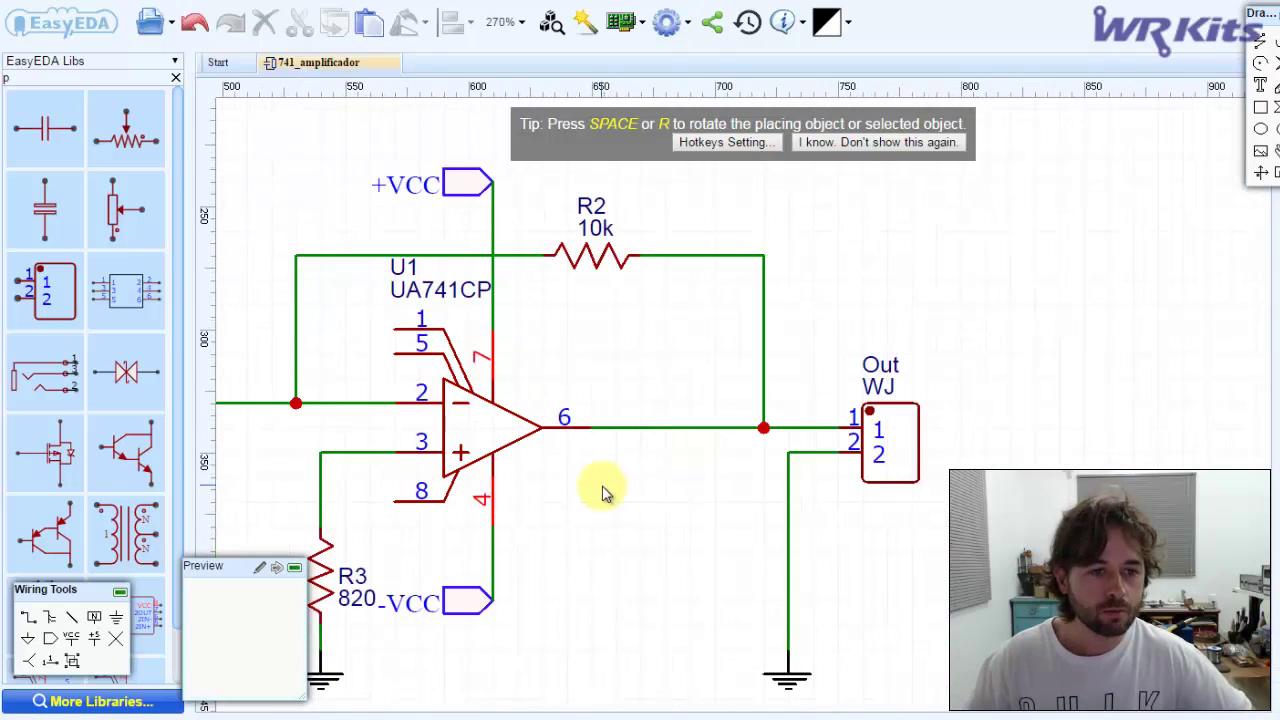
key("Left")
key("Left")
key("Left")
key("Left")
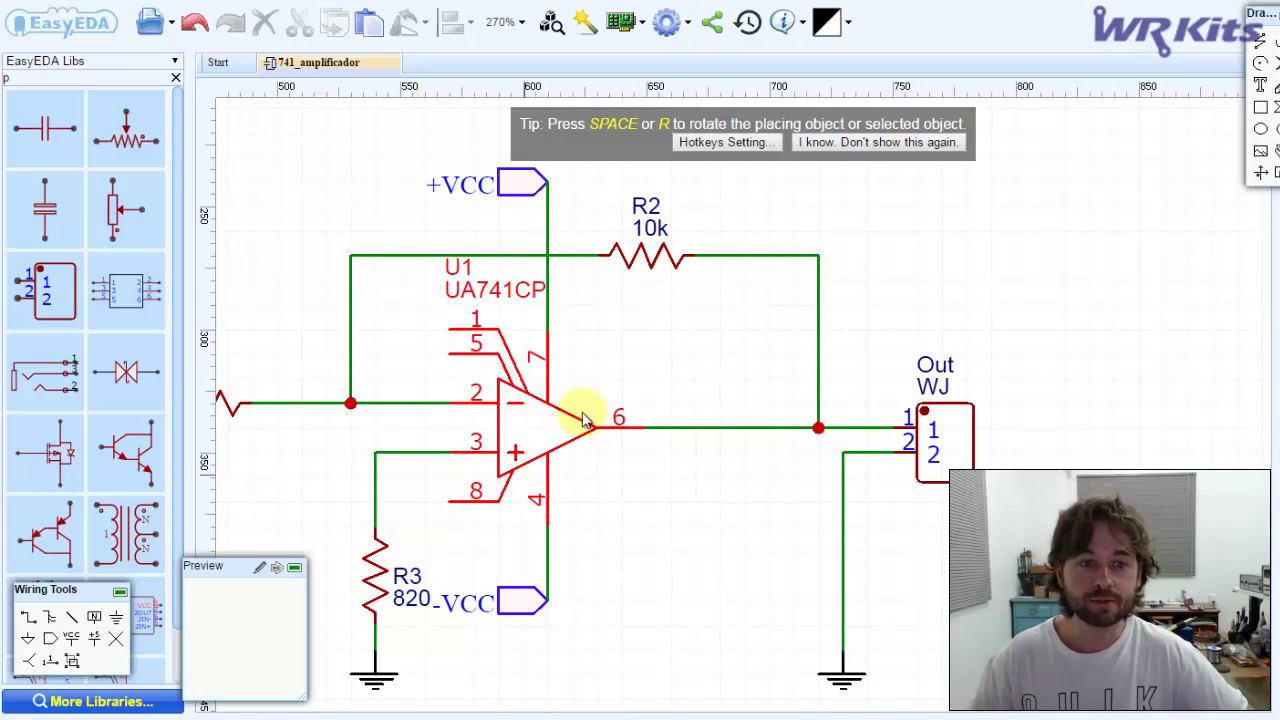
- Place another two-pin screw terminal above and to the right of the Out terminal
left_click(52, 288)
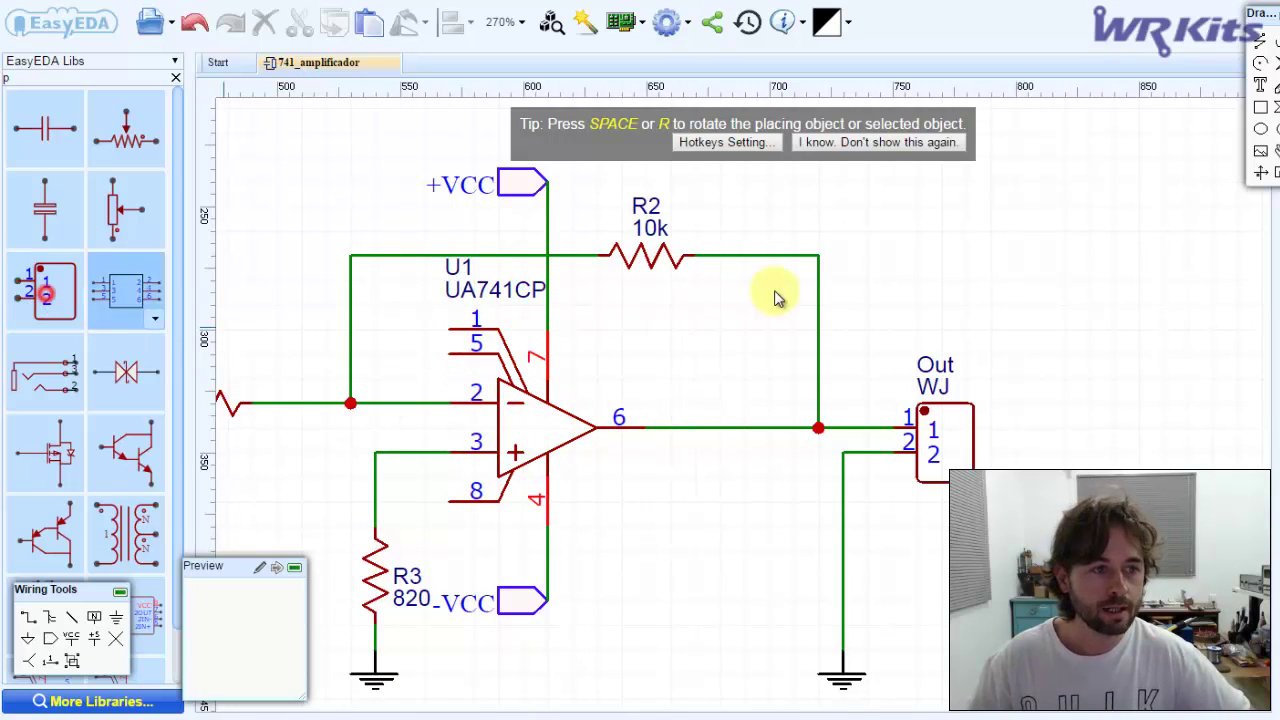
left_click(1080, 302)
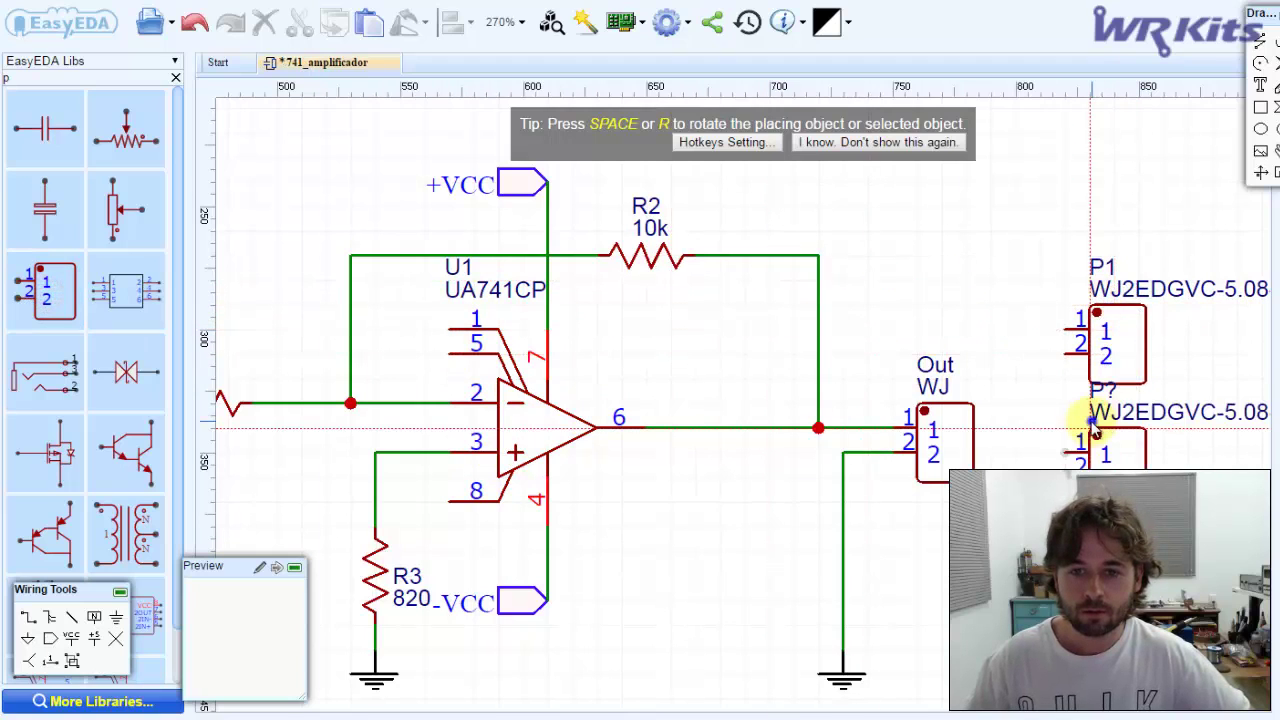
right_click(1091, 421)
- Name the new screw terminal OFFS and shorten its part value to WJ
right_click(1100, 268)
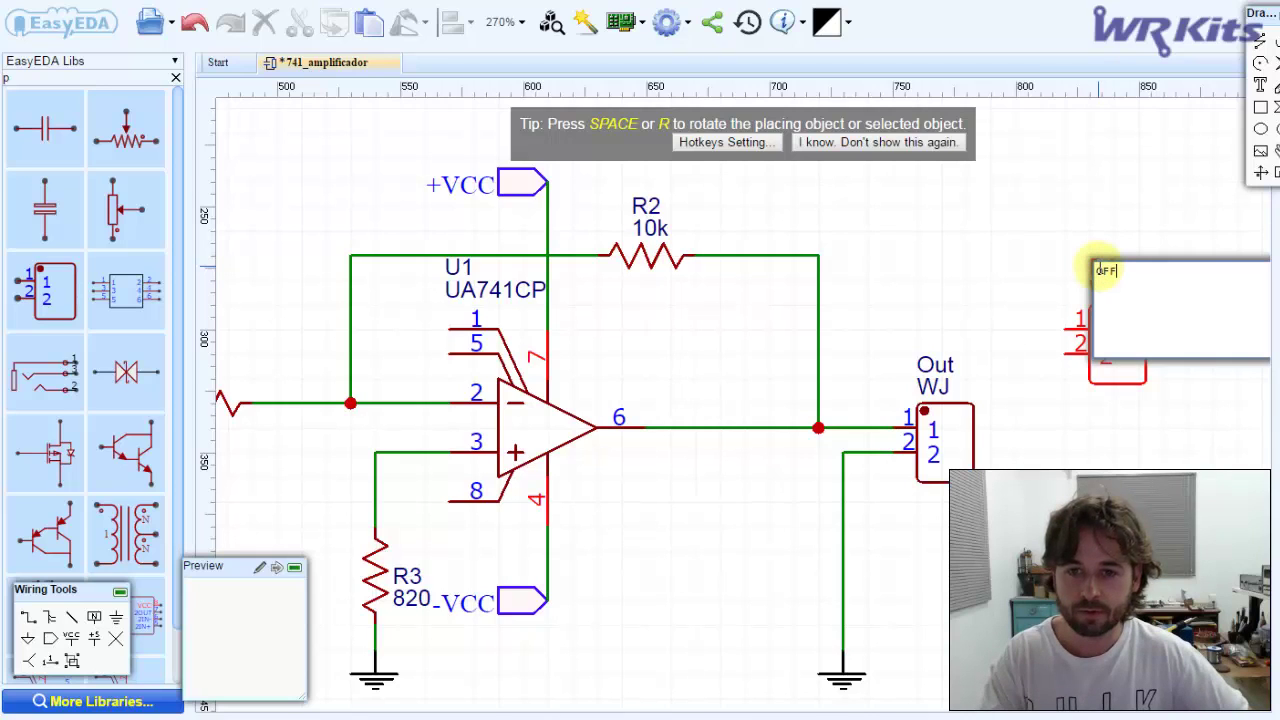
left_click(1043, 294)
double_click(1108, 288)
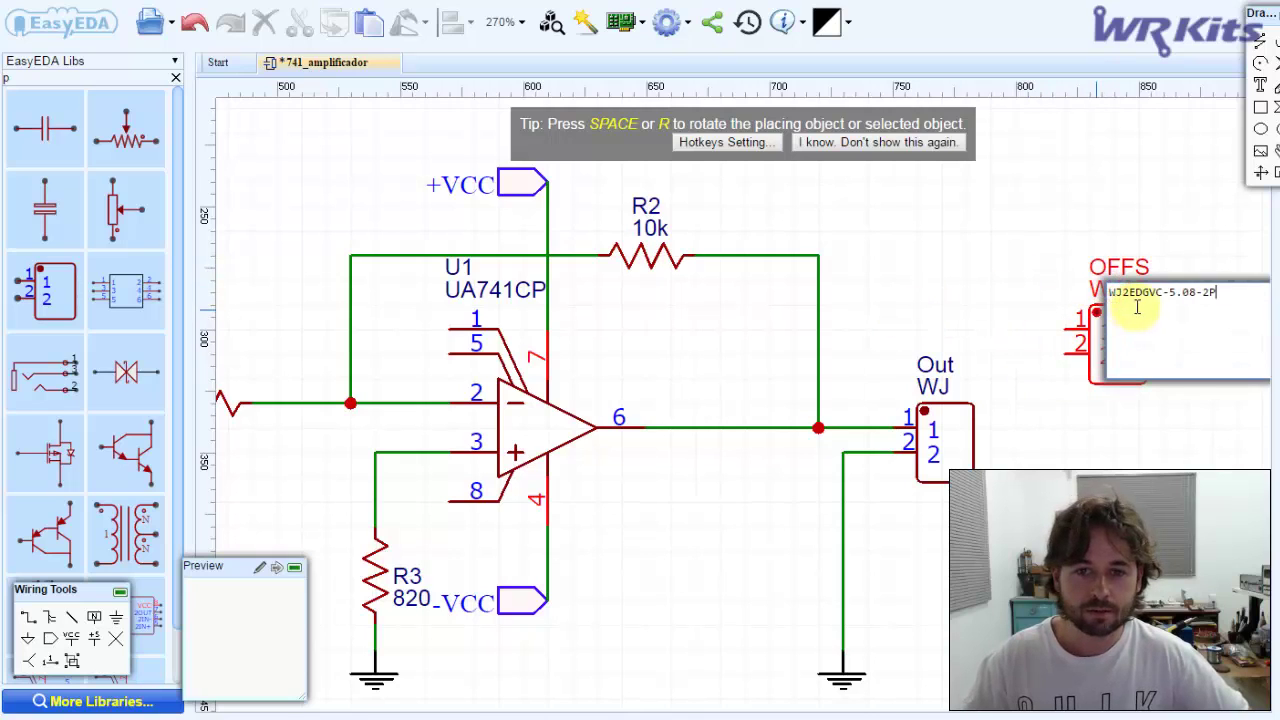
left_click(1135, 292)
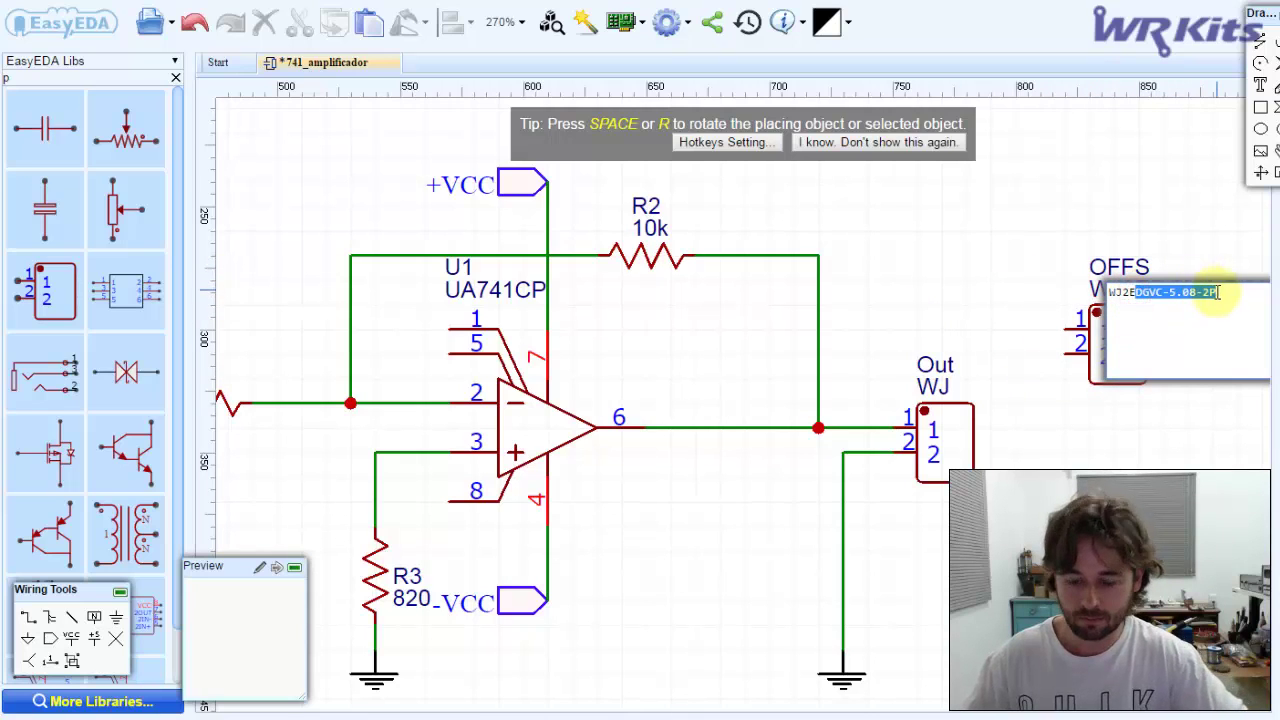
key("BackSpace")
left_click(1006, 257)
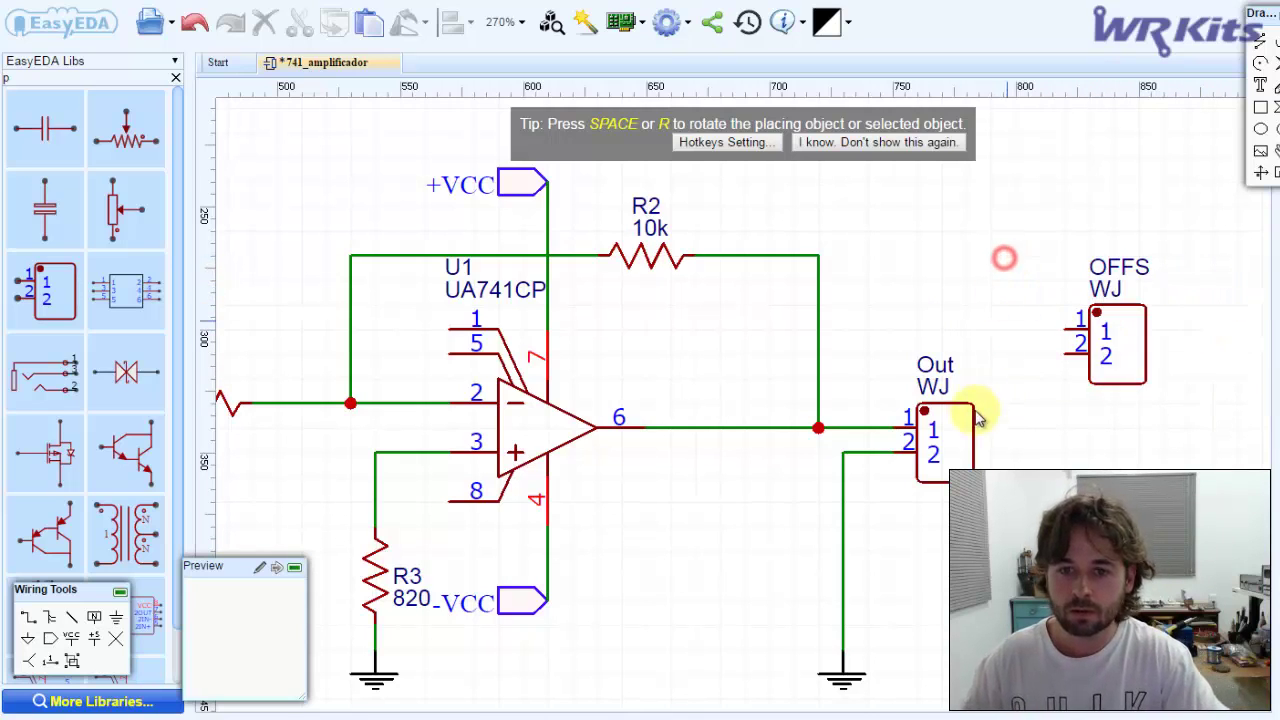
- Move the OFFS terminal farther to the right to leave room for net ports beside it
scroll(1040, 449, "down", 4)
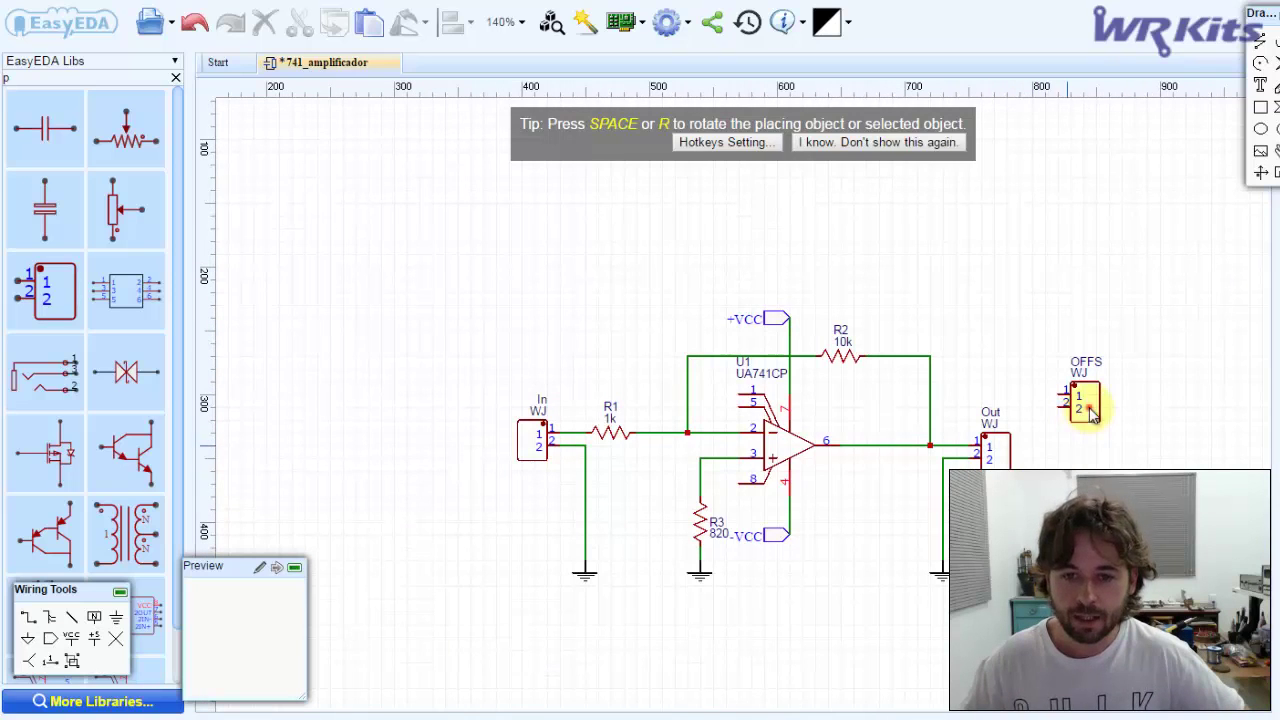
left_click_drag(1092, 402, 1212, 401)
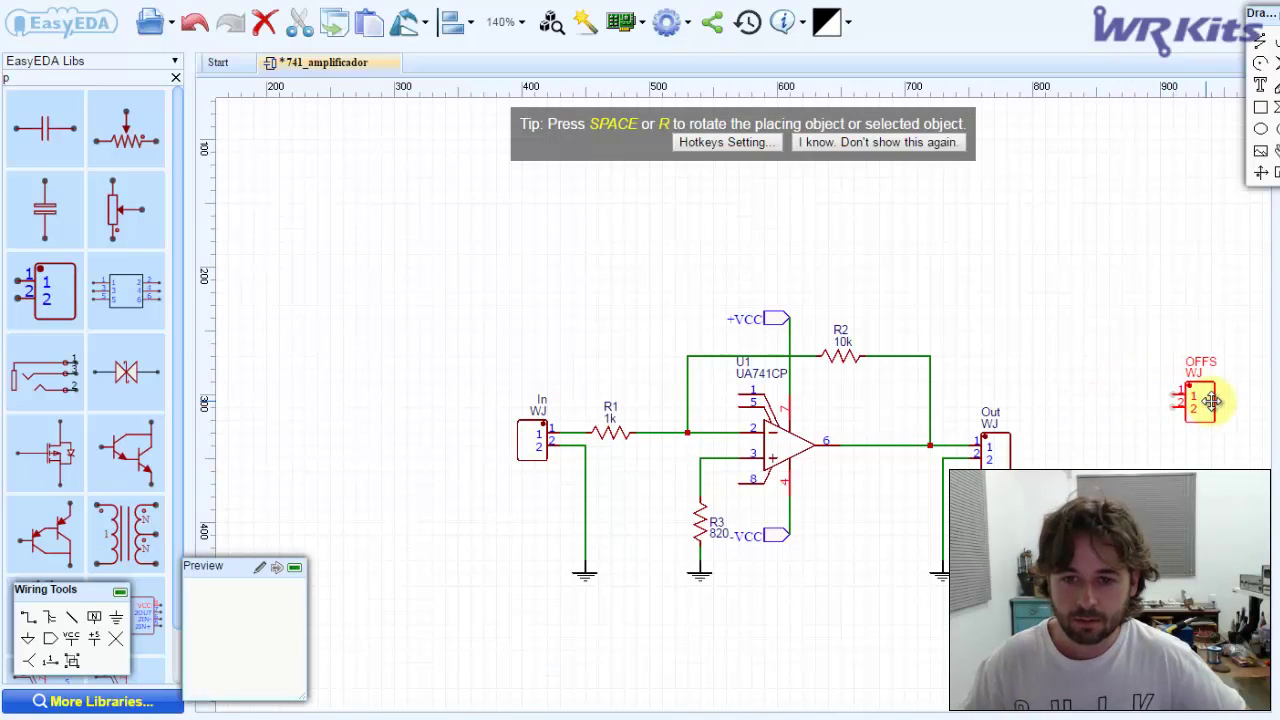
left_click(1138, 455)
- Place two stacked net ports left of the OFFS terminal and wire them to its pins 1 and 2
left_click(49, 638)
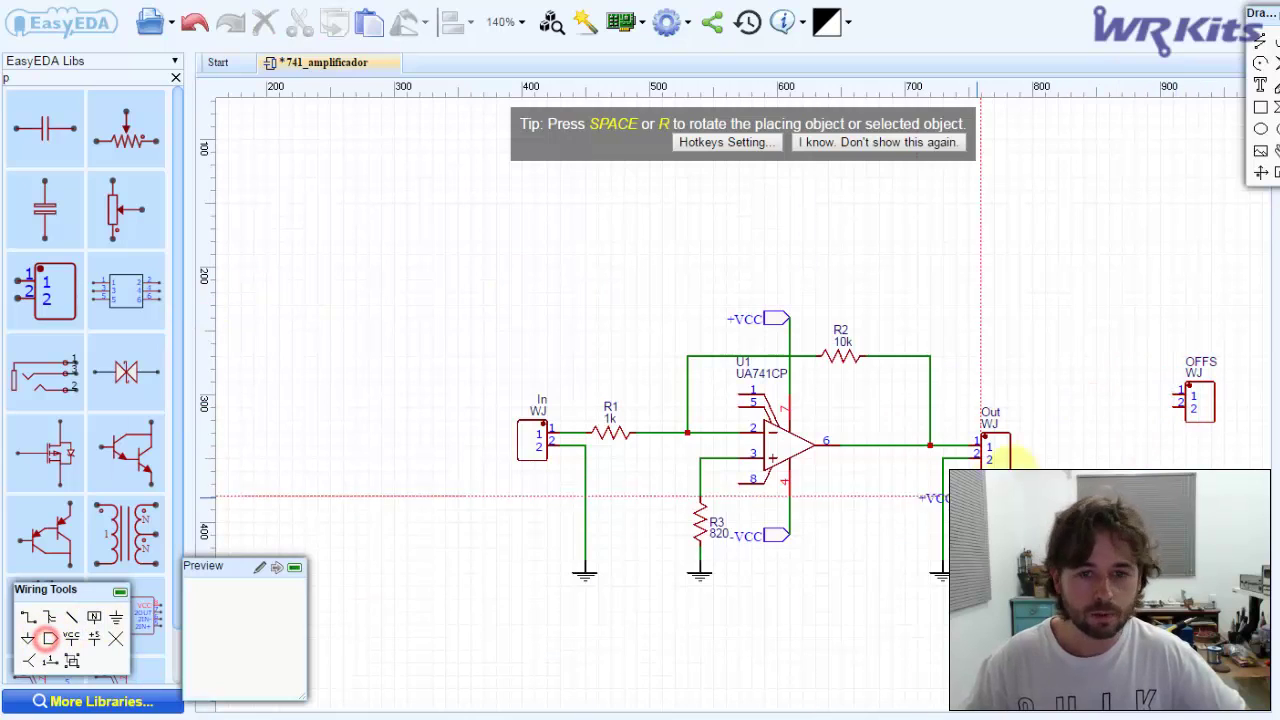
left_click(1143, 425)
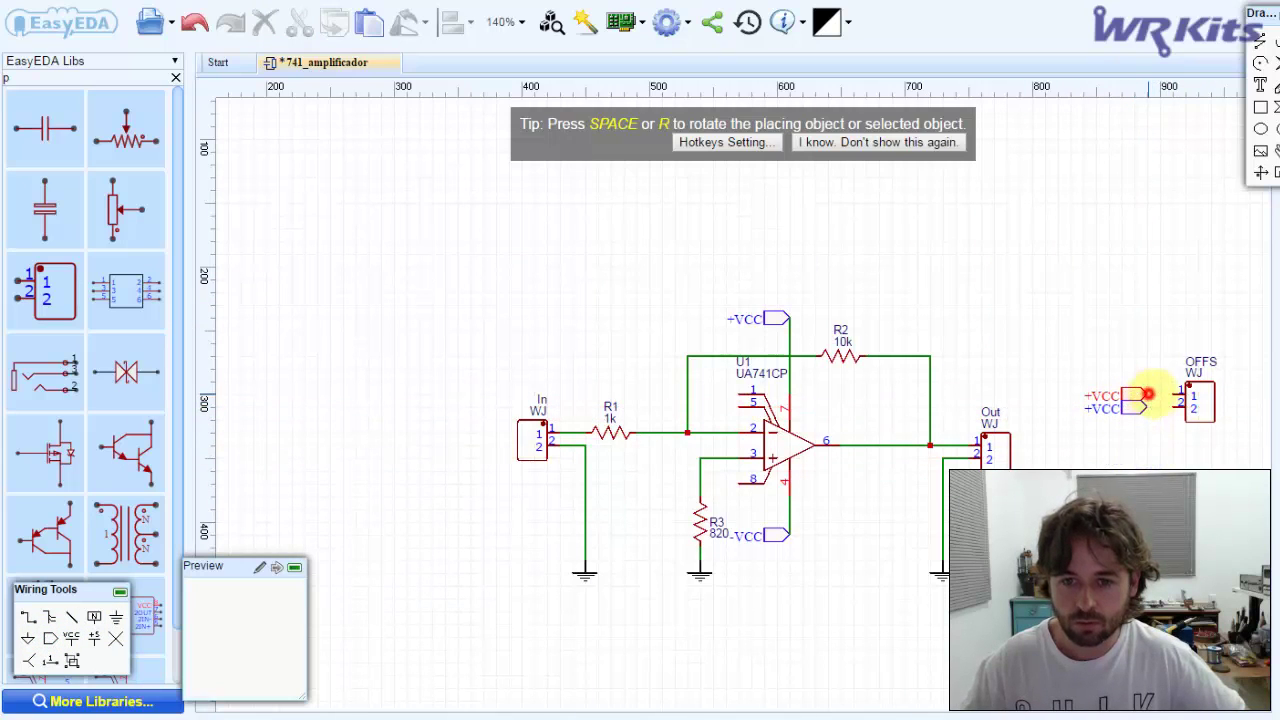
left_click(1147, 407)
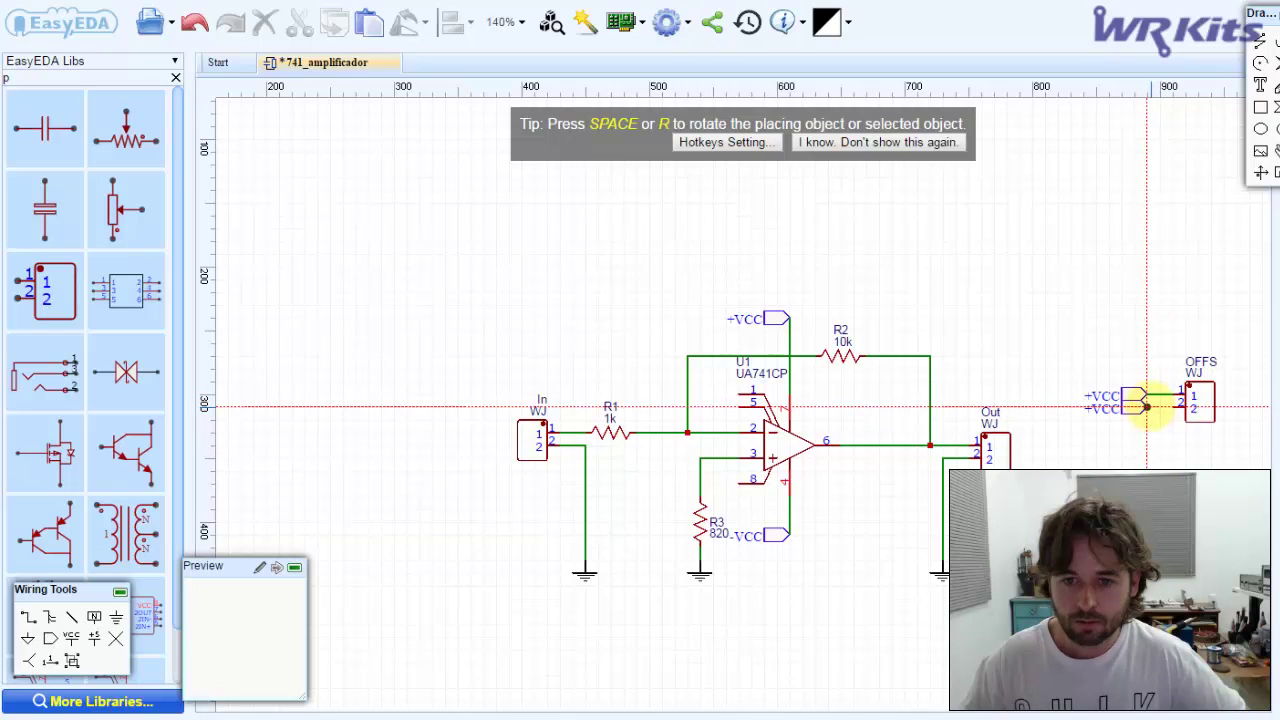
right_click(1140, 420)
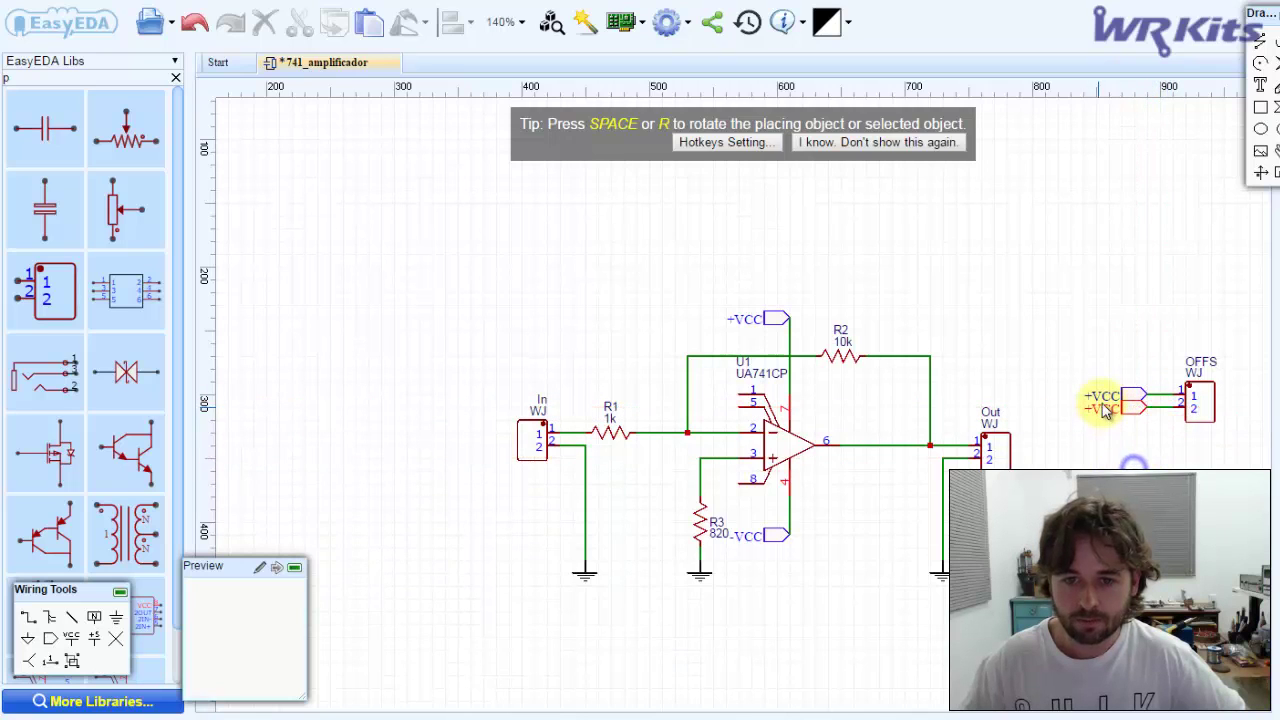
- Rename the upper net port at the OFFS terminal pin5 and the lower one pin1
double_click(1103, 399)
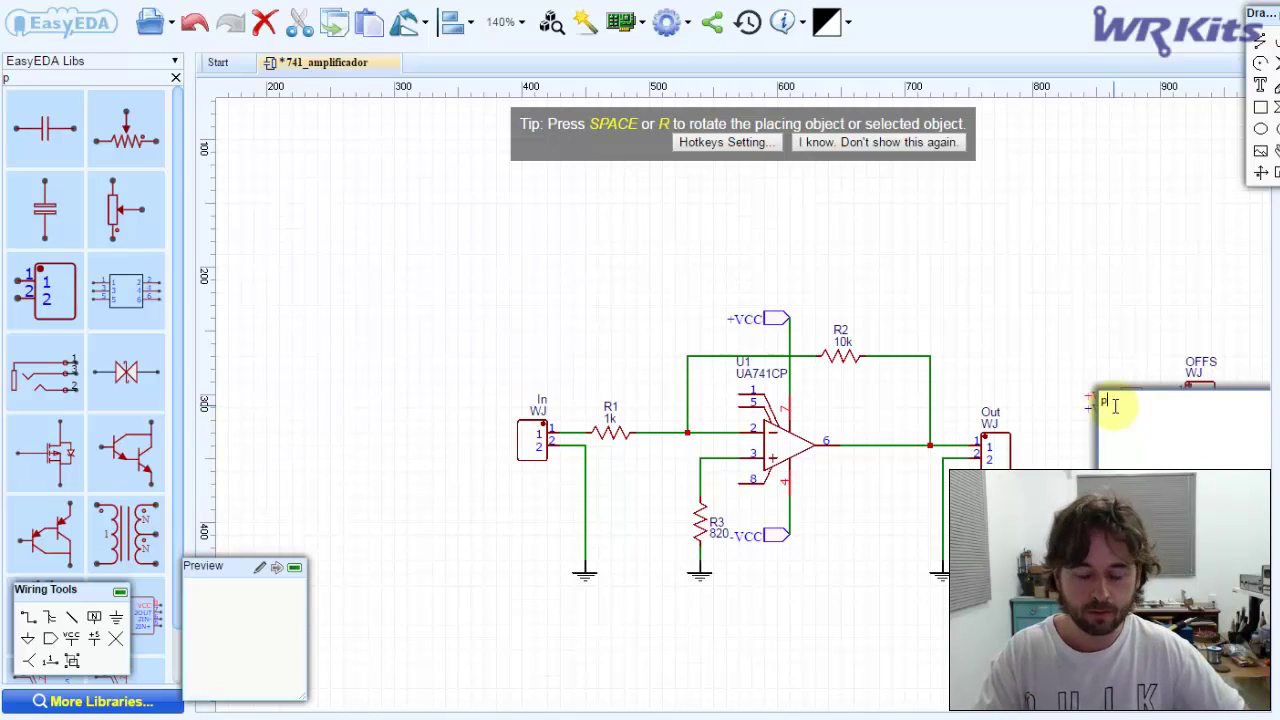
left_click(1051, 454)
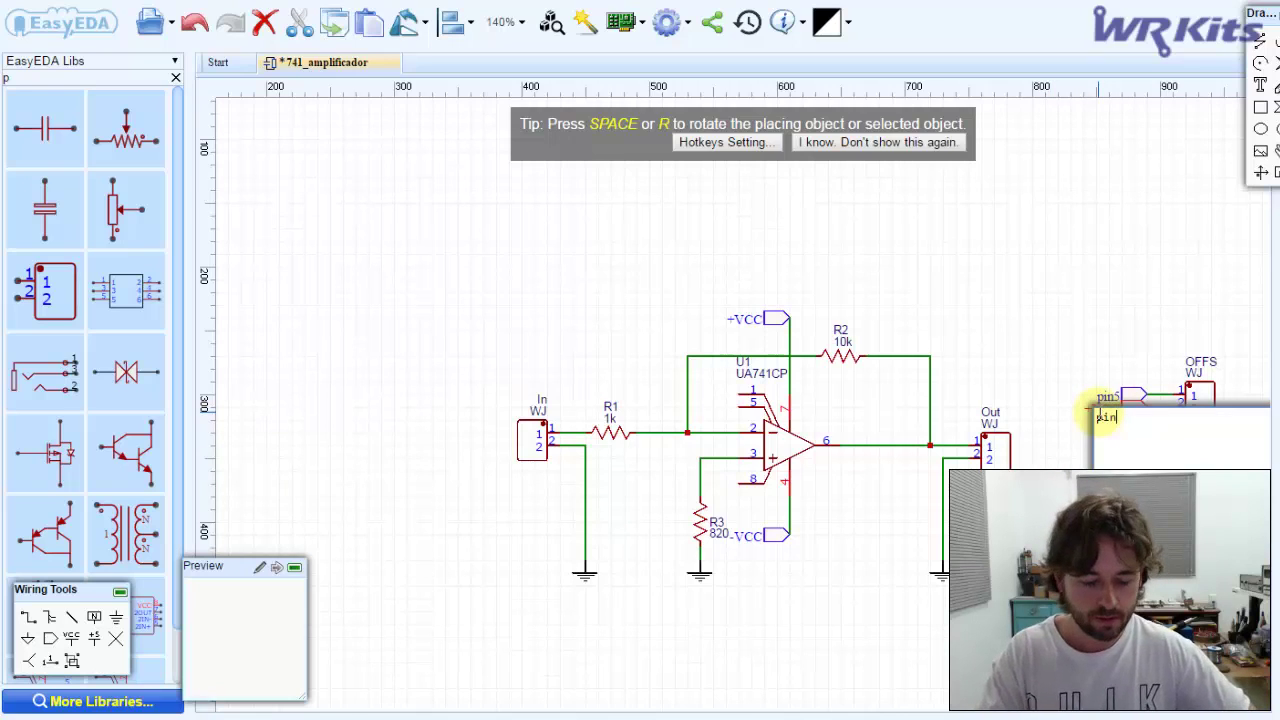
left_click(1033, 330)
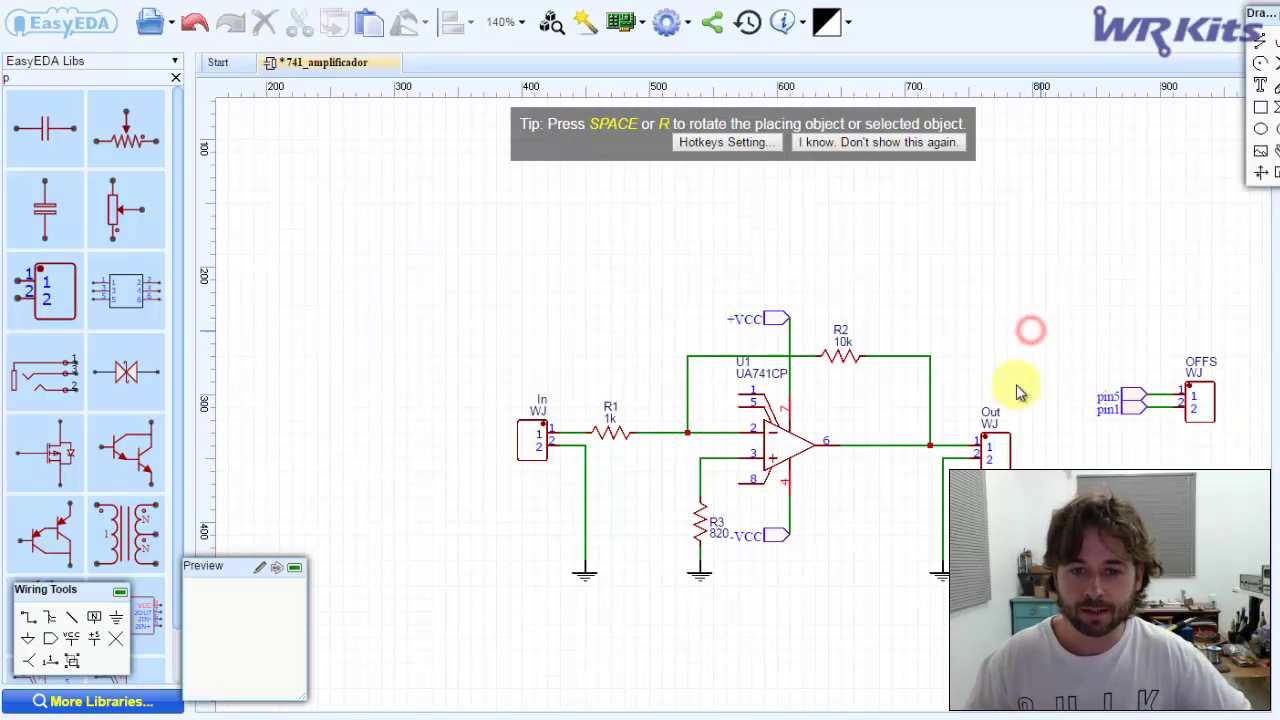
- Place two stacked net ports just left of op-amp pins 1 and 5
left_click(52, 641)
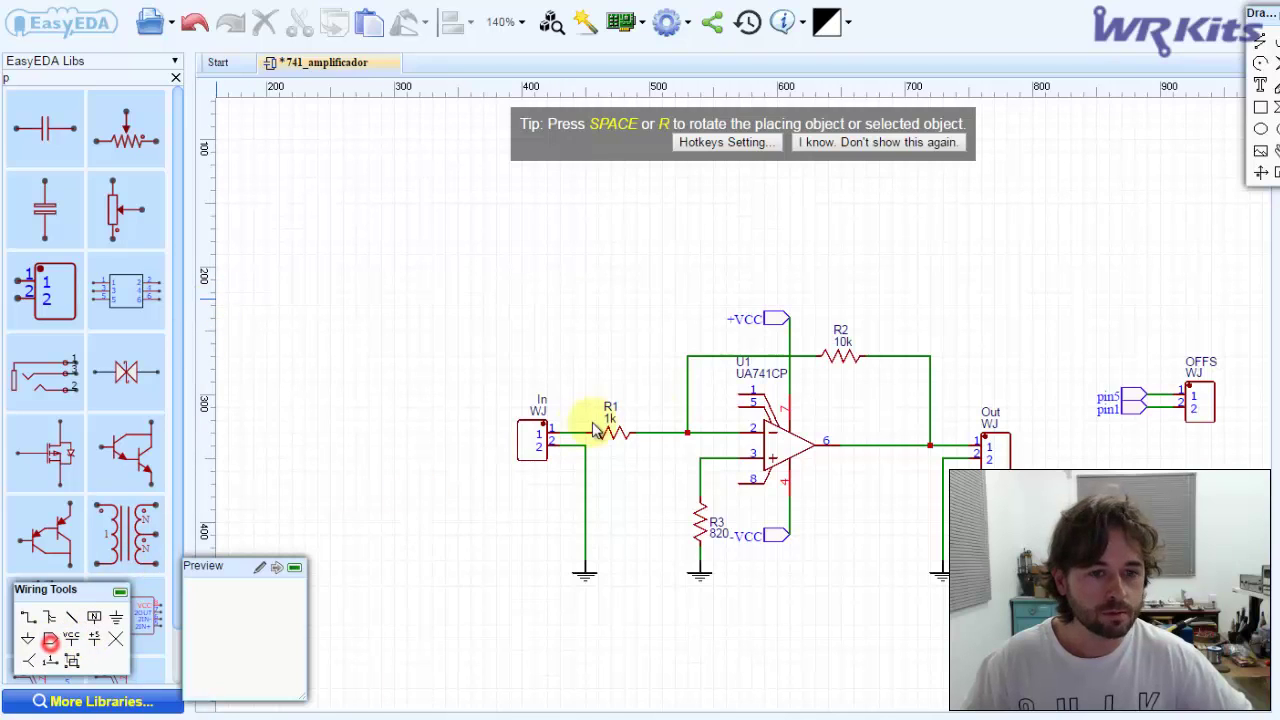
left_click(725, 407)
key("Escape")
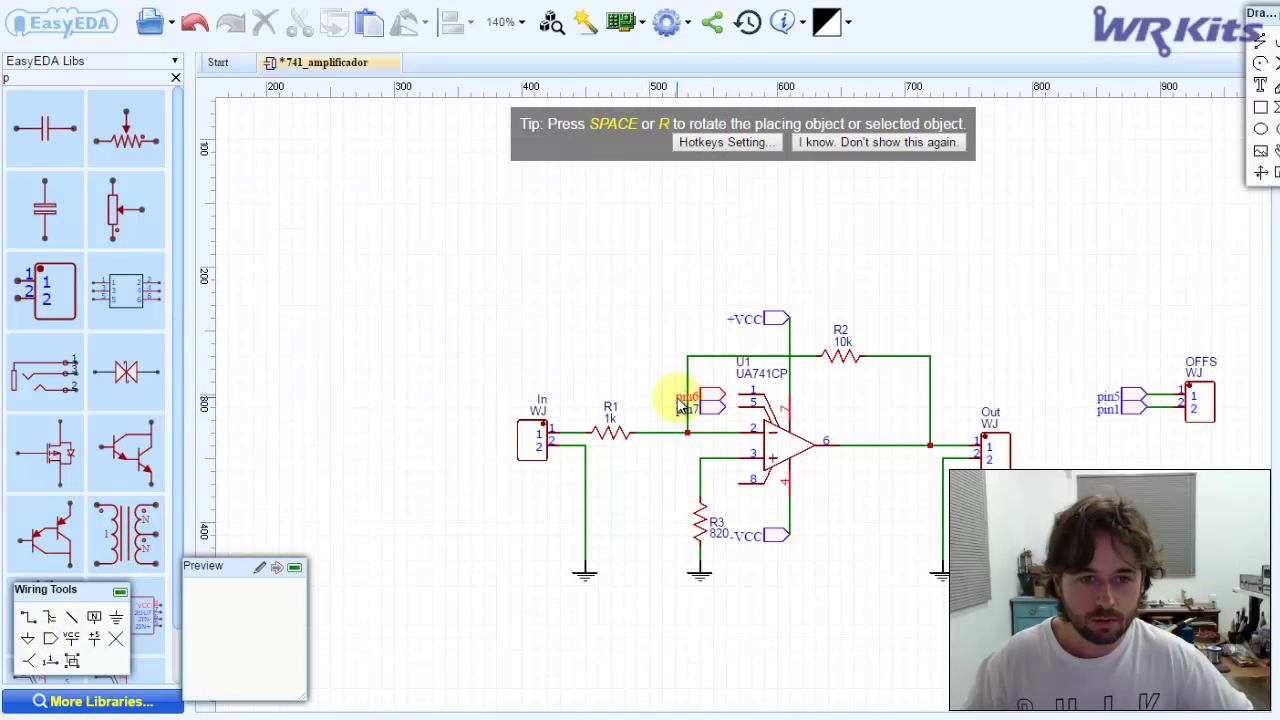
- Name the upper net port beside the op-amp pin5 and the lower one pin1
double_click(678, 405)
key("BackSpace")
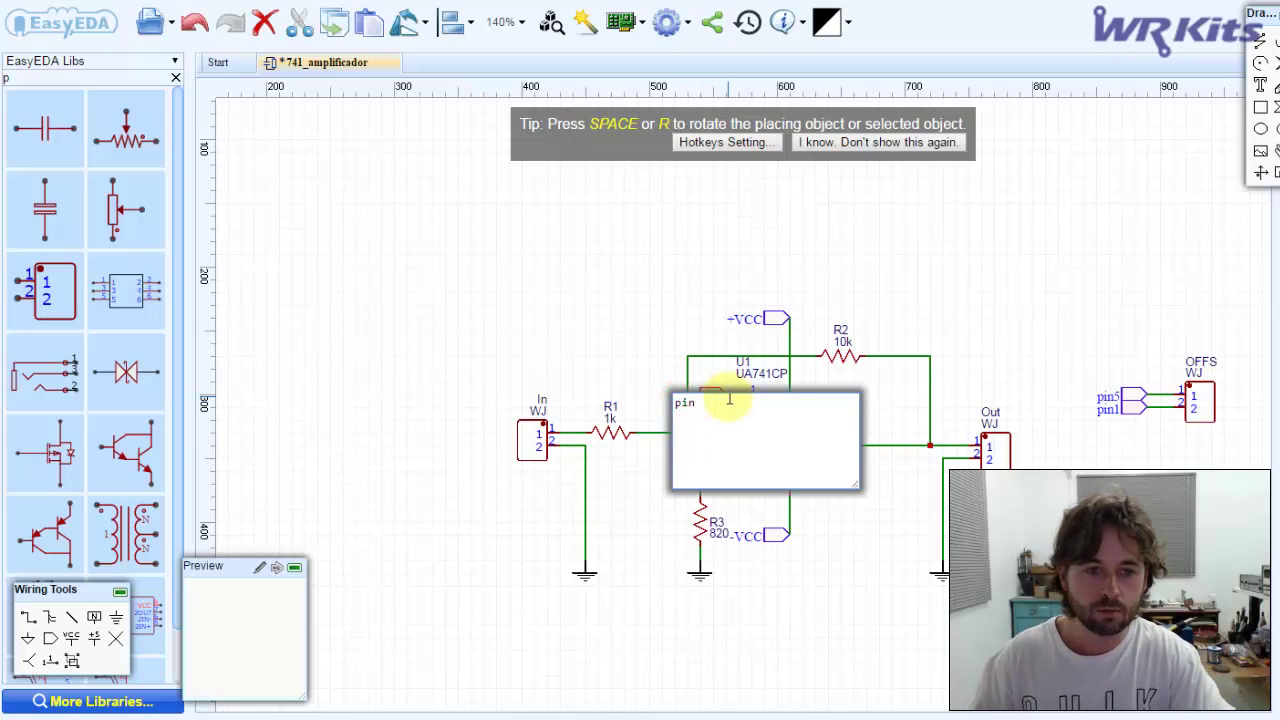
type("5")
left_click(592, 319)
double_click(677, 406)
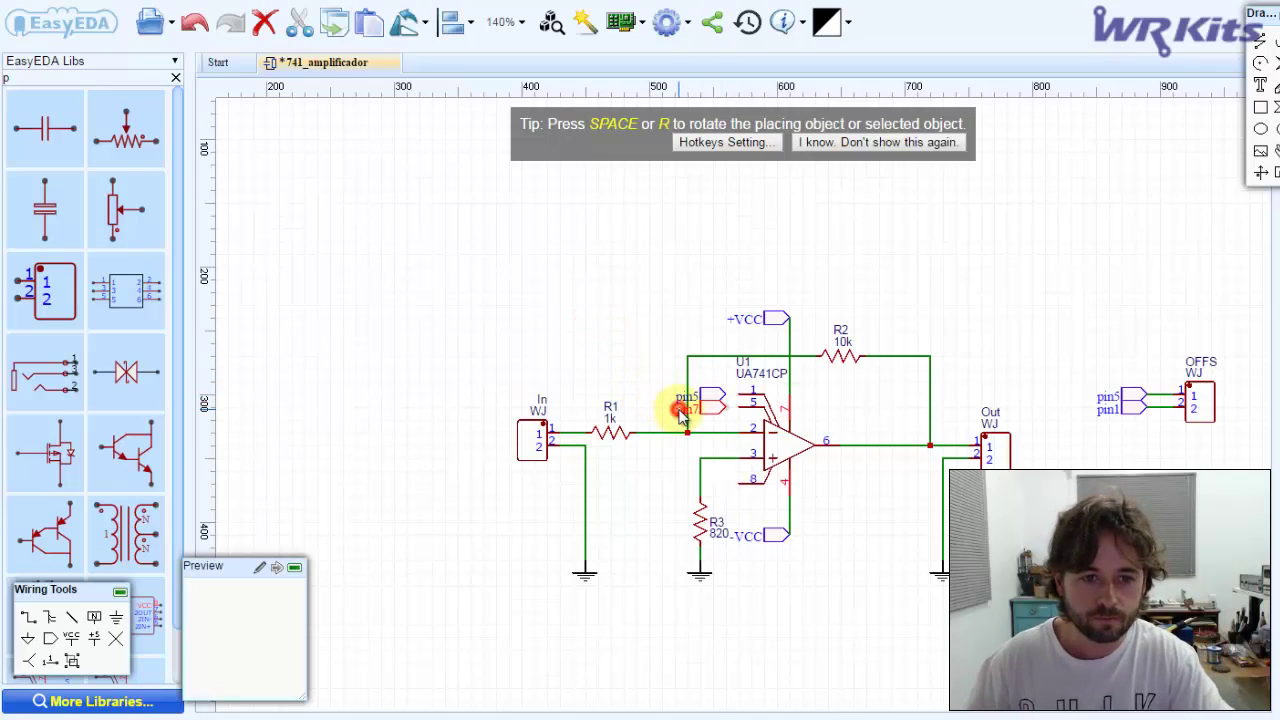
key("BackSpace")
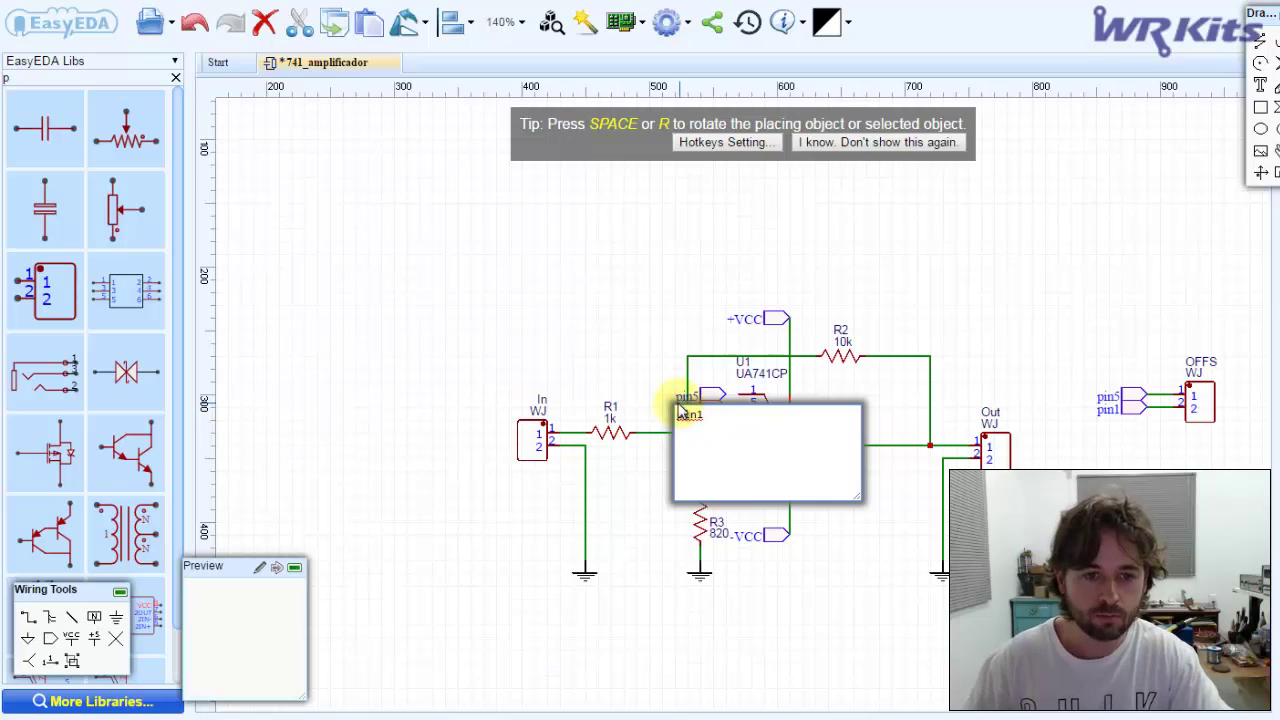
left_click(631, 346)
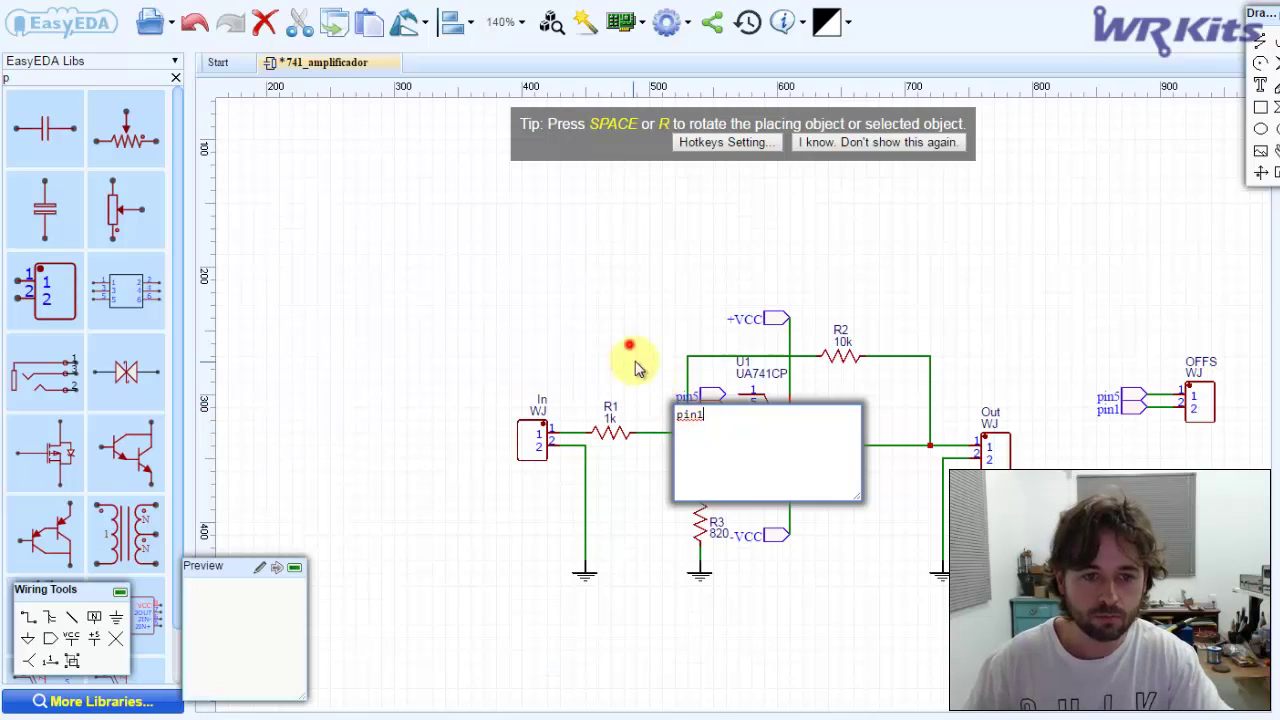
- Swap the names of the two net ports beside the op-amp, making the upper one pin1 and the lower one pin5
double_click(686, 398)
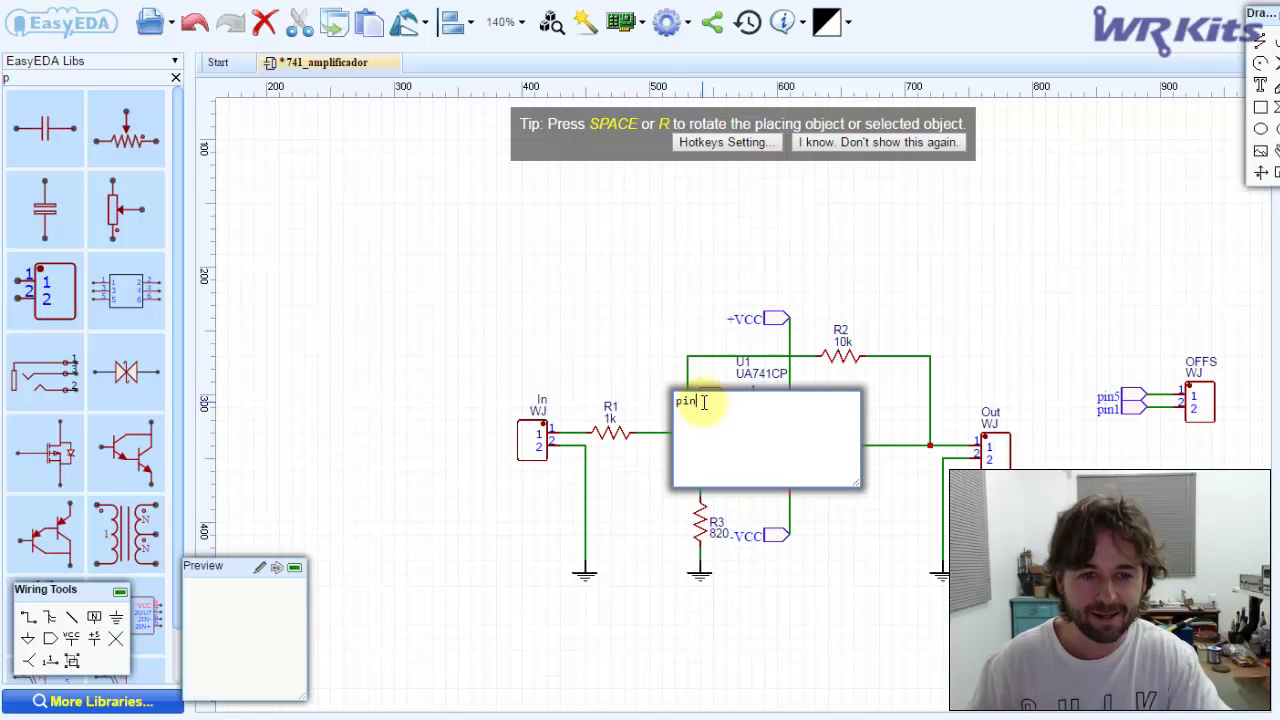
left_click(624, 318)
double_click(682, 405)
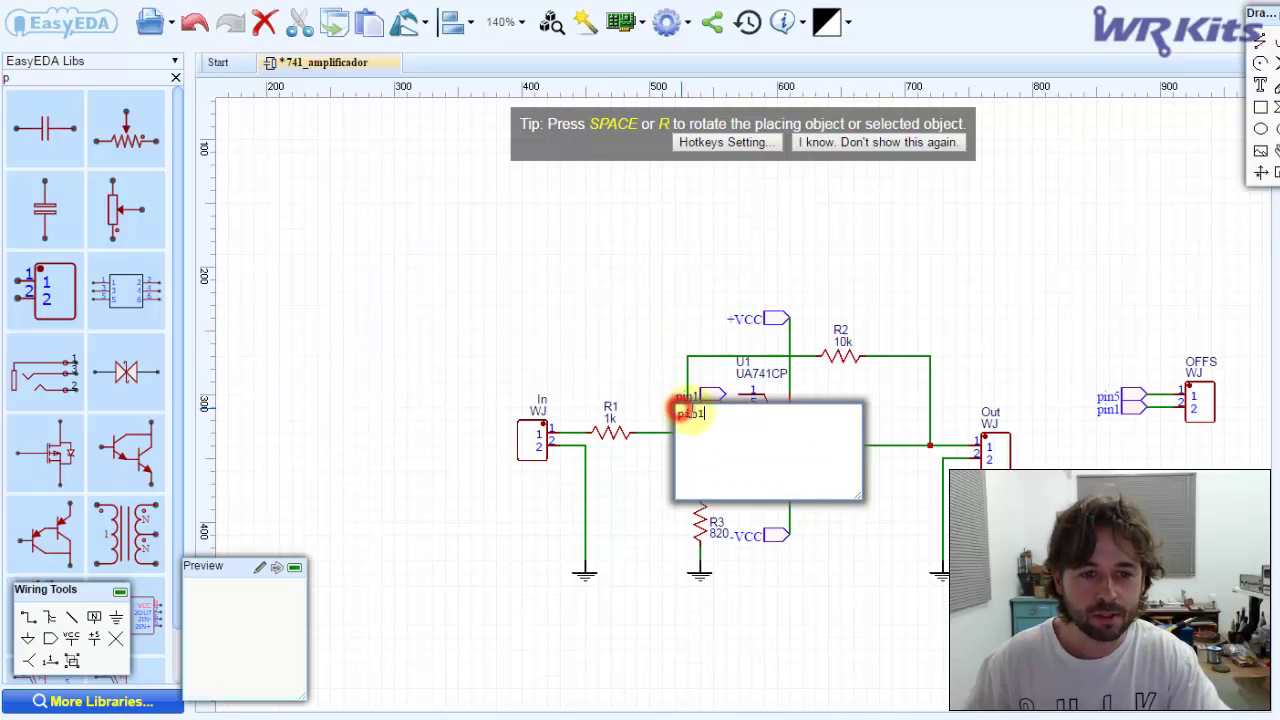
type("pin5")
left_click(614, 334)
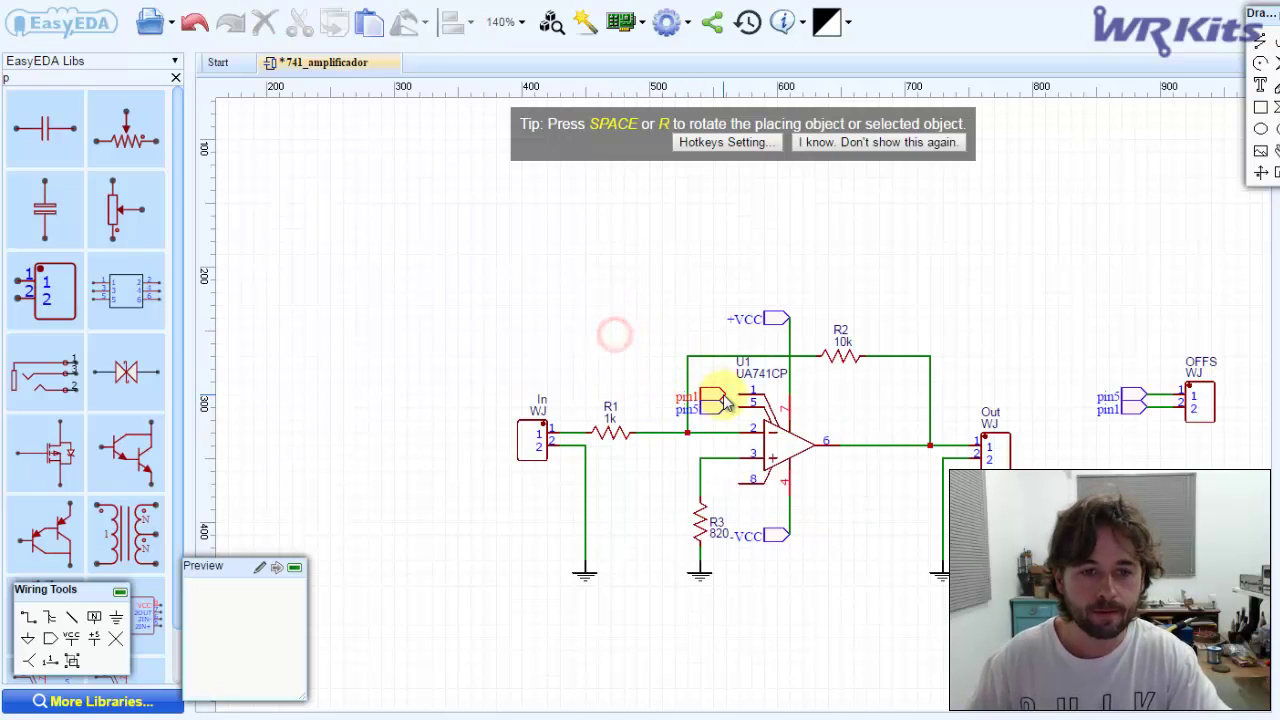
- Wire the pin1 and pin5 net ports to op-amp pins 1 and 5
left_click(724, 395)
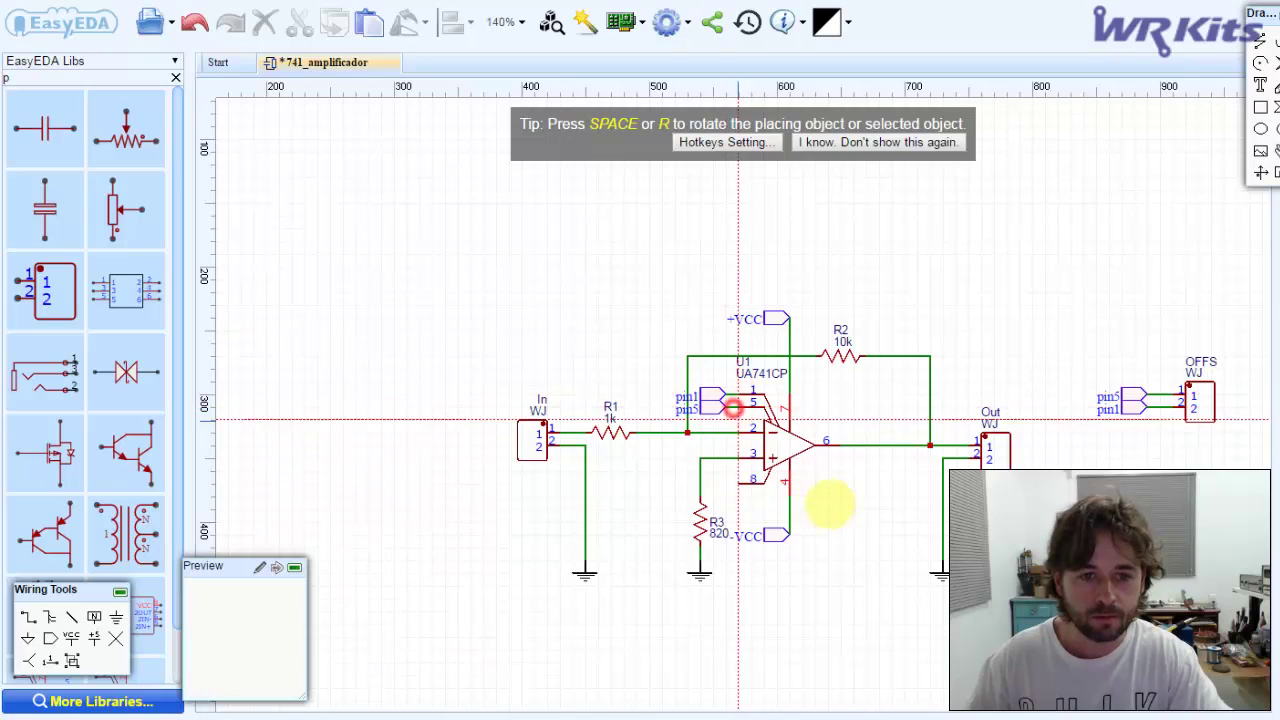
- Save the 741_amplificador schematic and convert the project to a PCB
left_click(886, 523)
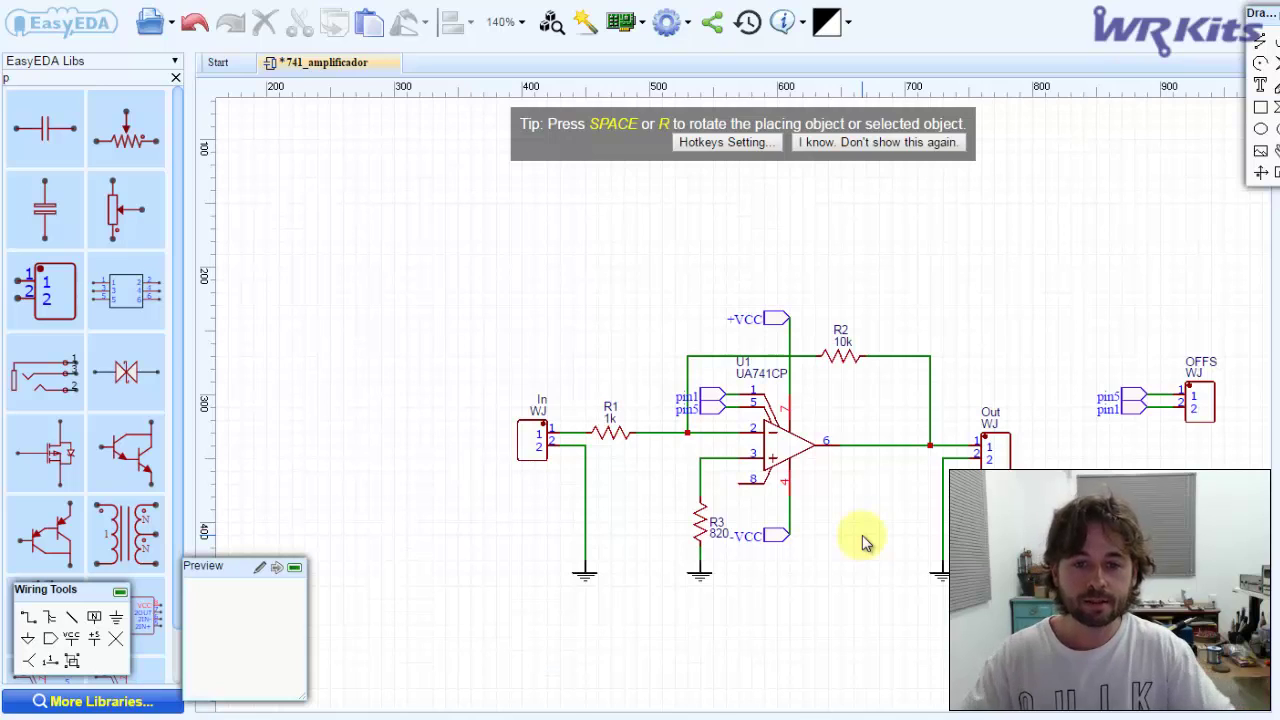
key("ctrl+s")
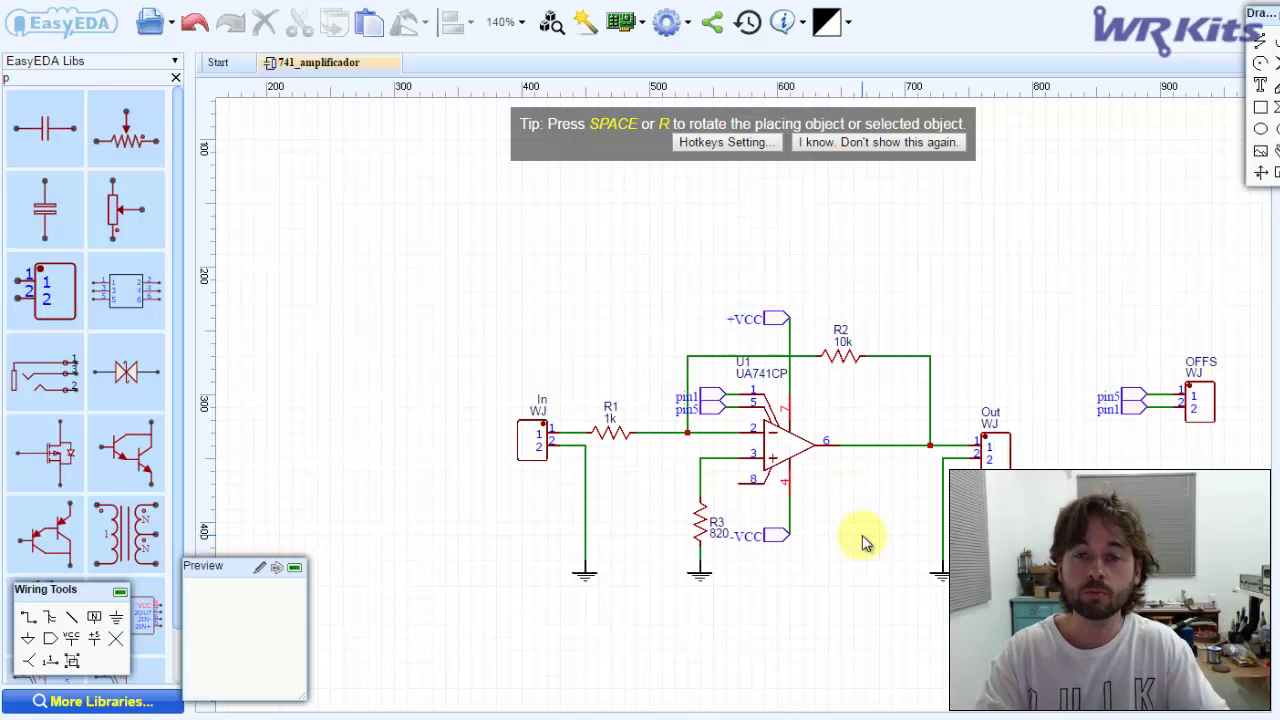
left_click(620, 22)
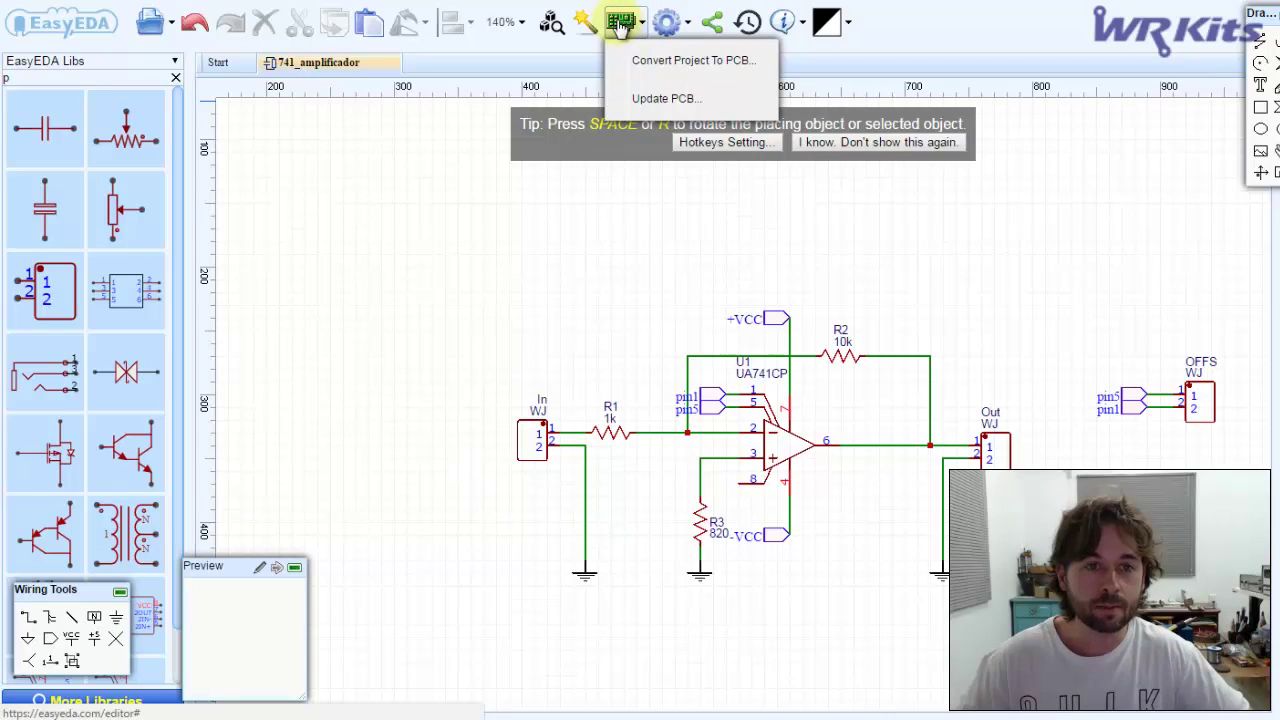
left_click(648, 58)
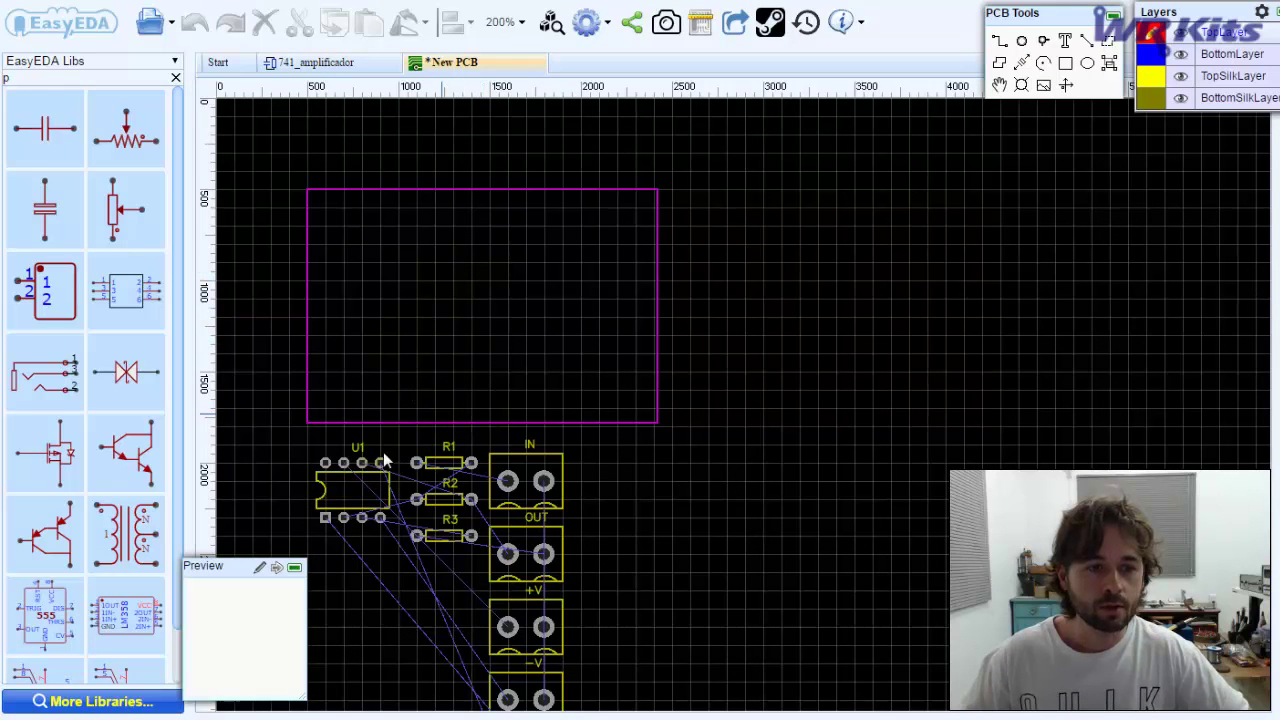
- Move U1 to the middle of the board outline, with R1 below it and R2 above it
left_click_drag(340, 480, 465, 290)
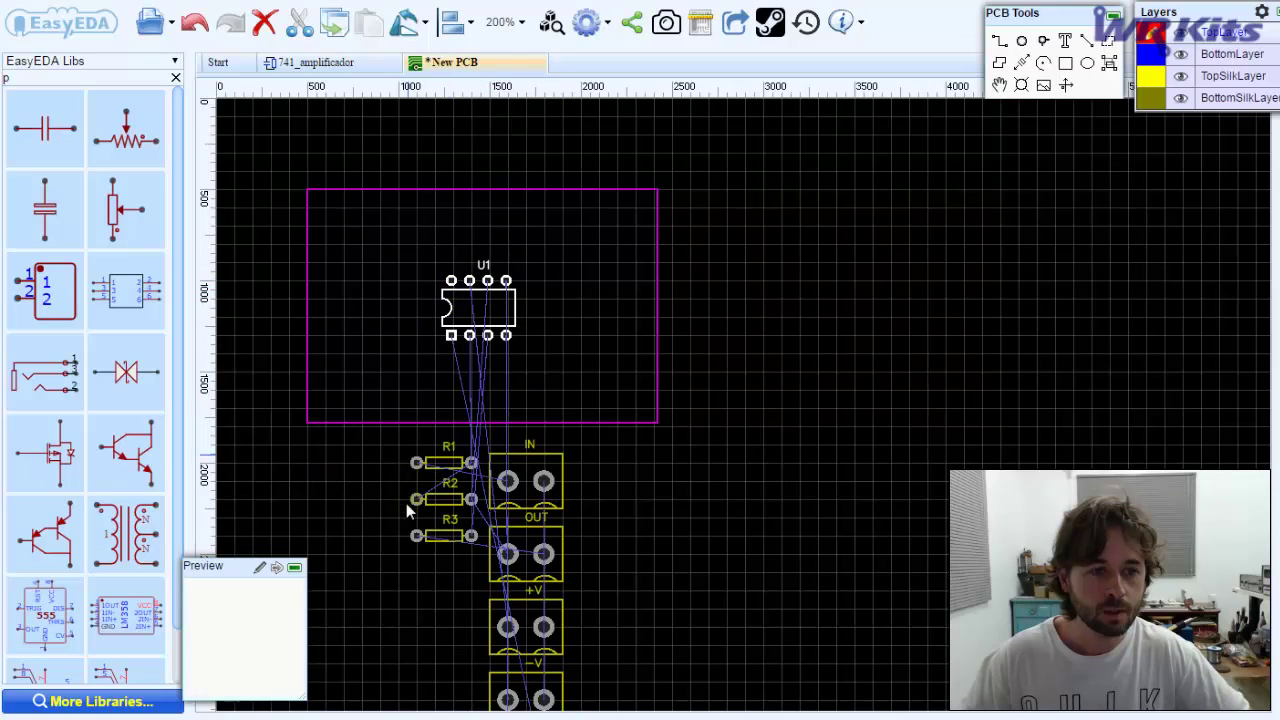
left_click_drag(435, 450, 435, 364)
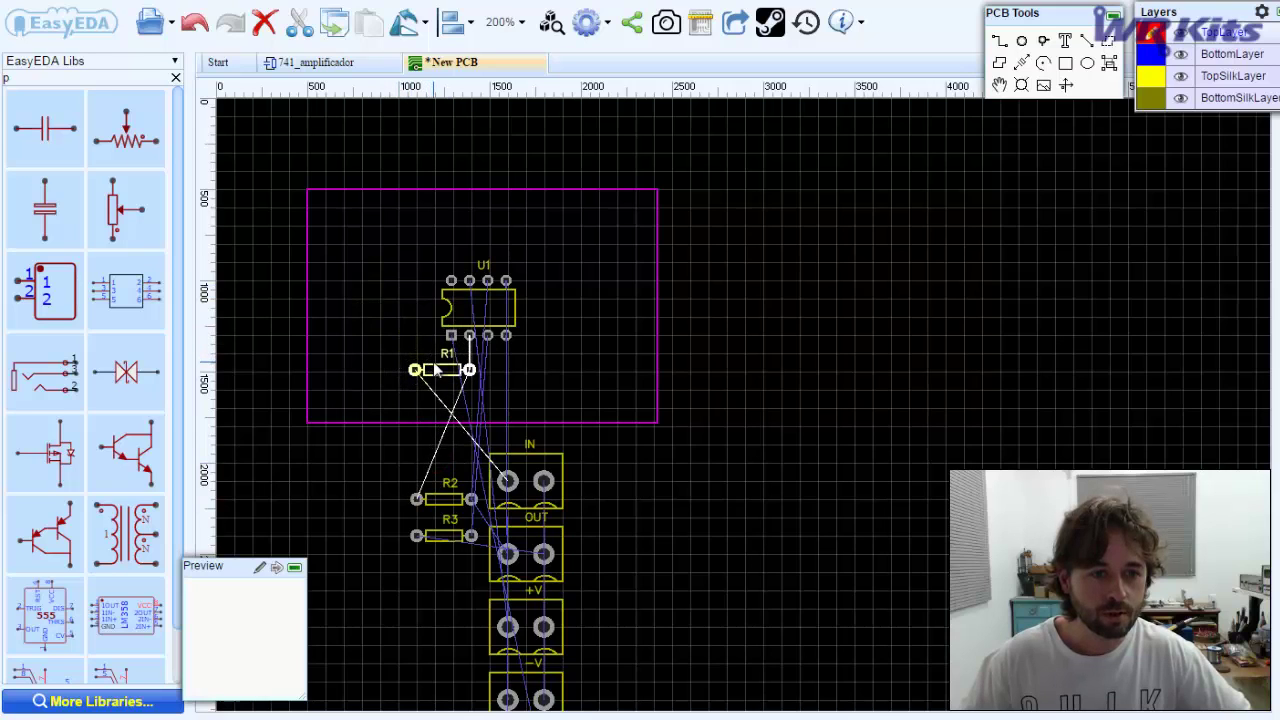
left_click_drag(437, 512, 455, 231)
- Place the IN terminal at the board's left side and OUT at its right side, rotating both upright with their labels toward the board edges
left_click(510, 481)
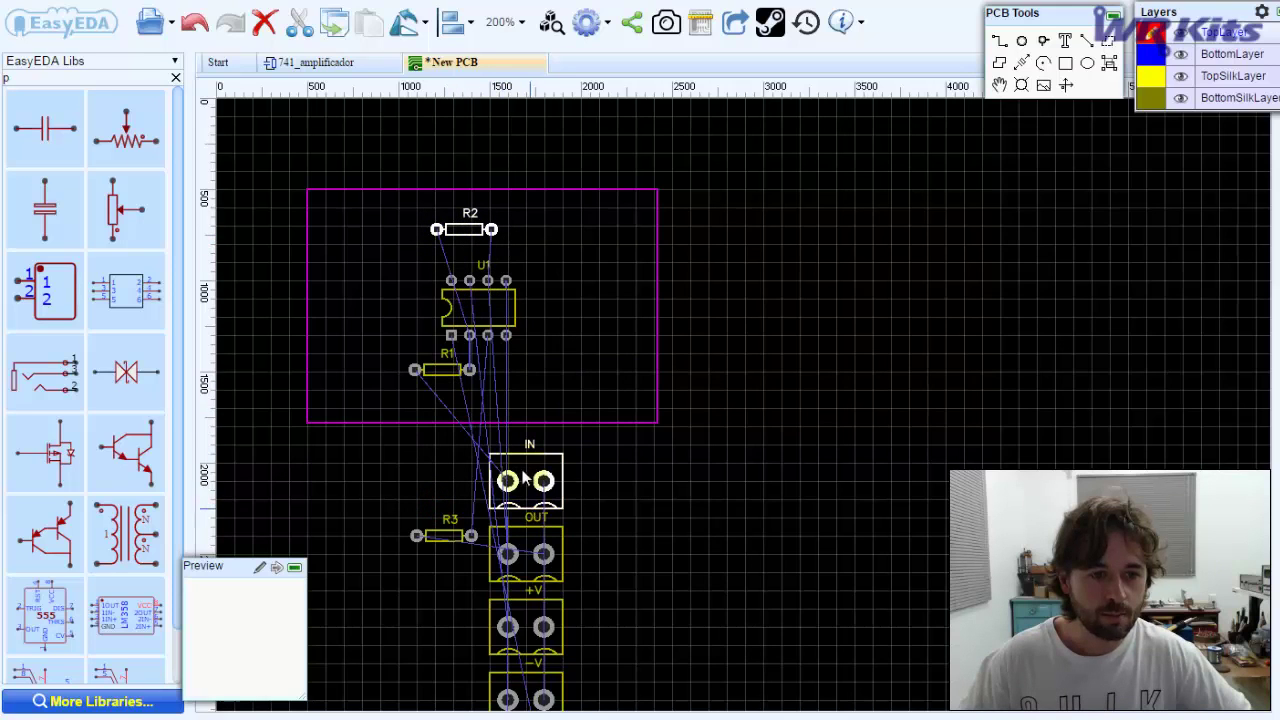
left_click_drag(510, 481, 352, 268)
key("space")
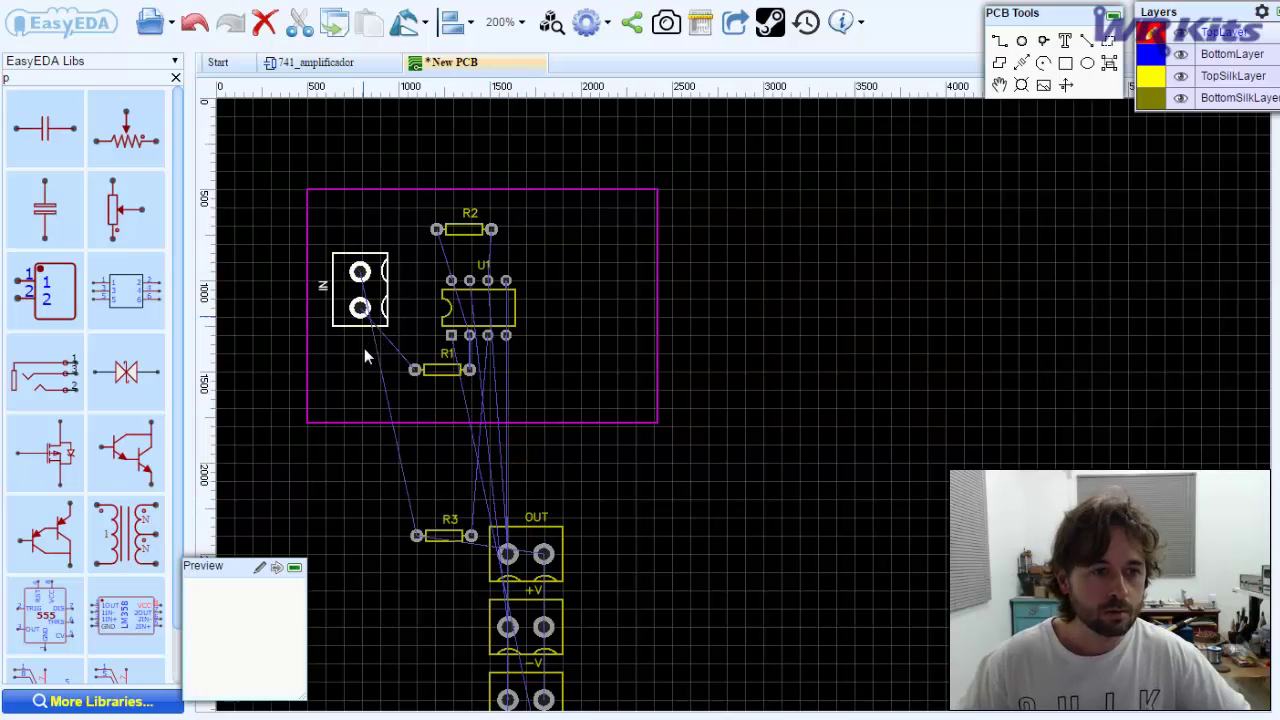
left_click_drag(536, 545, 629, 230)
key("space")
key("space")
key("space")
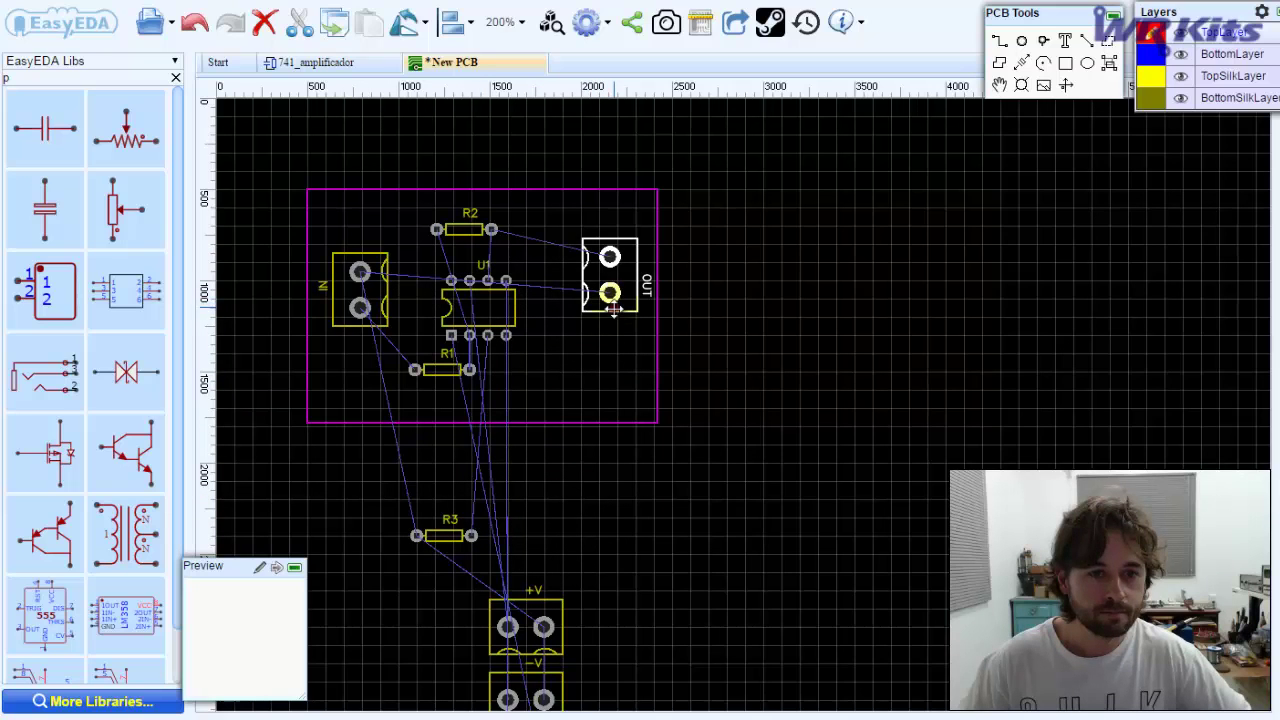
left_click_drag(612, 311, 616, 334)
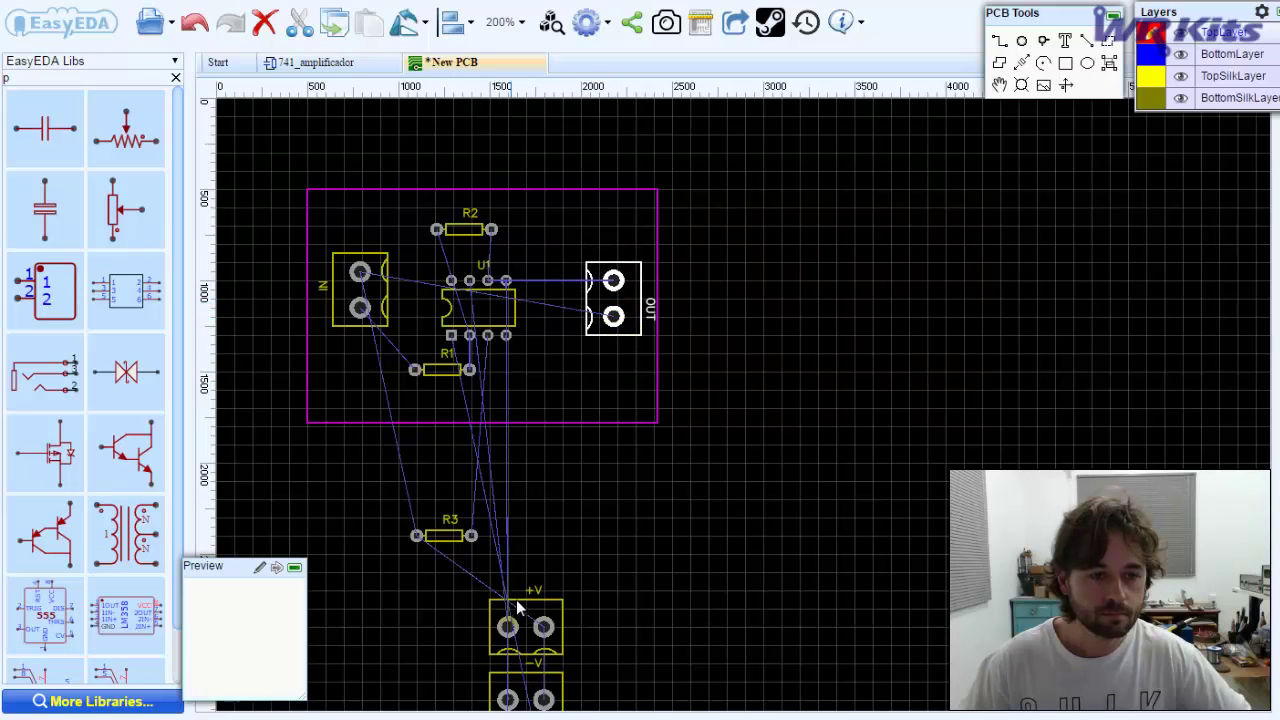
- Place the +V terminal upper right, −V lower right, OFFS lower left, and R3 under R1 inside the board outline
left_click_drag(517, 607, 540, 203)
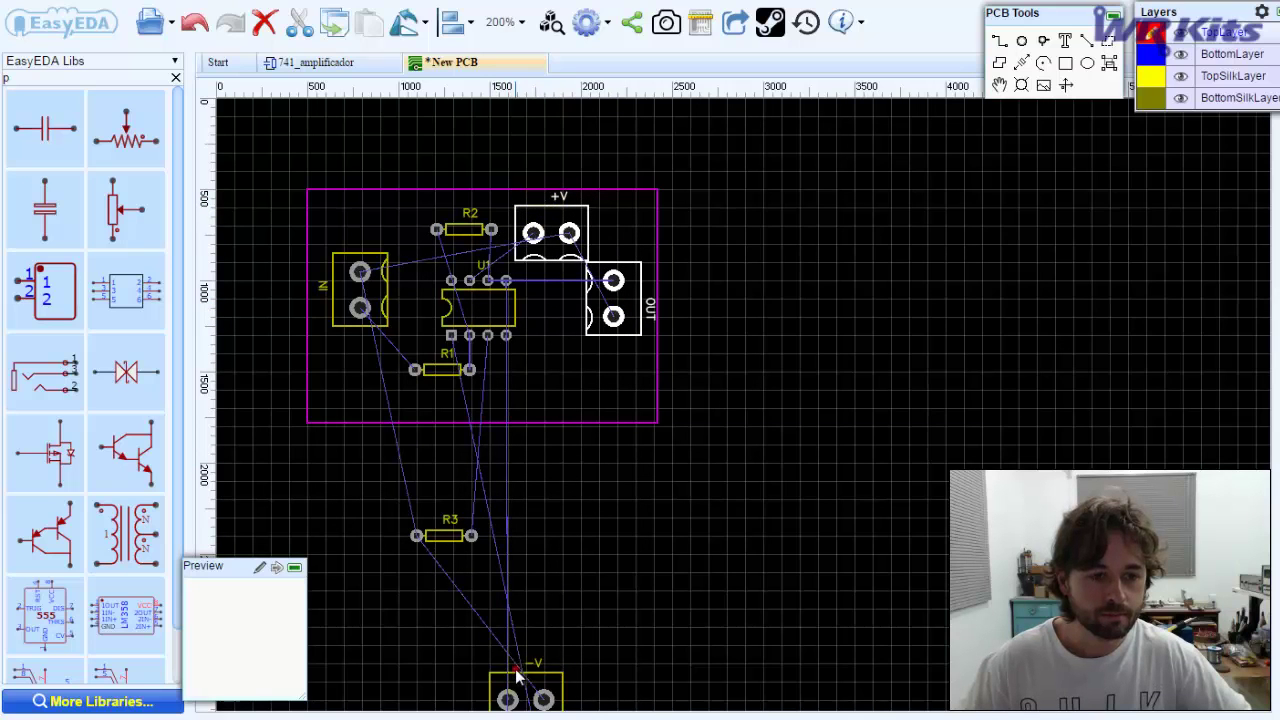
left_click(538, 447)
scroll(538, 677, "down", 2)
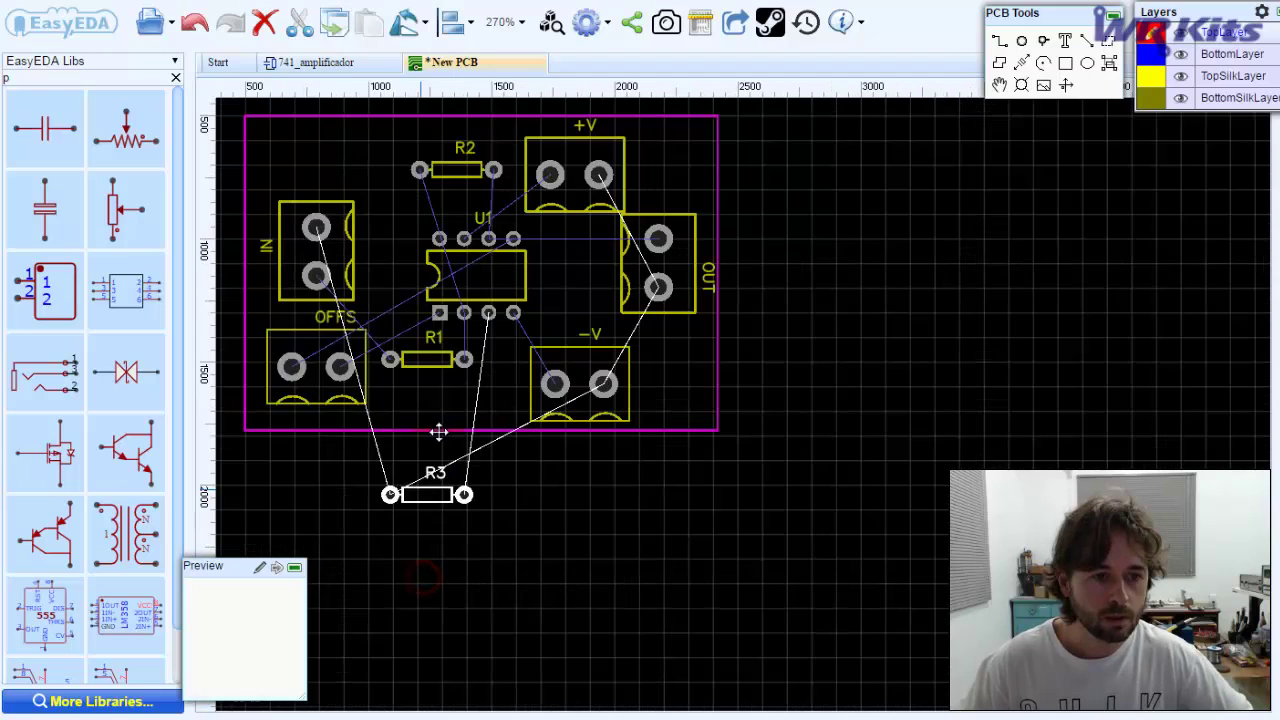
left_click_drag(432, 487, 444, 401)
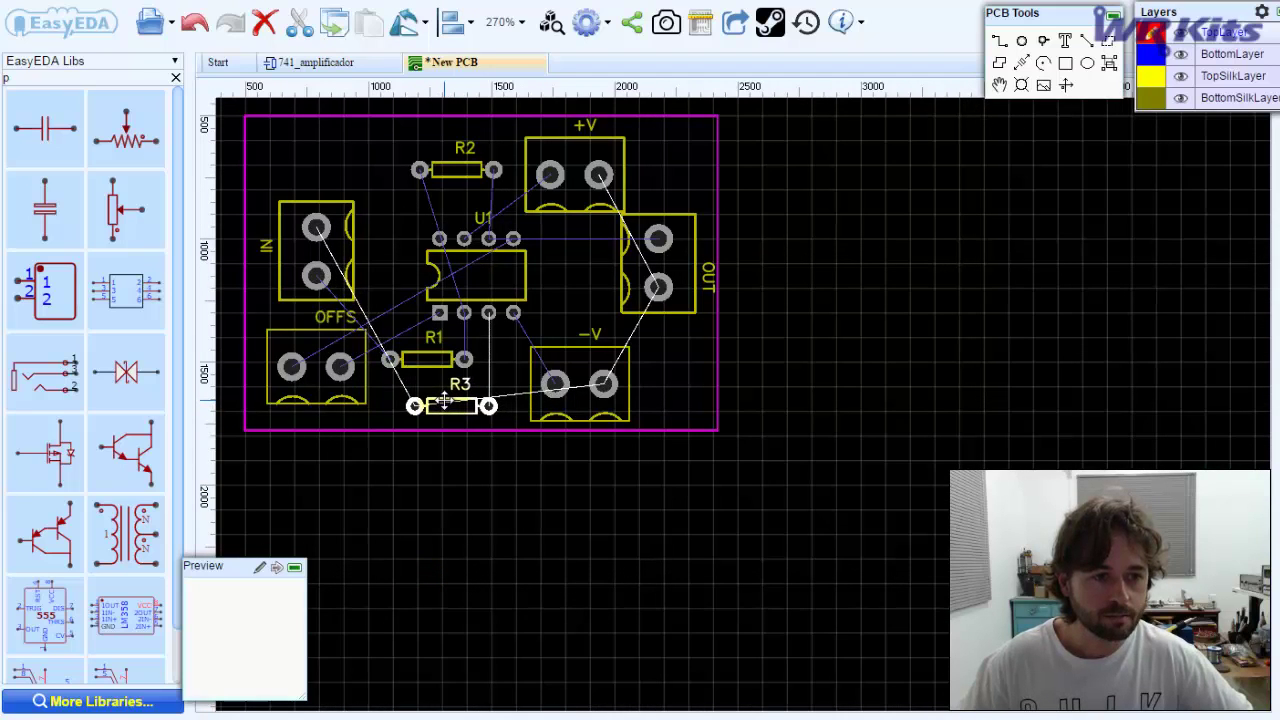
- Try other orientations of the OFFS terminal by rotating it through a full turn
left_click(345, 395)
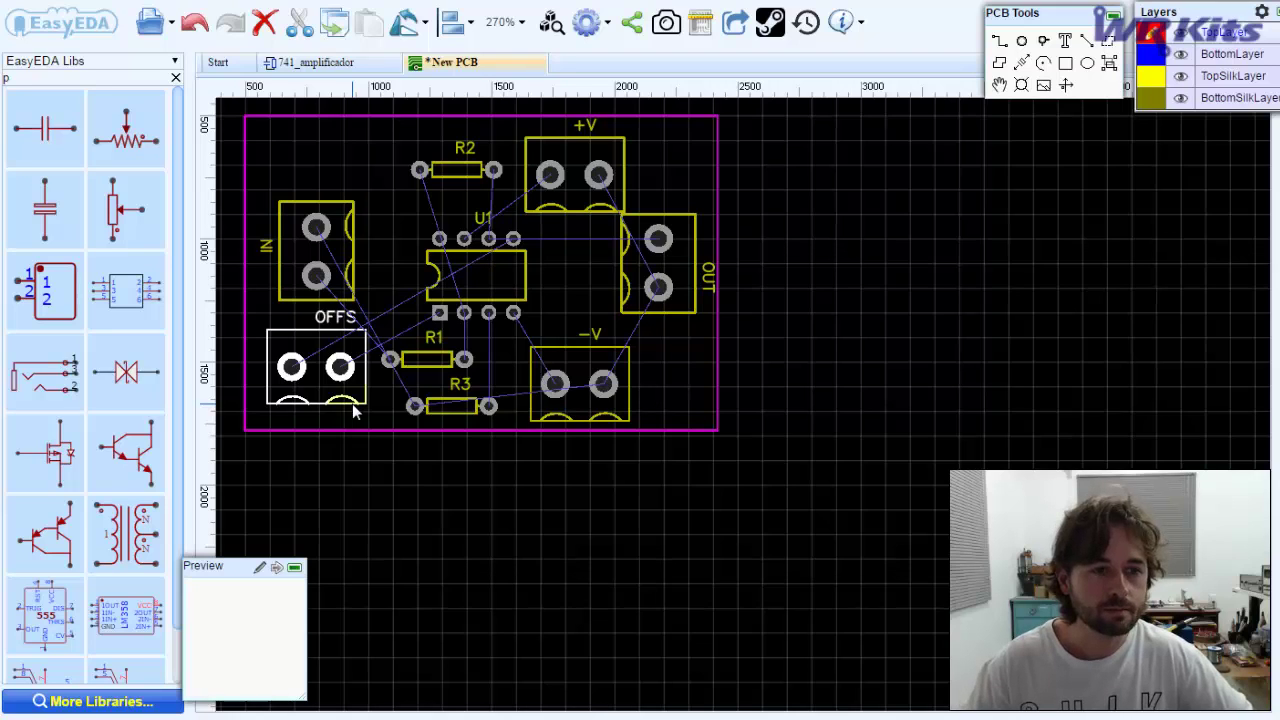
key("space")
key("space")
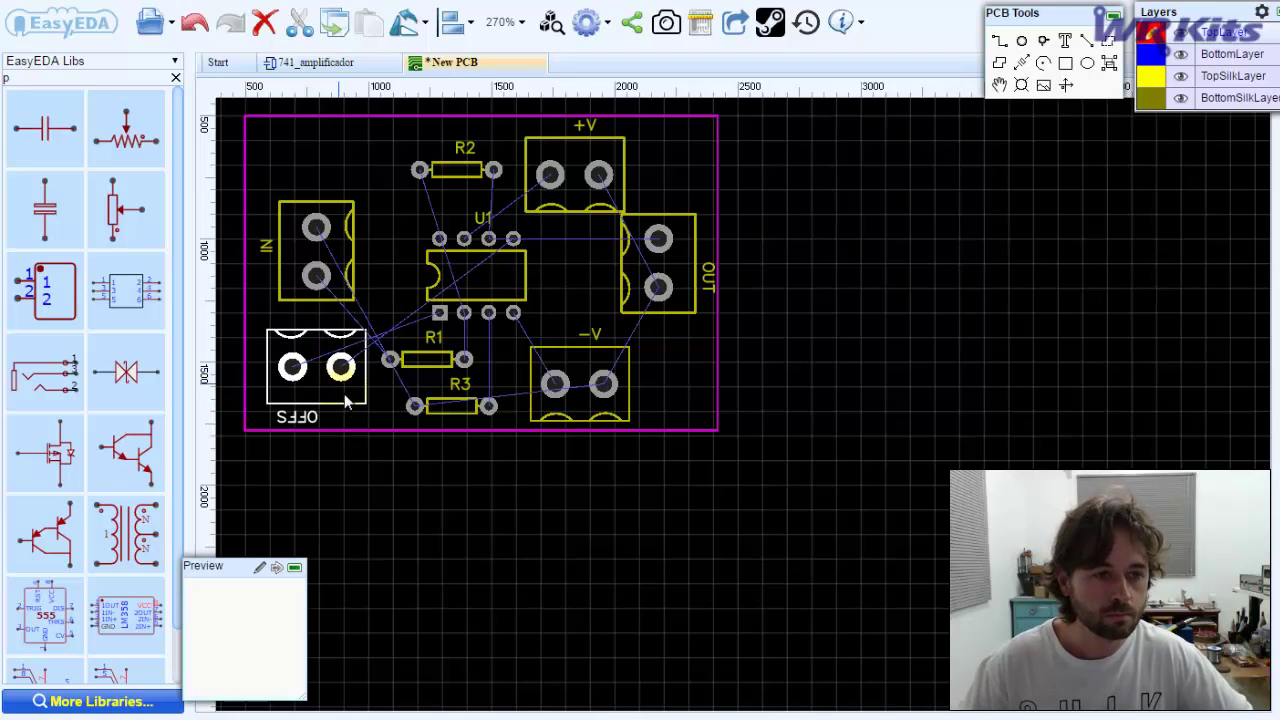
key("space")
key("space")
- Shift the OFFS, OUT and IN terminals slightly downward within the board outline, clearing OUT from the +V terminal
left_click(551, 358)
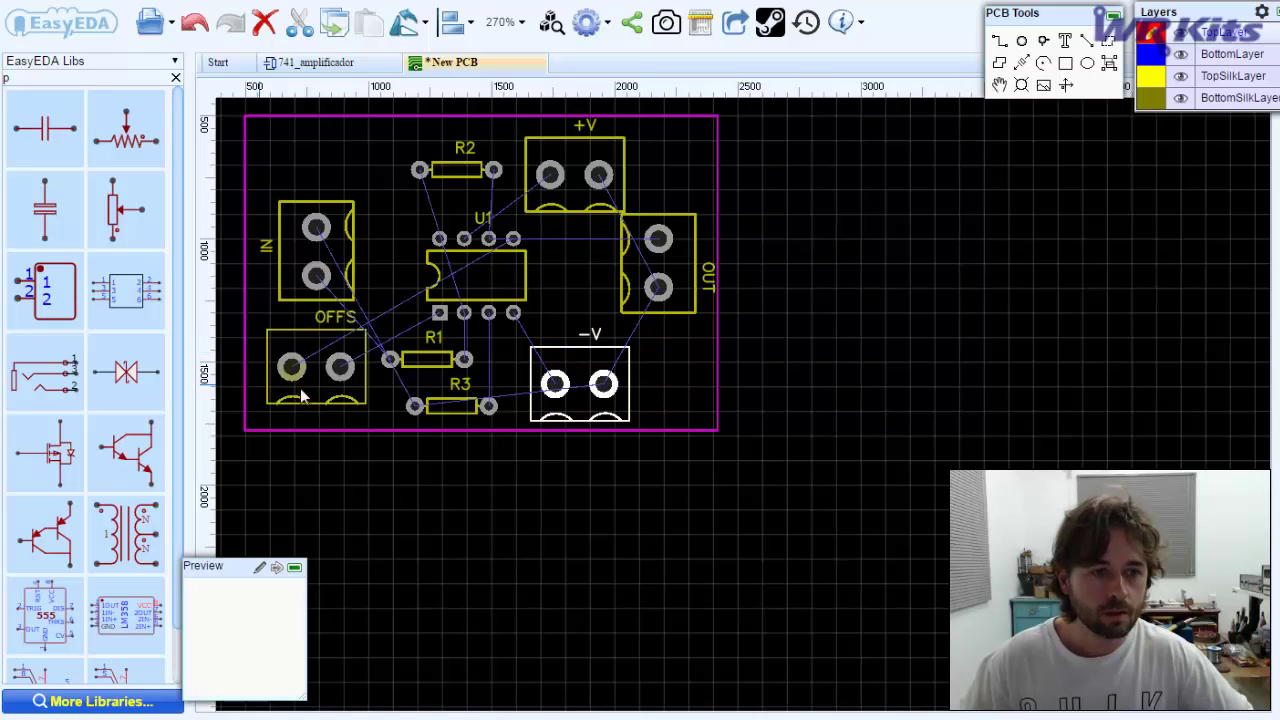
left_click_drag(305, 403, 303, 416)
left_click(661, 312)
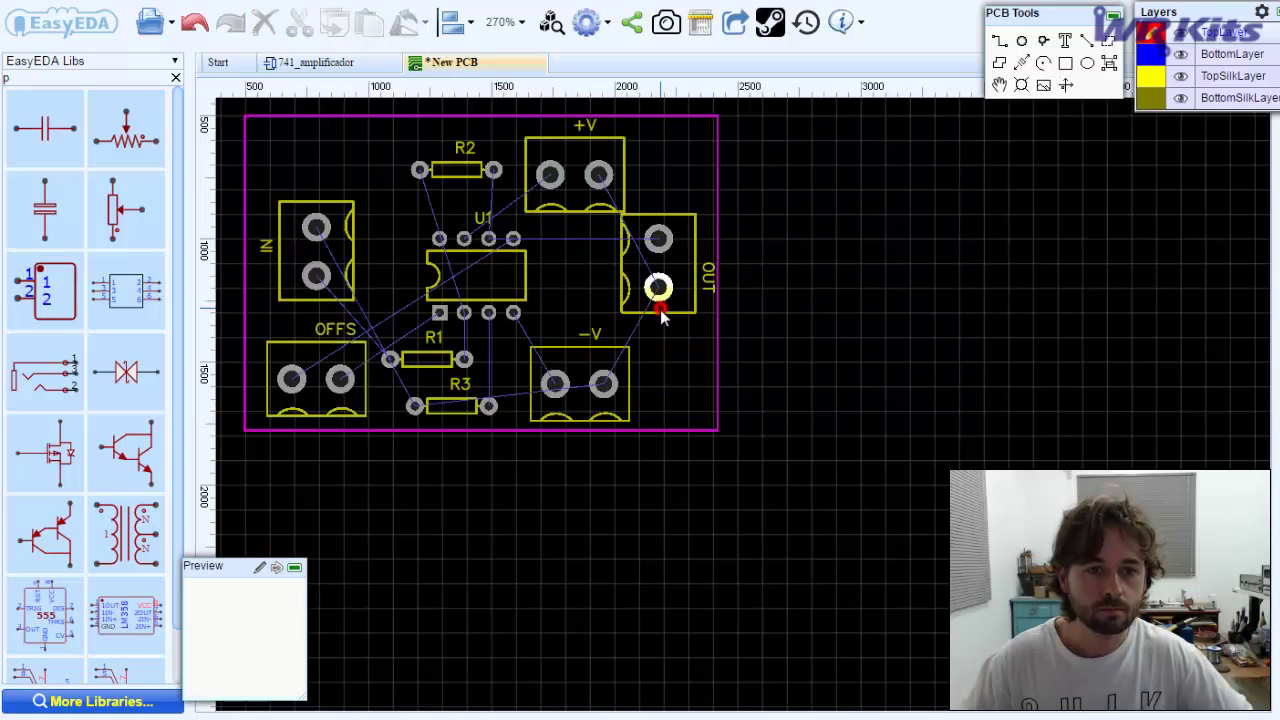
left_click(670, 316)
left_click_drag(676, 310, 671, 324)
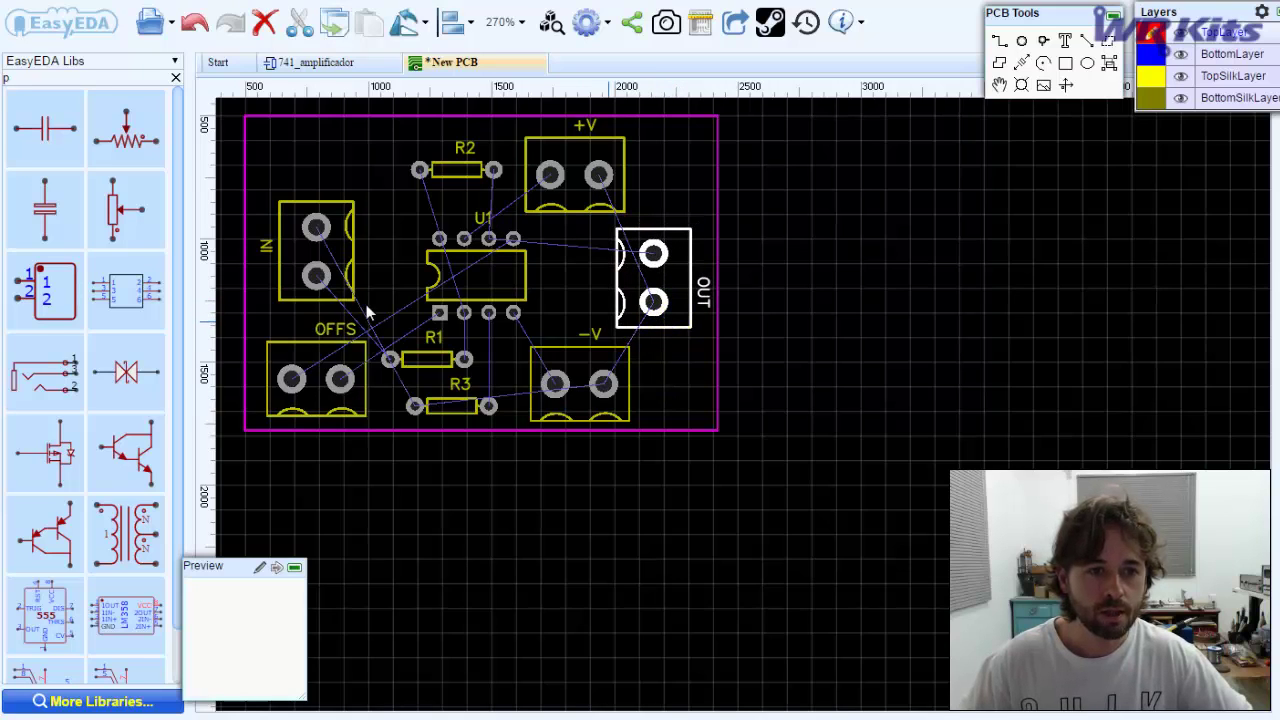
left_click(284, 296)
left_click(280, 299)
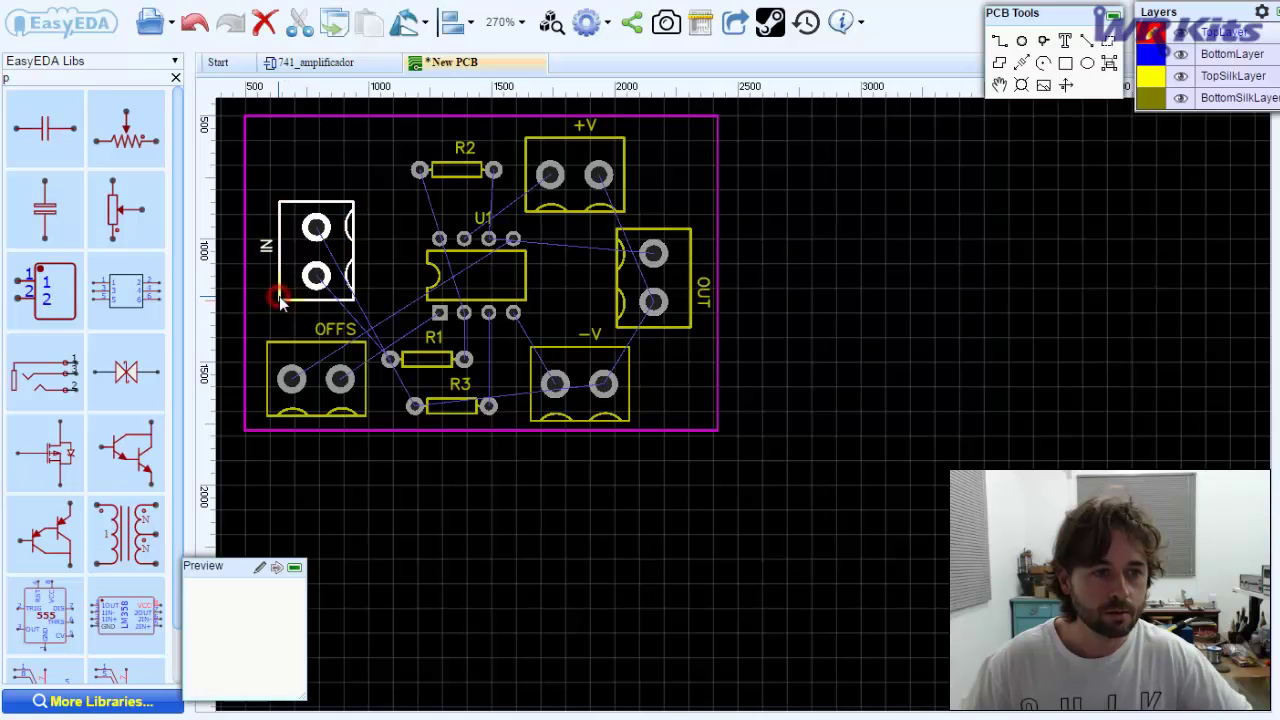
left_click_drag(281, 296, 280, 301)
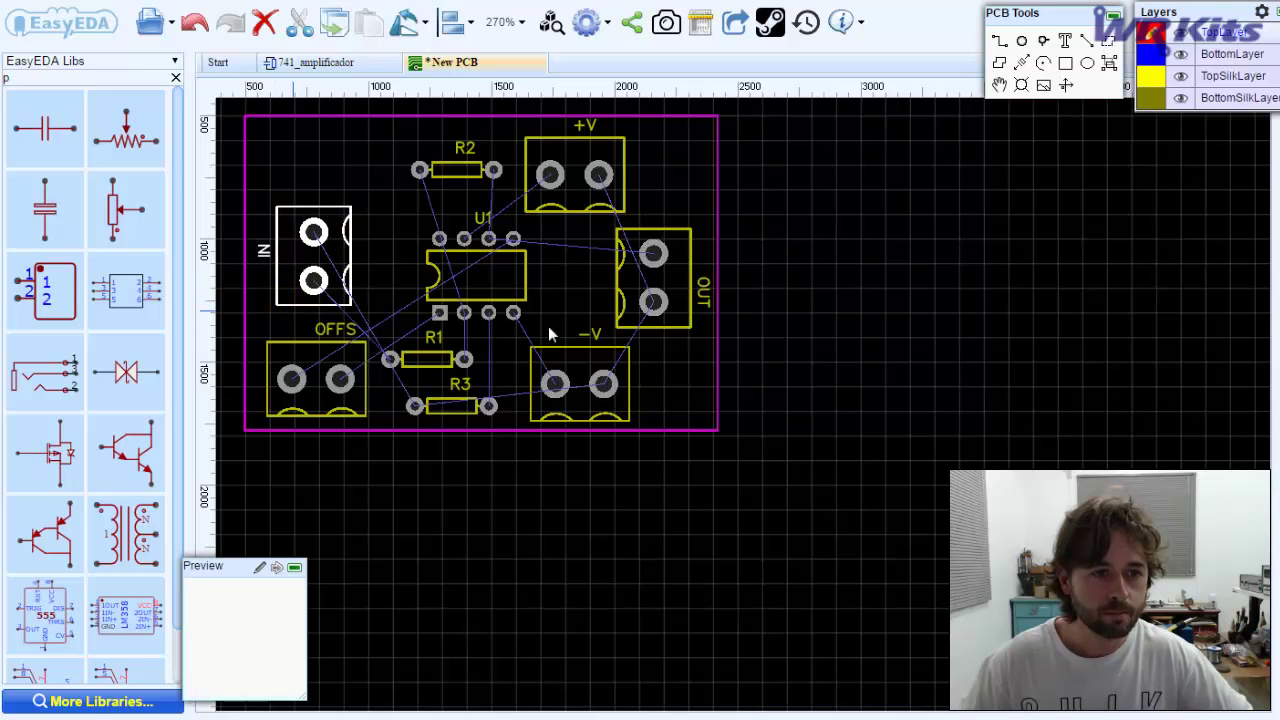
left_click(573, 298)
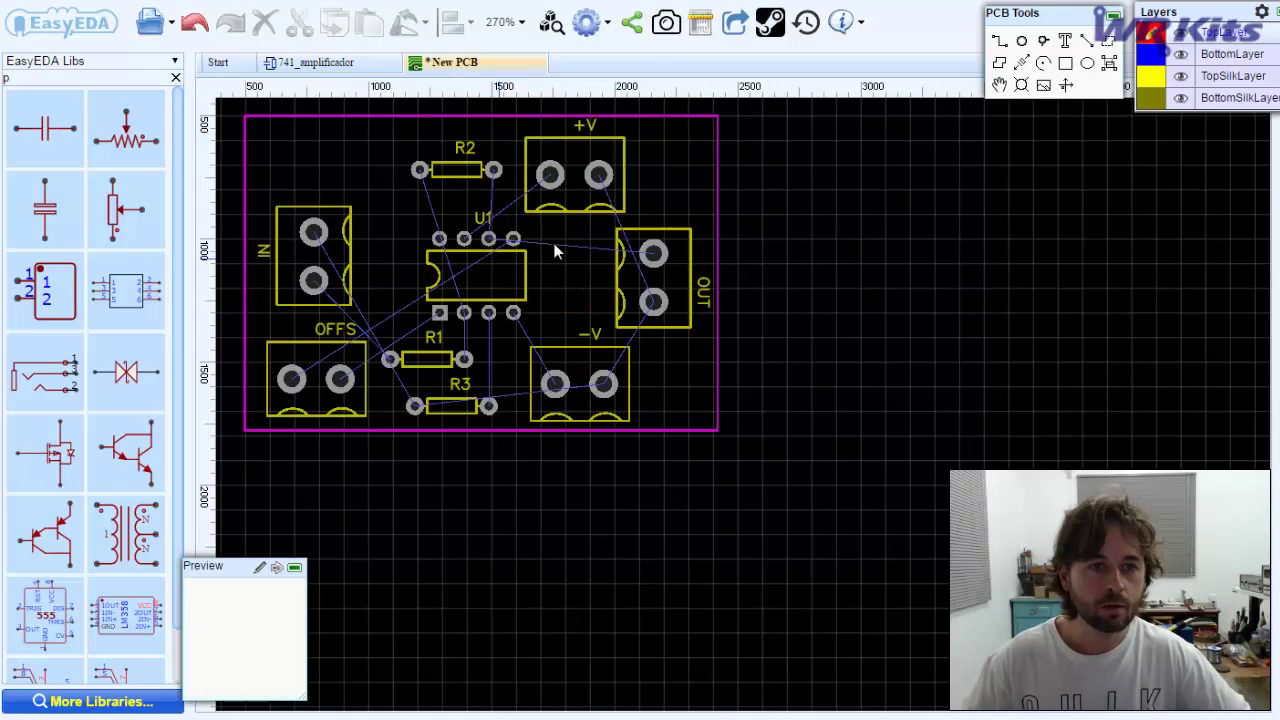
- Save the board as pcb_741 in the amplifier_741 project
key("ctrl+s")
triple_click(672, 256)
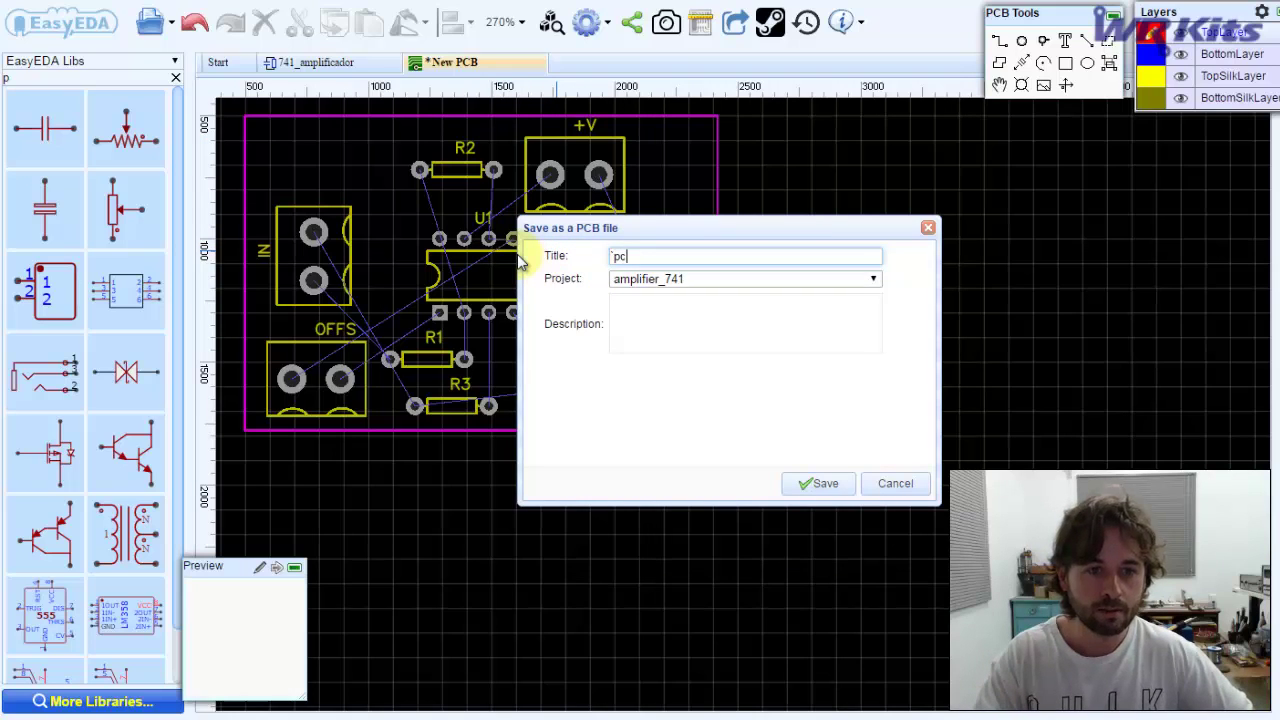
type("p")
key("BackSpace")
type("pc")
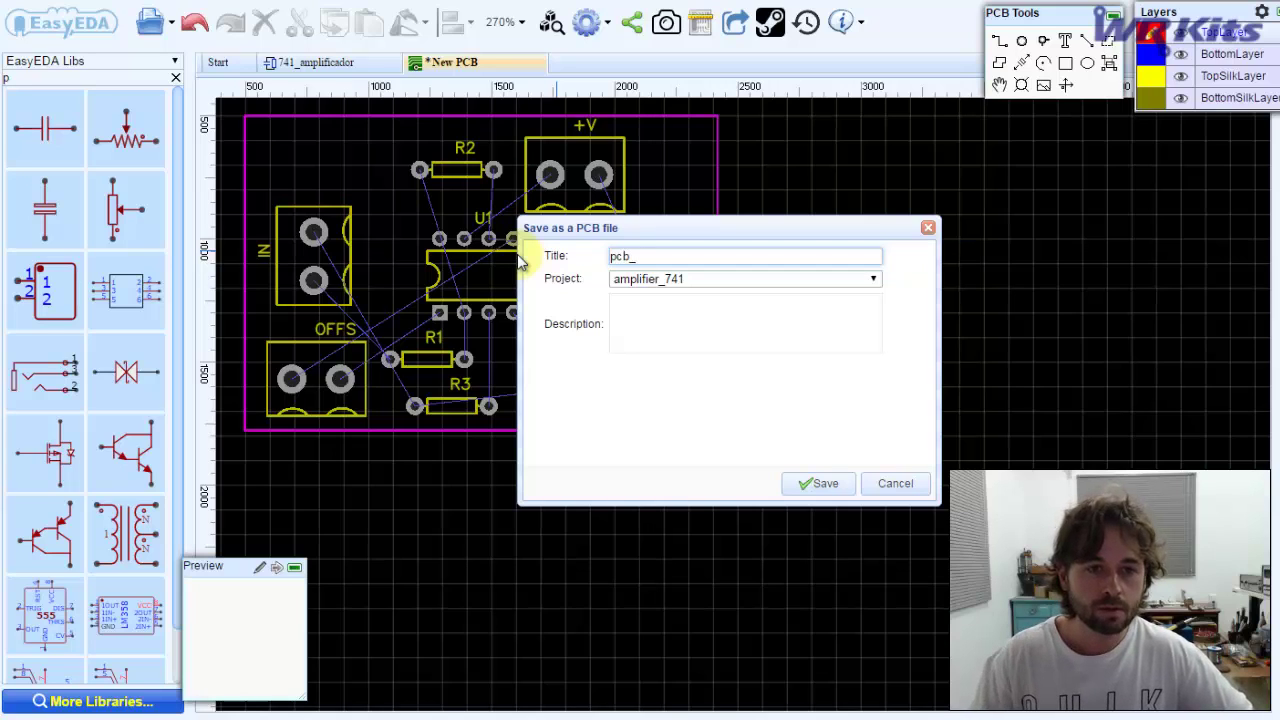
left_click(826, 483)
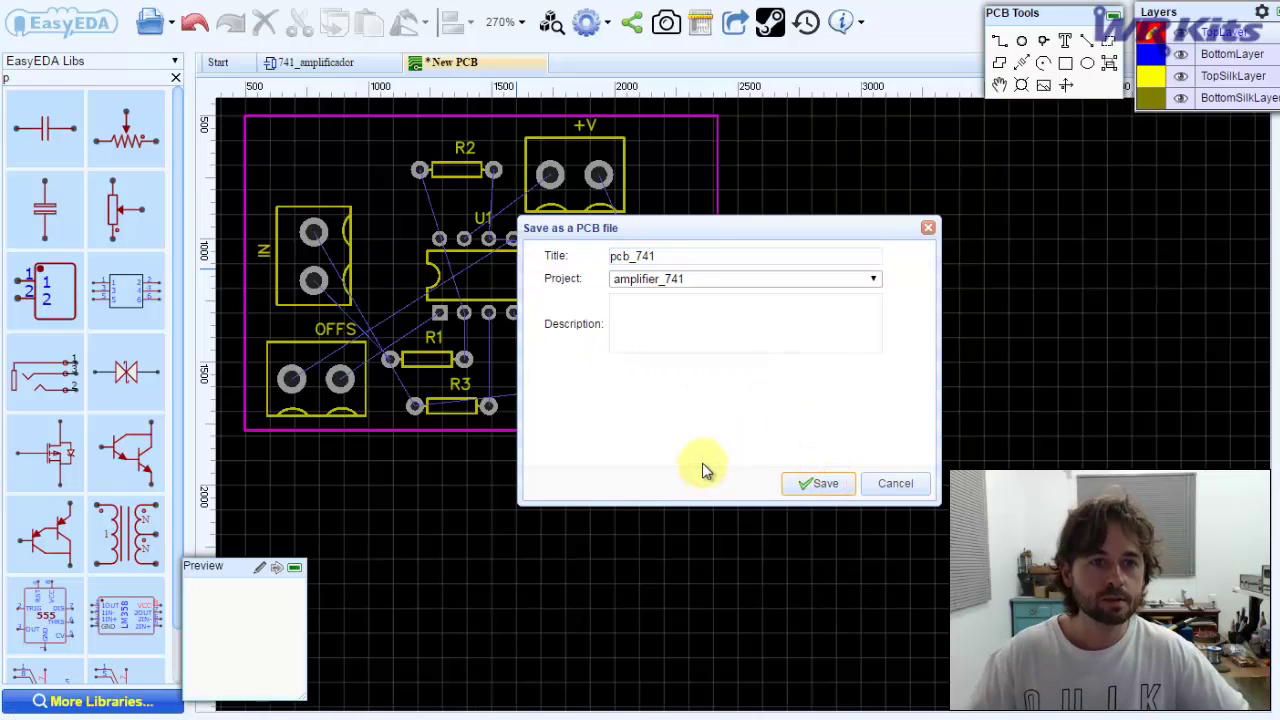
left_click(820, 485)
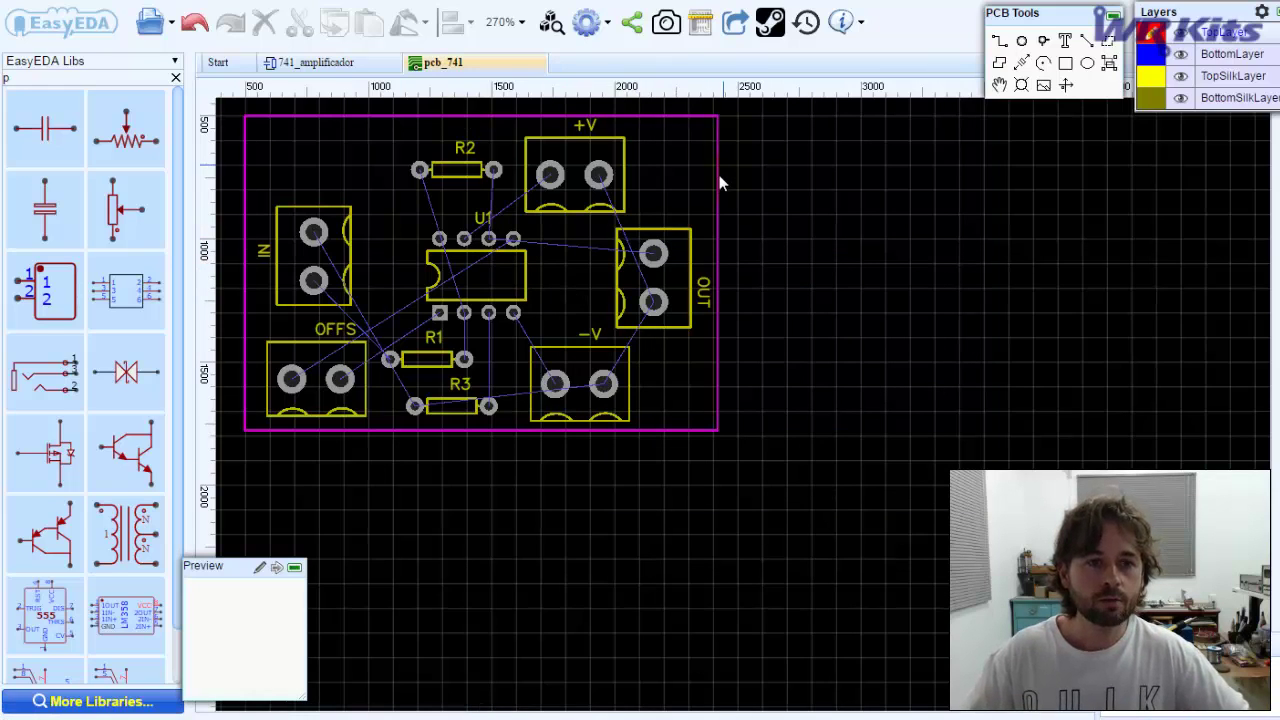
- Run the auto router on the board with its default settings, using the top and bottom layers
left_click(770, 22)
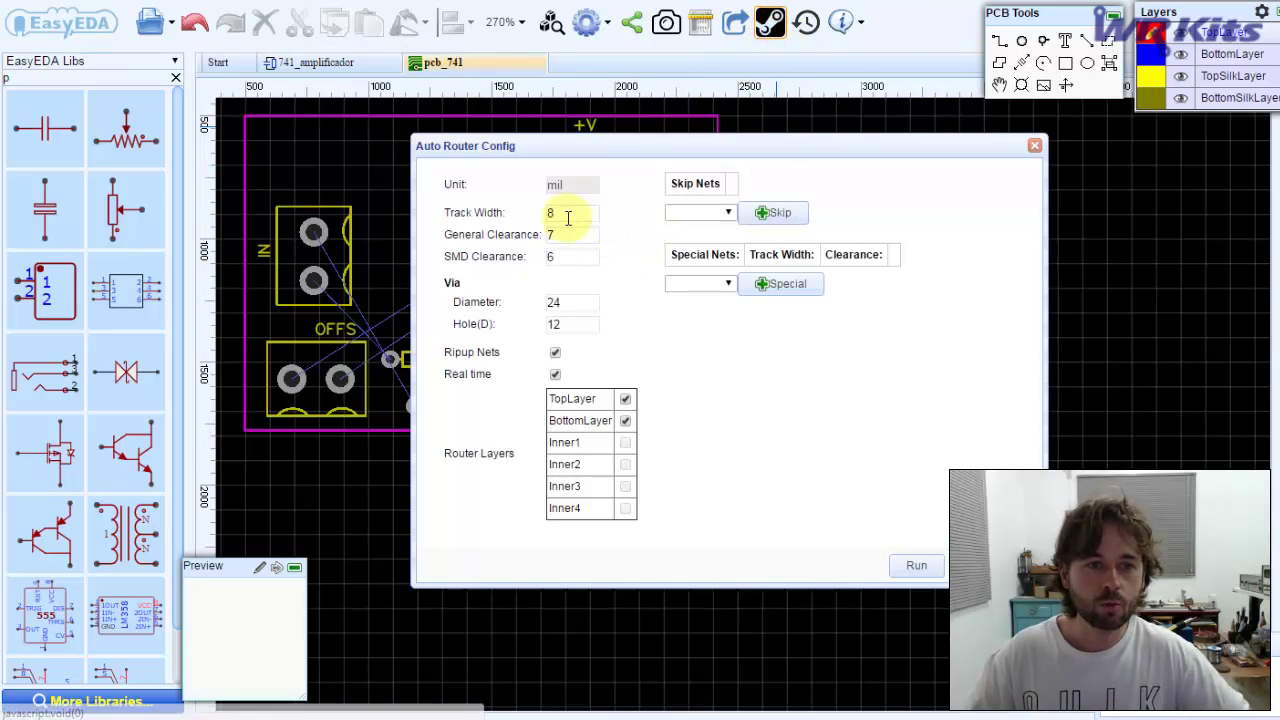
left_click(895, 560)
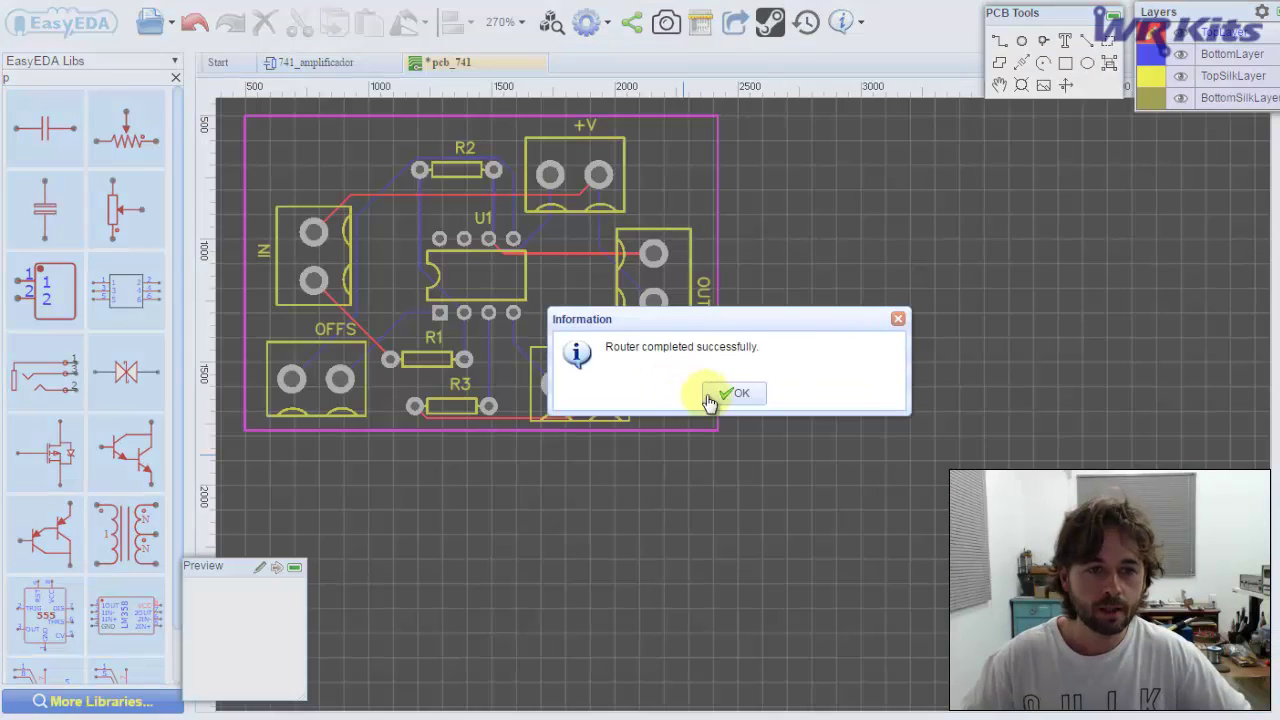
left_click(722, 393)
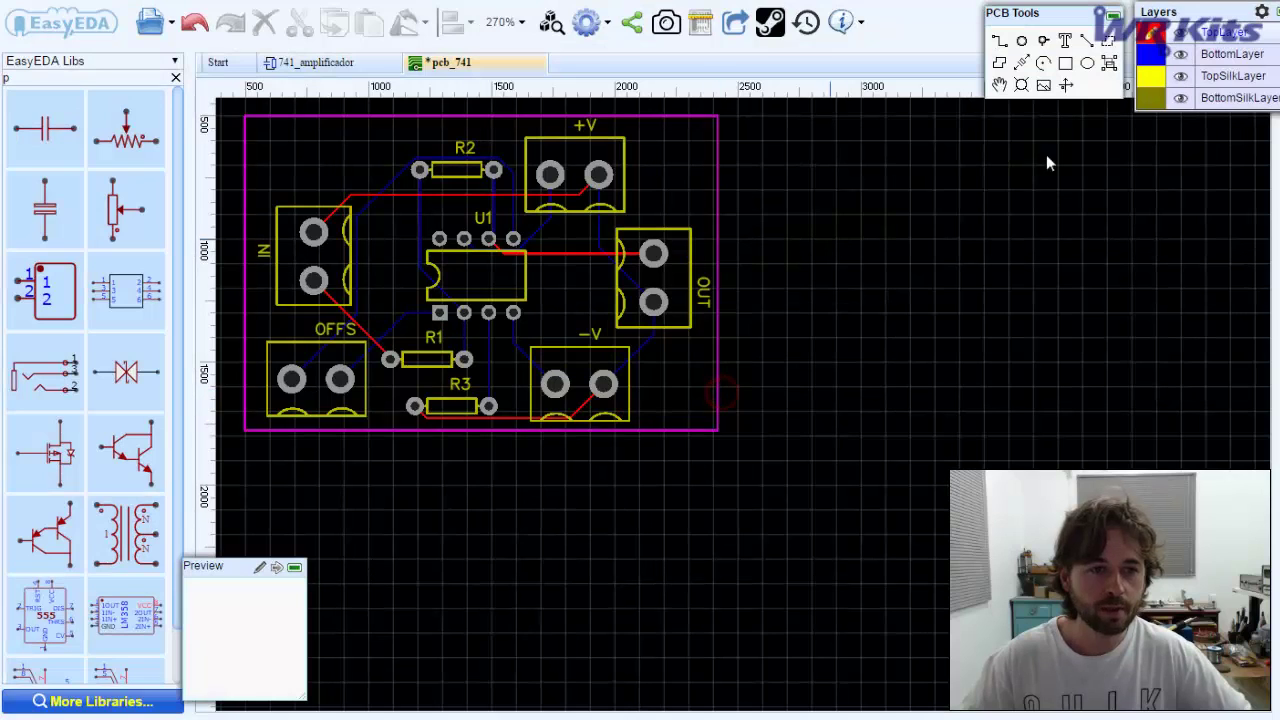
- Add the text "WR Kits" on TopSilkLayer above the IN terminal and save the board
left_click(1155, 76)
left_click(1065, 40)
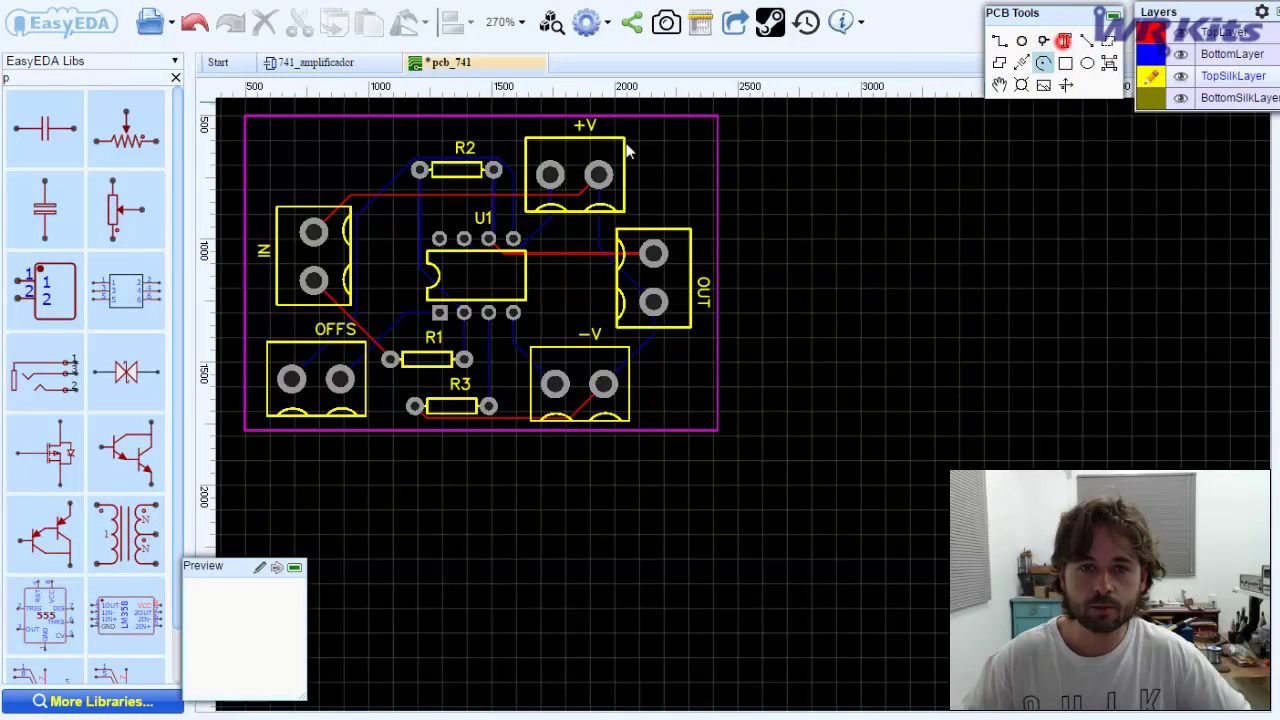
left_click(283, 160)
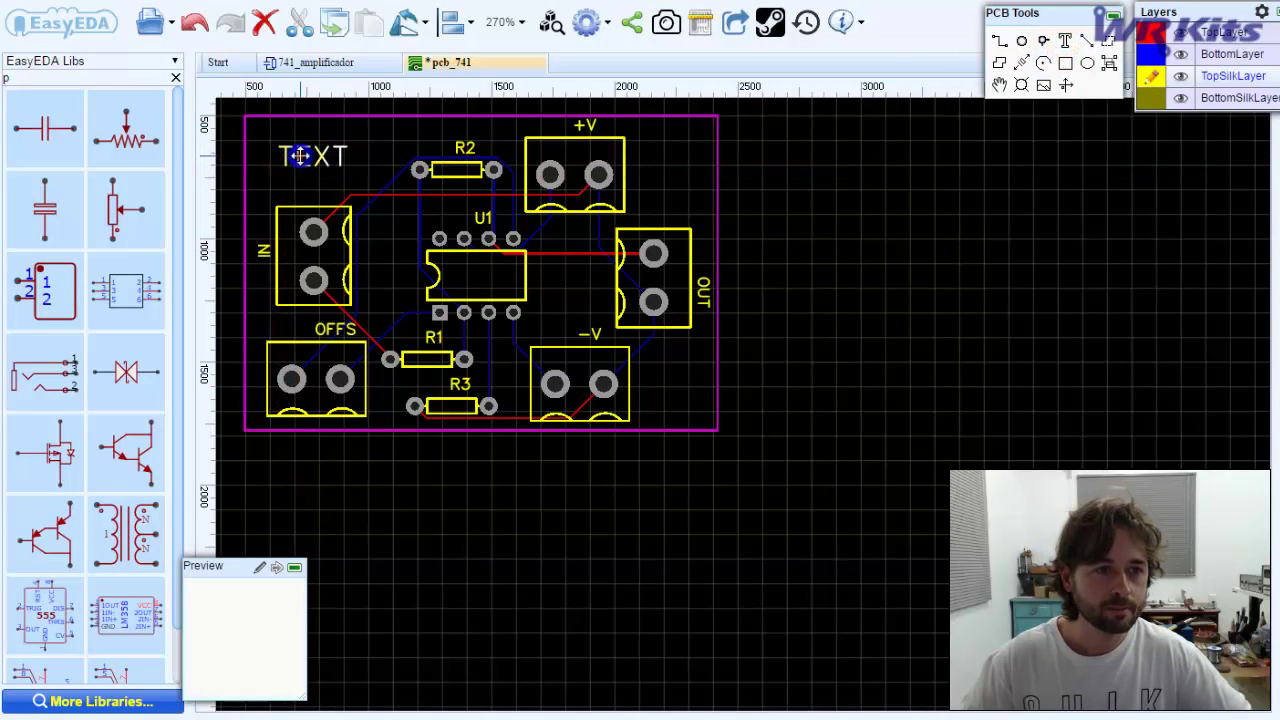
double_click(300, 158)
left_click_drag(346, 163, 298, 166)
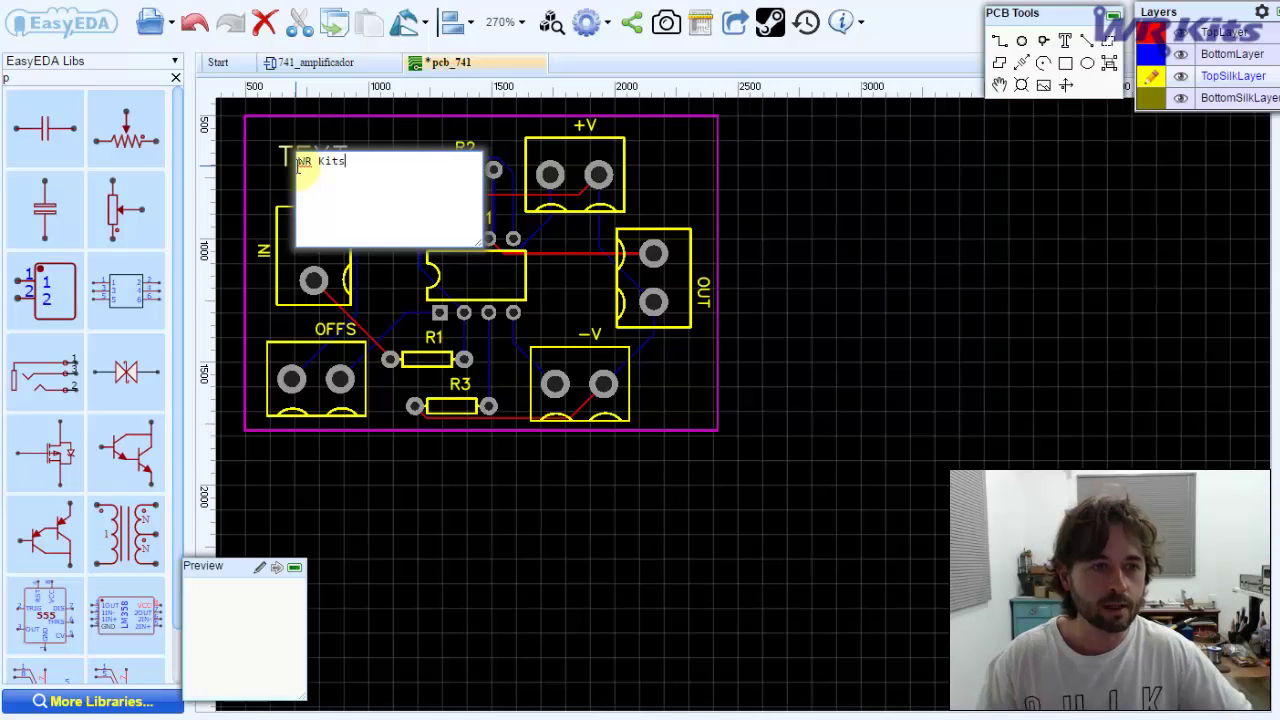
left_click(640, 203)
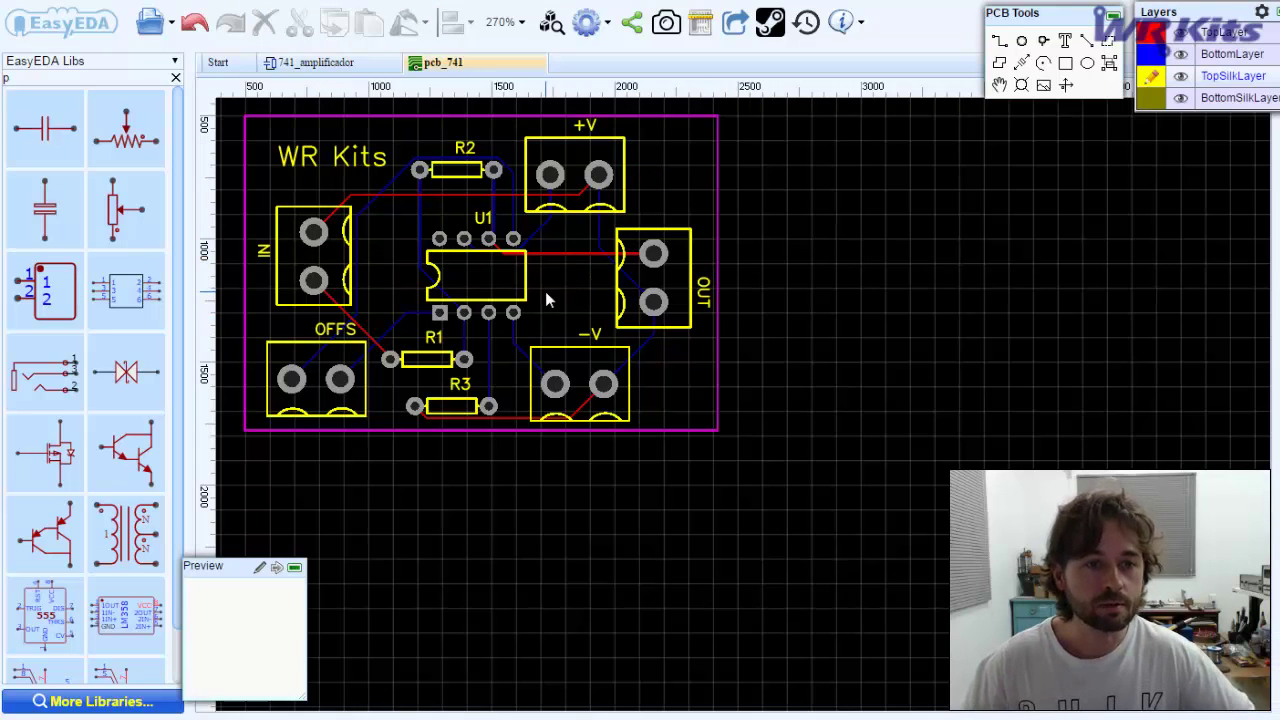
key("ctrl+s")
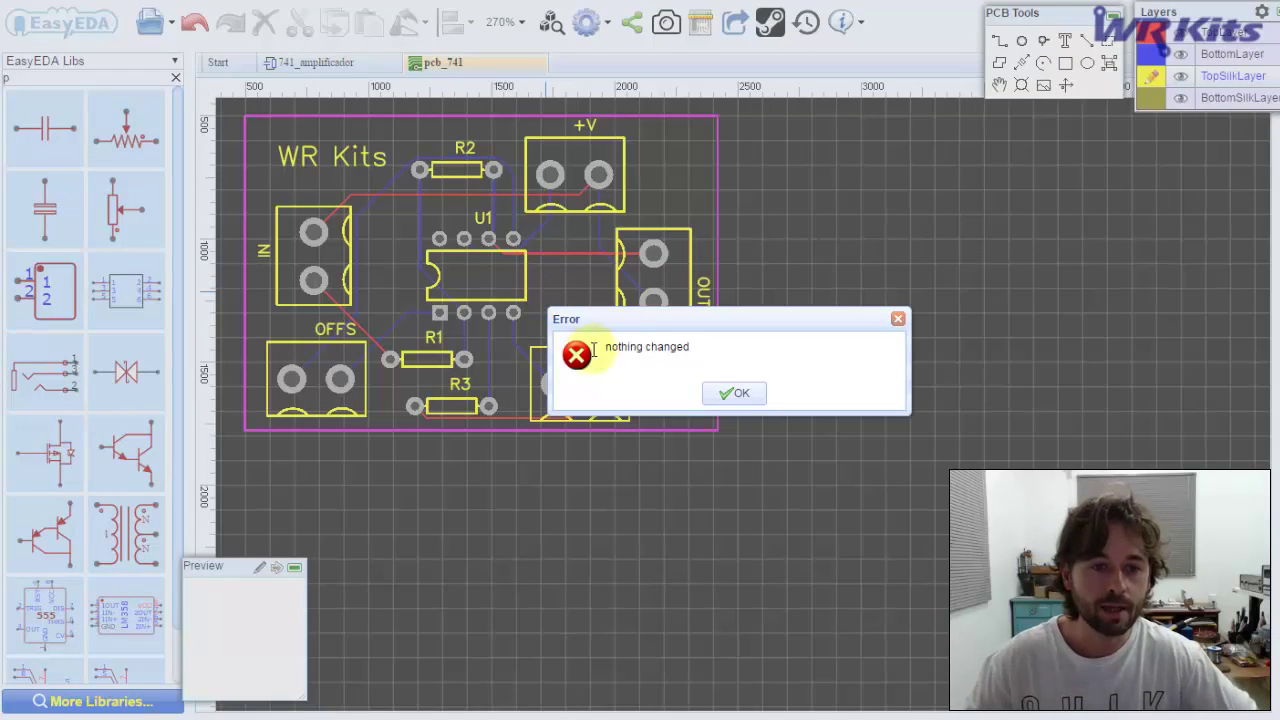
left_click(737, 397)
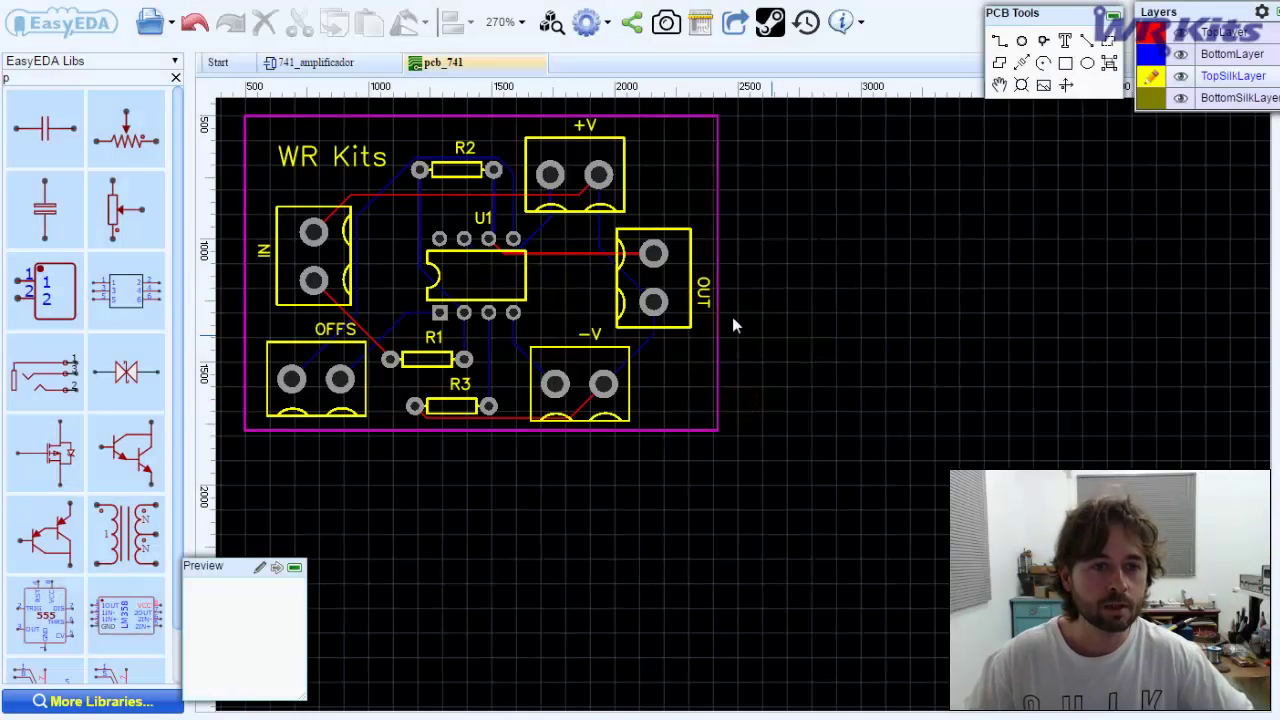
- Open the fabrication order for pcb_741, keep 2 layers, set the PCB quantity to 10, and go through the remaining order options
left_click(700, 26)
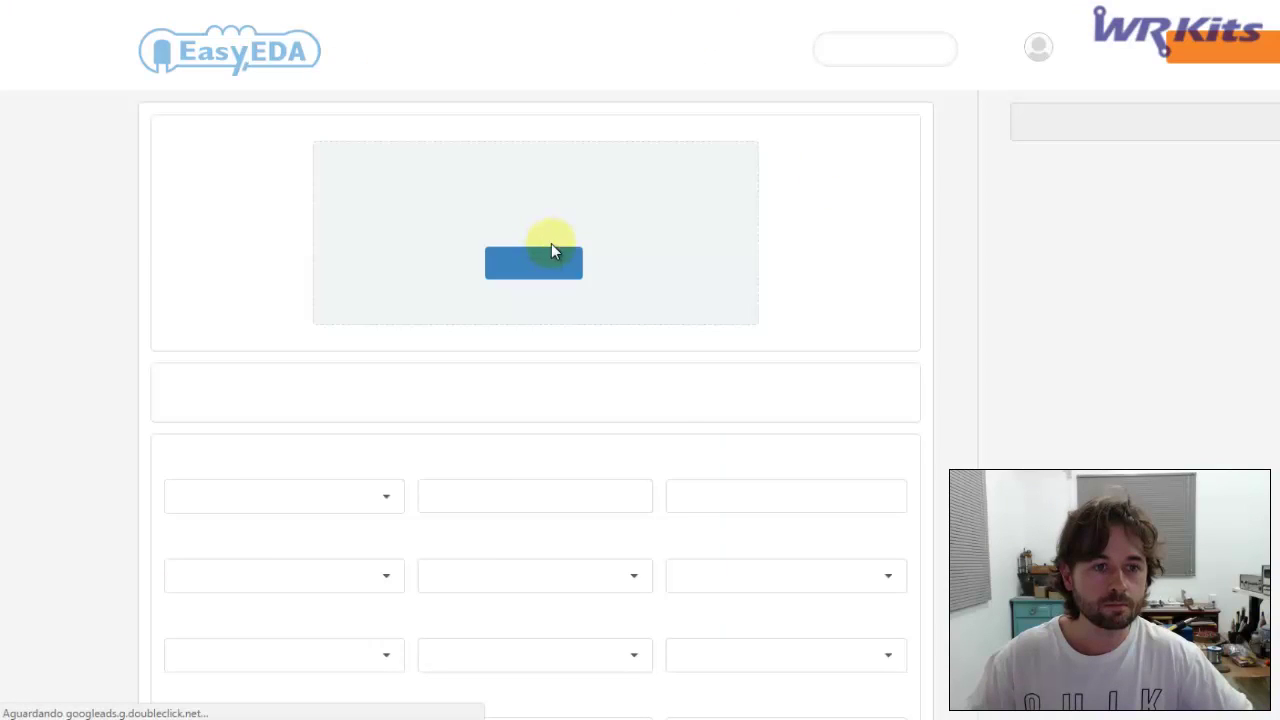
left_click(385, 340)
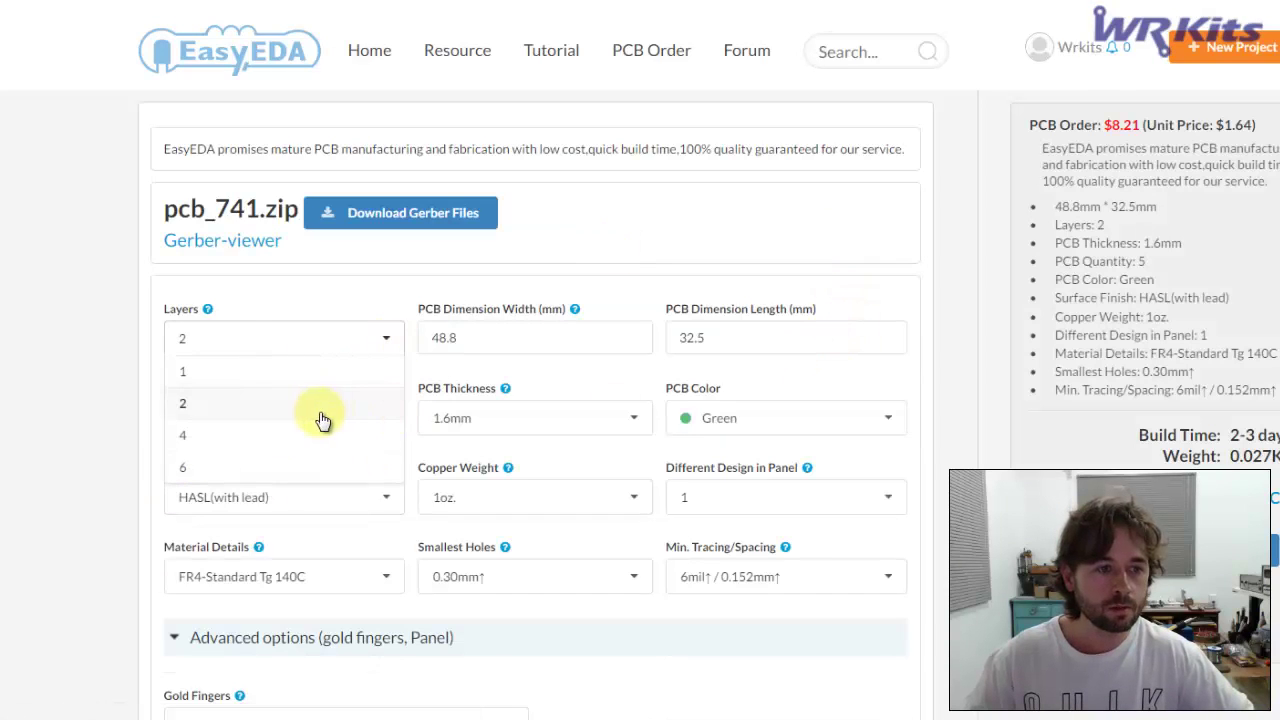
left_click(108, 448)
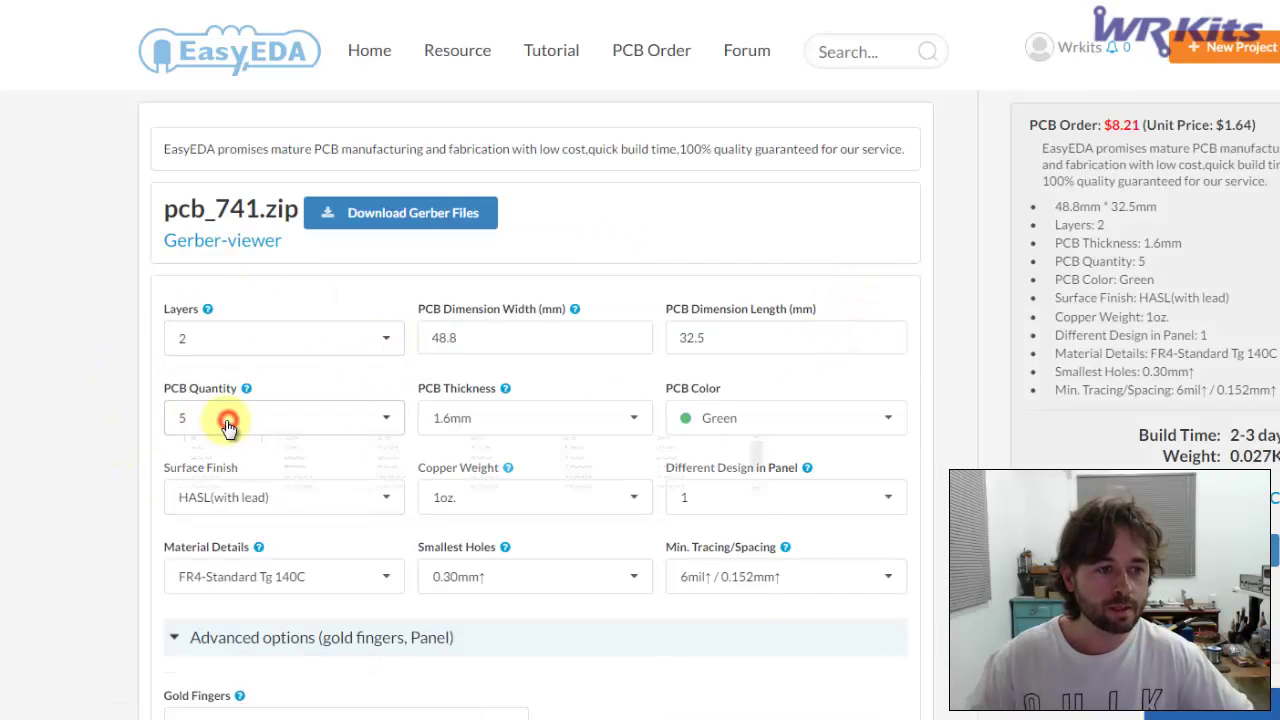
left_click(226, 422)
left_click(290, 447)
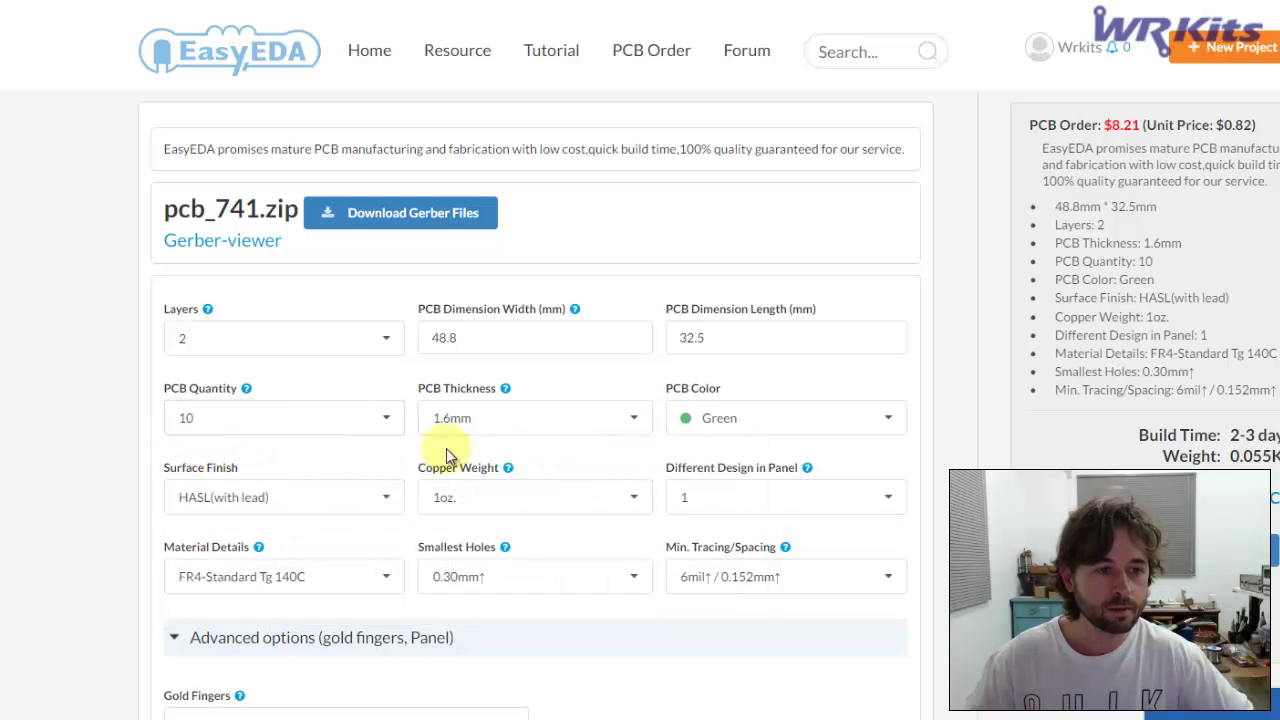
scroll(955, 460, "down", 3)
scroll(957, 460, "down", 2)
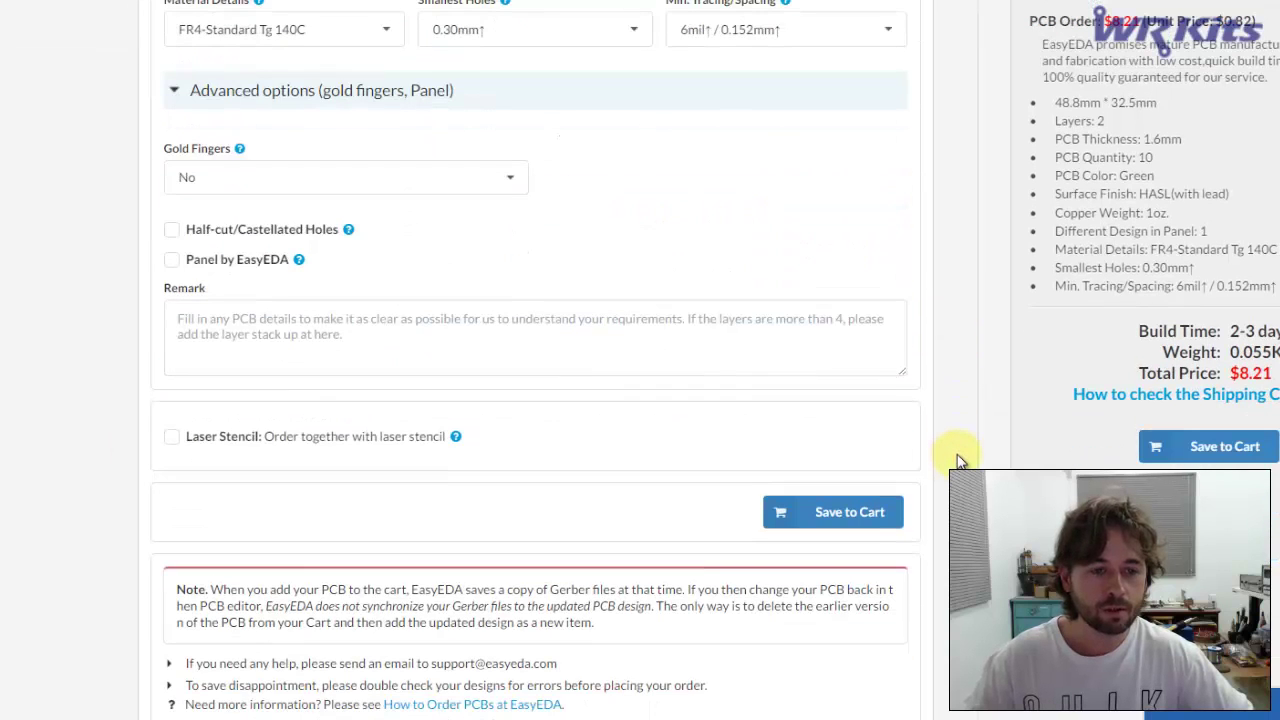
left_click(840, 511)
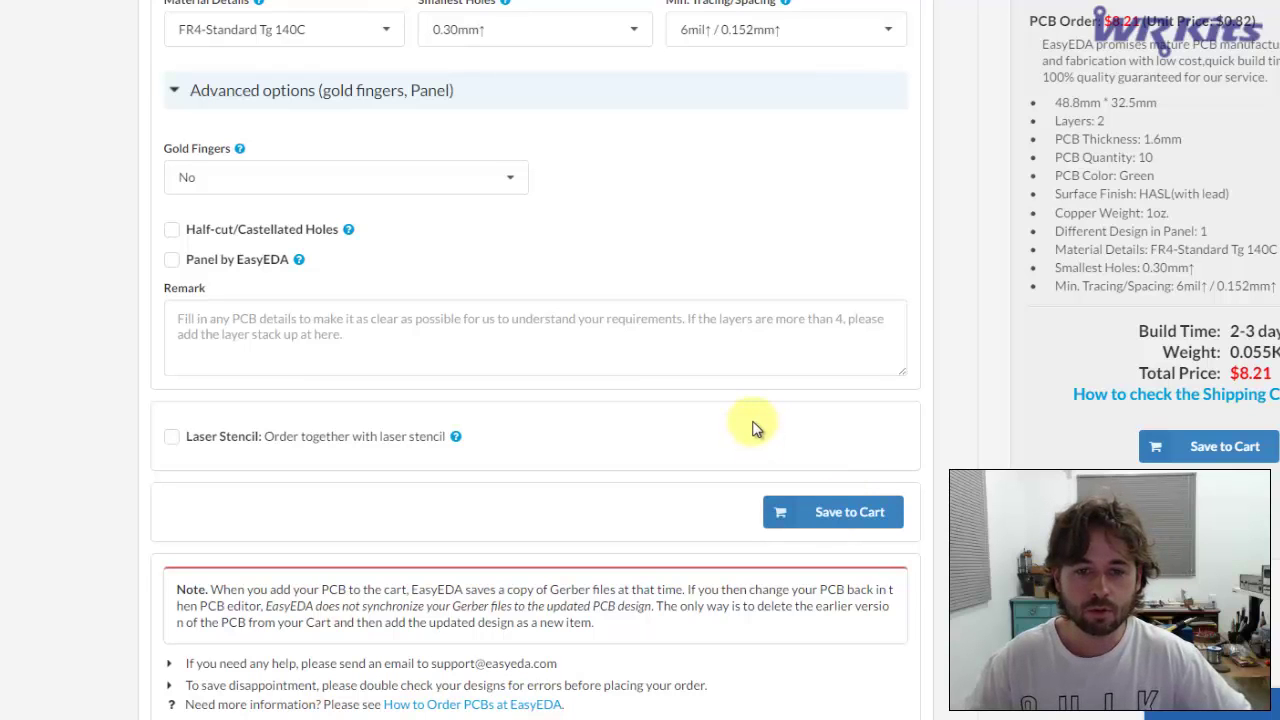